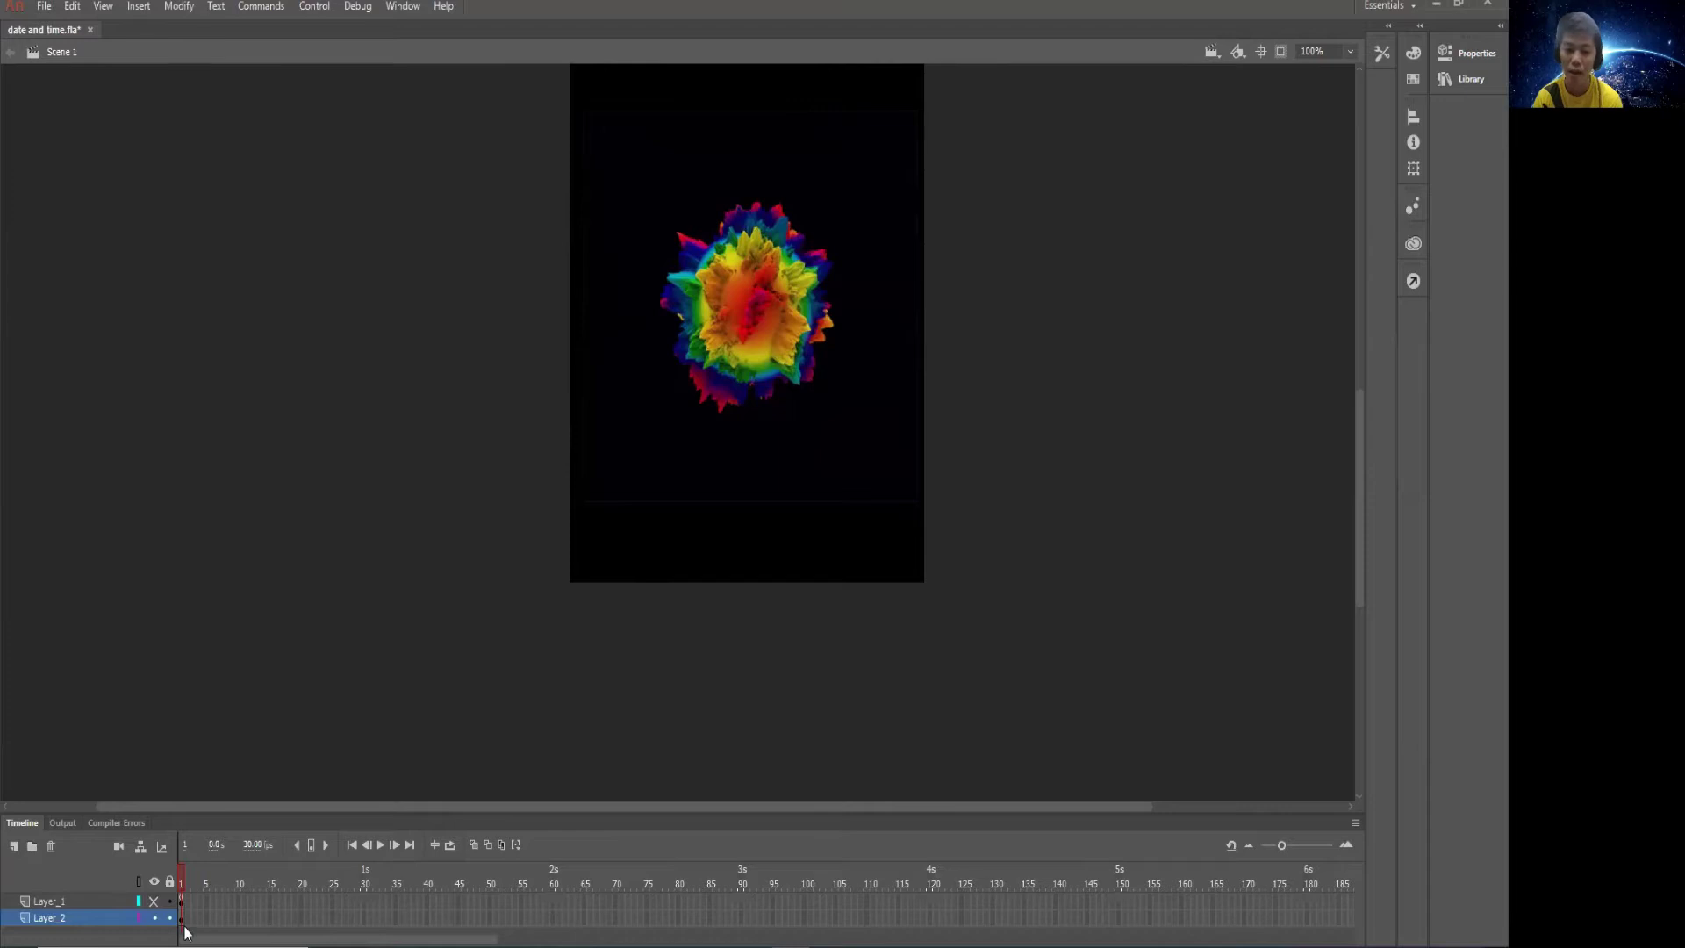
Examine the timeLeft variable, the visibility lines and the timebox text line in the Layer_1 frame 1 script
{"action": "left_click", "coordinate": [181, 902]}
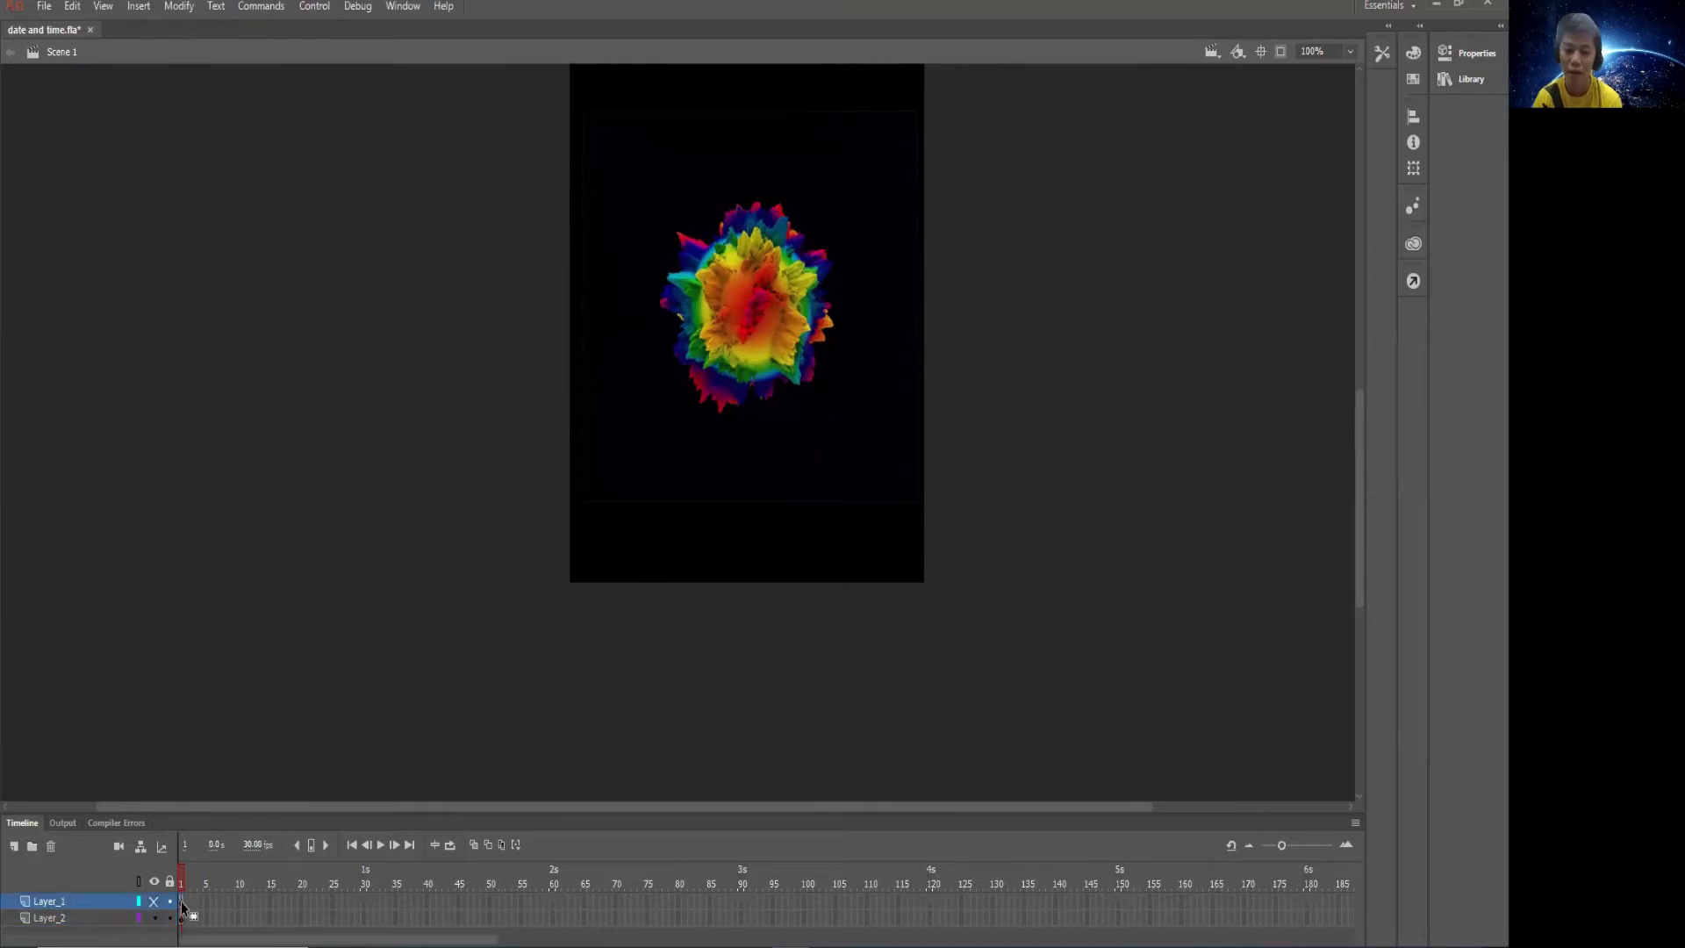
{"action": "right_click", "coordinate": [180, 903]}
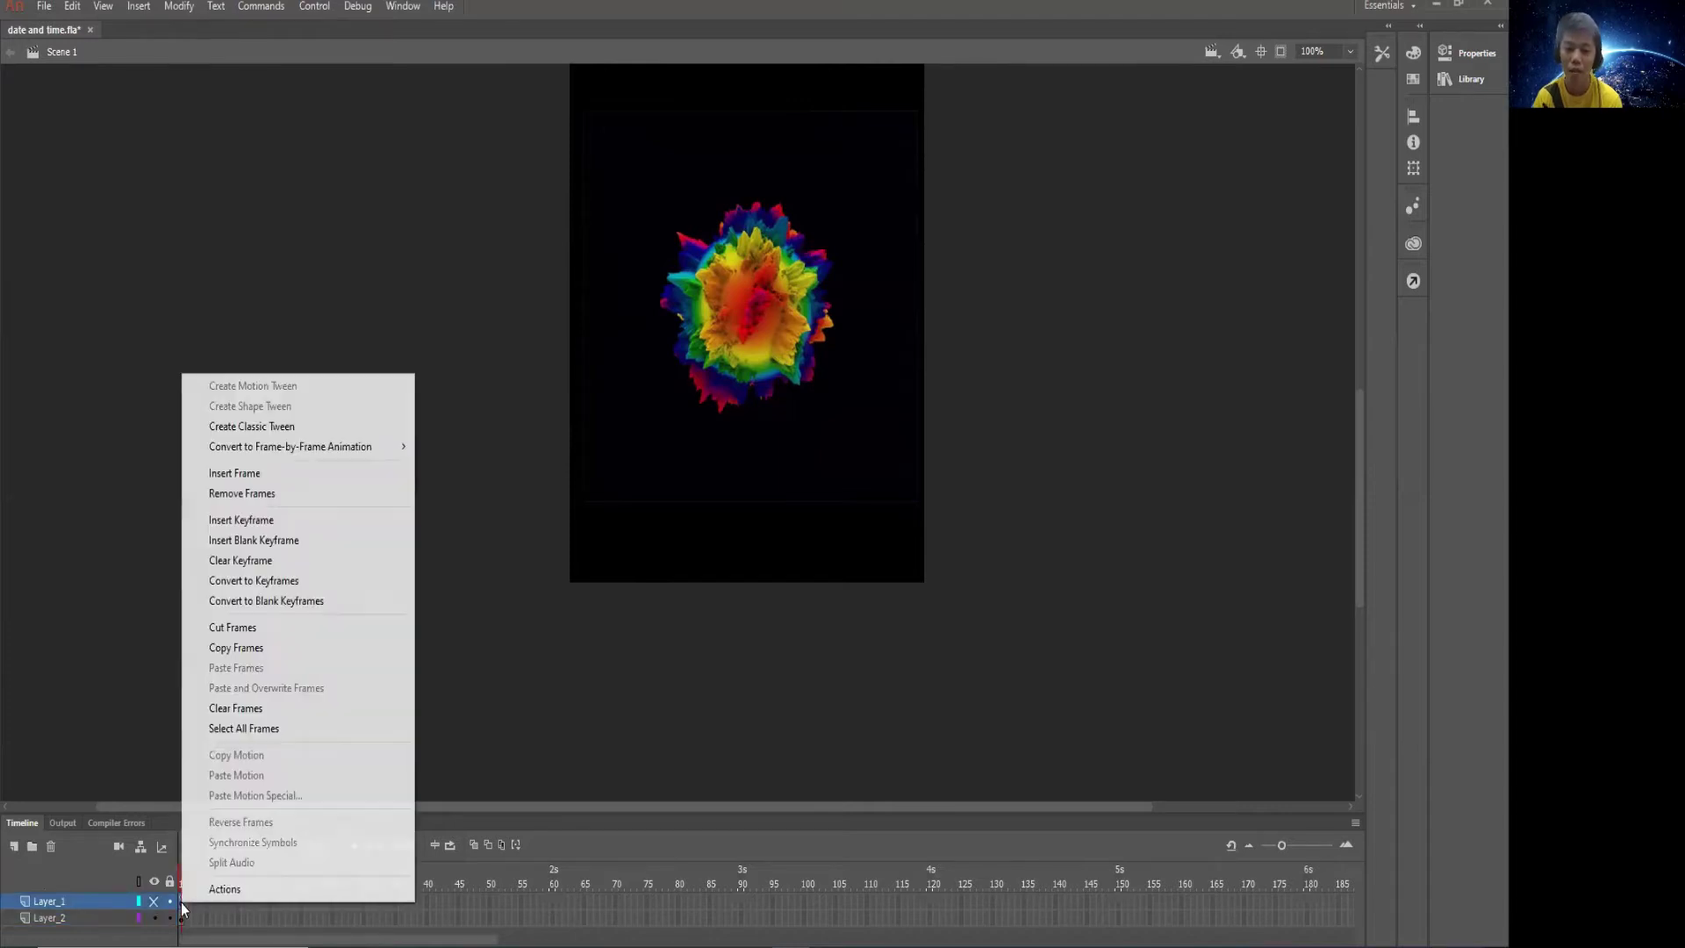
{"action": "left_click", "coordinate": [223, 890]}
{"action": "left_click", "coordinate": [540, 481]}
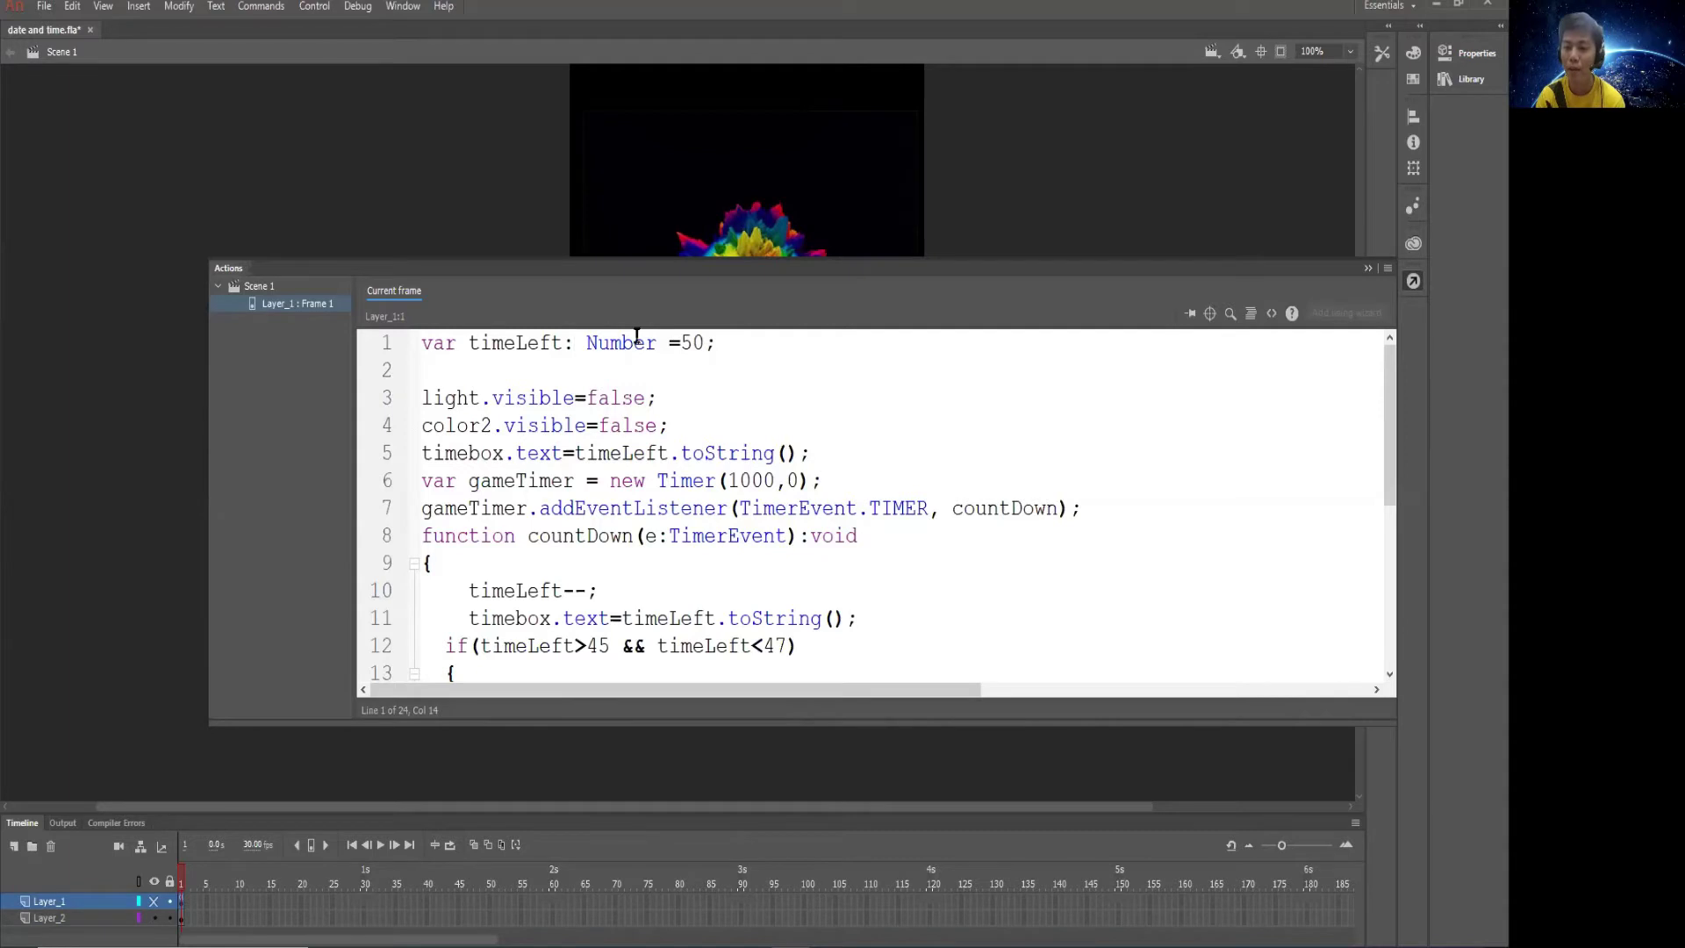
{"action": "left_click_drag", "start_coordinate": [592, 345], "coordinate": [657, 345]}
{"action": "left_click", "coordinate": [619, 400]}
{"action": "left_click", "coordinate": [474, 400]}
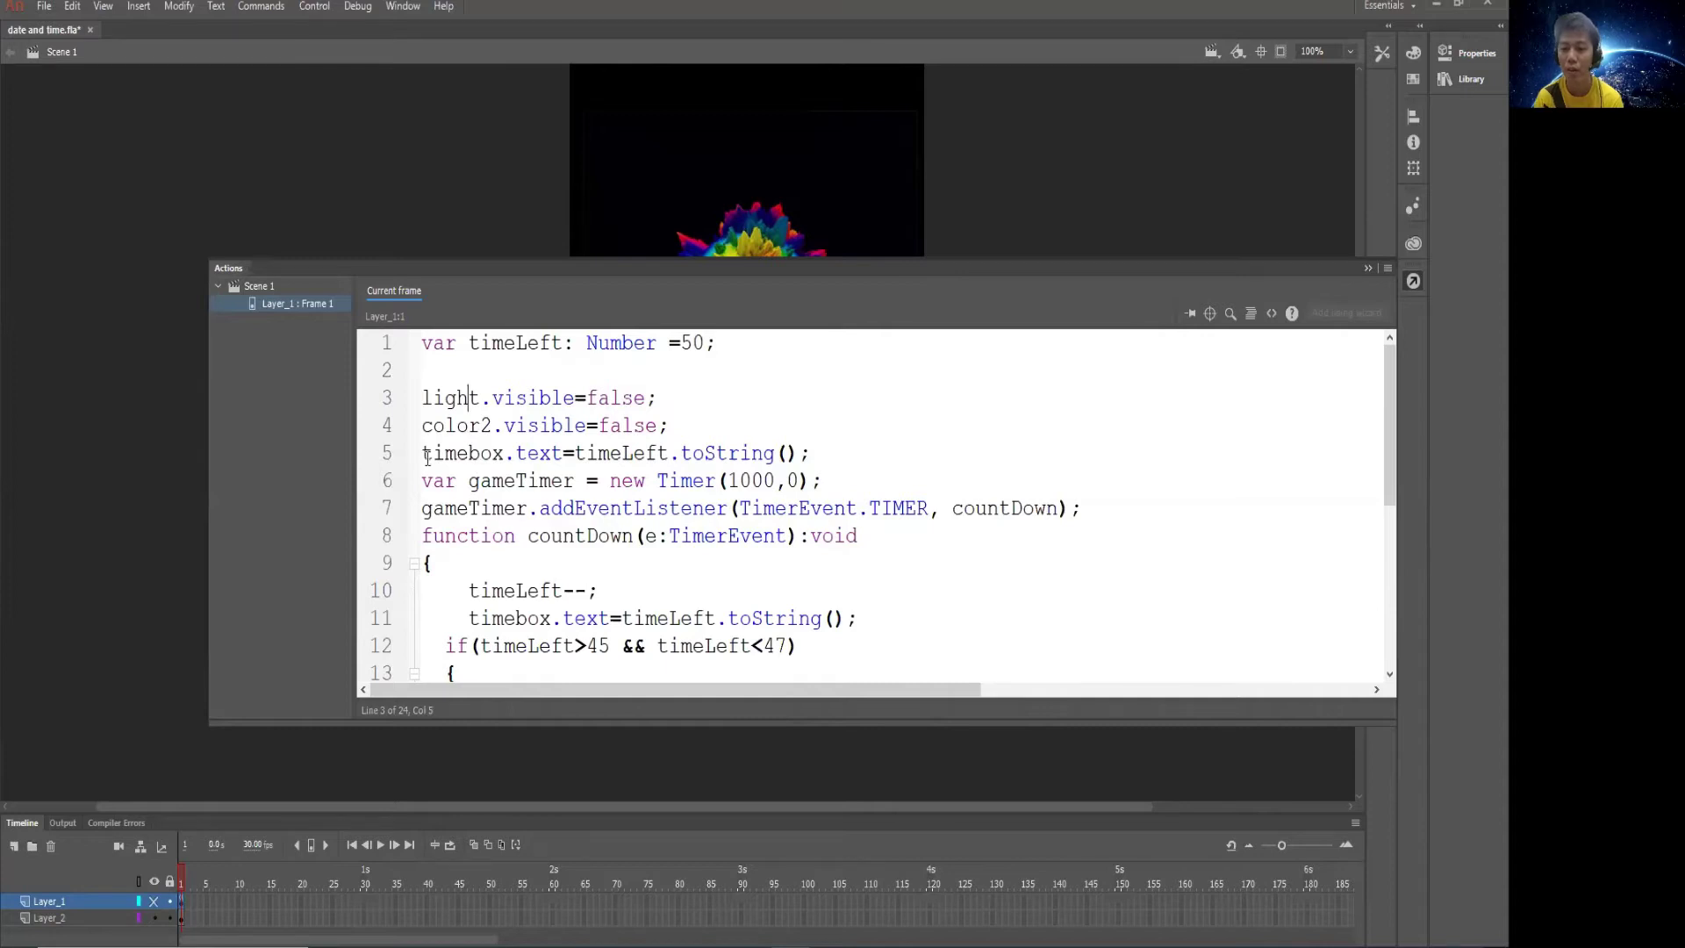
{"action": "left_click_drag", "start_coordinate": [425, 456], "coordinate": [521, 460]}
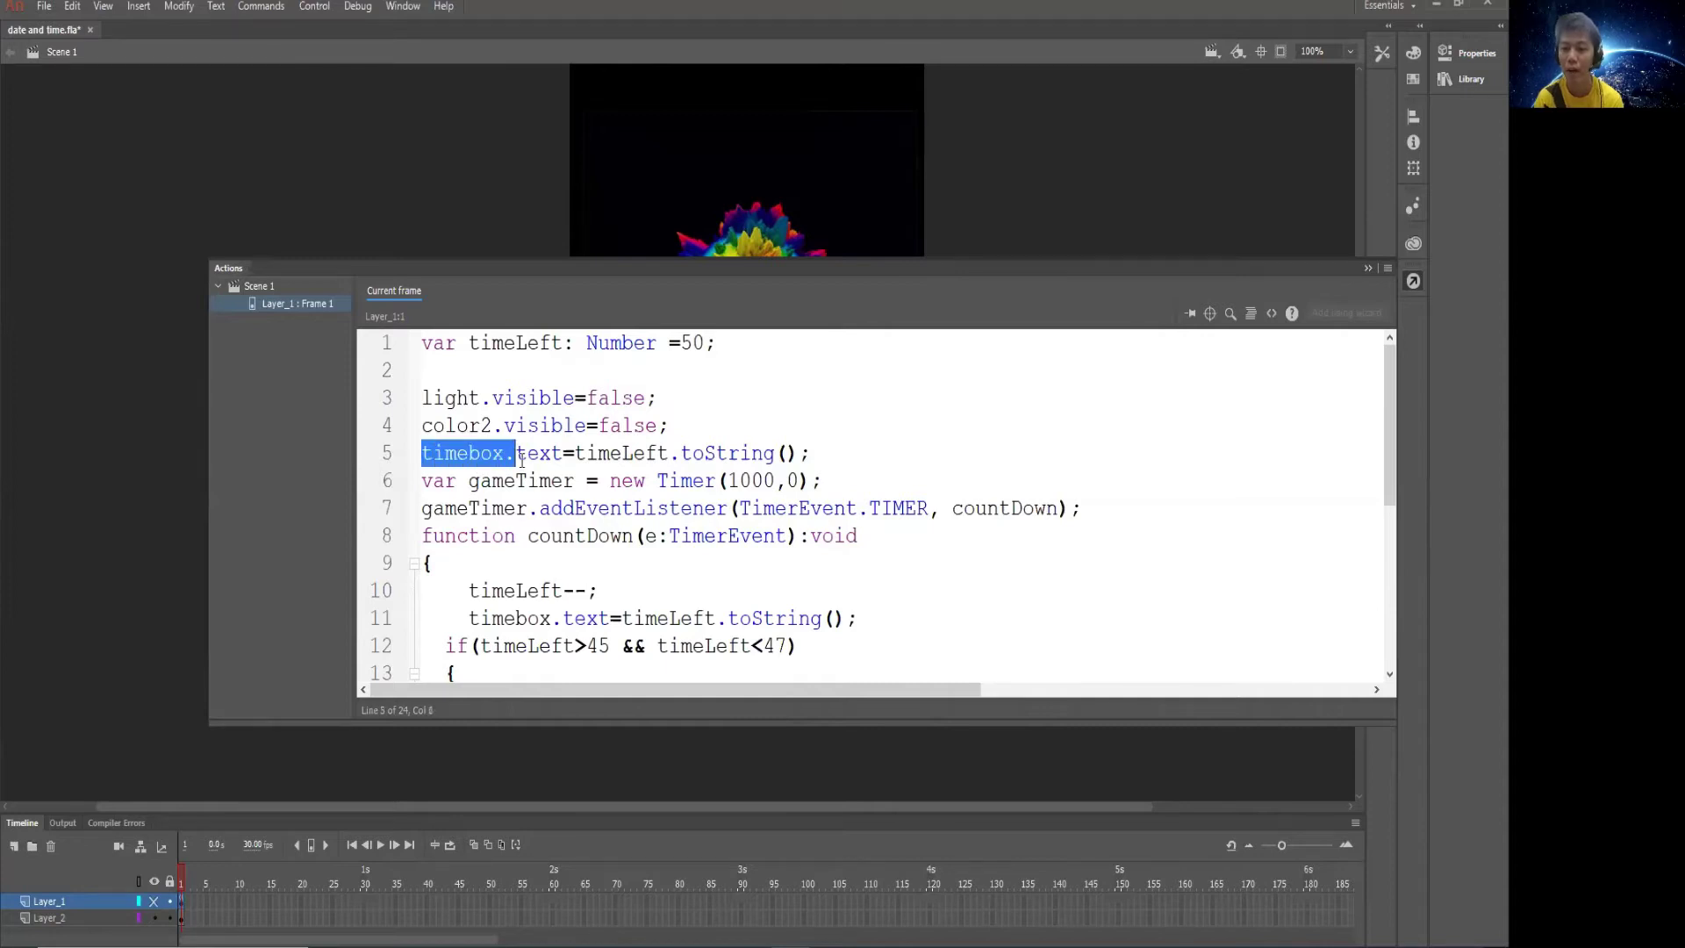
{"action": "left_click", "coordinate": [574, 454]}
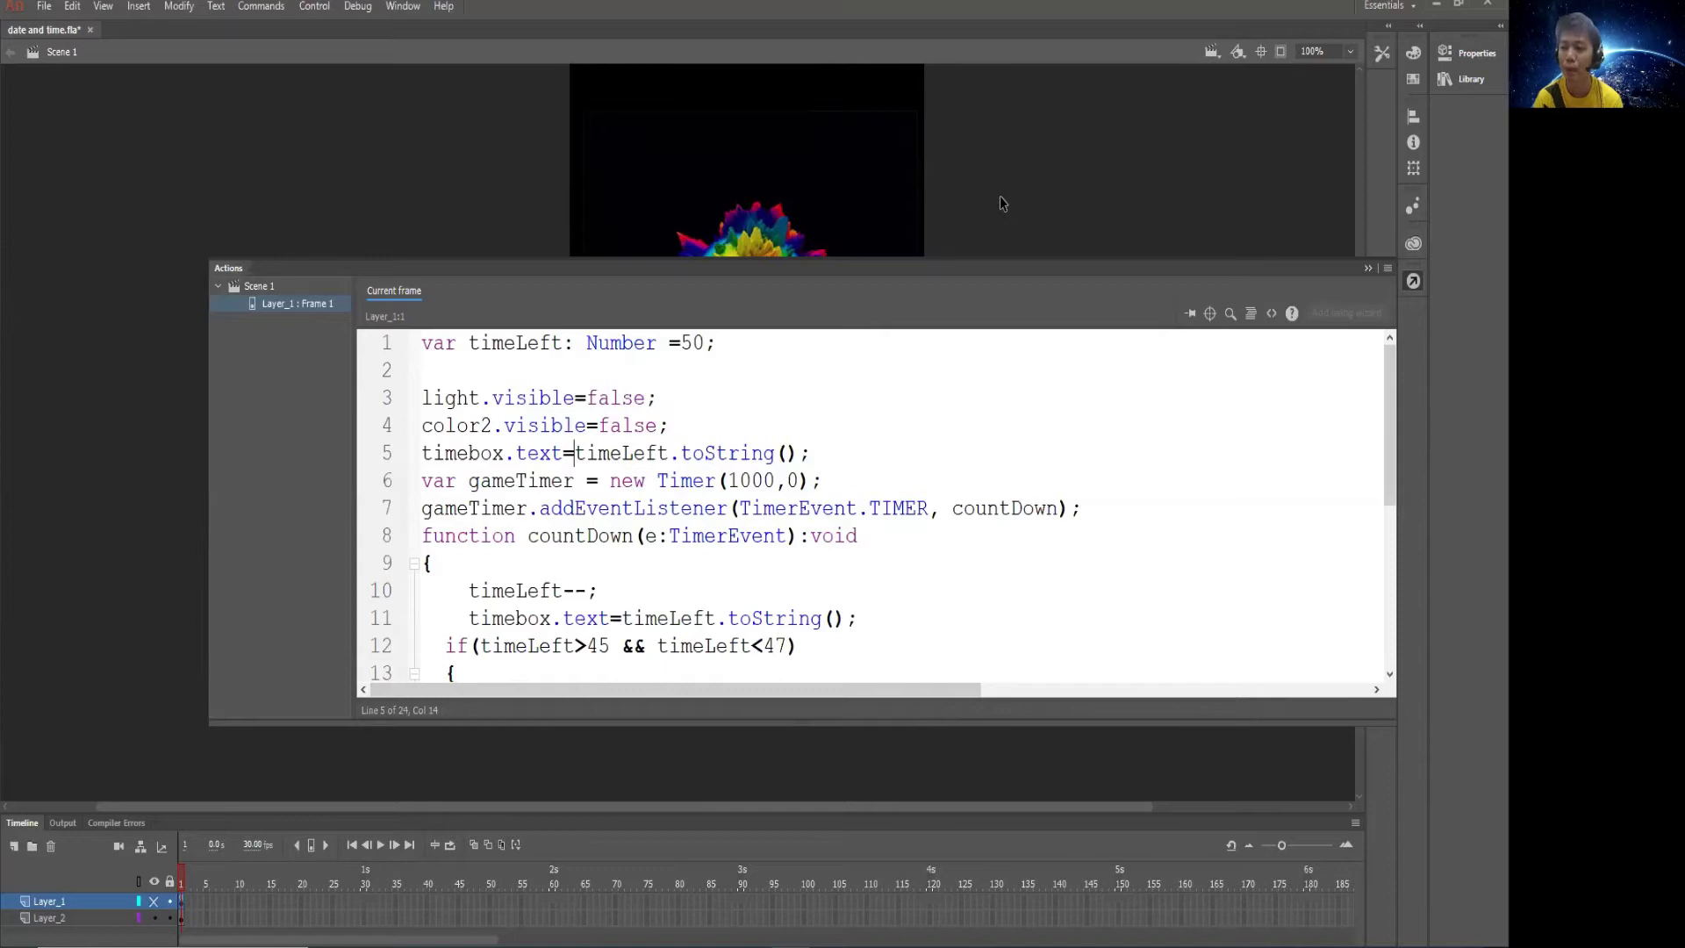
{"action": "key", "text": "F9"}
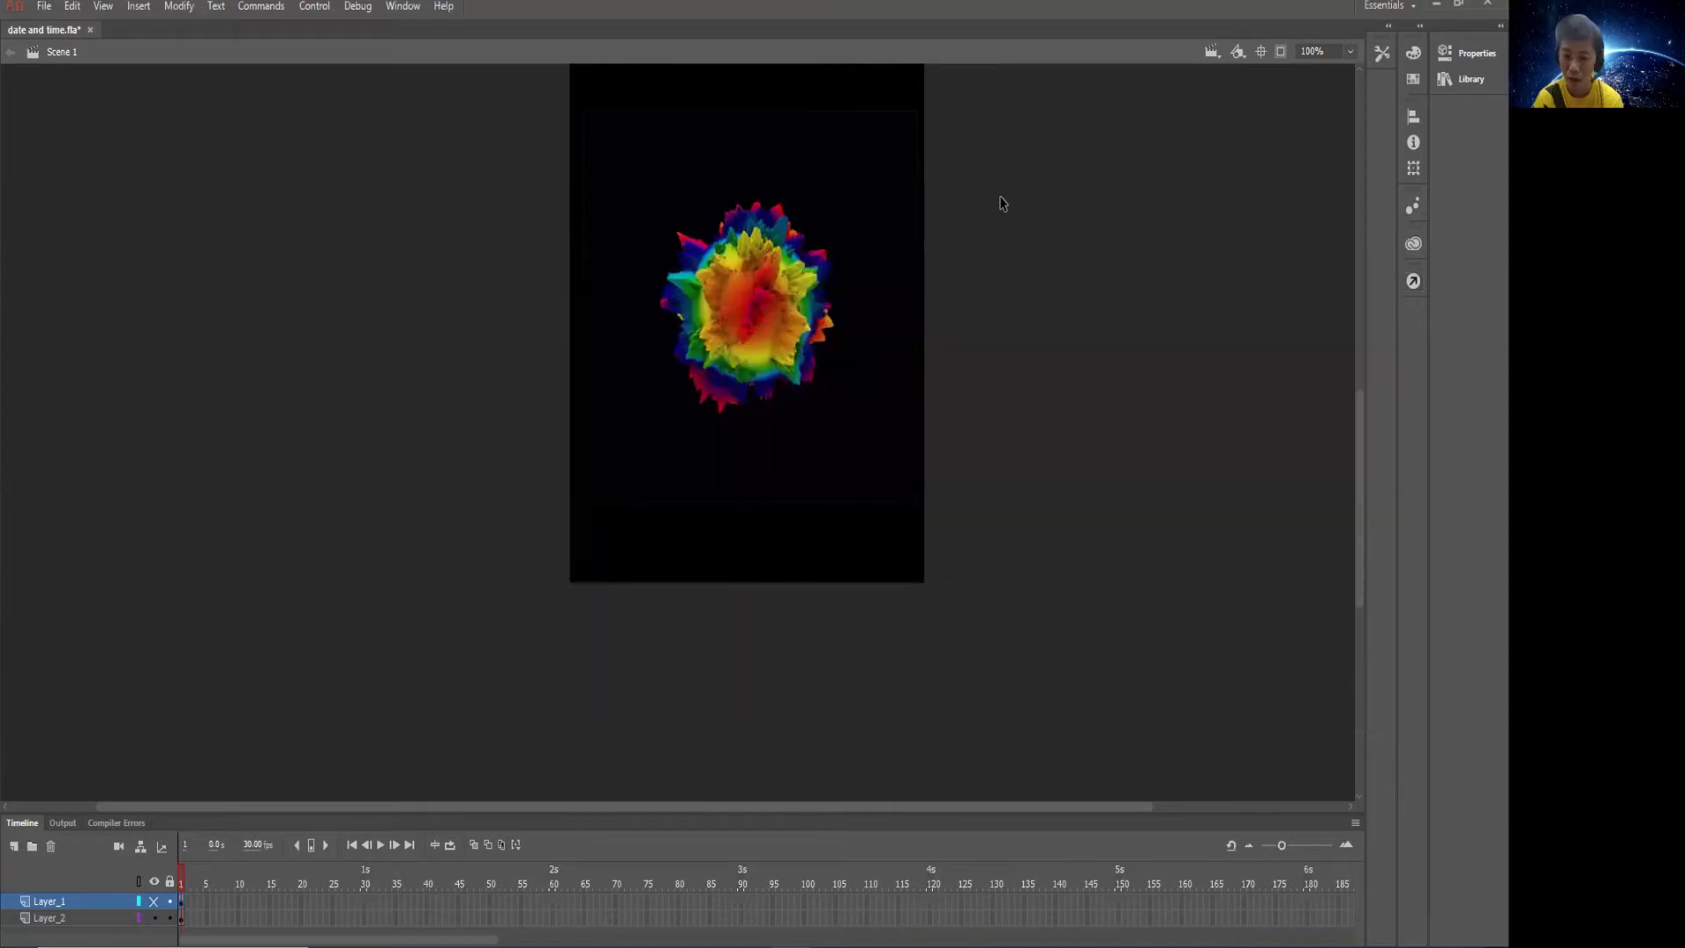
Show Layer_1 and inspect the properties of the text field near the stage's upper edge
{"action": "scroll", "coordinate": [729, 628], "scroll_direction": "up", "scroll_amount": 5}
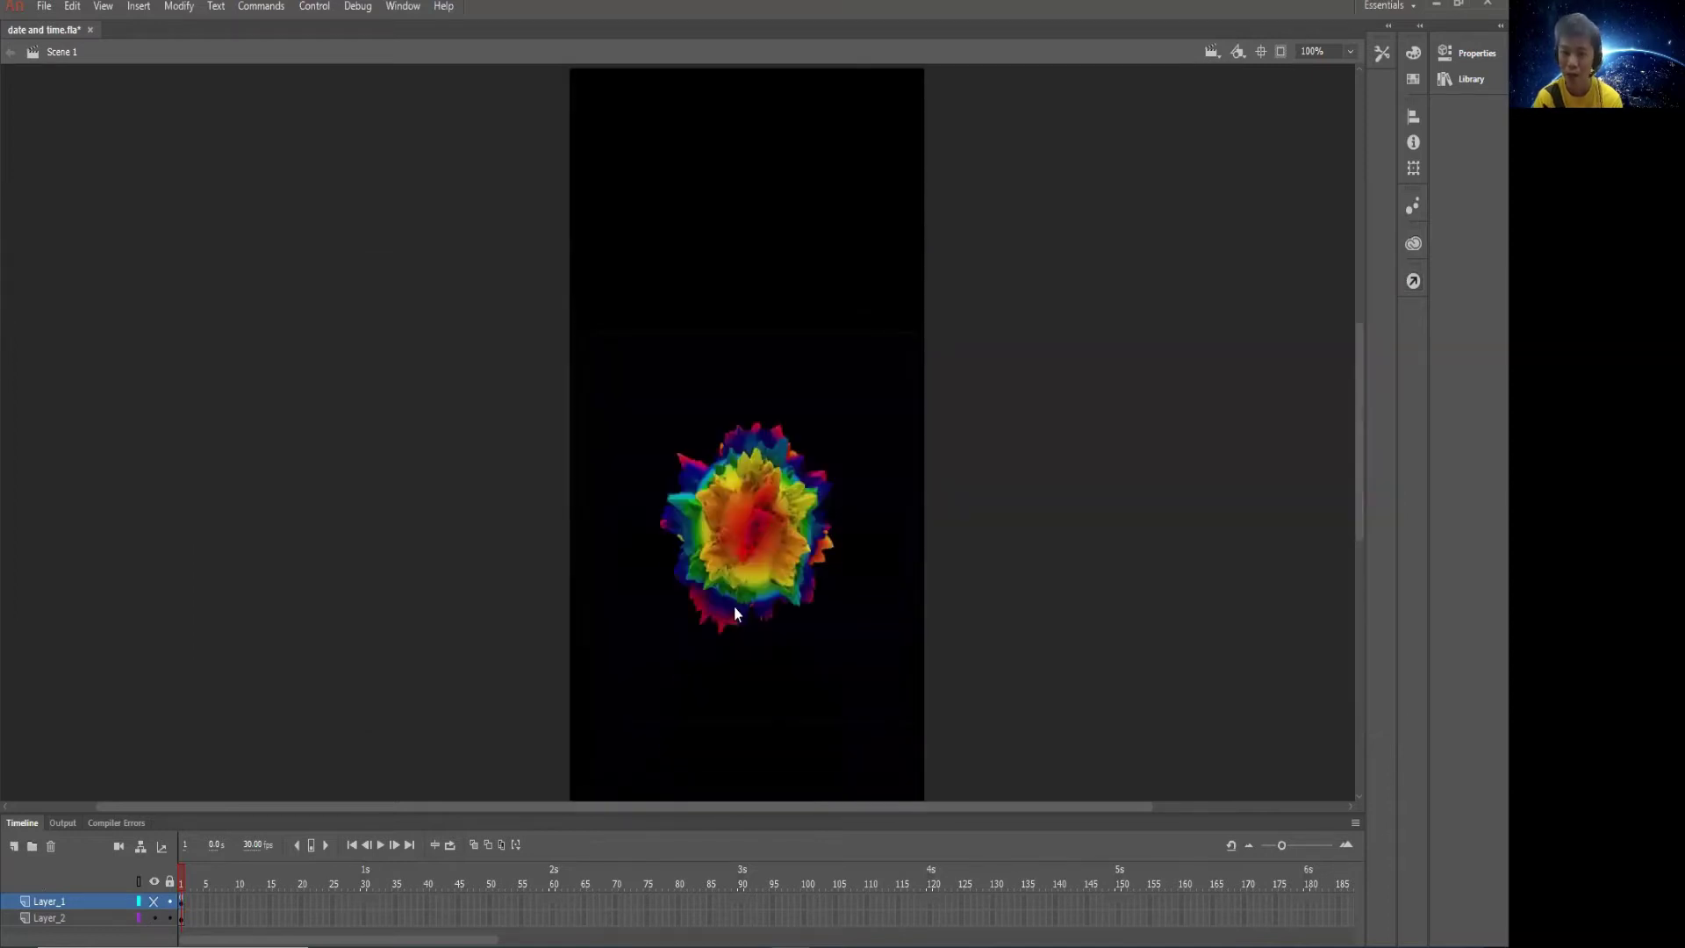
{"action": "scroll", "coordinate": [748, 471], "scroll_direction": "down", "scroll_amount": 3}
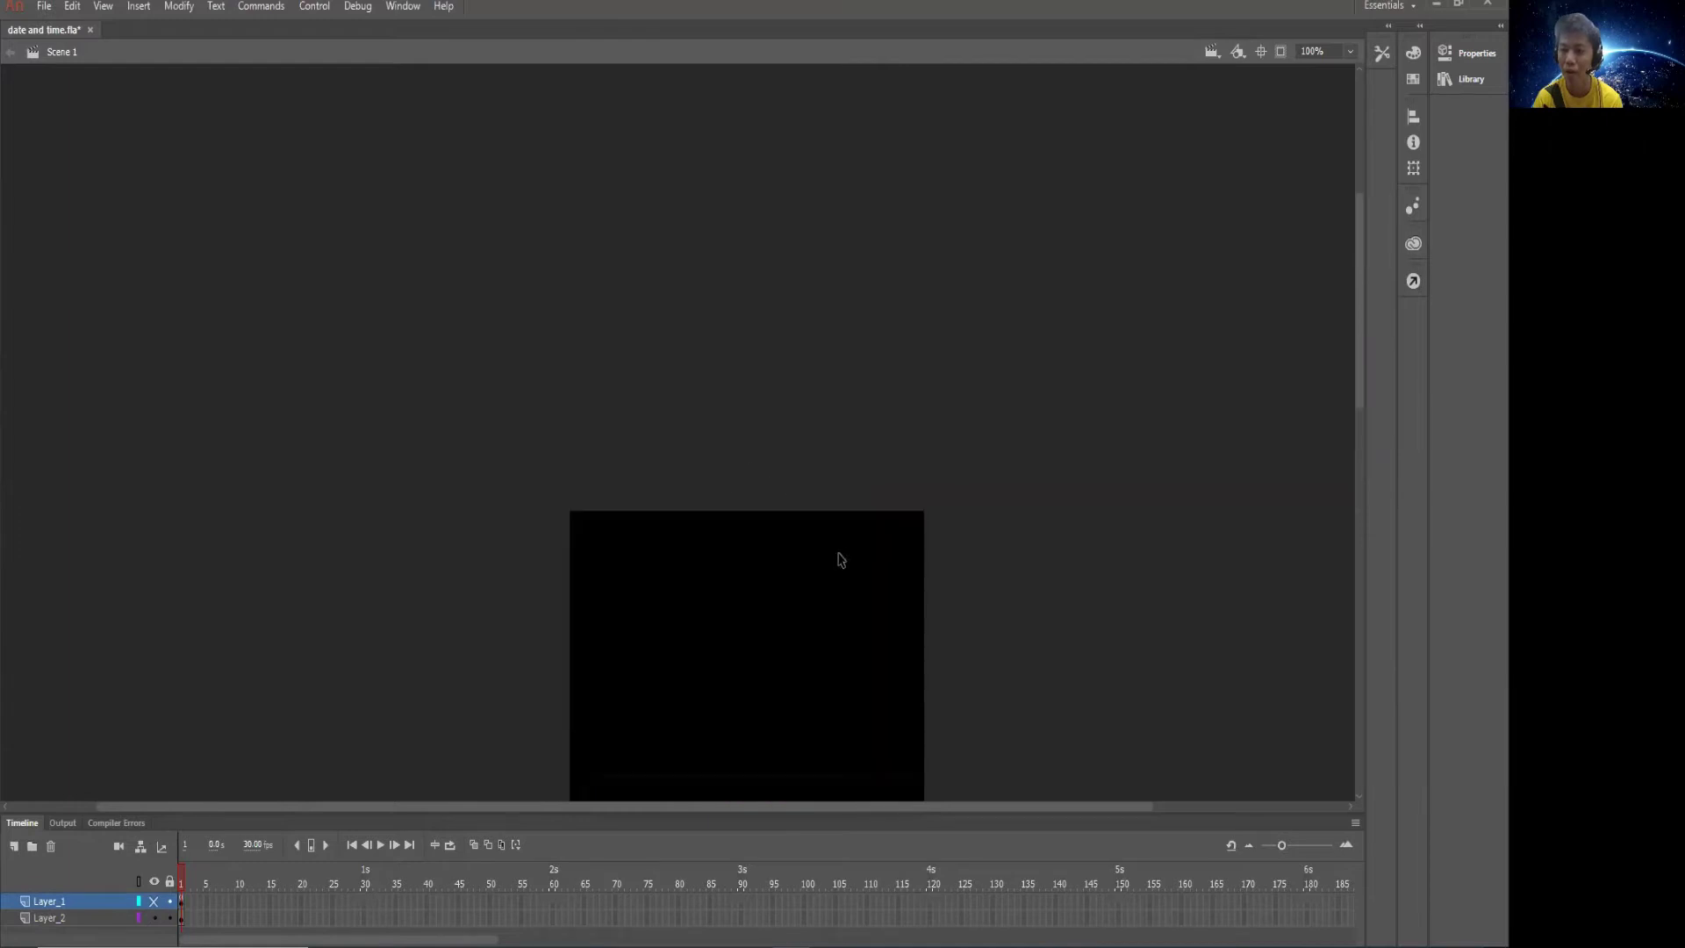
{"action": "left_click", "coordinate": [154, 901]}
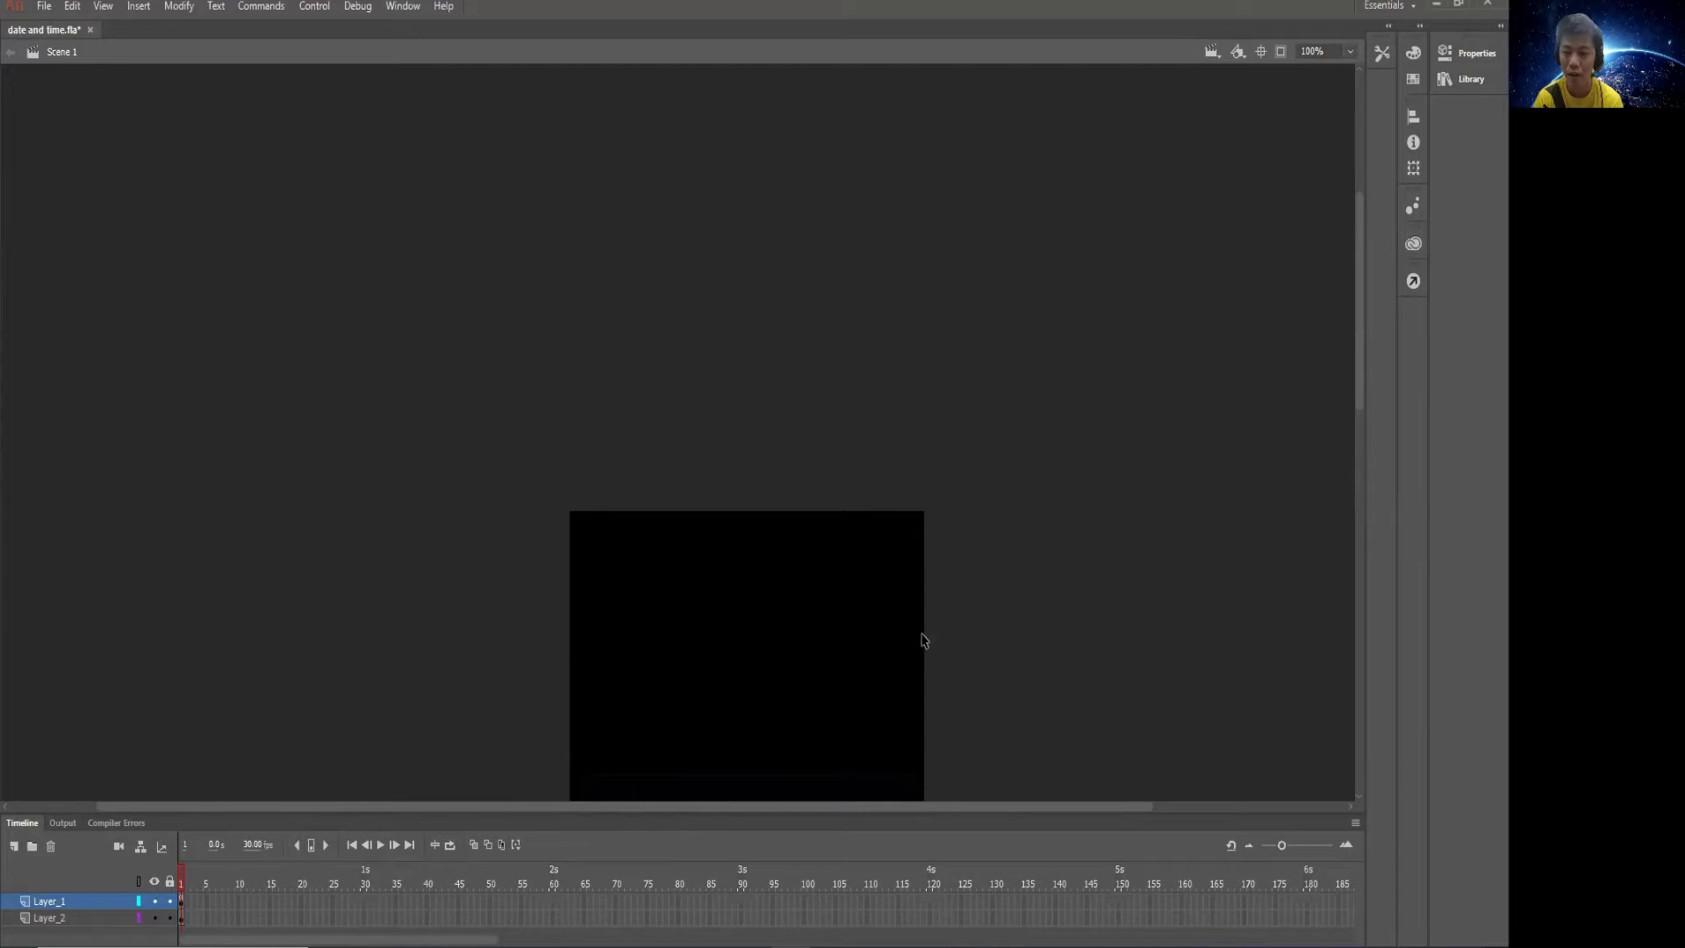
{"action": "left_click", "coordinate": [847, 557]}
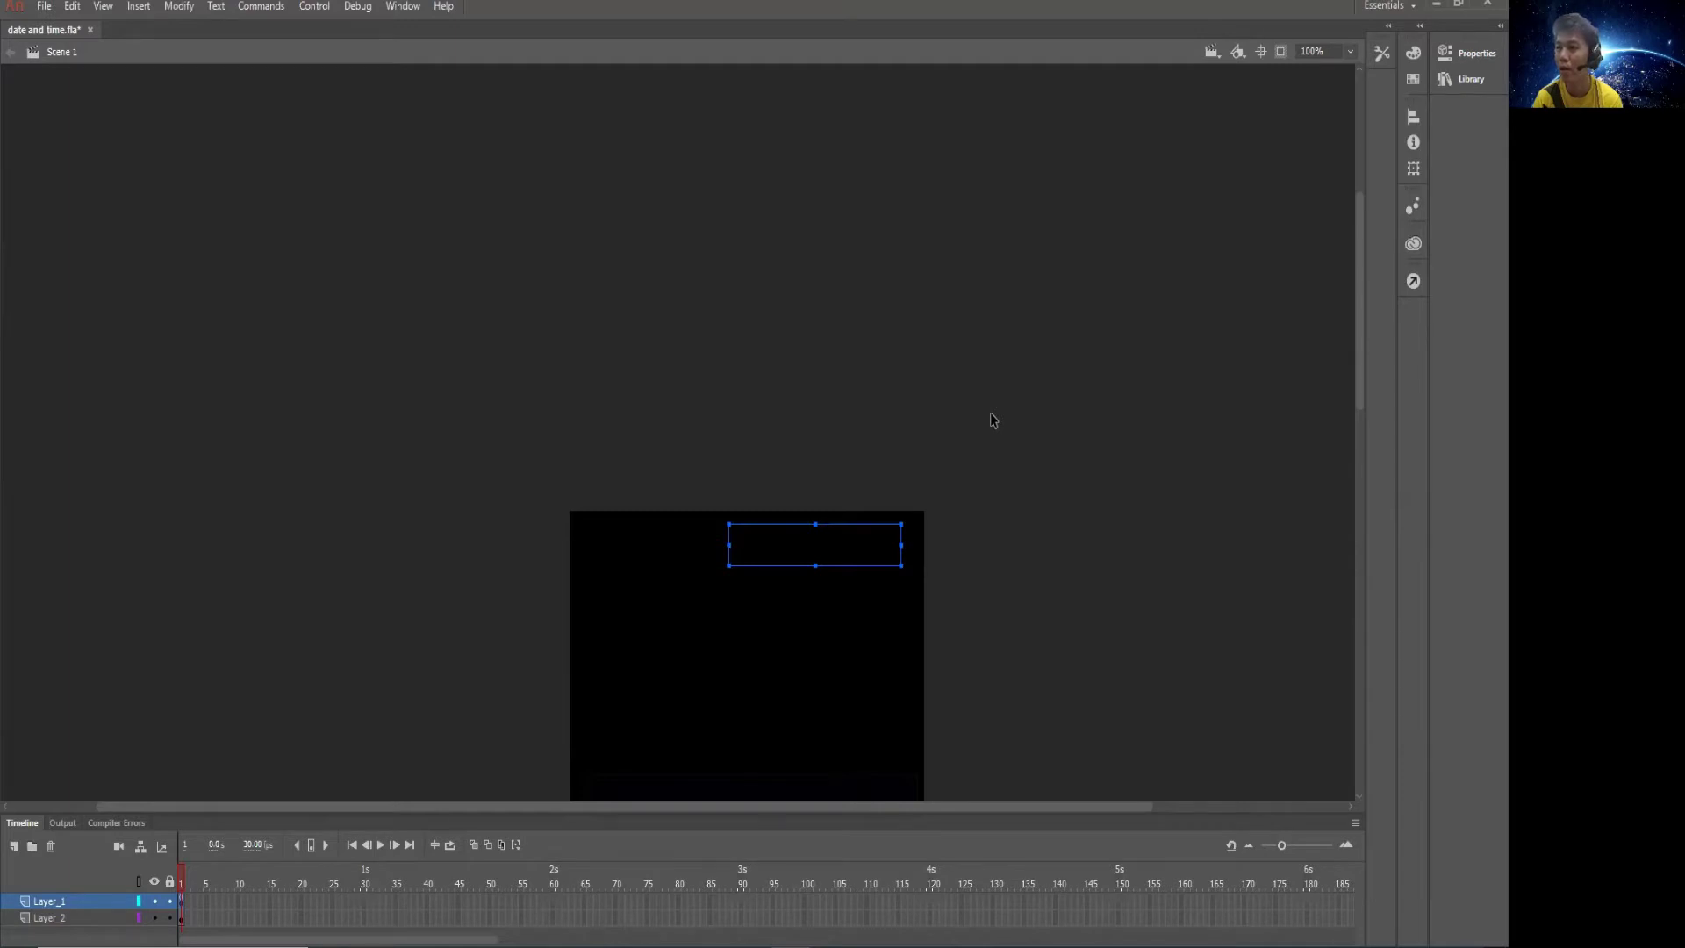
{"action": "left_click", "coordinate": [1463, 56]}
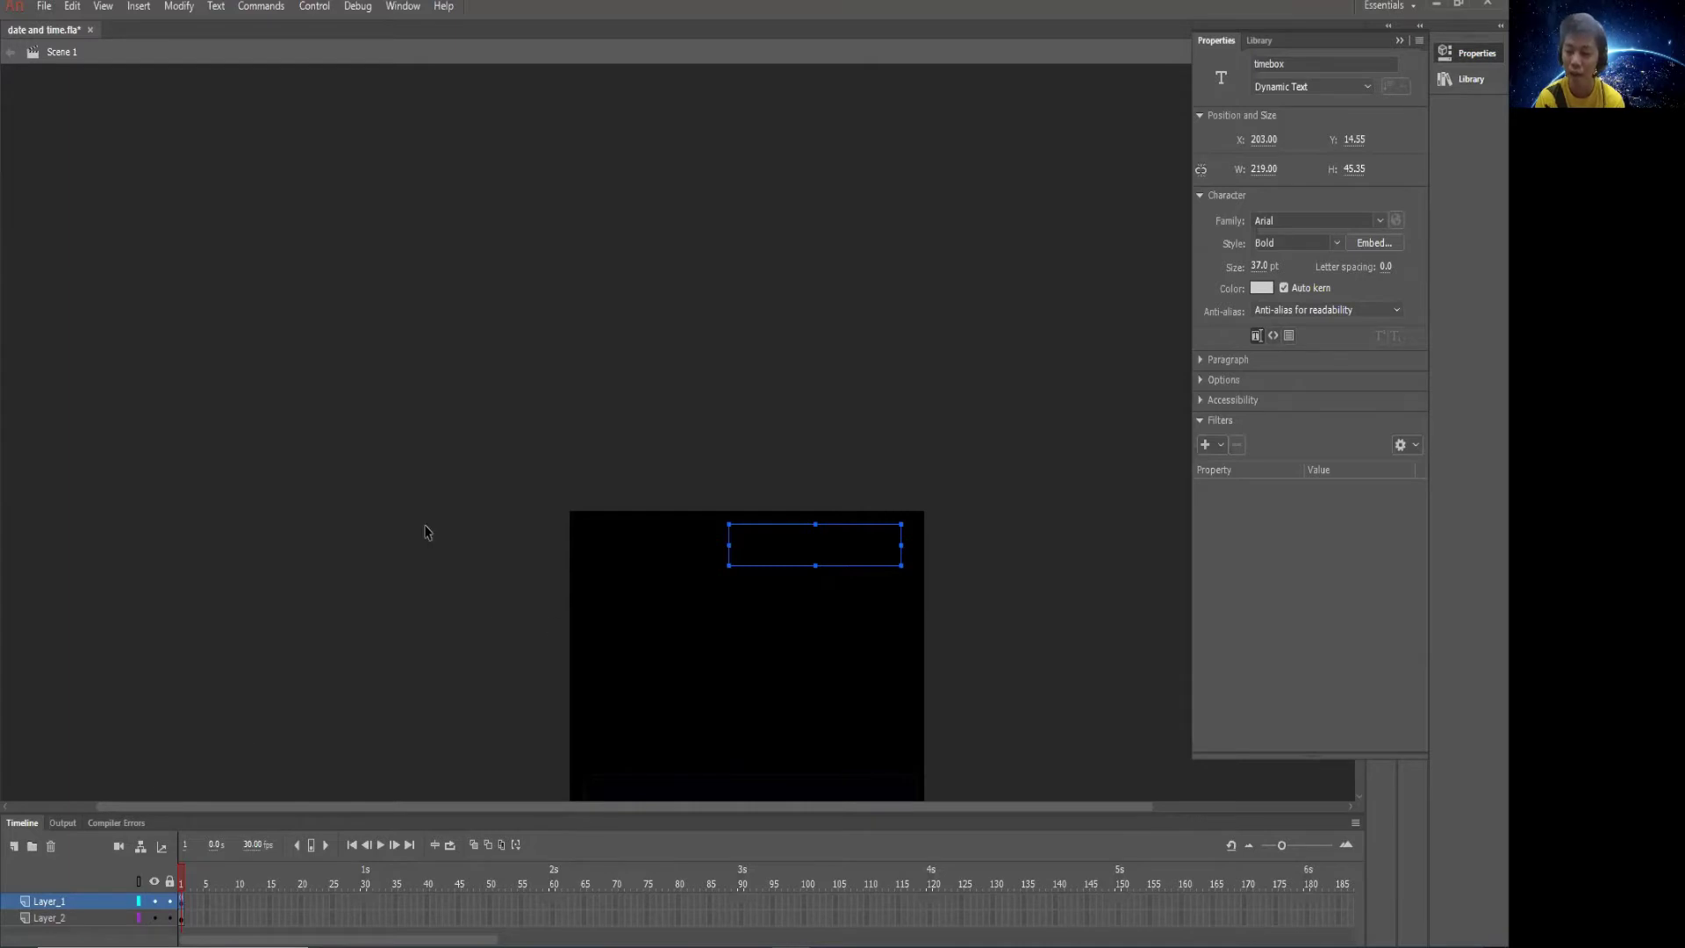
Reopen the Layer_1 frame 1 script and examine the countDown condition that makes light visible between 45 and 47
{"action": "right_click", "coordinate": [180, 901]}
{"action": "left_click", "coordinate": [221, 889]}
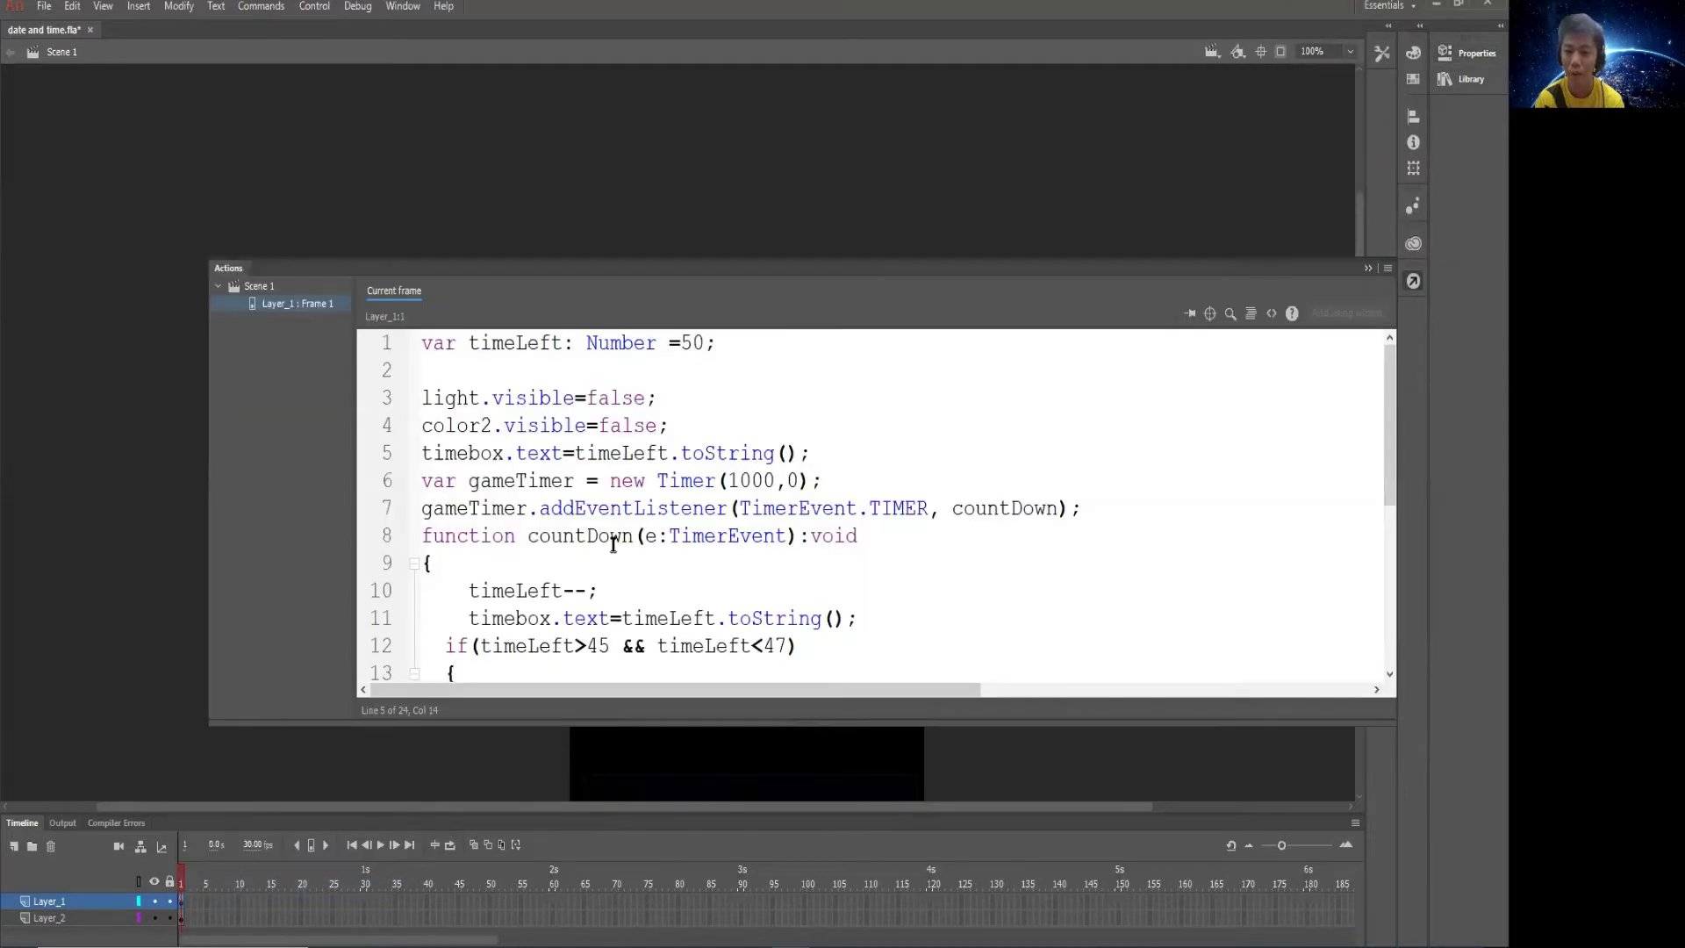
{"action": "scroll", "coordinate": [586, 564], "scroll_direction": "down", "scroll_amount": 1}
{"action": "left_click", "coordinate": [589, 569]}
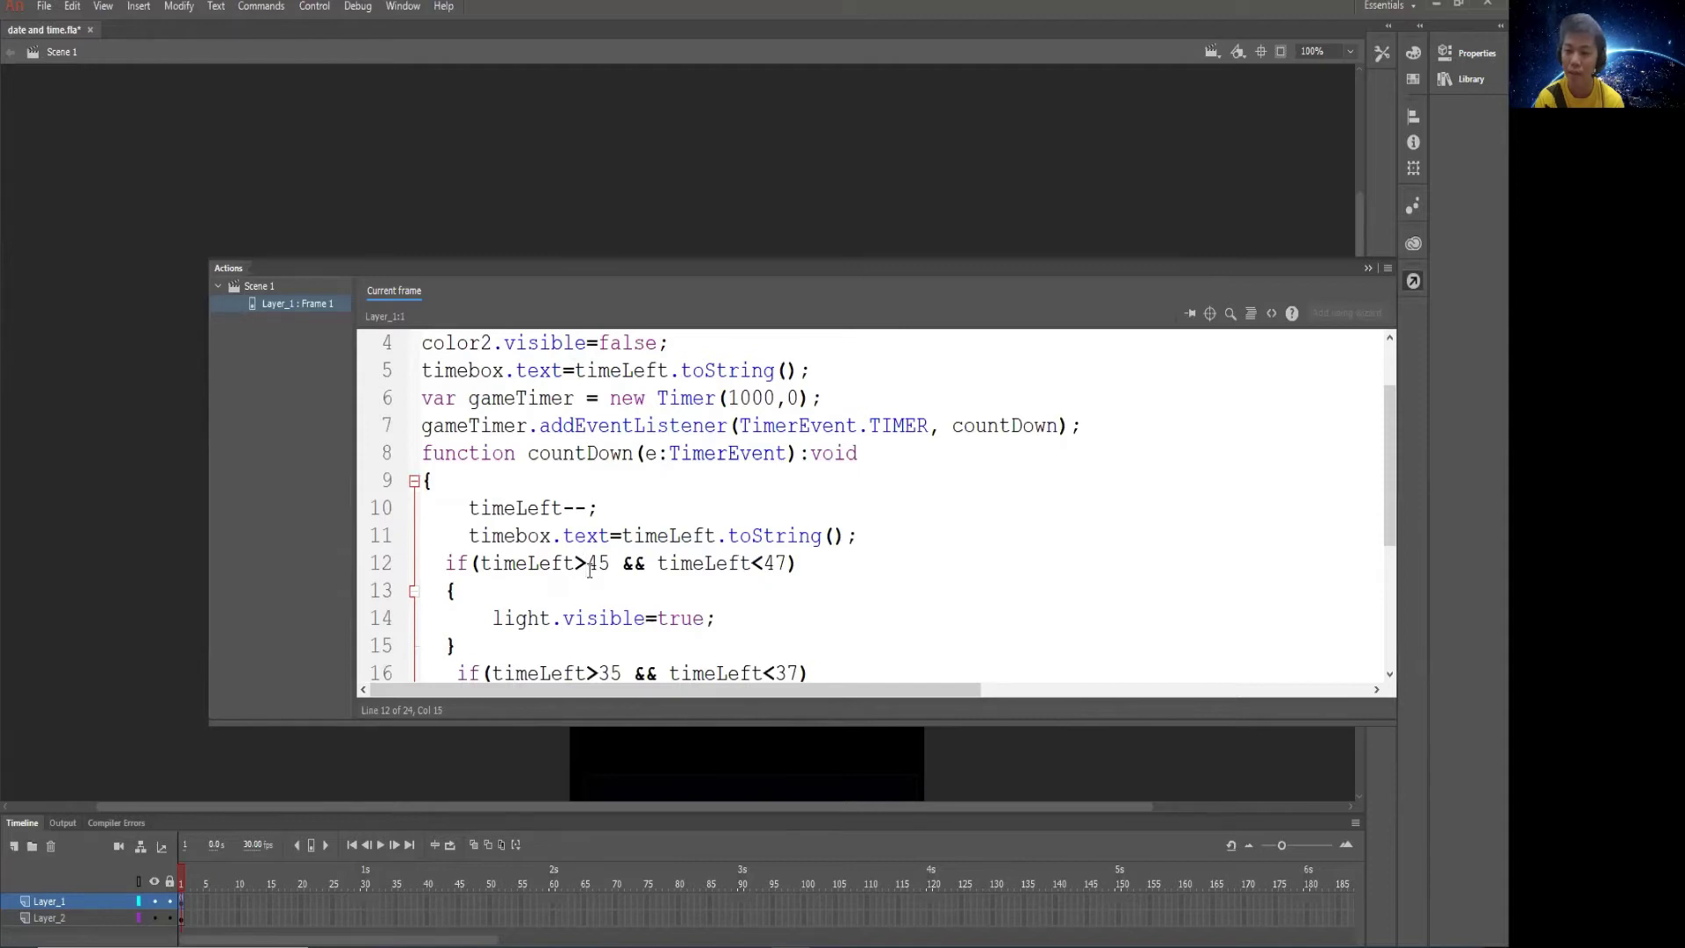
{"action": "left_click_drag", "start_coordinate": [589, 569], "coordinate": [597, 568]}
{"action": "left_click", "coordinate": [775, 566]}
{"action": "left_click", "coordinate": [563, 618]}
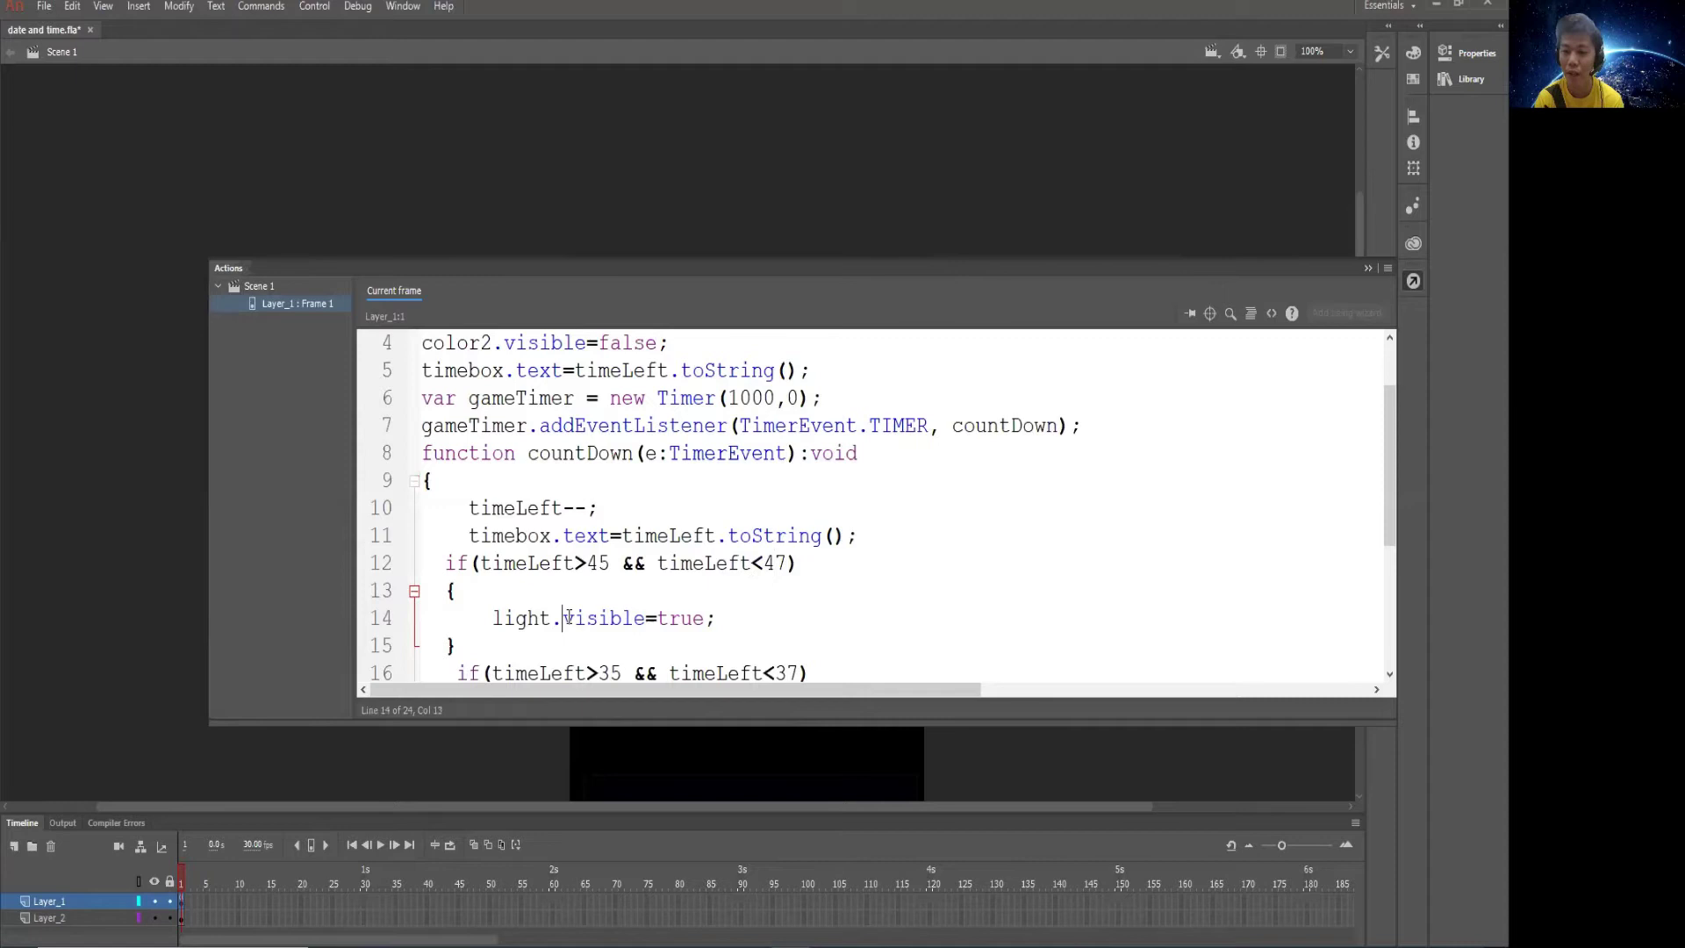
{"action": "scroll", "coordinate": [572, 610], "scroll_direction": "down", "scroll_amount": 1}
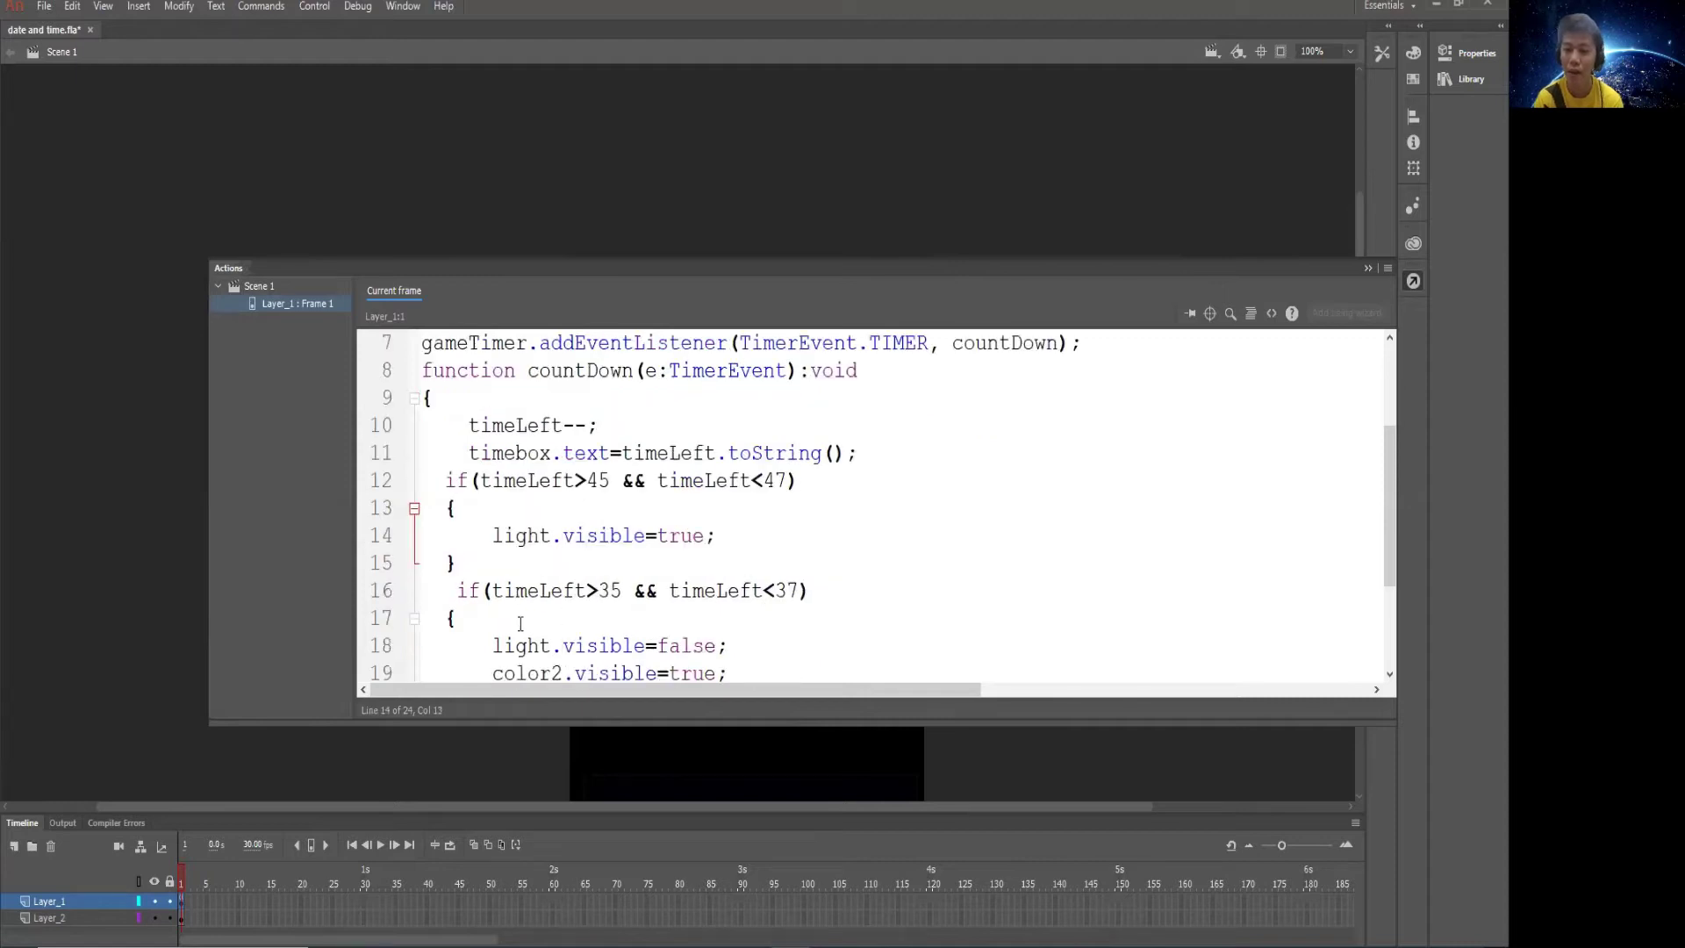
{"action": "scroll", "coordinate": [528, 600], "scroll_direction": "up", "scroll_amount": 2}
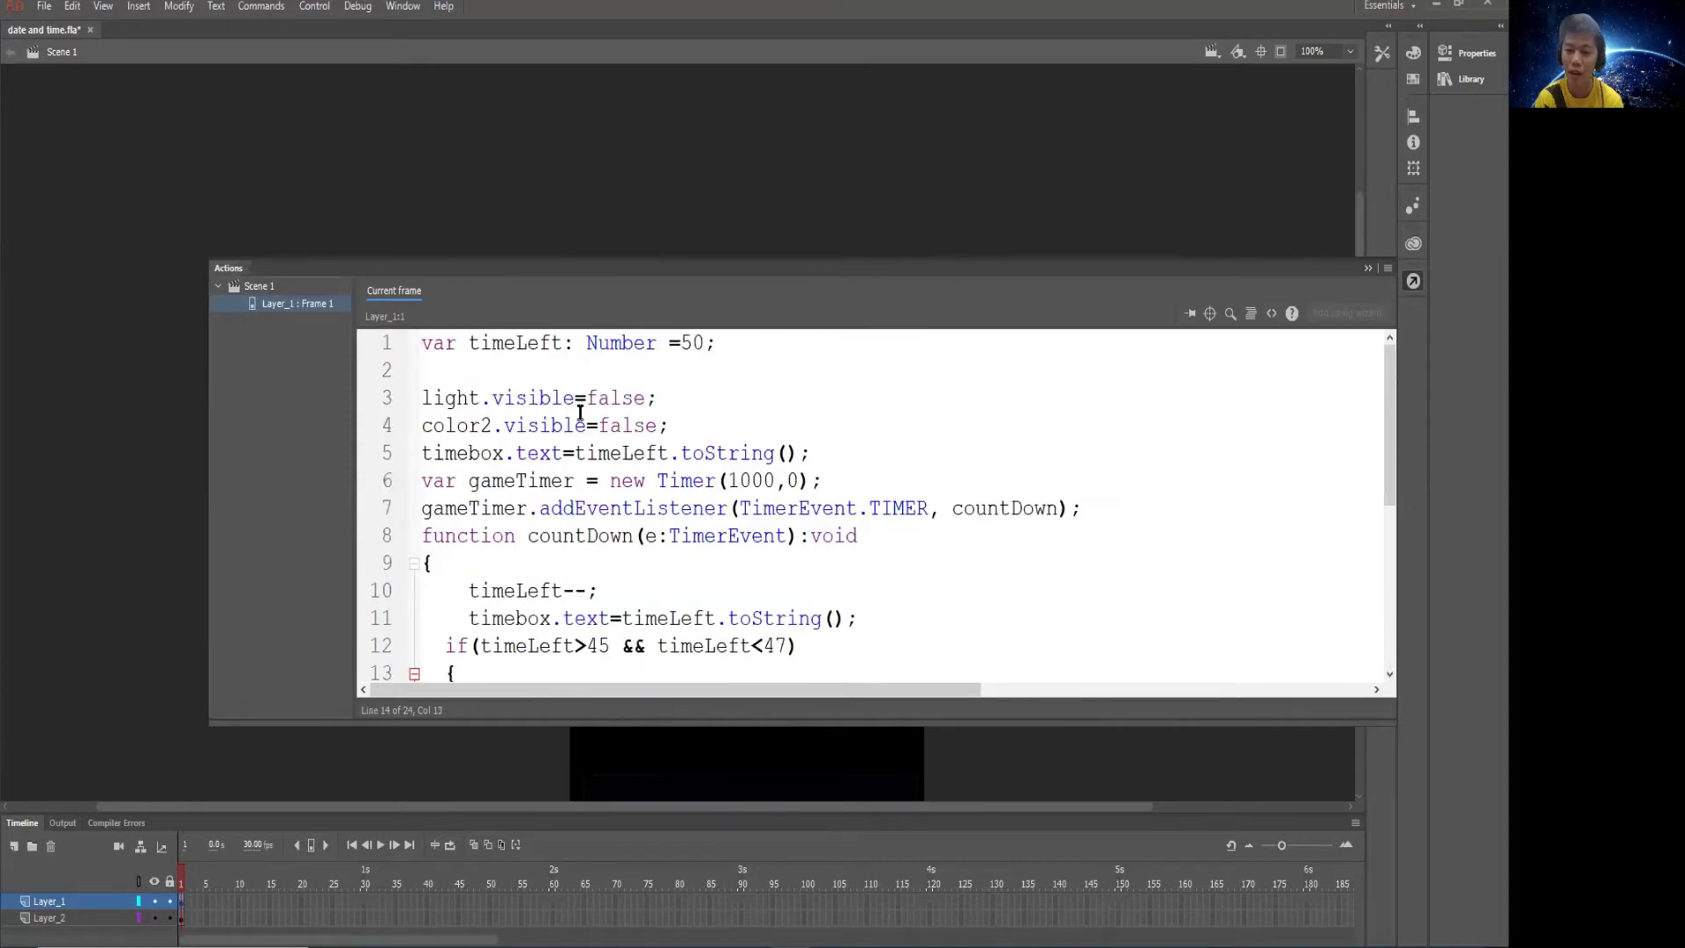
{"action": "scroll", "coordinate": [610, 481], "scroll_direction": "down", "scroll_amount": 2}
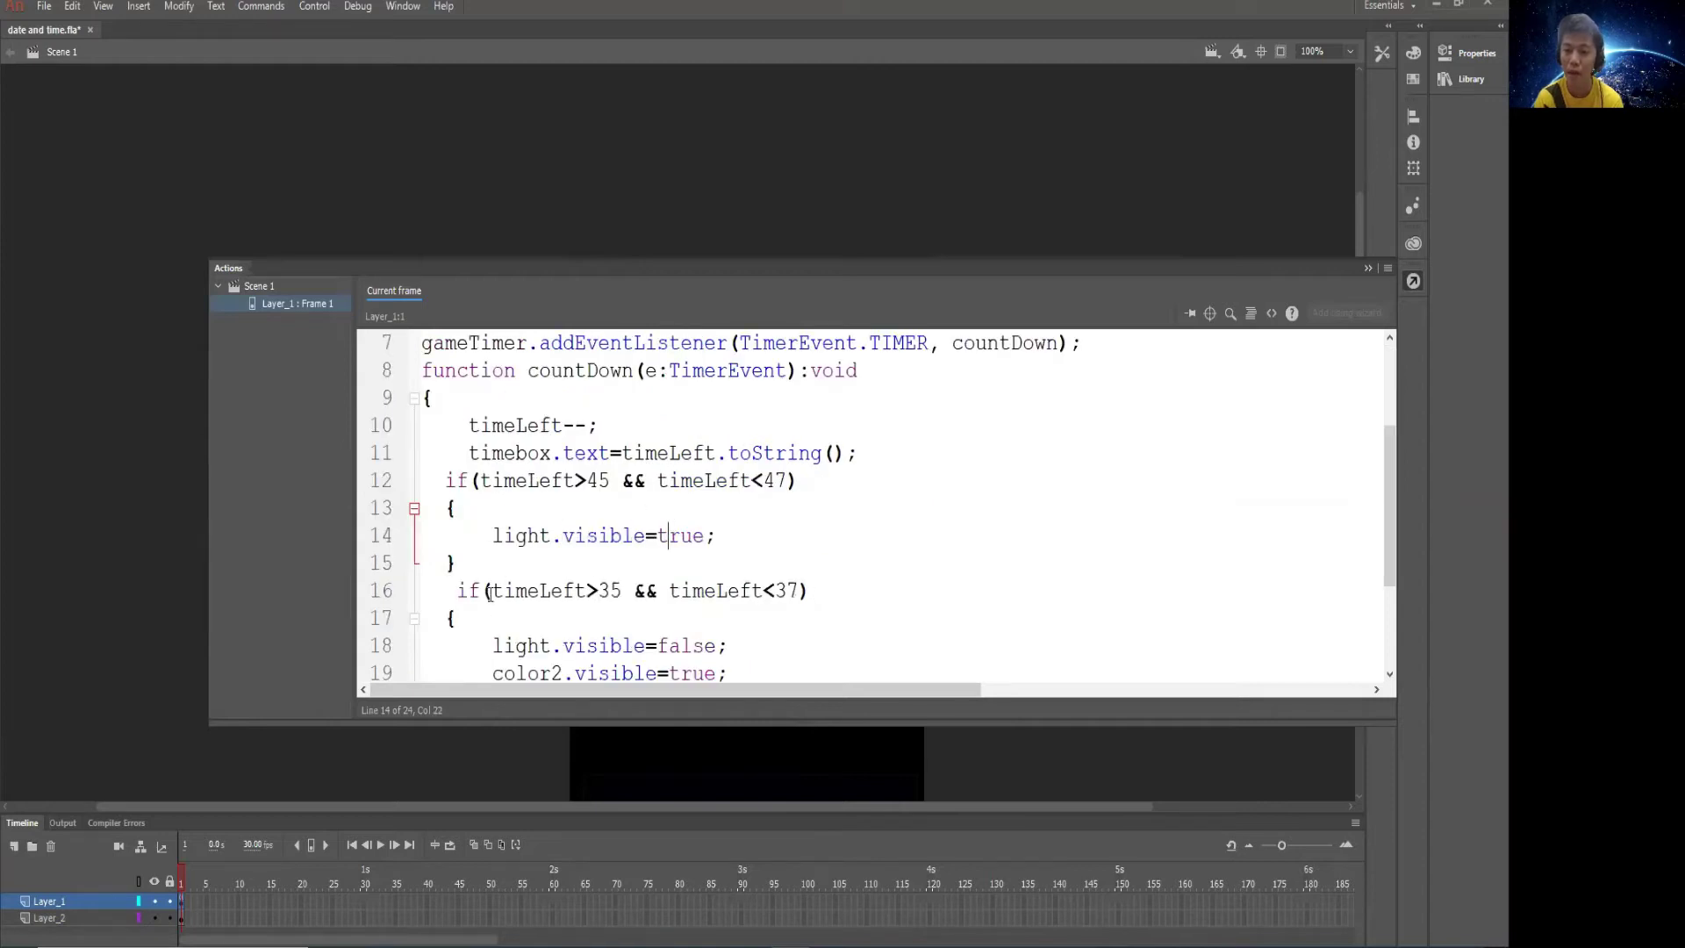
Examine the condition for timeLeft between 35 and 37 that hides light and shows color2
{"action": "left_click", "coordinate": [609, 595]}
{"action": "left_click_drag", "start_coordinate": [774, 592], "coordinate": [787, 594]}
{"action": "scroll", "coordinate": [624, 635], "scroll_direction": "down", "scroll_amount": 2}
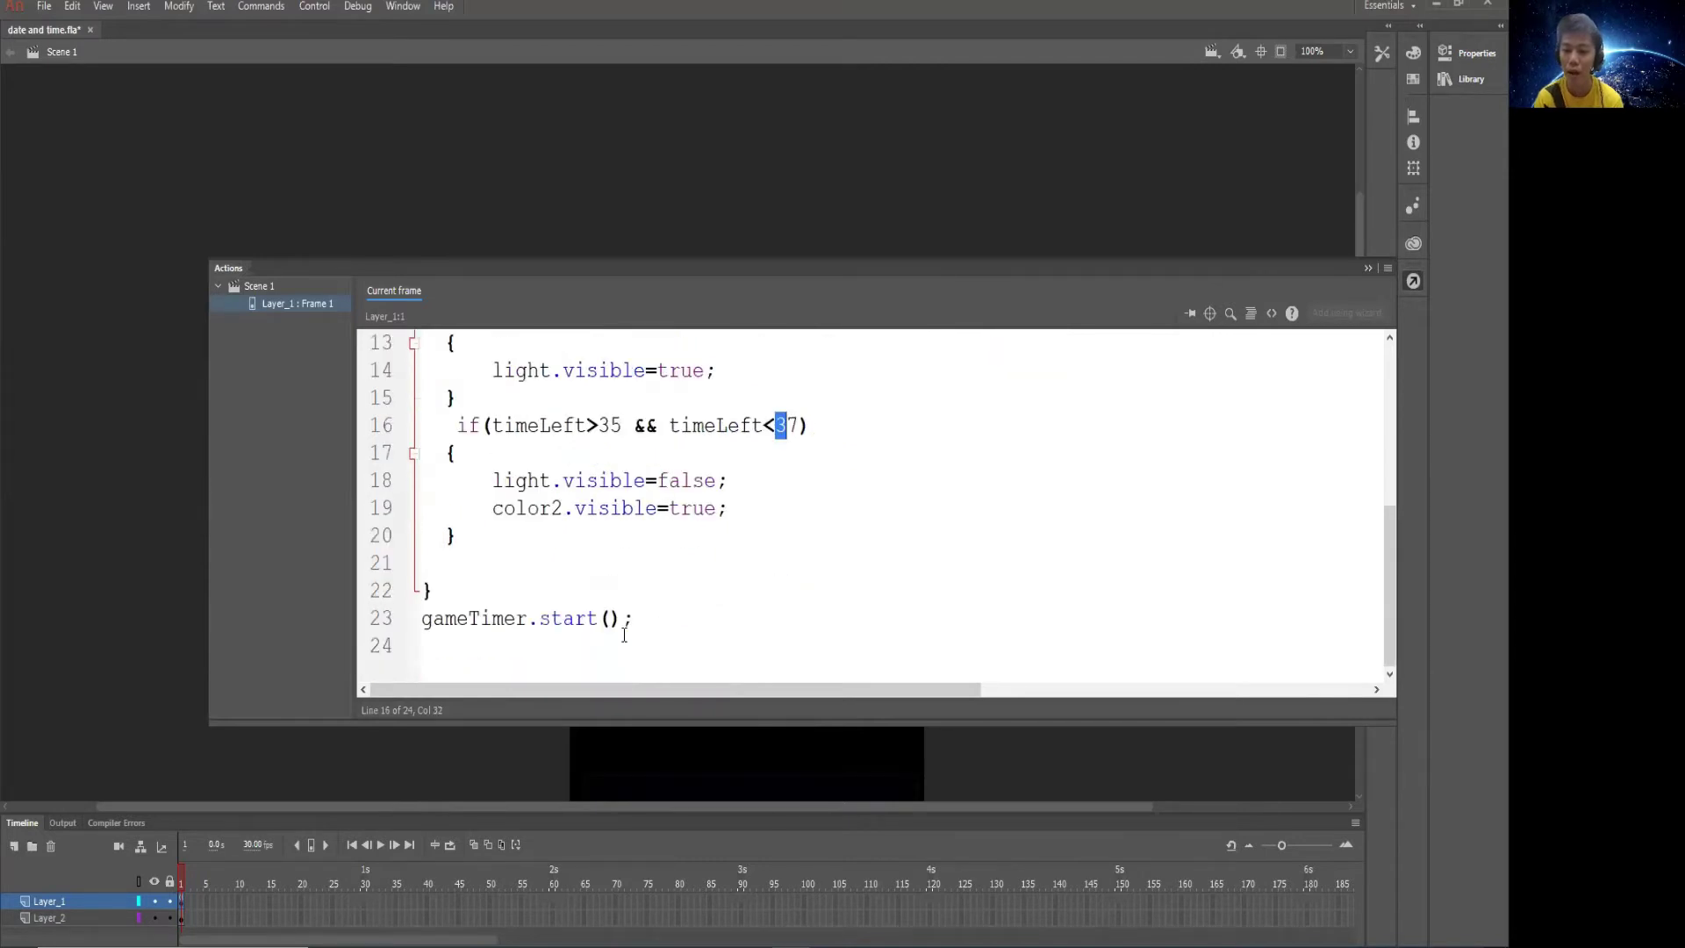
{"action": "double_click", "coordinate": [562, 510]}
{"action": "left_click", "coordinate": [621, 508]}
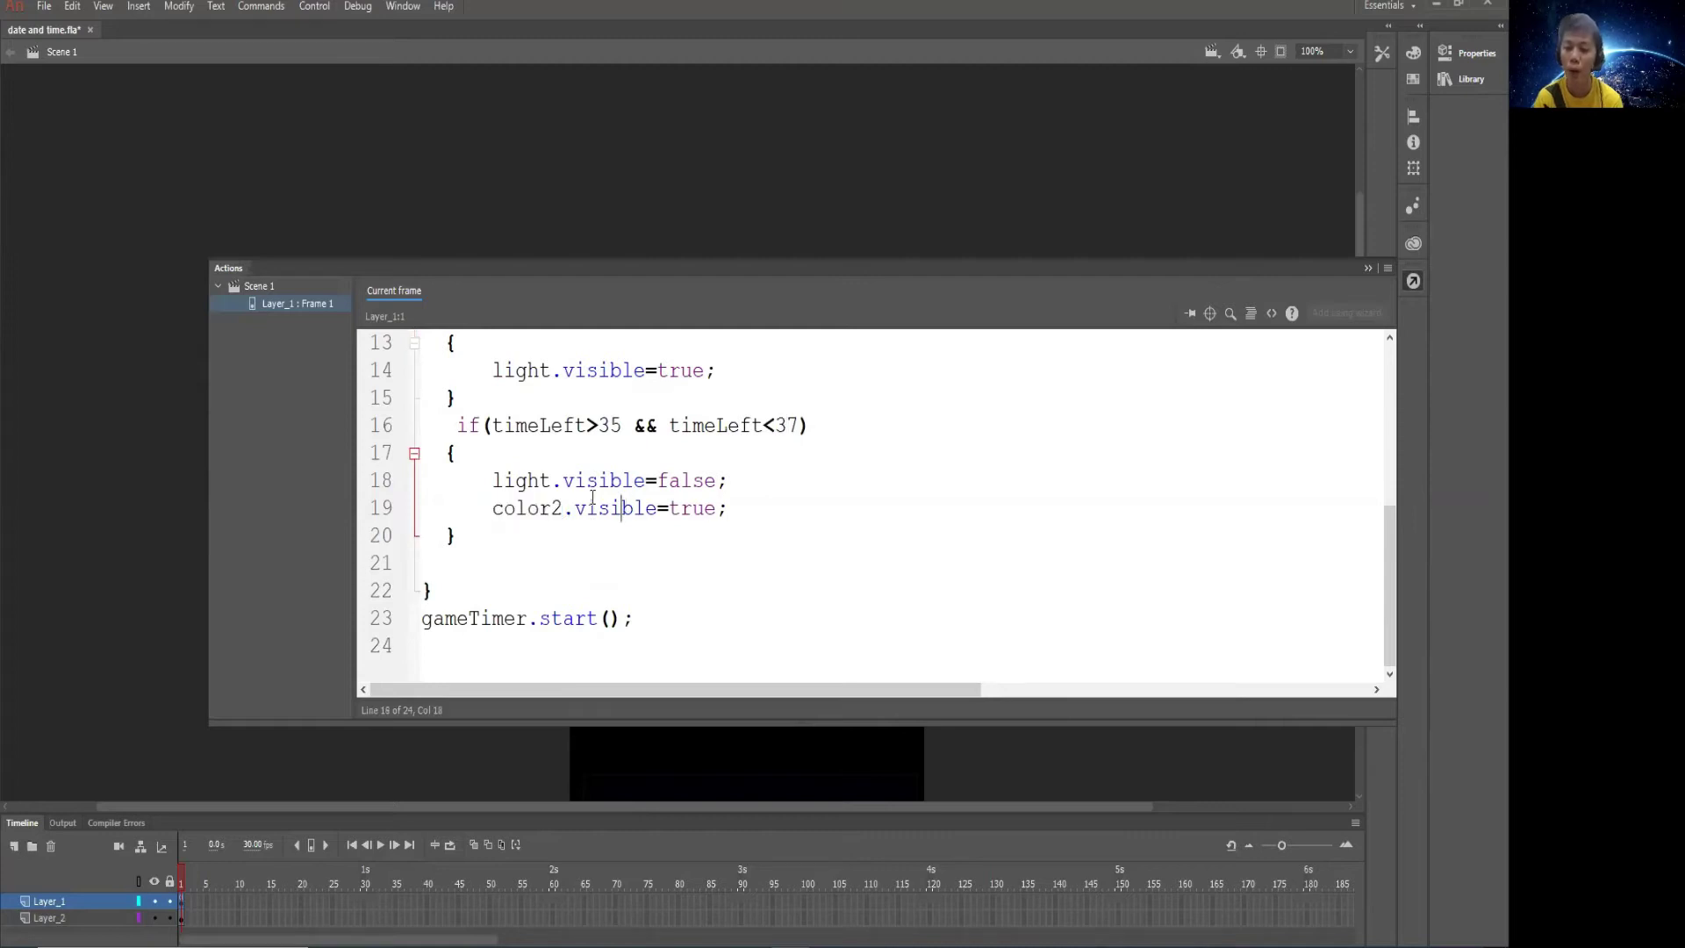
{"action": "left_click_drag", "start_coordinate": [496, 481], "coordinate": [551, 482]}
{"action": "left_click", "coordinate": [476, 543]}
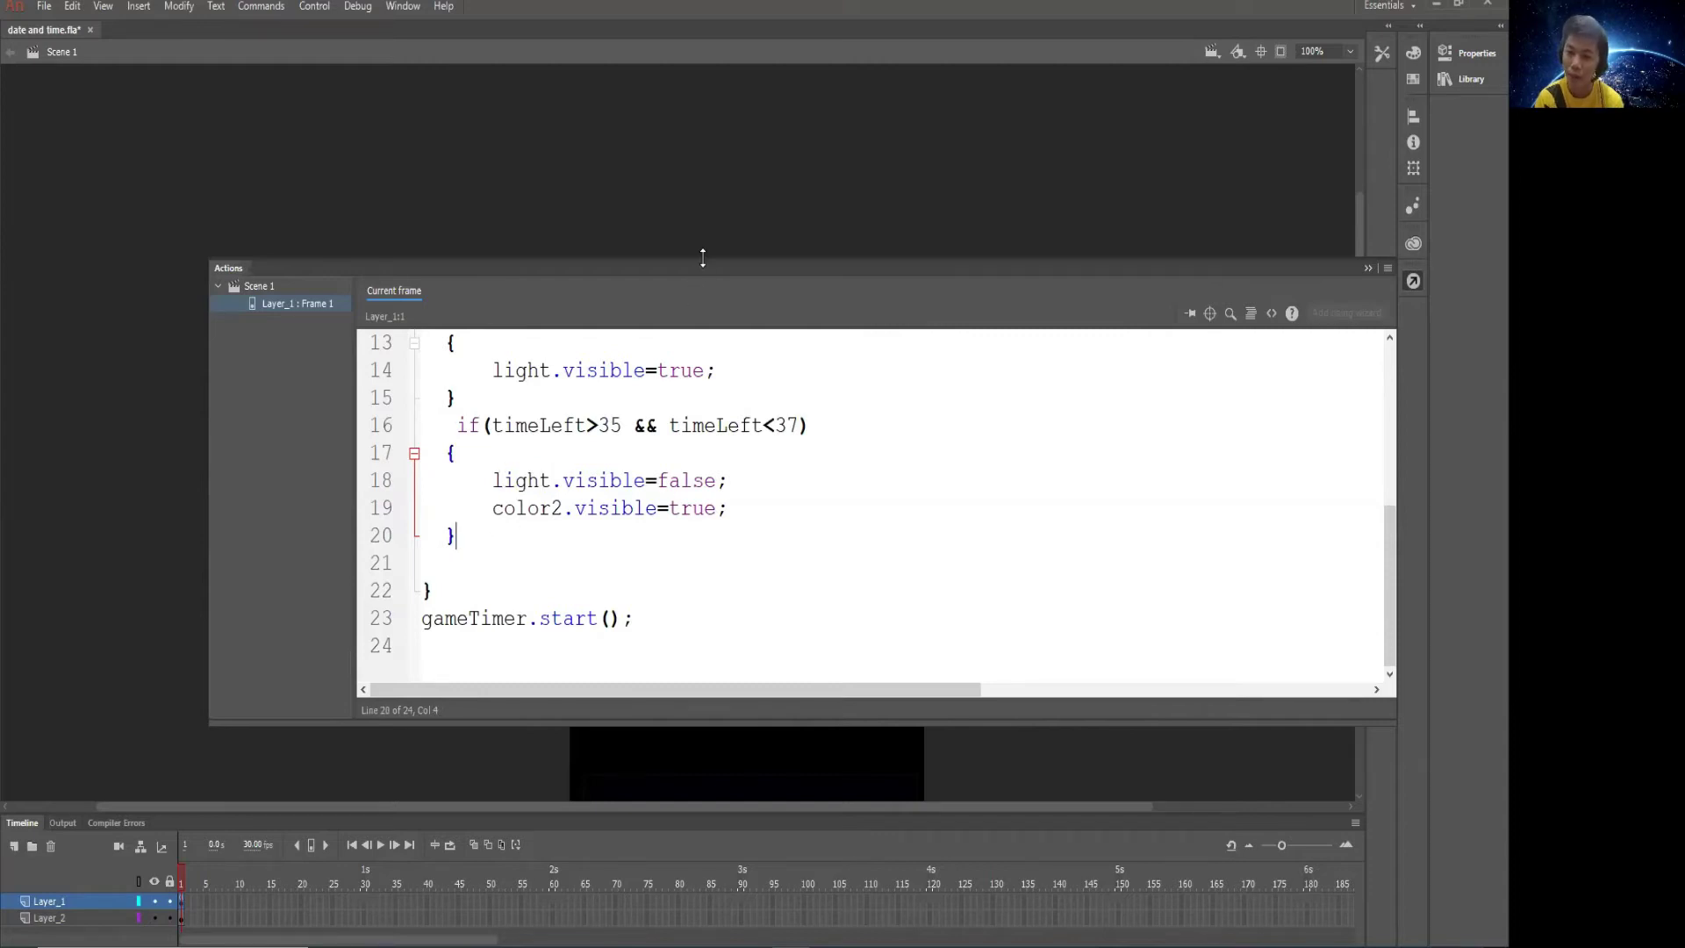
Enlarge the script editor, review the Timer interval in the gameTimer declaration, and close the script
{"action": "left_click_drag", "start_coordinate": [703, 257], "coordinate": [783, 82]}
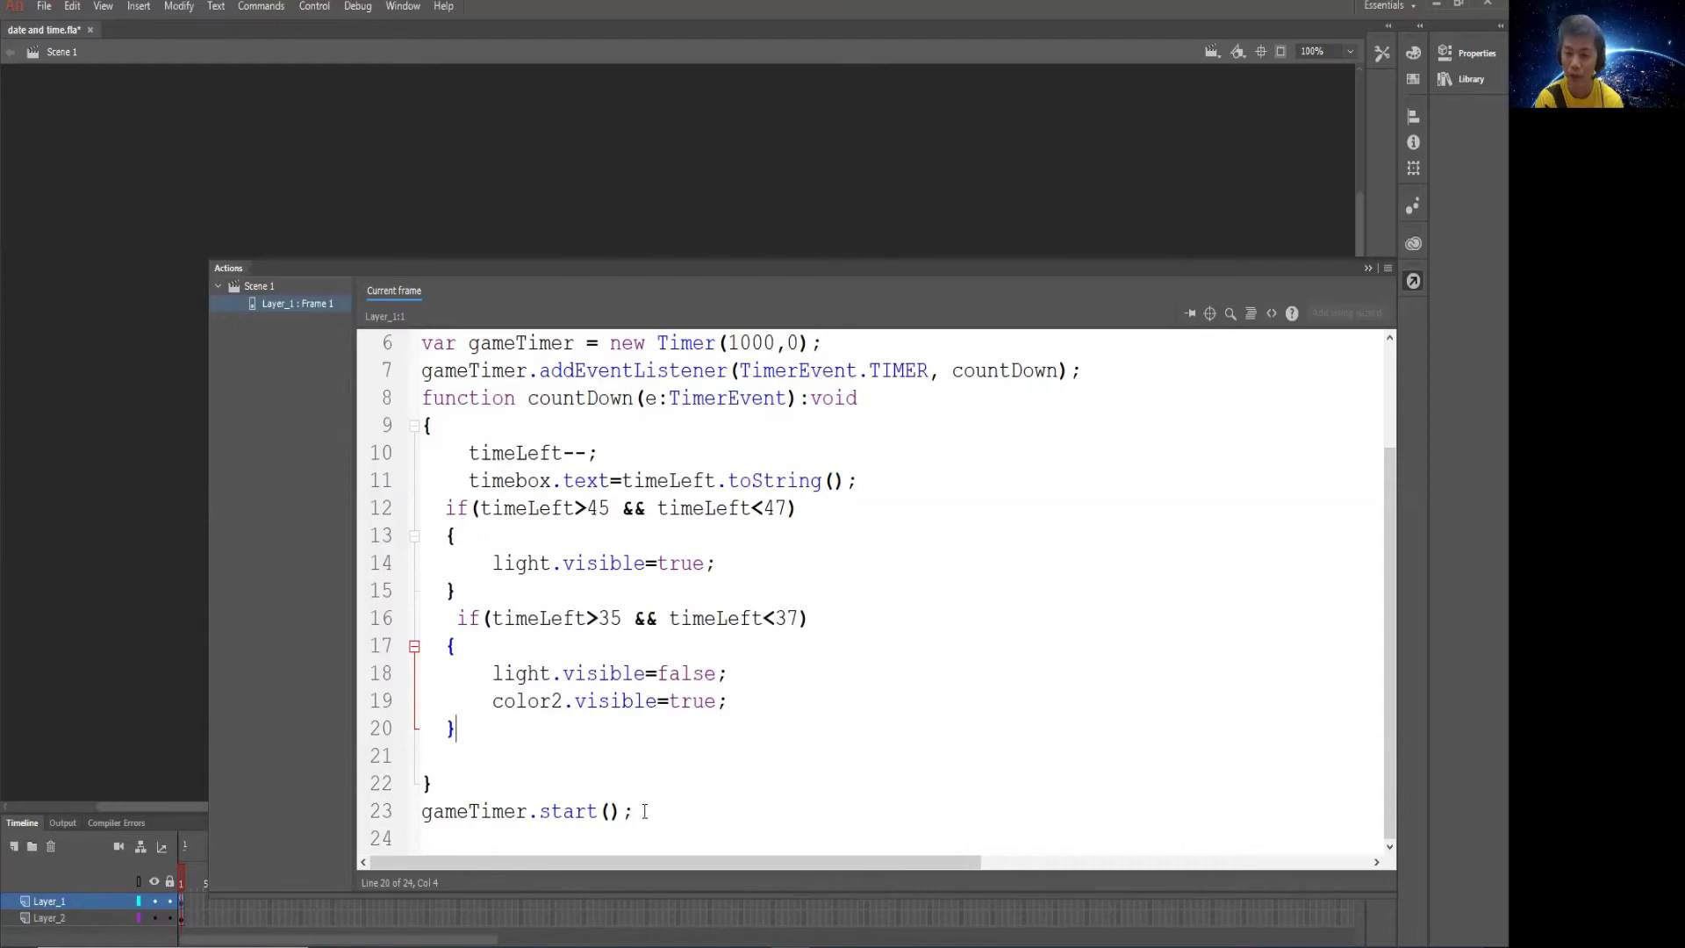
{"action": "scroll", "coordinate": [599, 629], "scroll_direction": "up", "scroll_amount": 2}
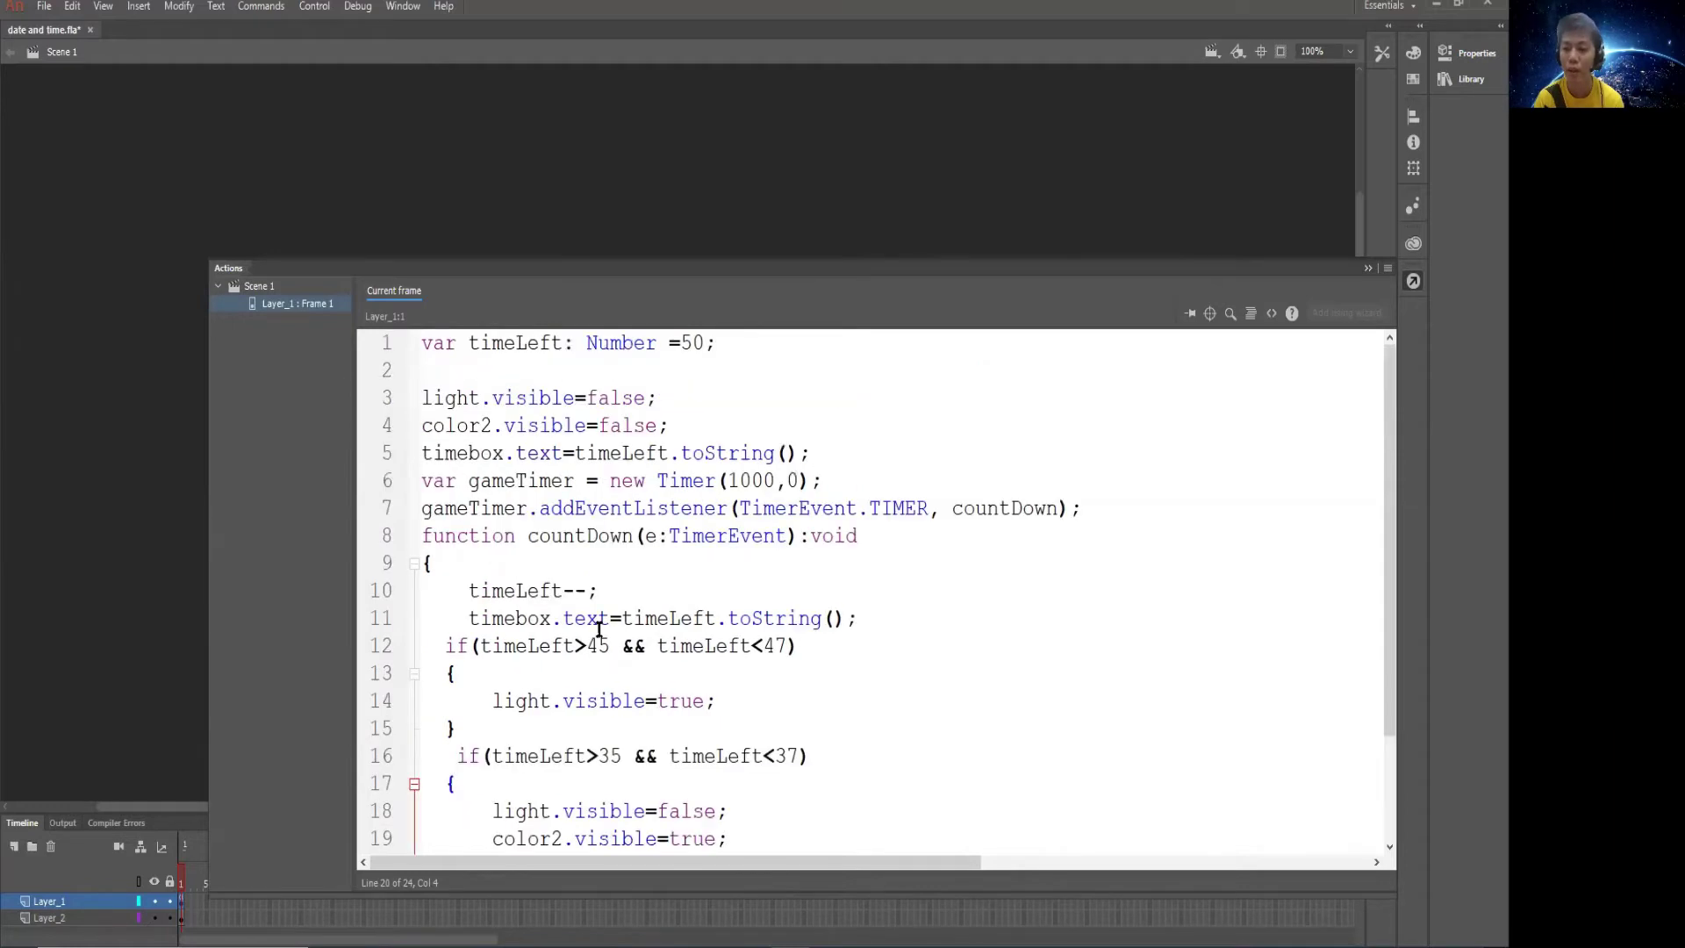
{"action": "left_click_drag", "start_coordinate": [731, 483], "coordinate": [776, 483]}
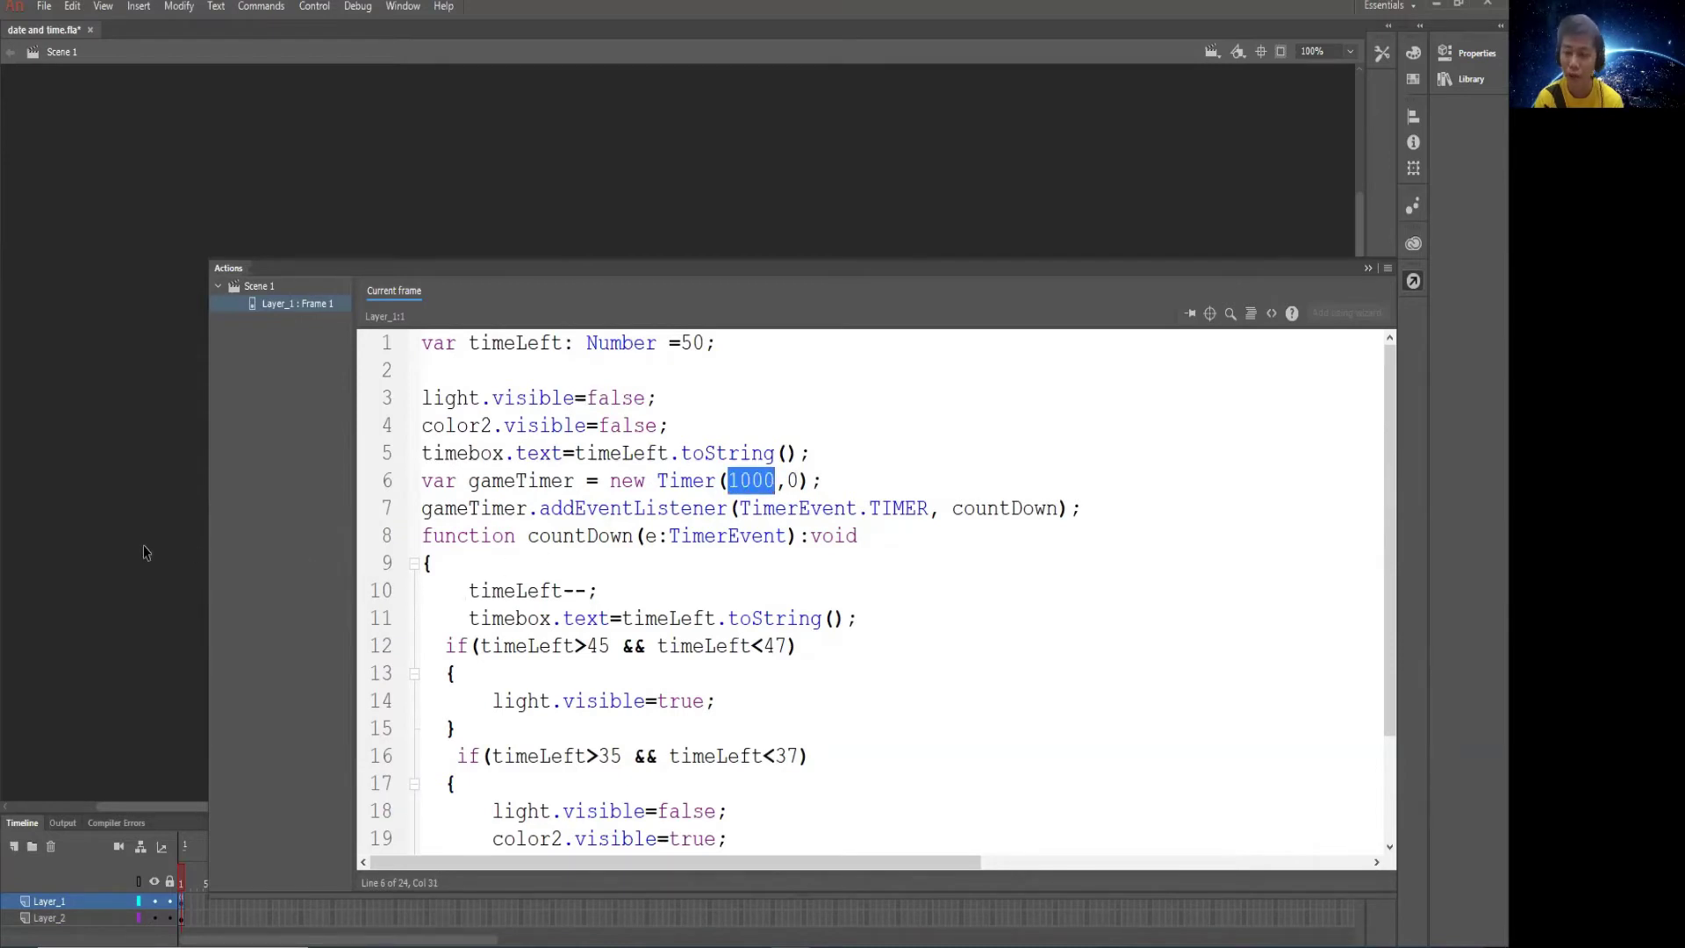
{"action": "key", "text": "F9"}
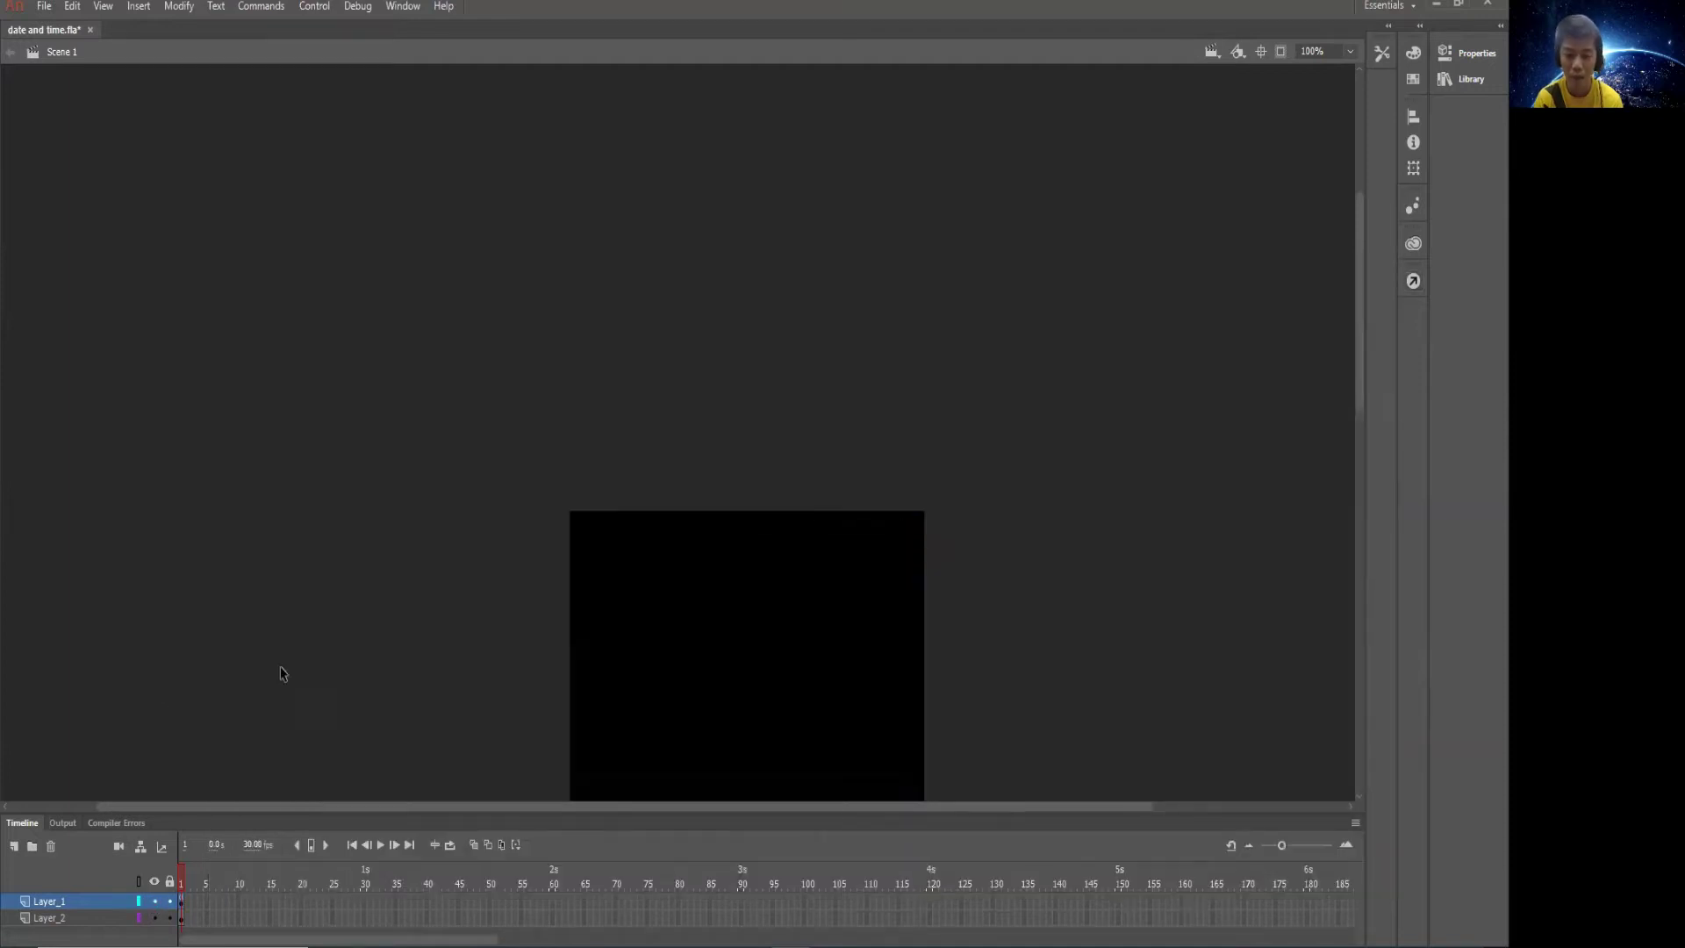
Hide Layer_1 and Layer_2, and add a new layer placed below Layer_2
{"action": "scroll", "coordinate": [249, 705], "scroll_direction": "down", "scroll_amount": 5}
{"action": "left_click", "coordinate": [154, 901]}
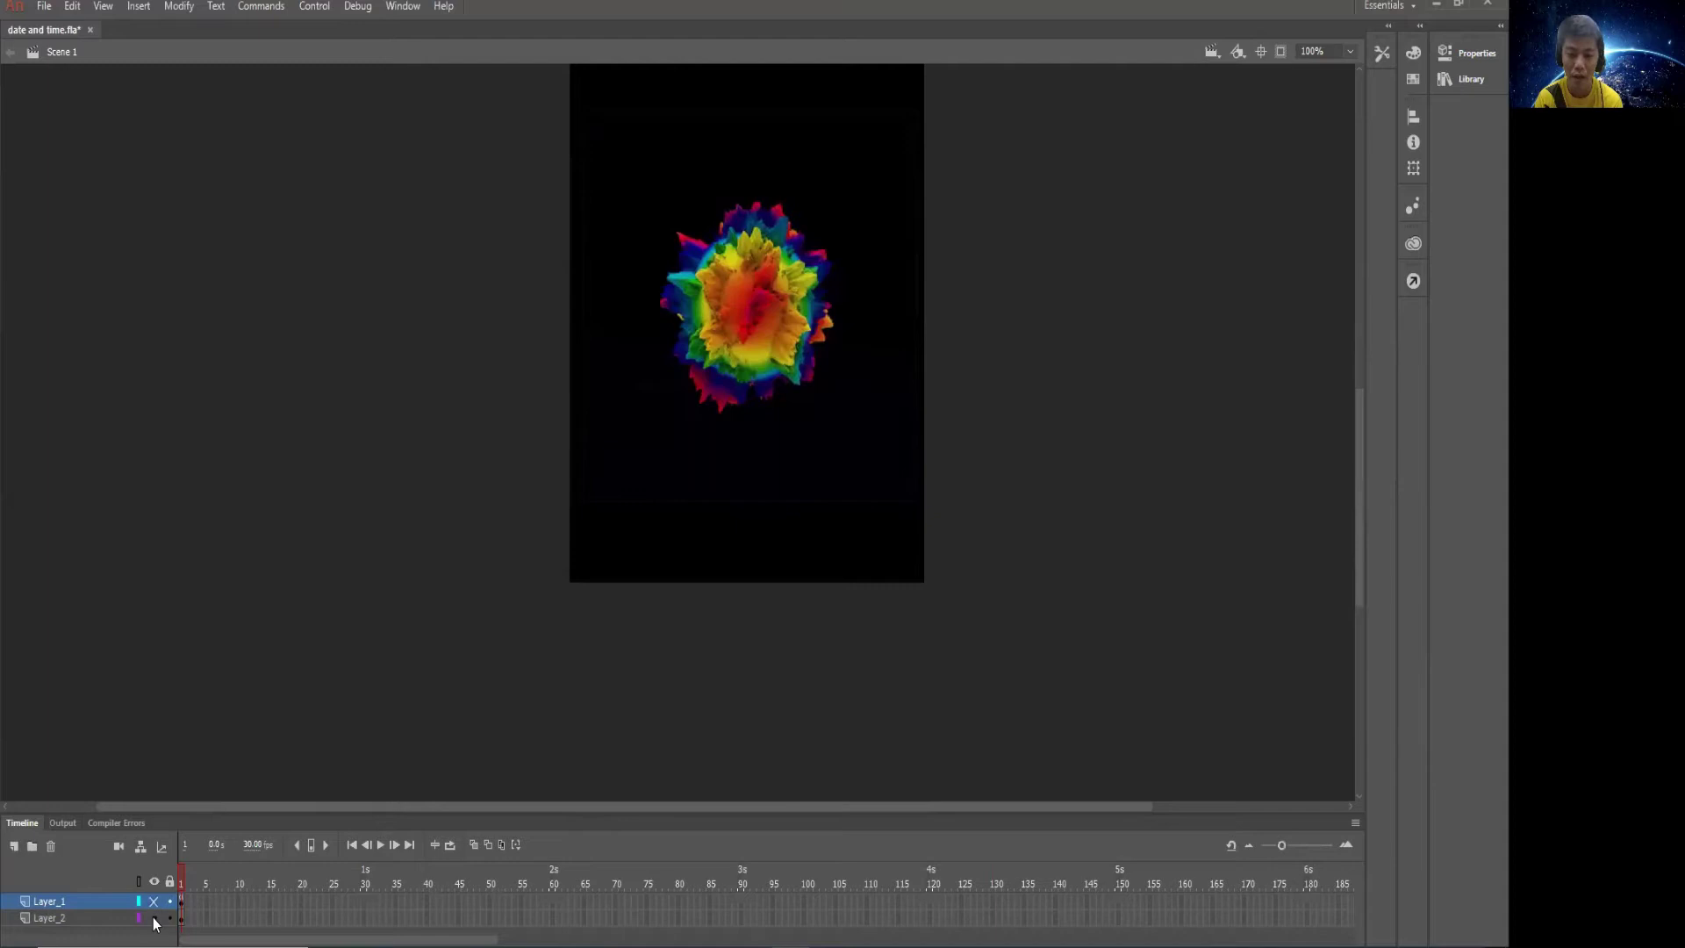
{"action": "left_click", "coordinate": [154, 919]}
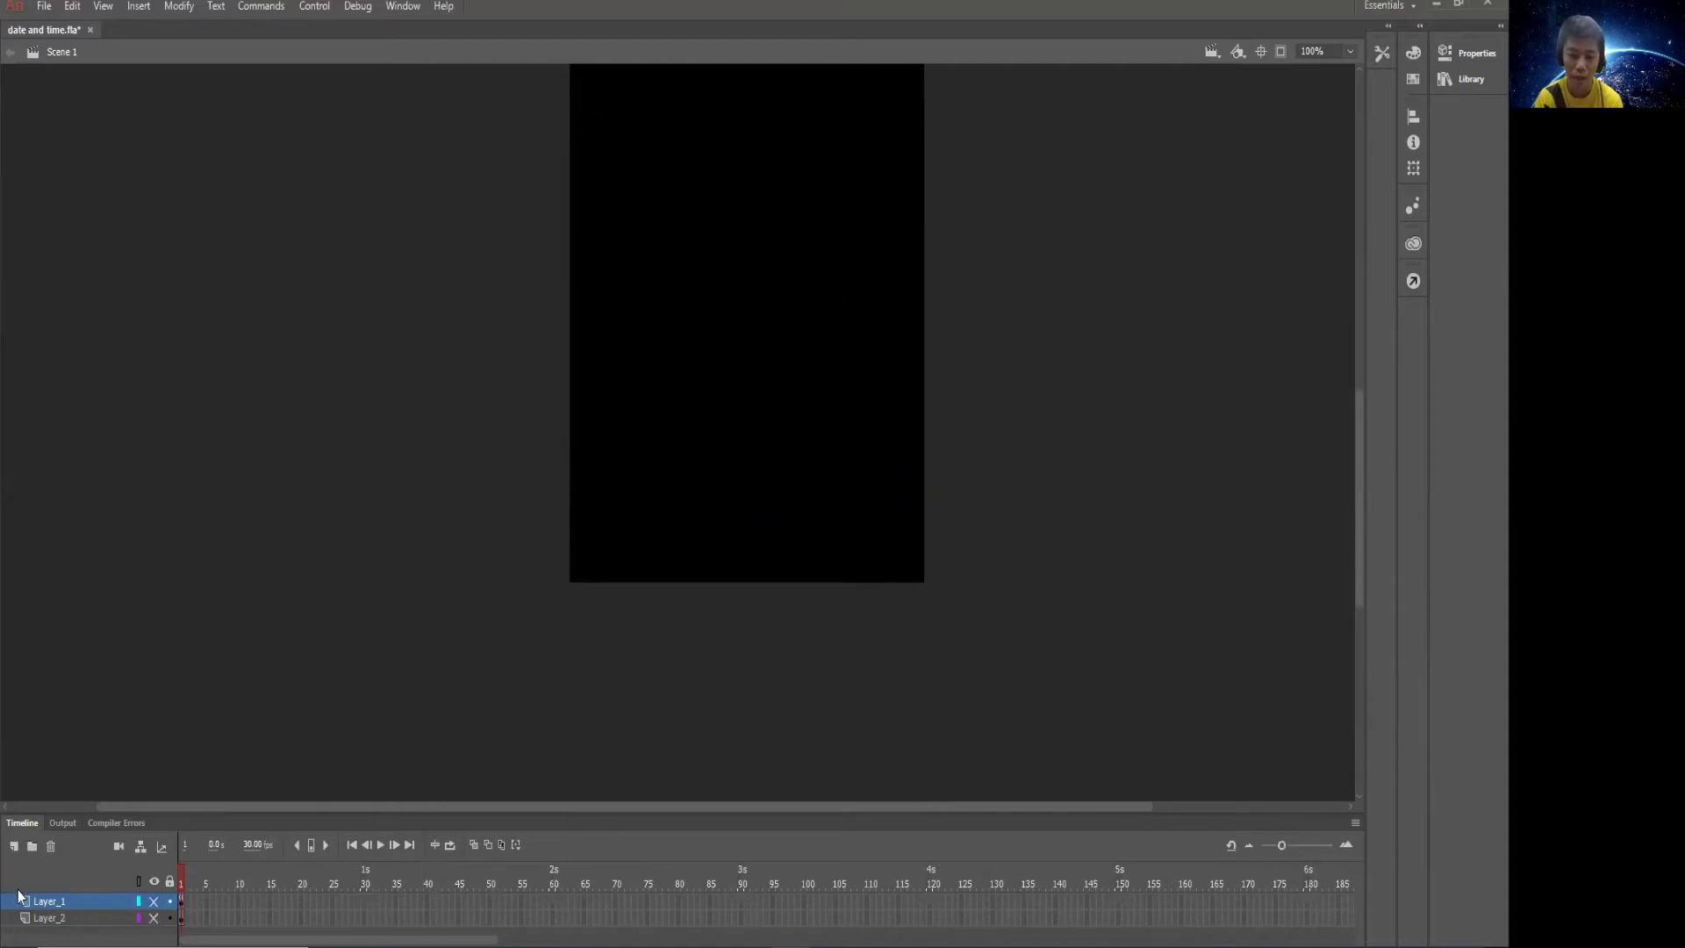
{"action": "left_click", "coordinate": [36, 921]}
{"action": "left_click", "coordinate": [14, 848]}
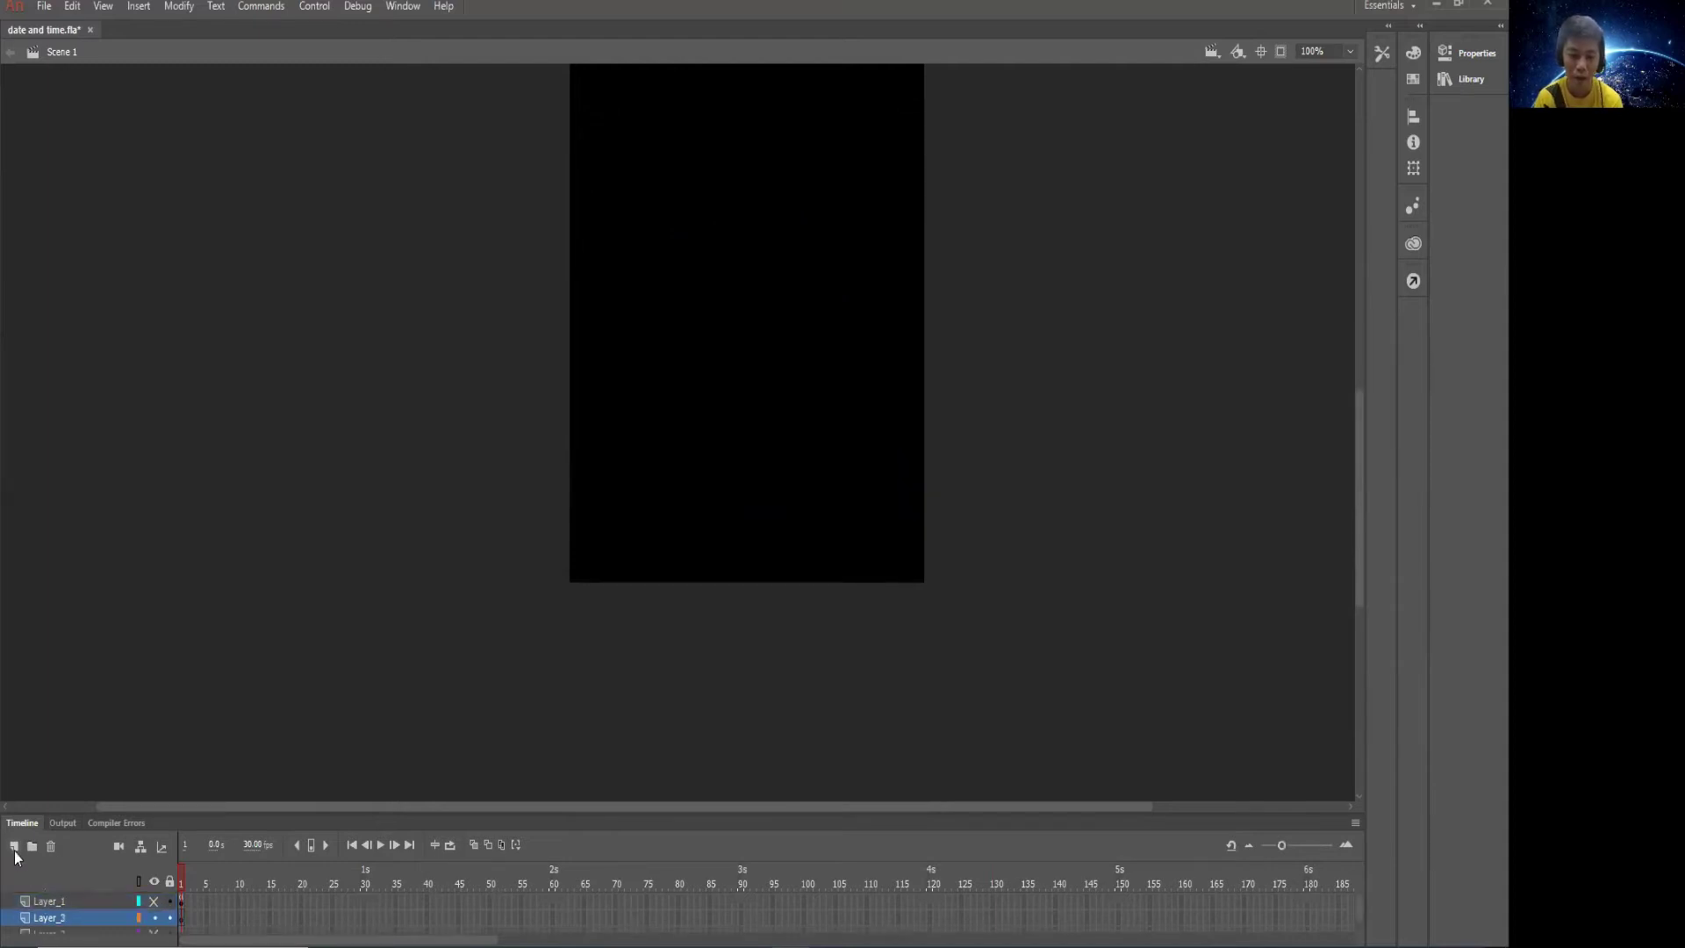
{"action": "left_click_drag", "start_coordinate": [67, 922], "coordinate": [70, 934]}
Look through the document's library and collapse the expanded folder of imported GIF frames
{"action": "left_click", "coordinate": [1462, 82]}
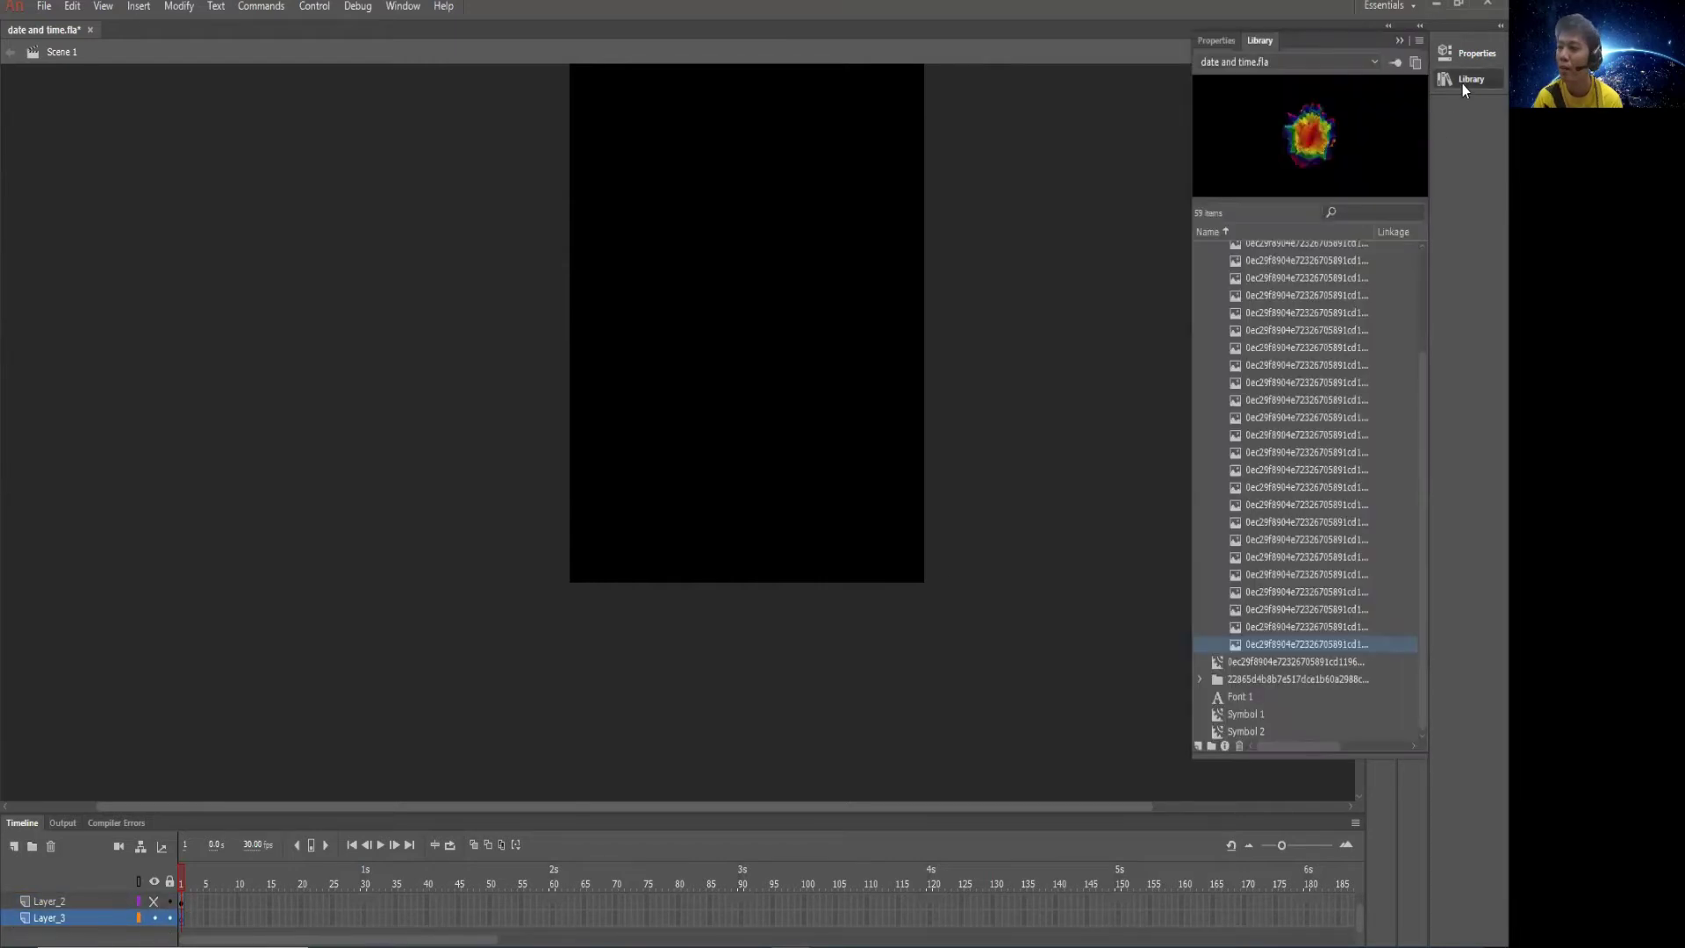
{"action": "scroll", "coordinate": [1231, 444], "scroll_direction": "up", "scroll_amount": 4}
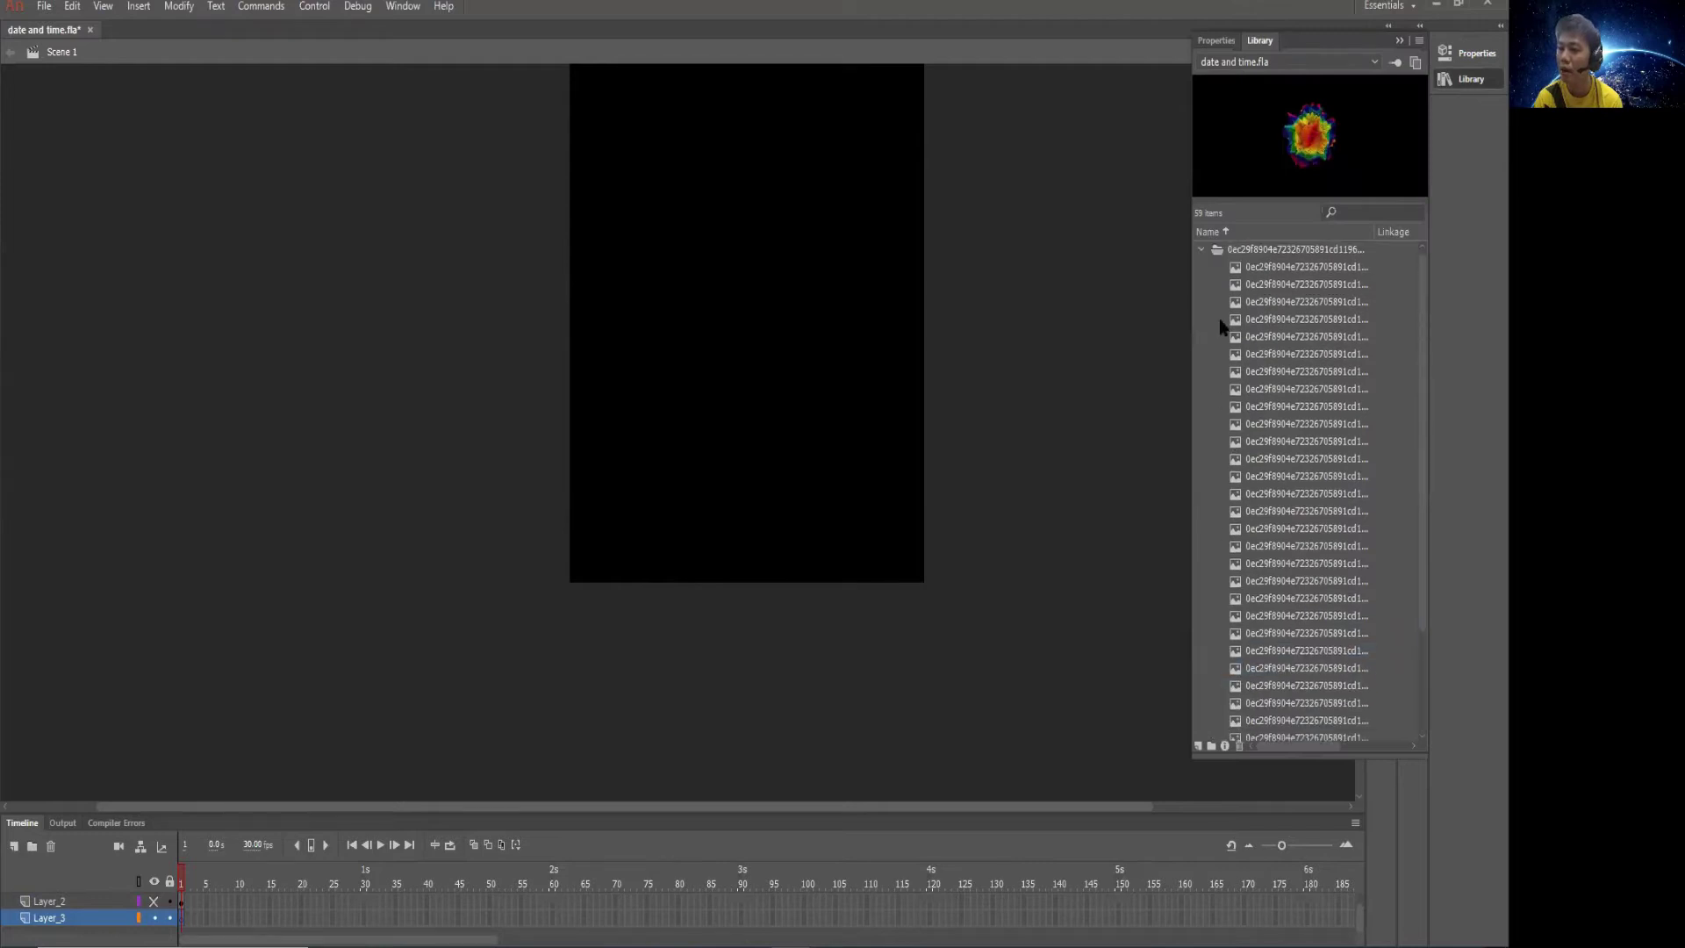
{"action": "left_click", "coordinate": [1201, 250]}
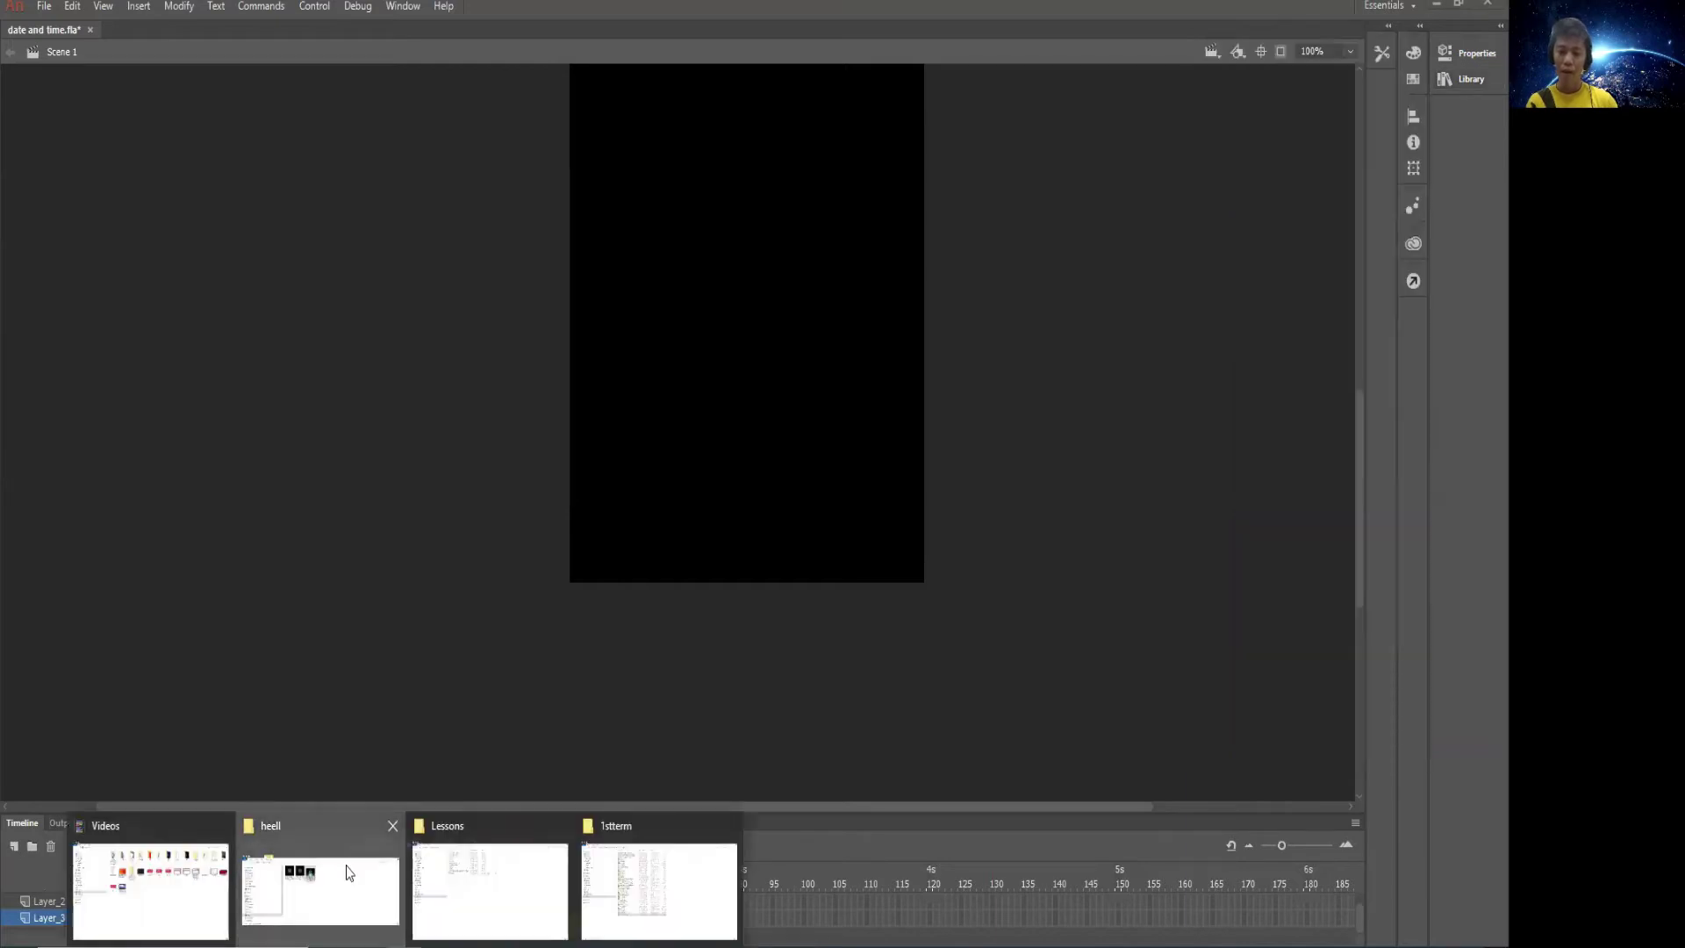
Switch to the heell folder in File Explorer and preview the blue and red flower GIF, 3e974ede4ce1de0be289661c797f7d14.gif
{"action": "left_click", "coordinate": [349, 874]}
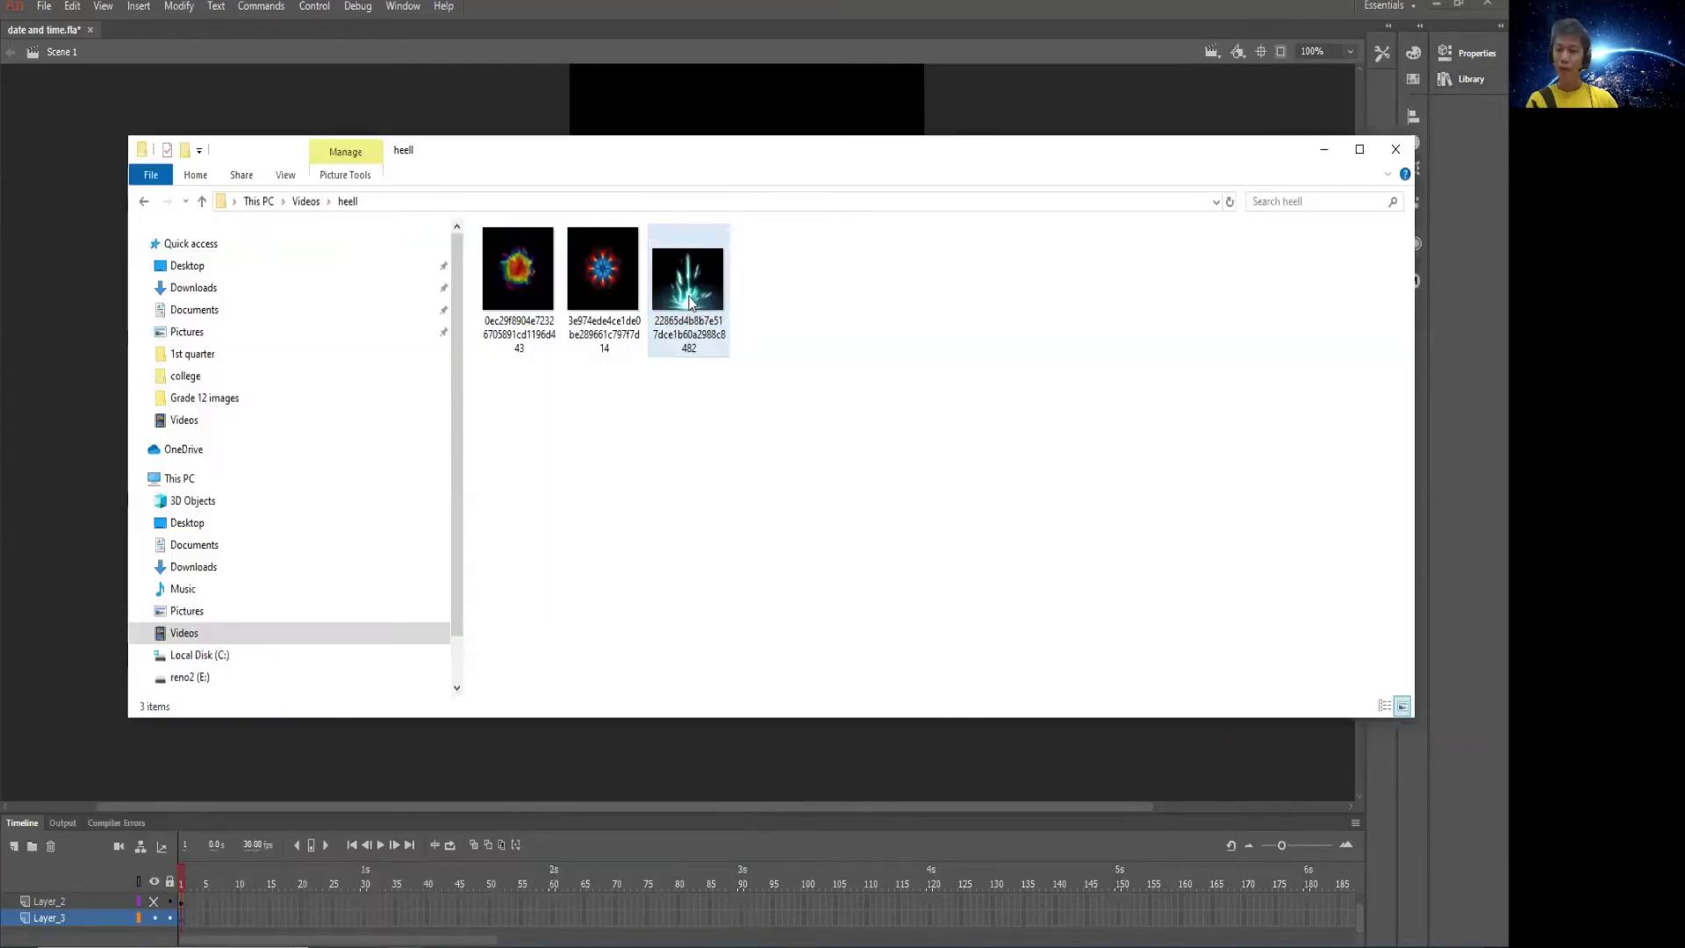
{"action": "left_click", "coordinate": [609, 283]}
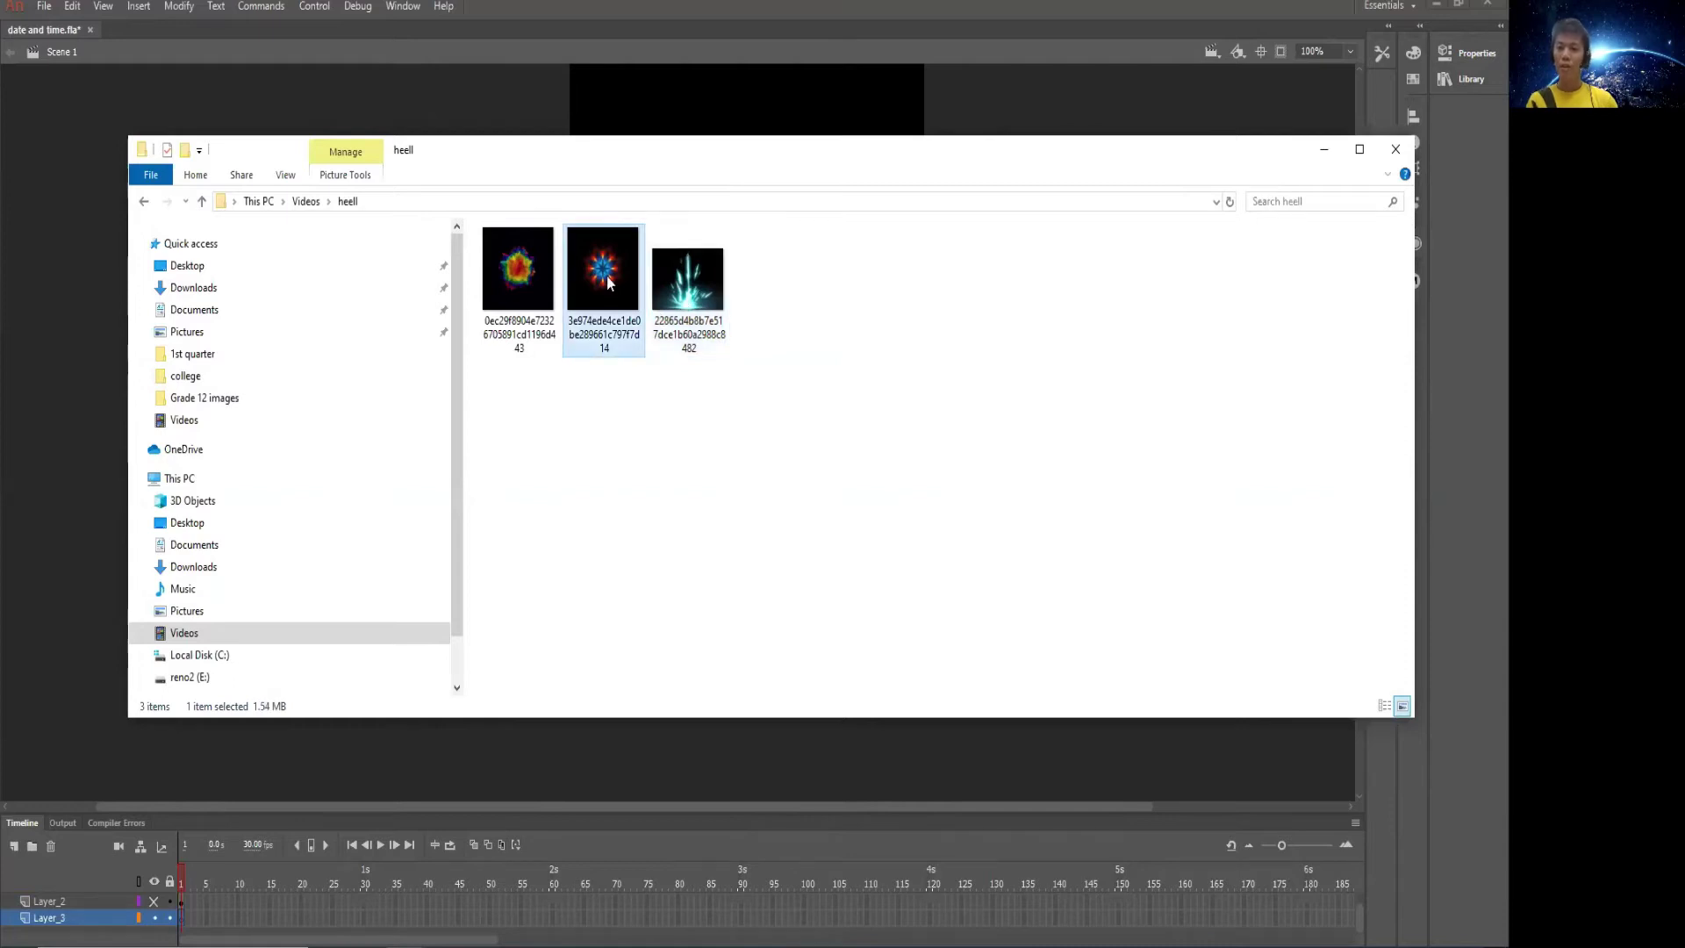
{"action": "double_click", "coordinate": [609, 282]}
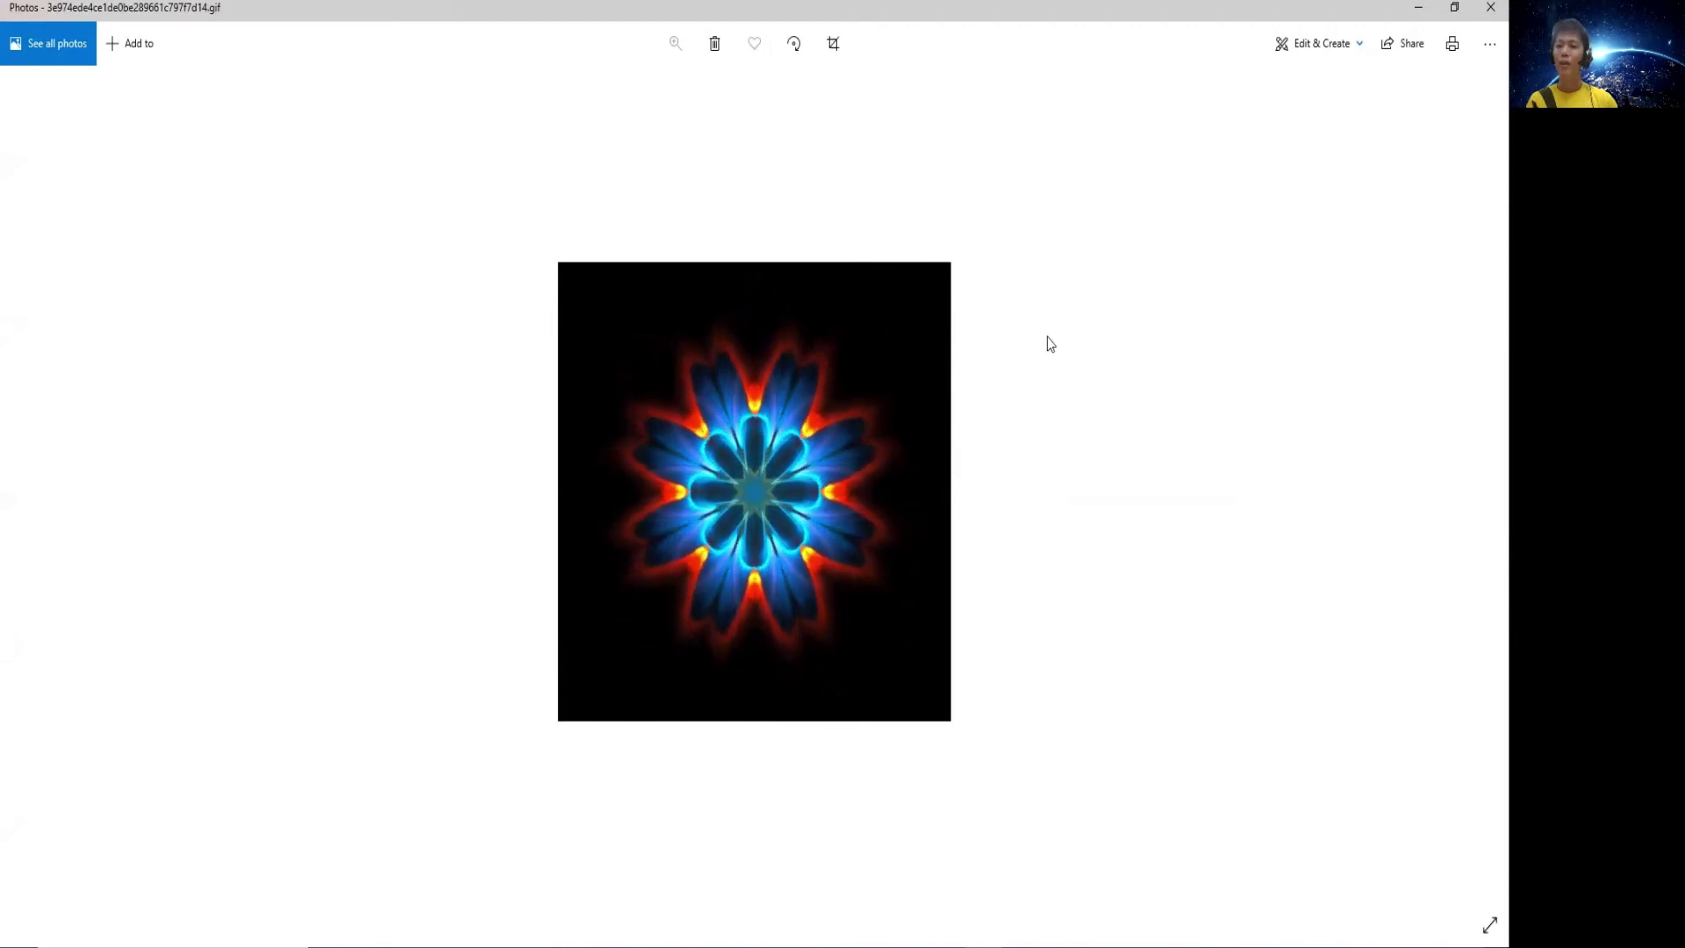
{"action": "left_click", "coordinate": [1490, 10]}
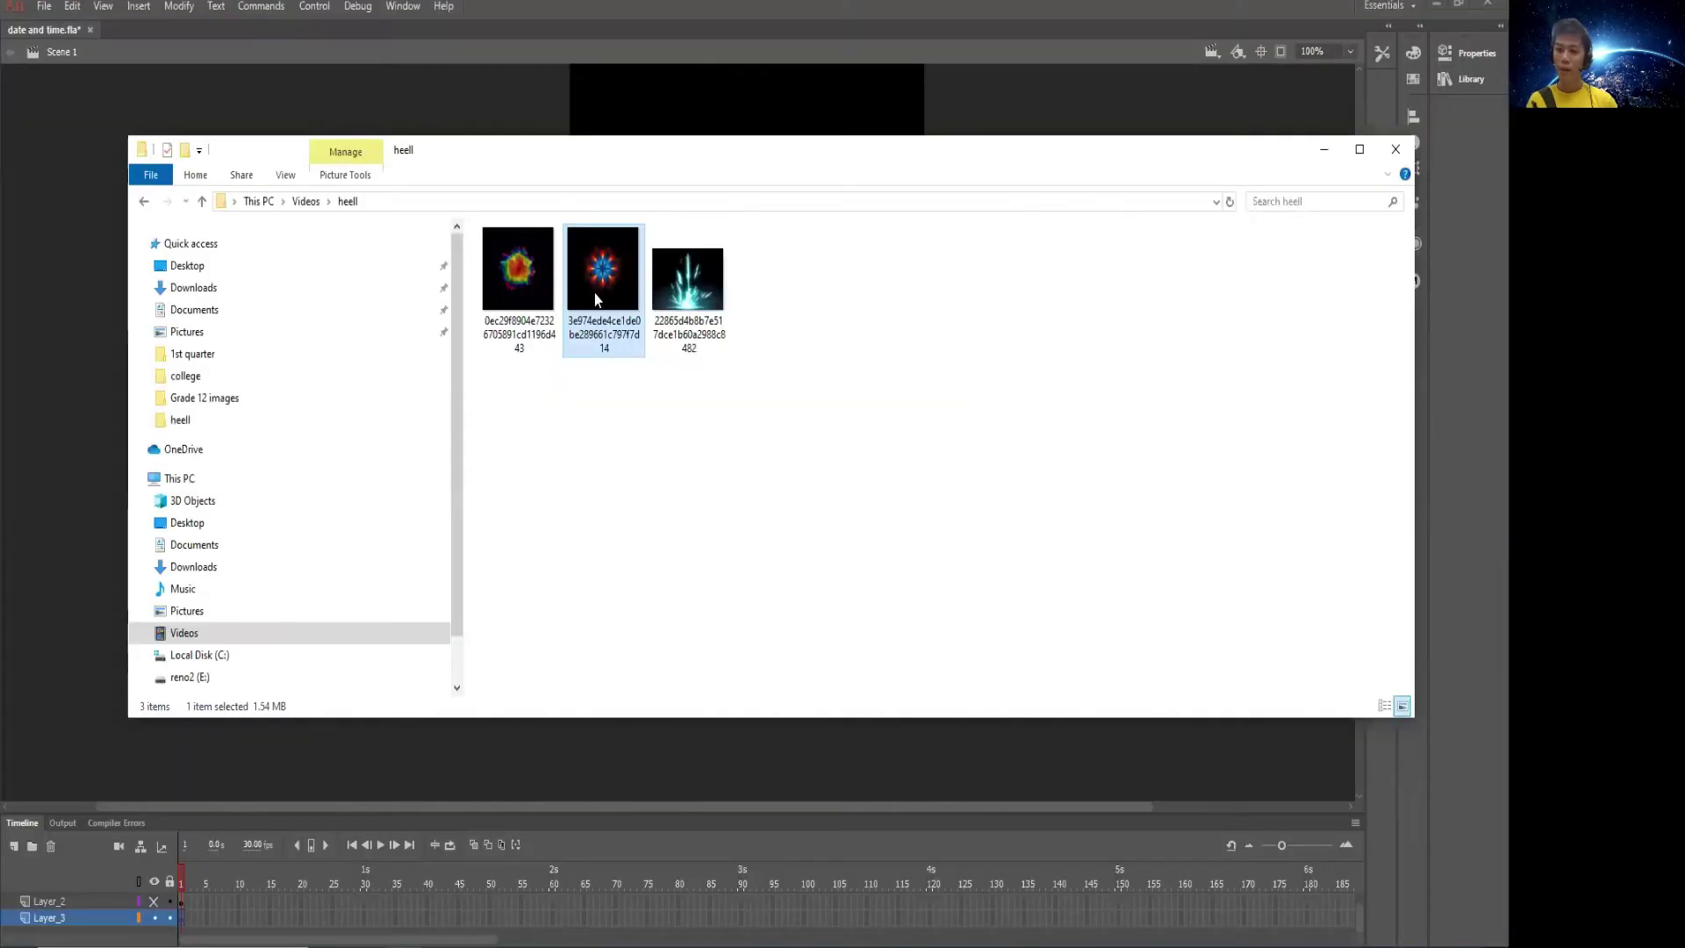
Try to bring 3e974ede4ce1de0be289661c797f7d14.gif from the heell folder into the document's collapsed library
{"action": "left_click", "coordinate": [1461, 77]}
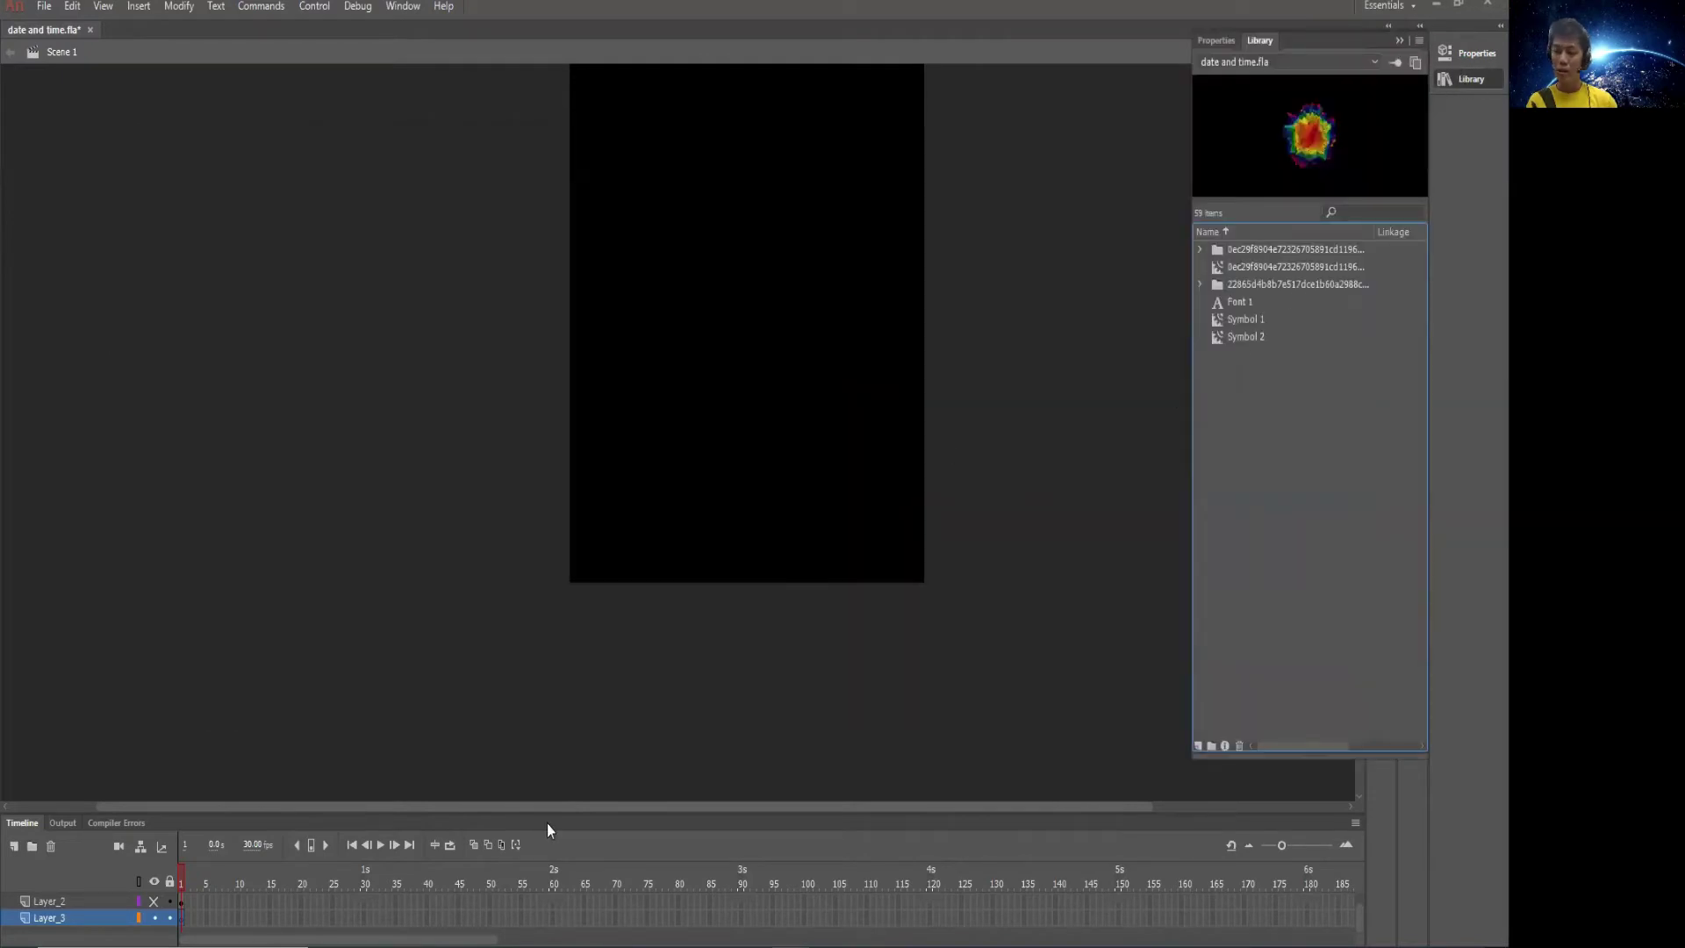
{"action": "left_click", "coordinate": [407, 946]}
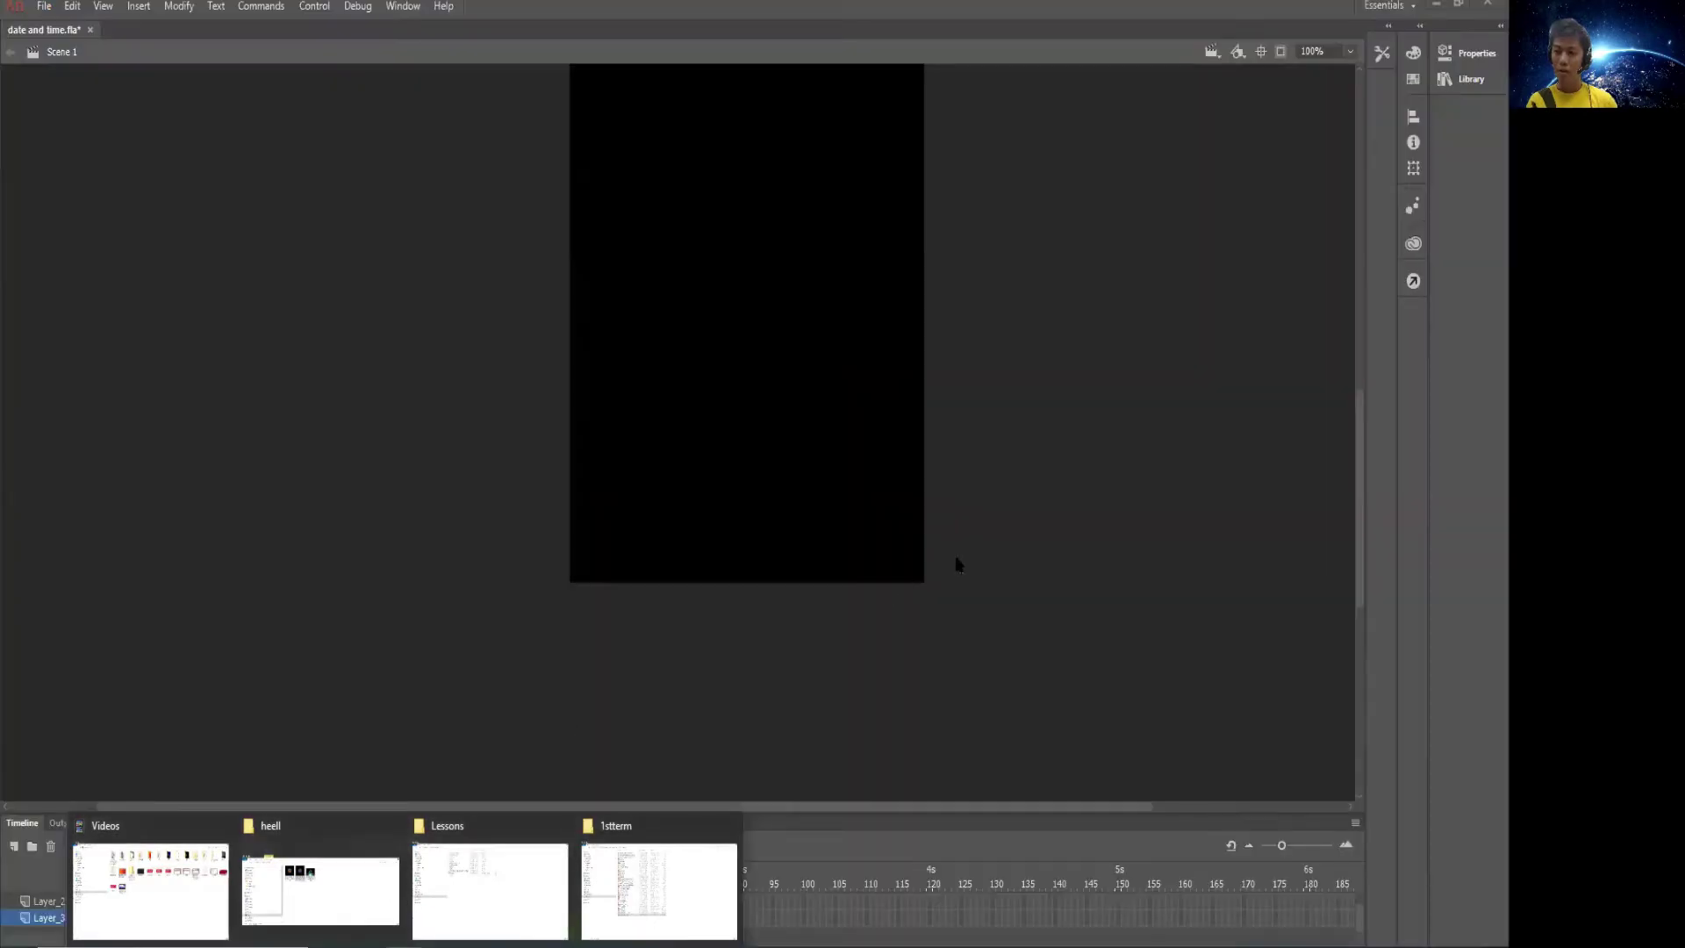
{"action": "left_click", "coordinate": [1462, 77]}
{"action": "left_click", "coordinate": [1399, 41]}
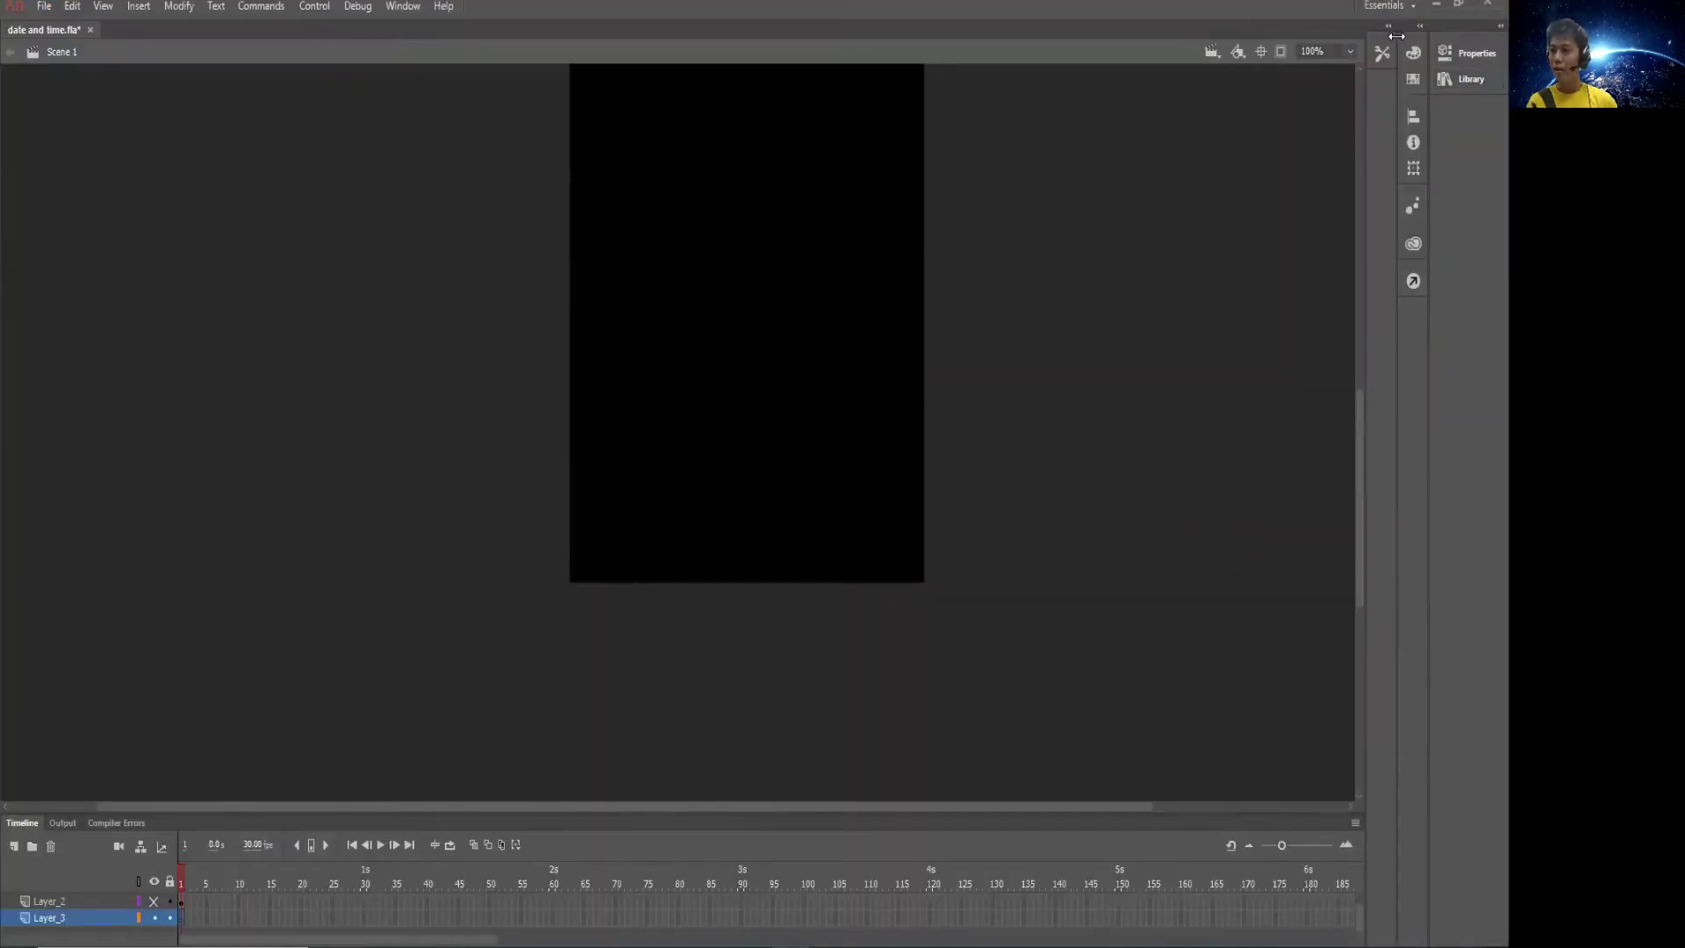
{"action": "left_click", "coordinate": [1471, 77]}
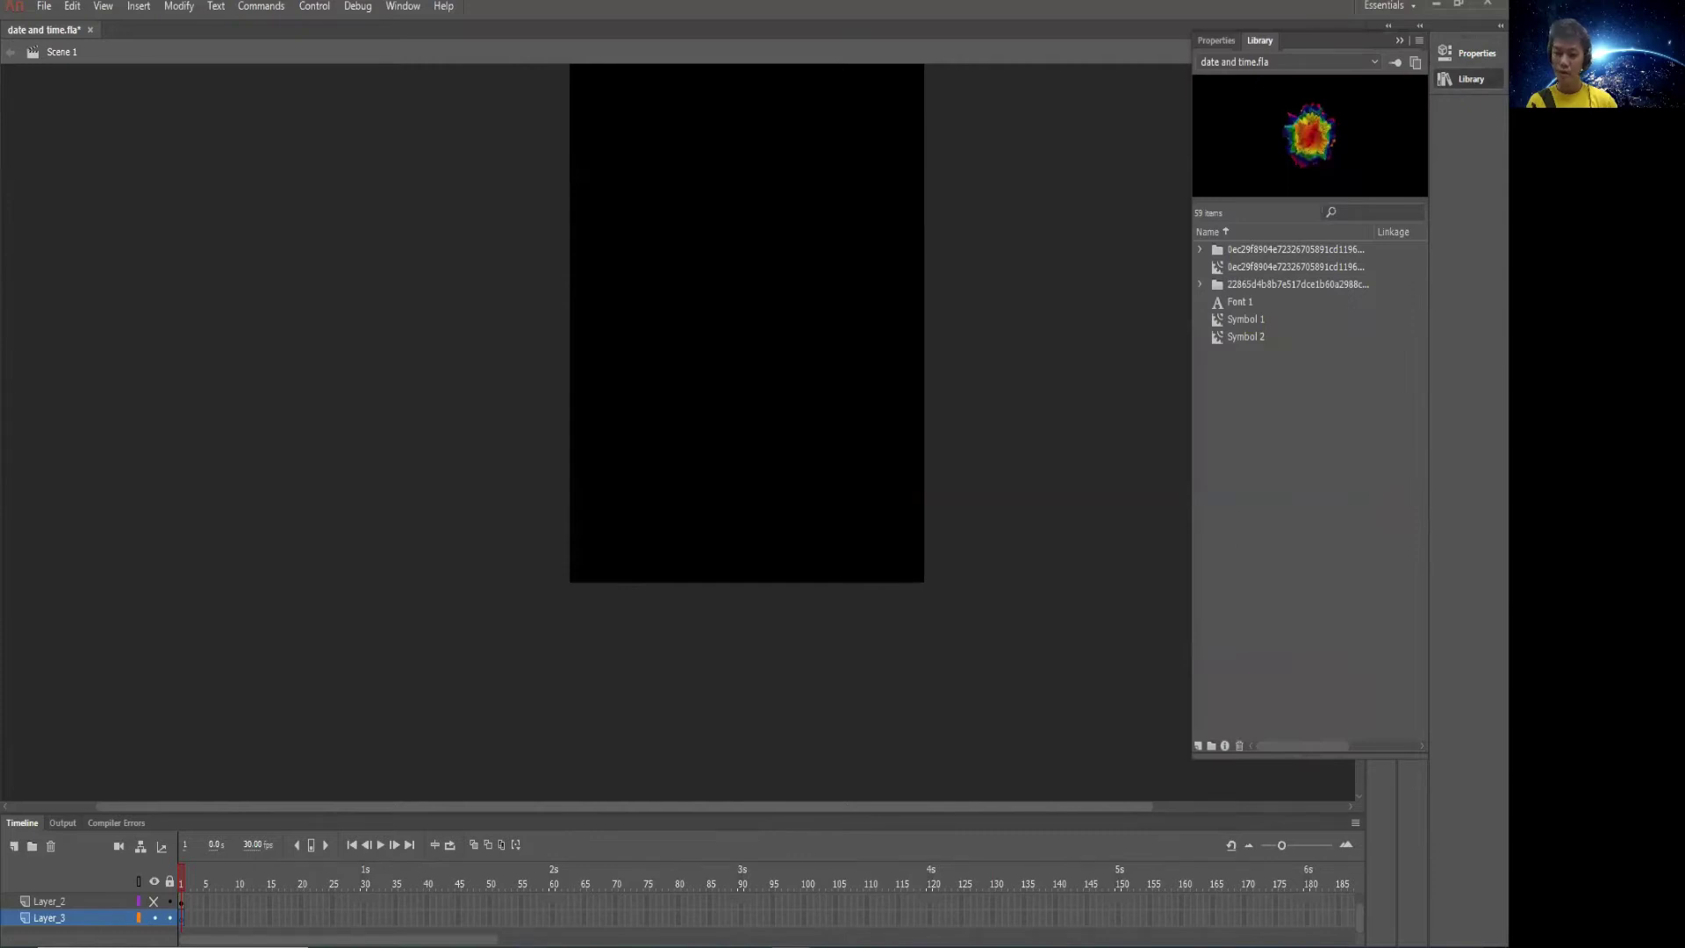
{"action": "mouse_move", "coordinate": [488, 943]}
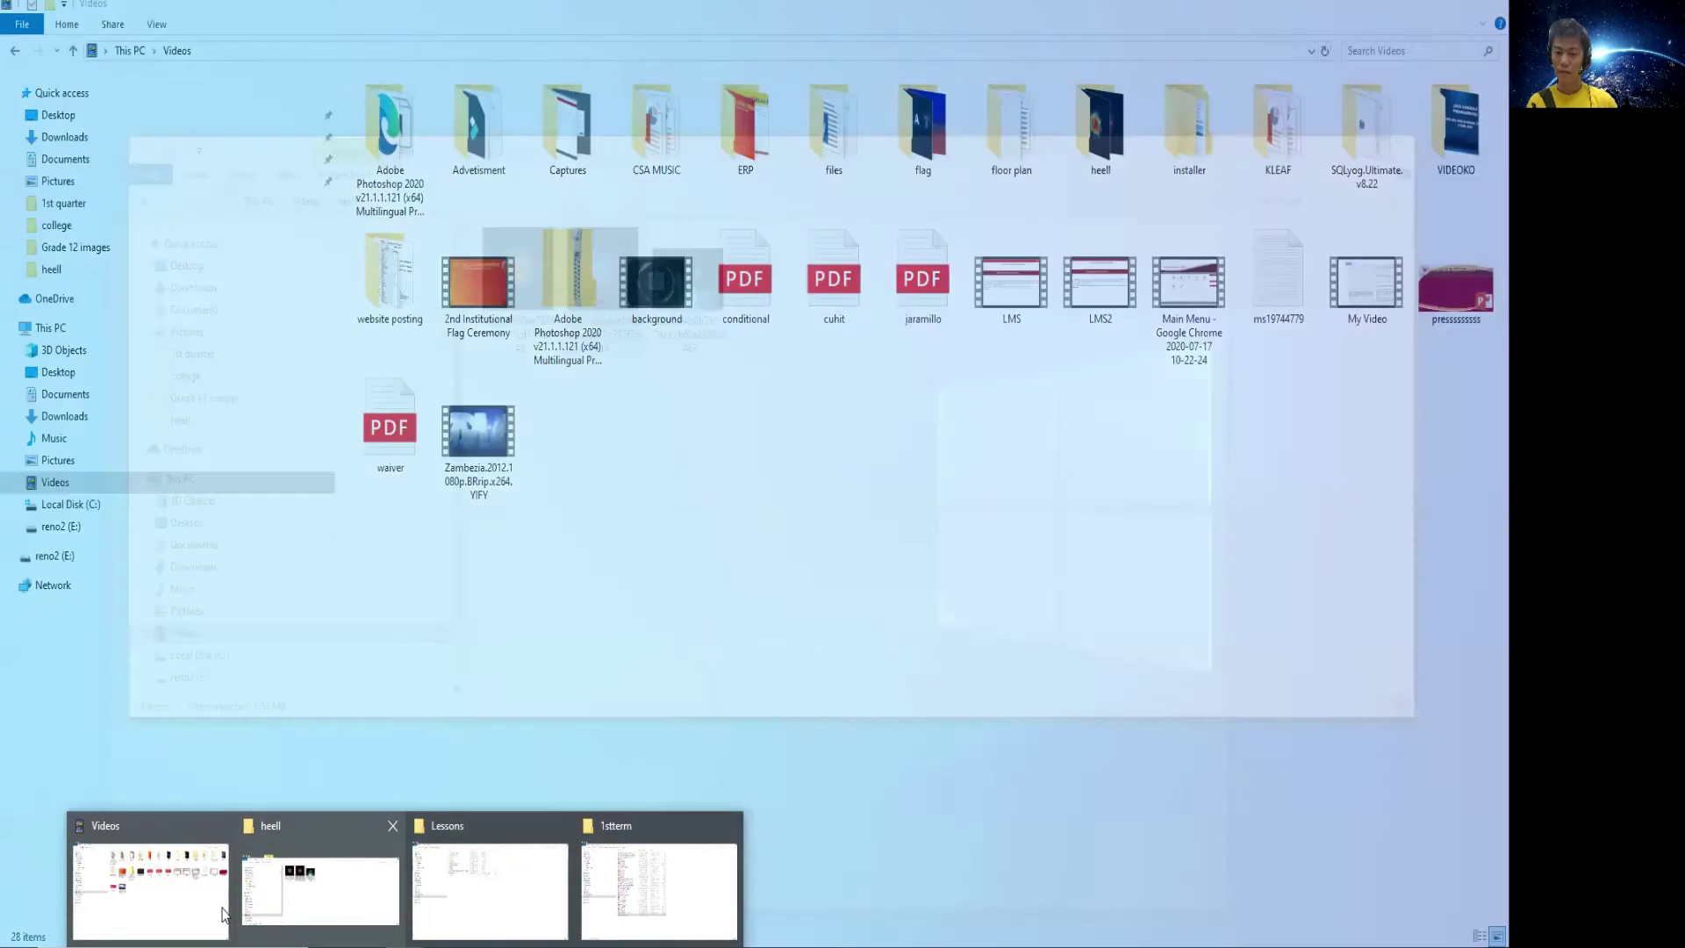
{"action": "left_click", "coordinate": [321, 882]}
{"action": "left_click_drag", "start_coordinate": [598, 309], "coordinate": [1469, 85]}
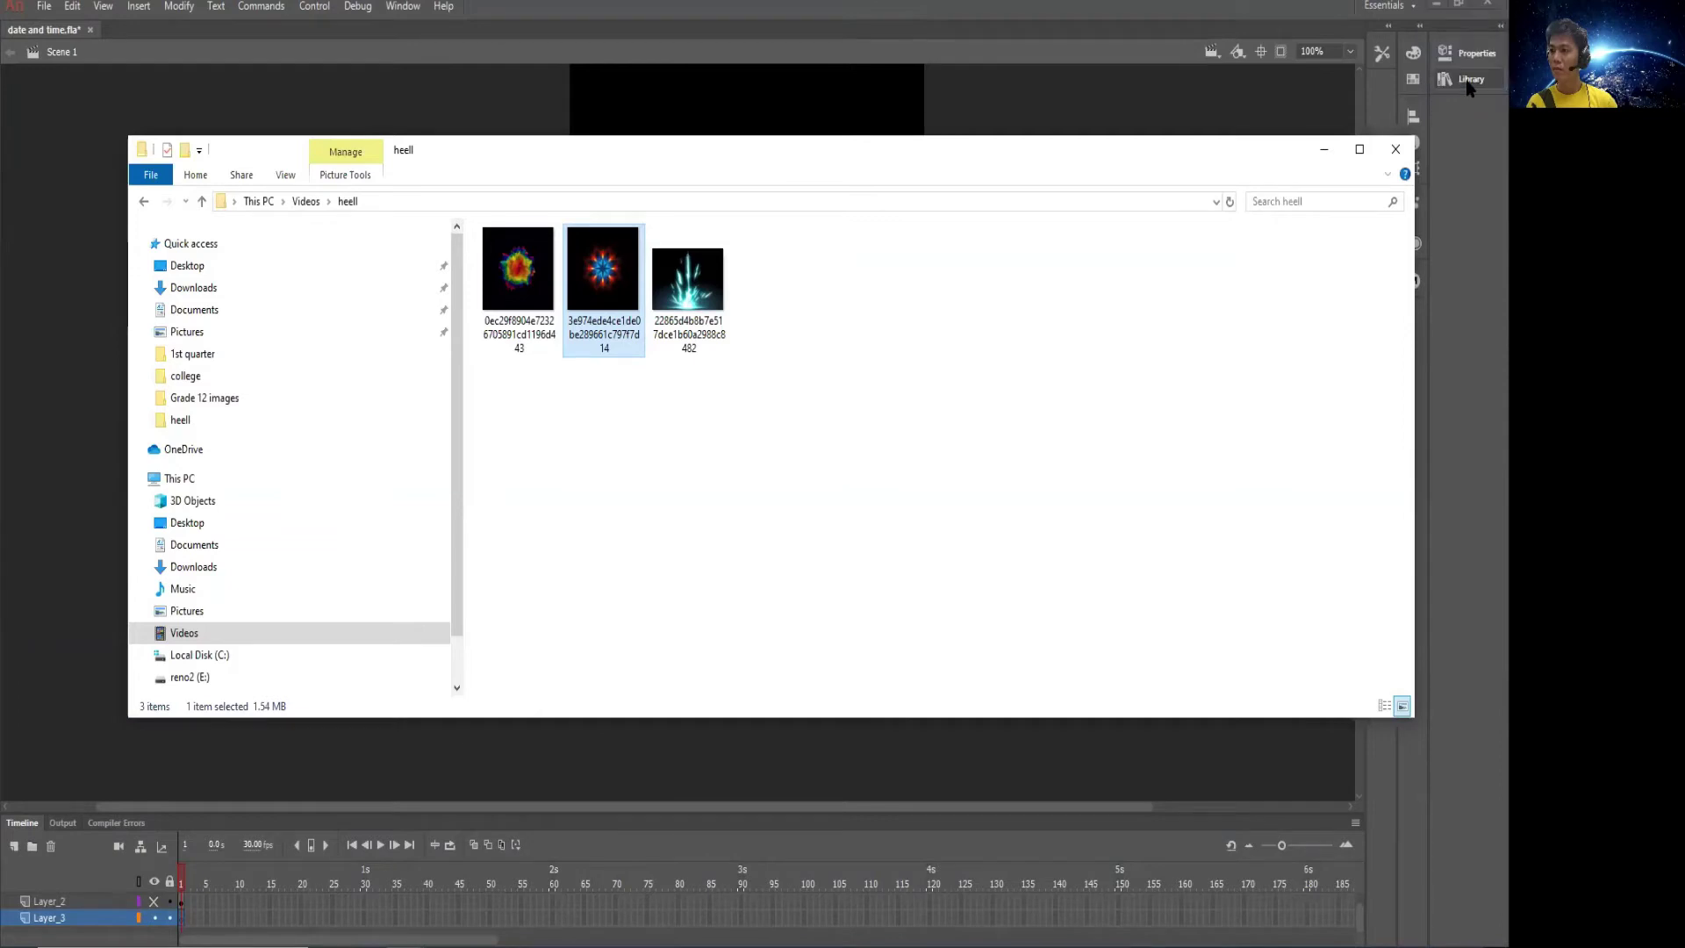
{"action": "left_click", "coordinate": [1470, 84]}
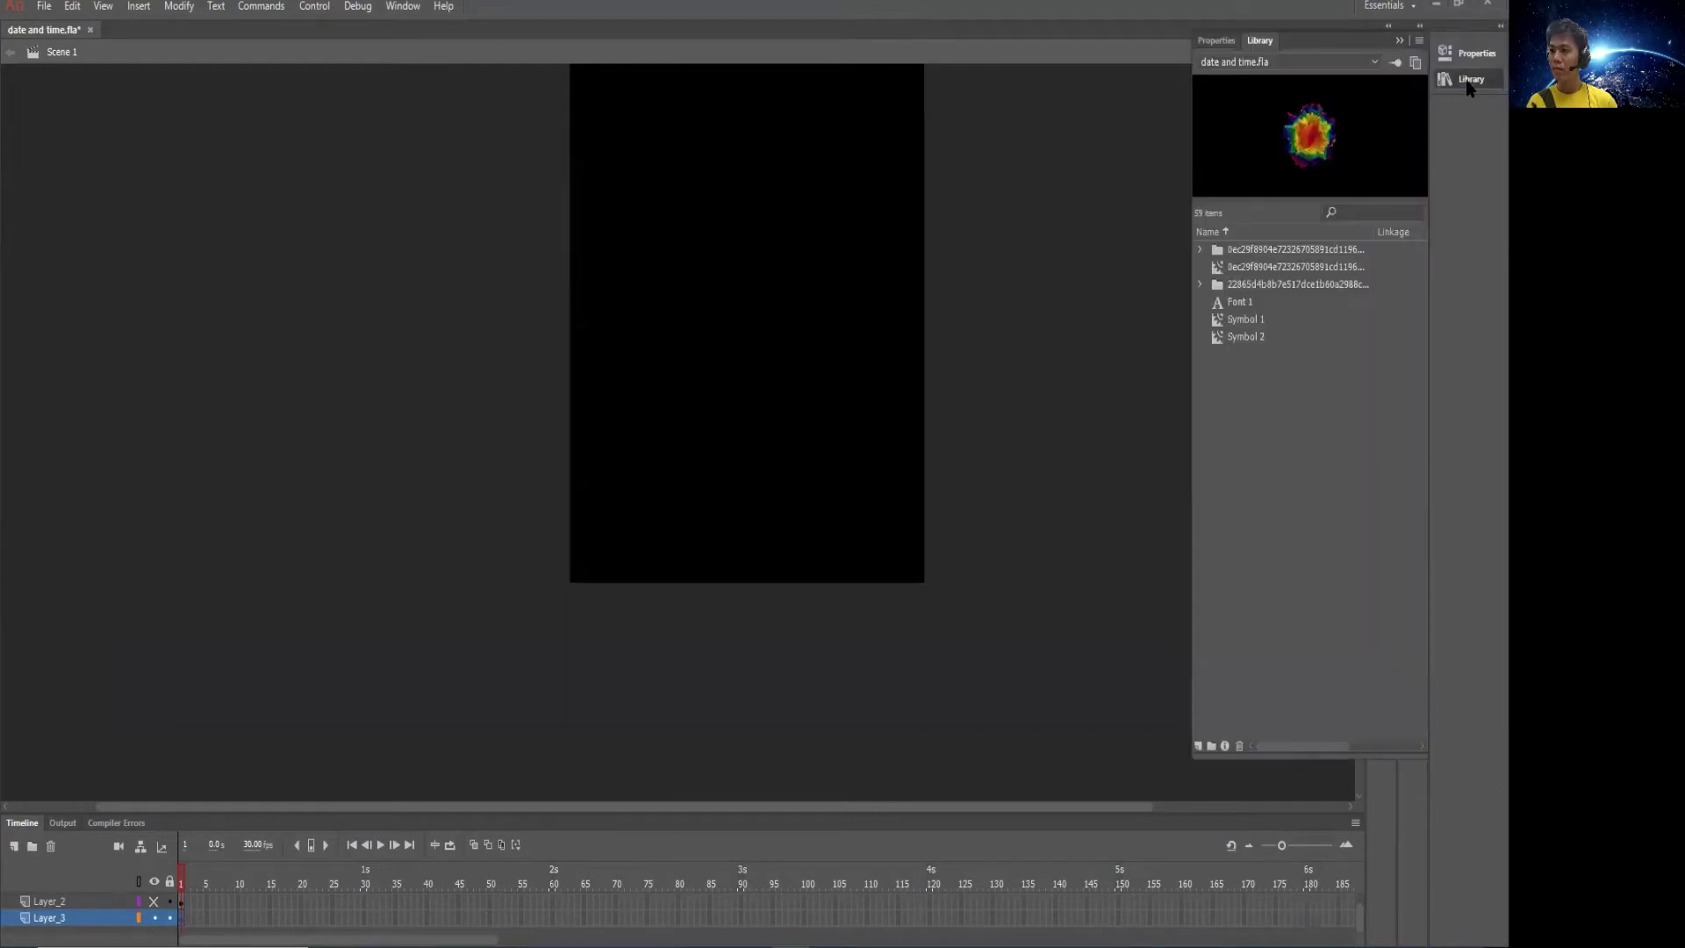
{"action": "left_click", "coordinate": [1270, 393]}
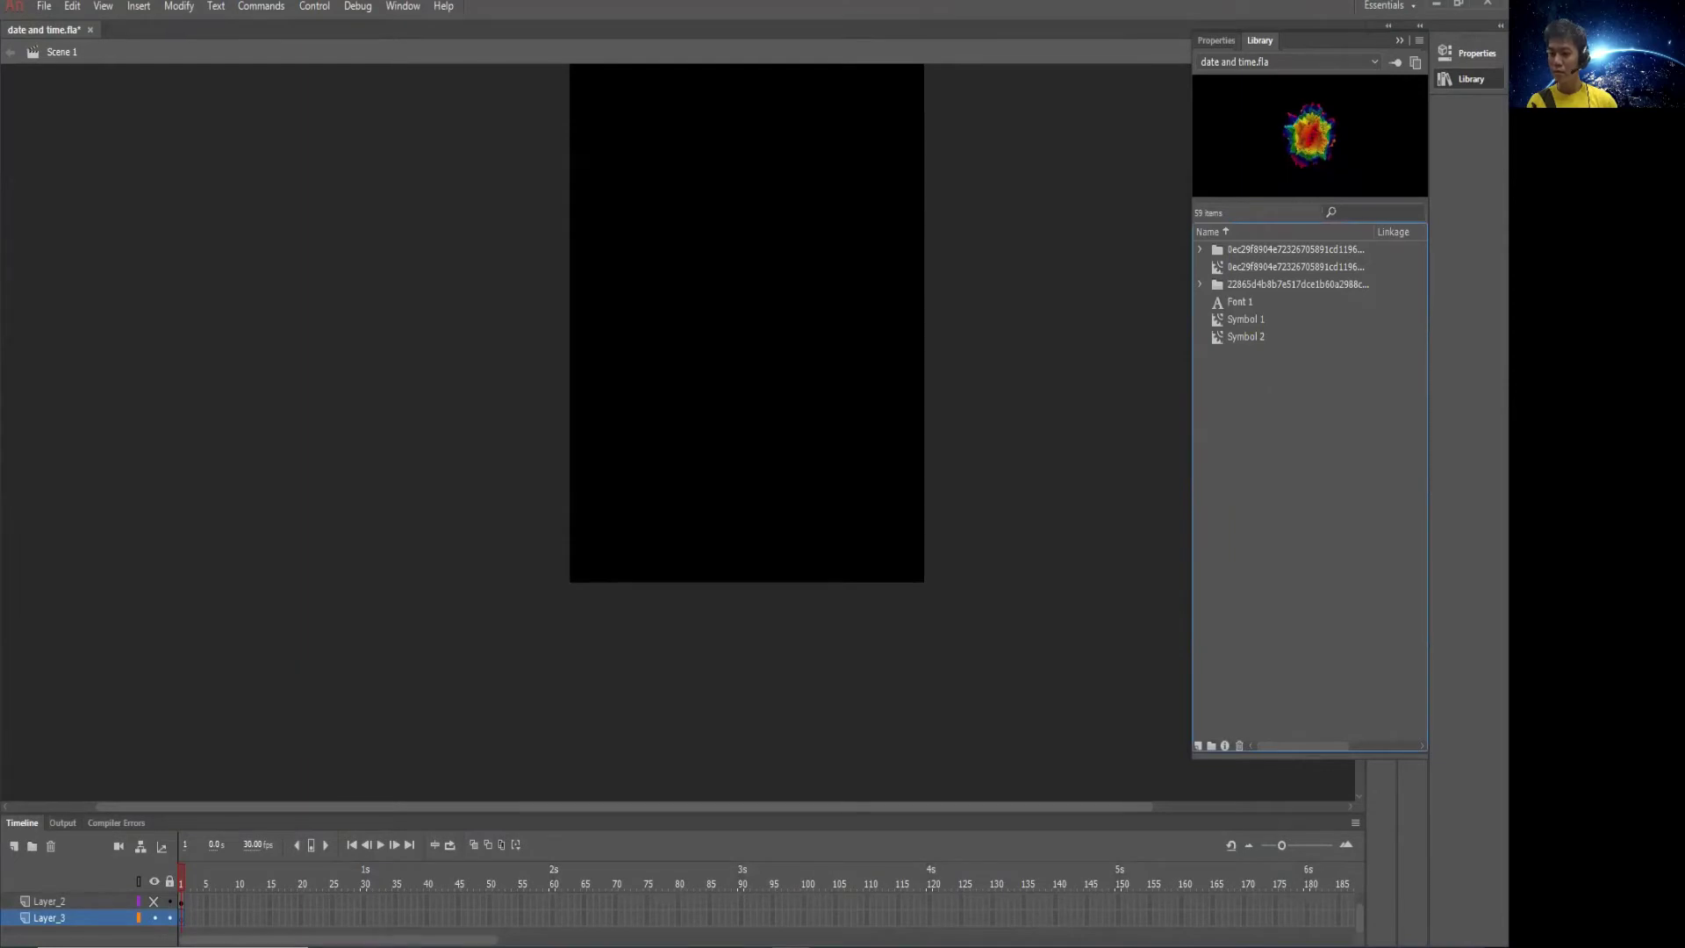
{"action": "left_click", "coordinate": [1471, 79]}
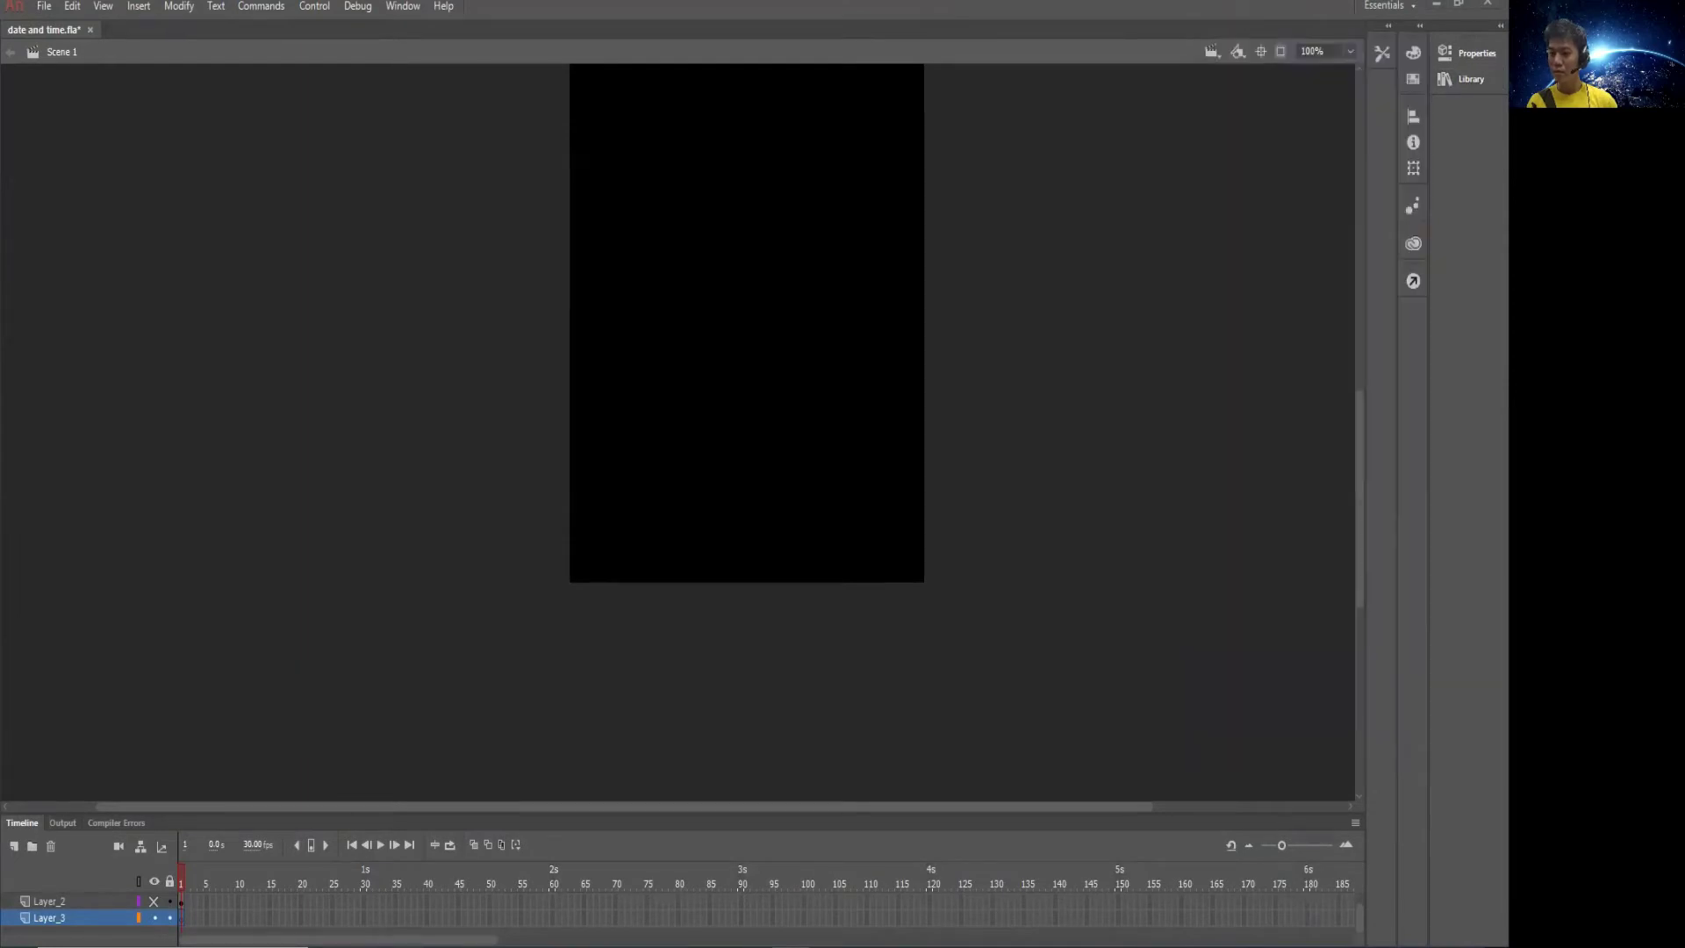
Float the Library panel so it stays open, and import the blue and red flower GIF from the heell folder into it
{"action": "left_click", "coordinate": [1475, 79]}
{"action": "mouse_move", "coordinate": [1383, 48]}
{"action": "left_mouse_down"}
{"action": "mouse_move", "coordinate": [1346, 78]}
{"action": "mouse_move", "coordinate": [1368, 74]}
{"action": "mouse_move", "coordinate": [1368, 33]}
{"action": "mouse_move", "coordinate": [1366, 67]}
{"action": "mouse_move", "coordinate": [1331, 100]}
{"action": "mouse_move", "coordinate": [173, 110]}
{"action": "mouse_move", "coordinate": [1278, 87]}
{"action": "mouse_move", "coordinate": [1365, 48]}
{"action": "mouse_move", "coordinate": [1385, 62]}
{"action": "left_mouse_up"}
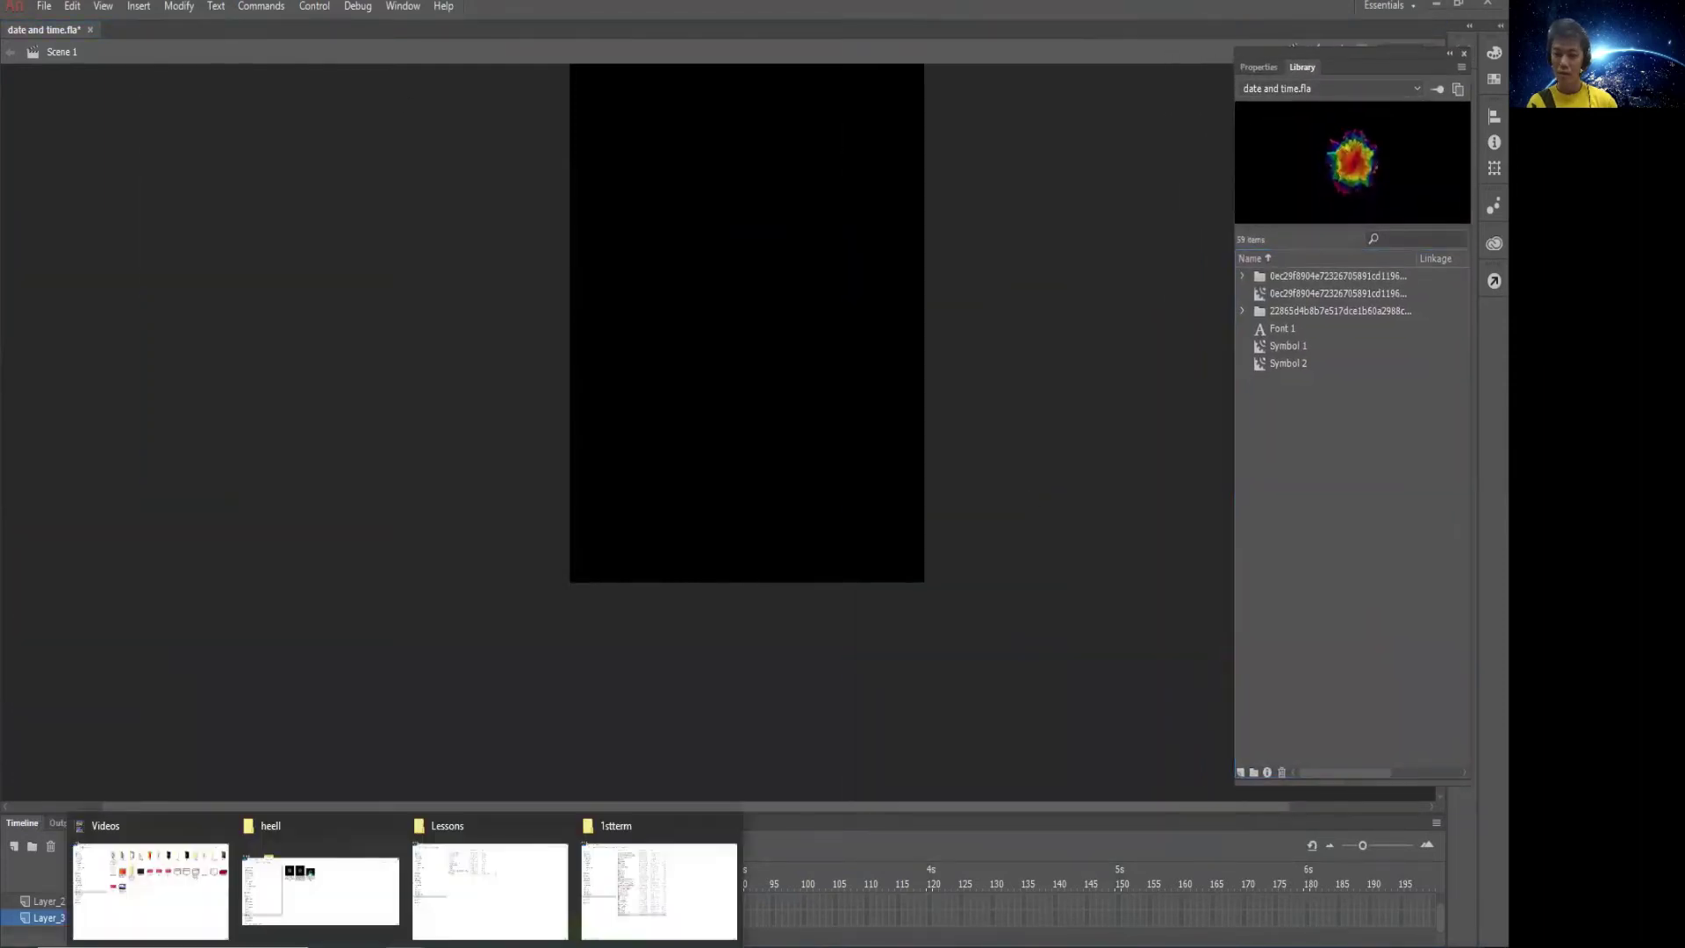
{"action": "left_click", "coordinate": [349, 891]}
{"action": "left_click_drag", "start_coordinate": [618, 303], "coordinate": [1415, 472]}
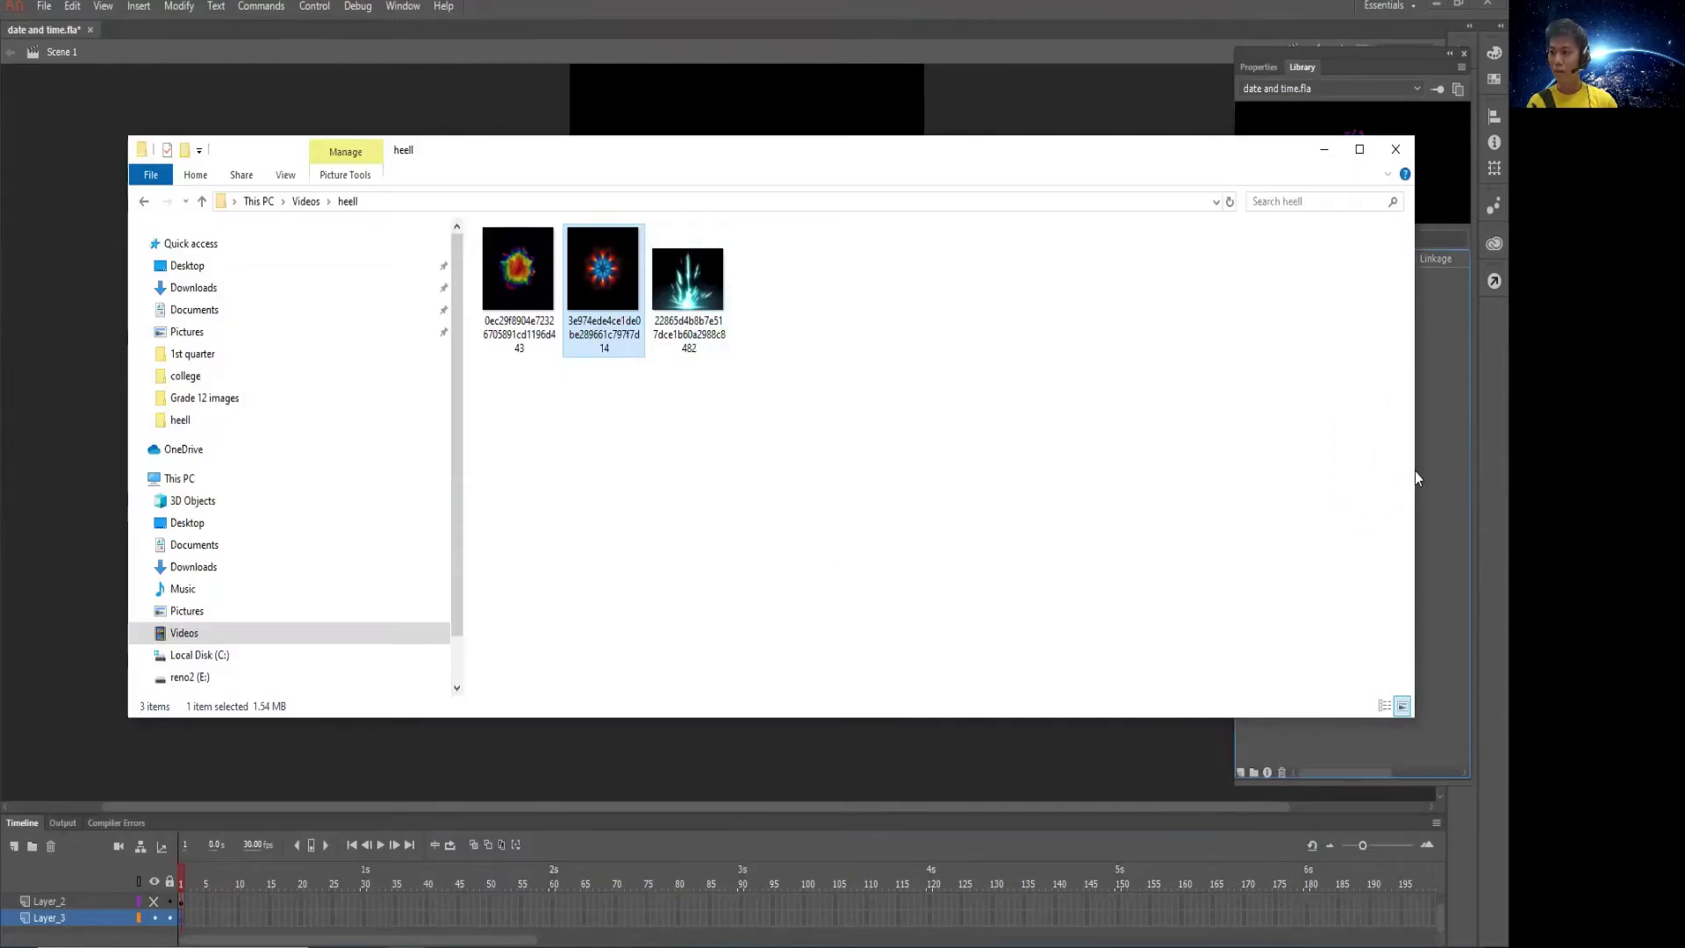
{"action": "left_click", "coordinate": [1325, 148]}
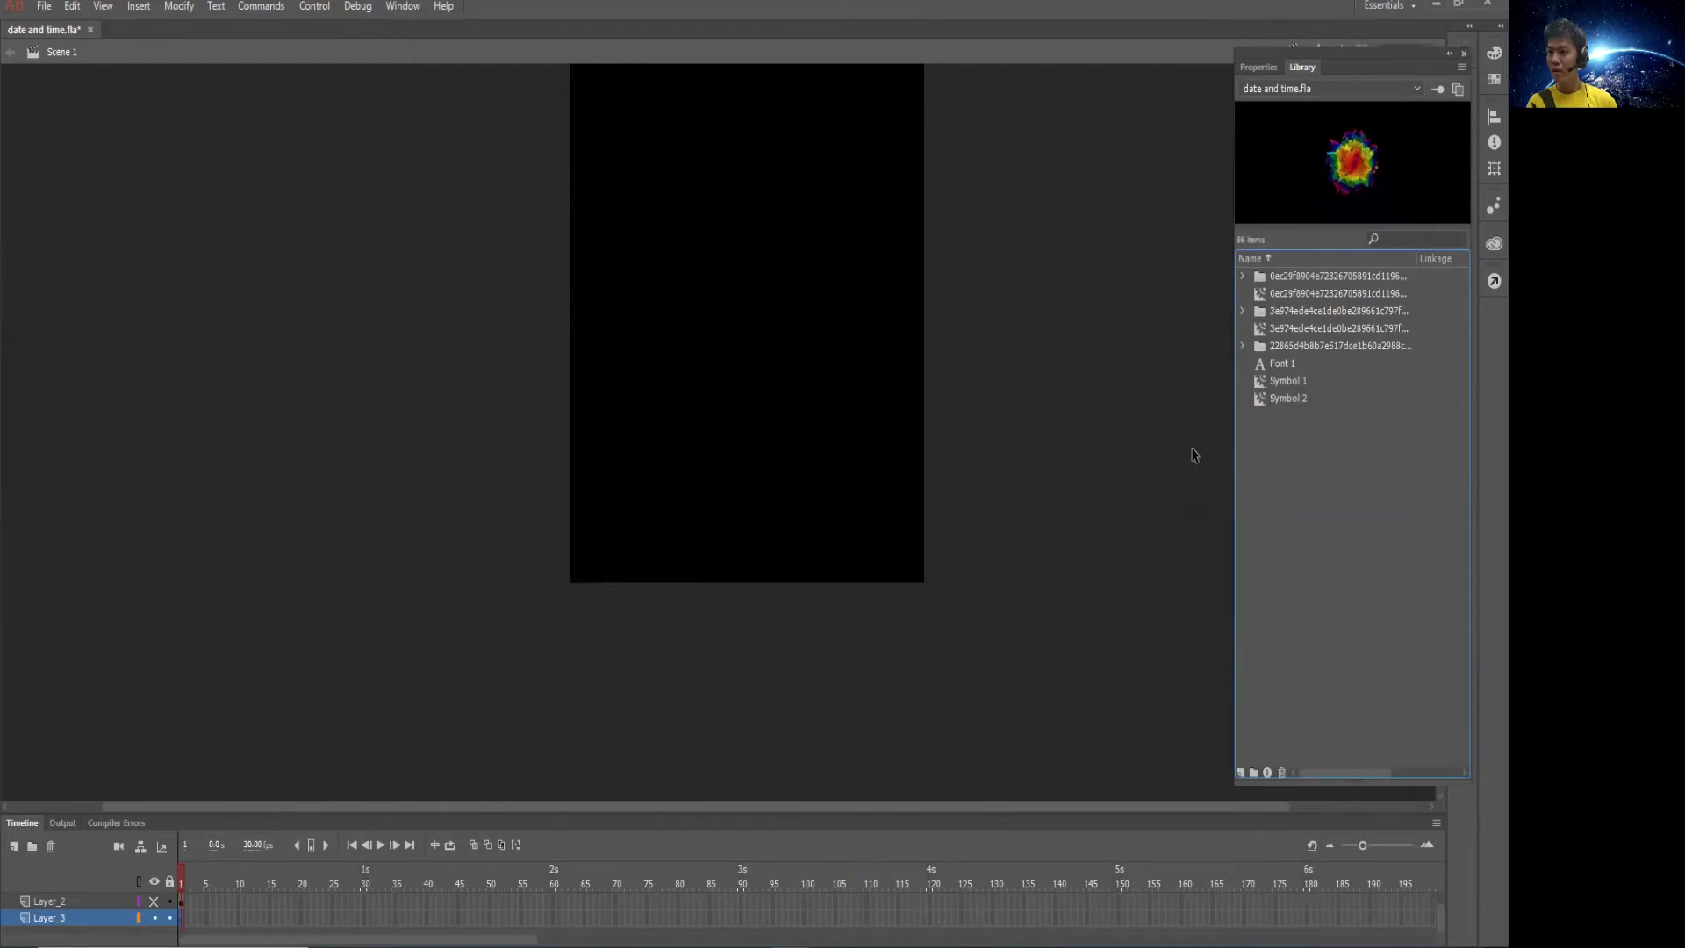
Expand the imported 3e974ede4ce1de0be289661c797f7d14 folder in the library and select its first frame bitmap
{"action": "left_click", "coordinate": [1242, 276]}
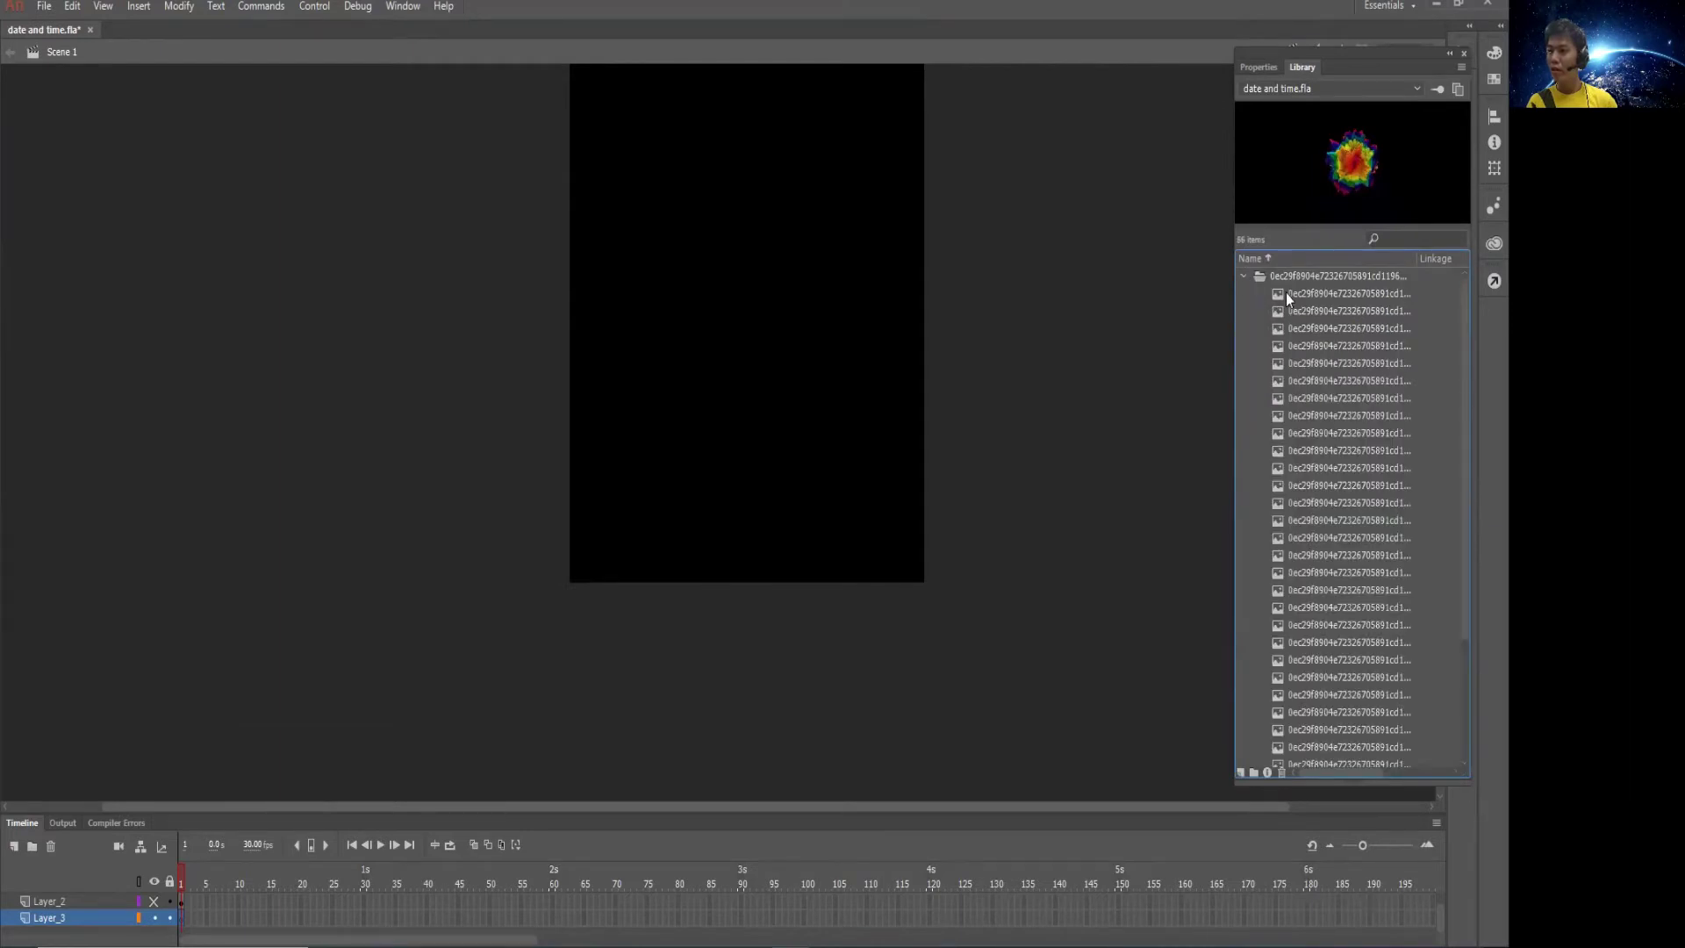
{"action": "left_click", "coordinate": [1243, 277]}
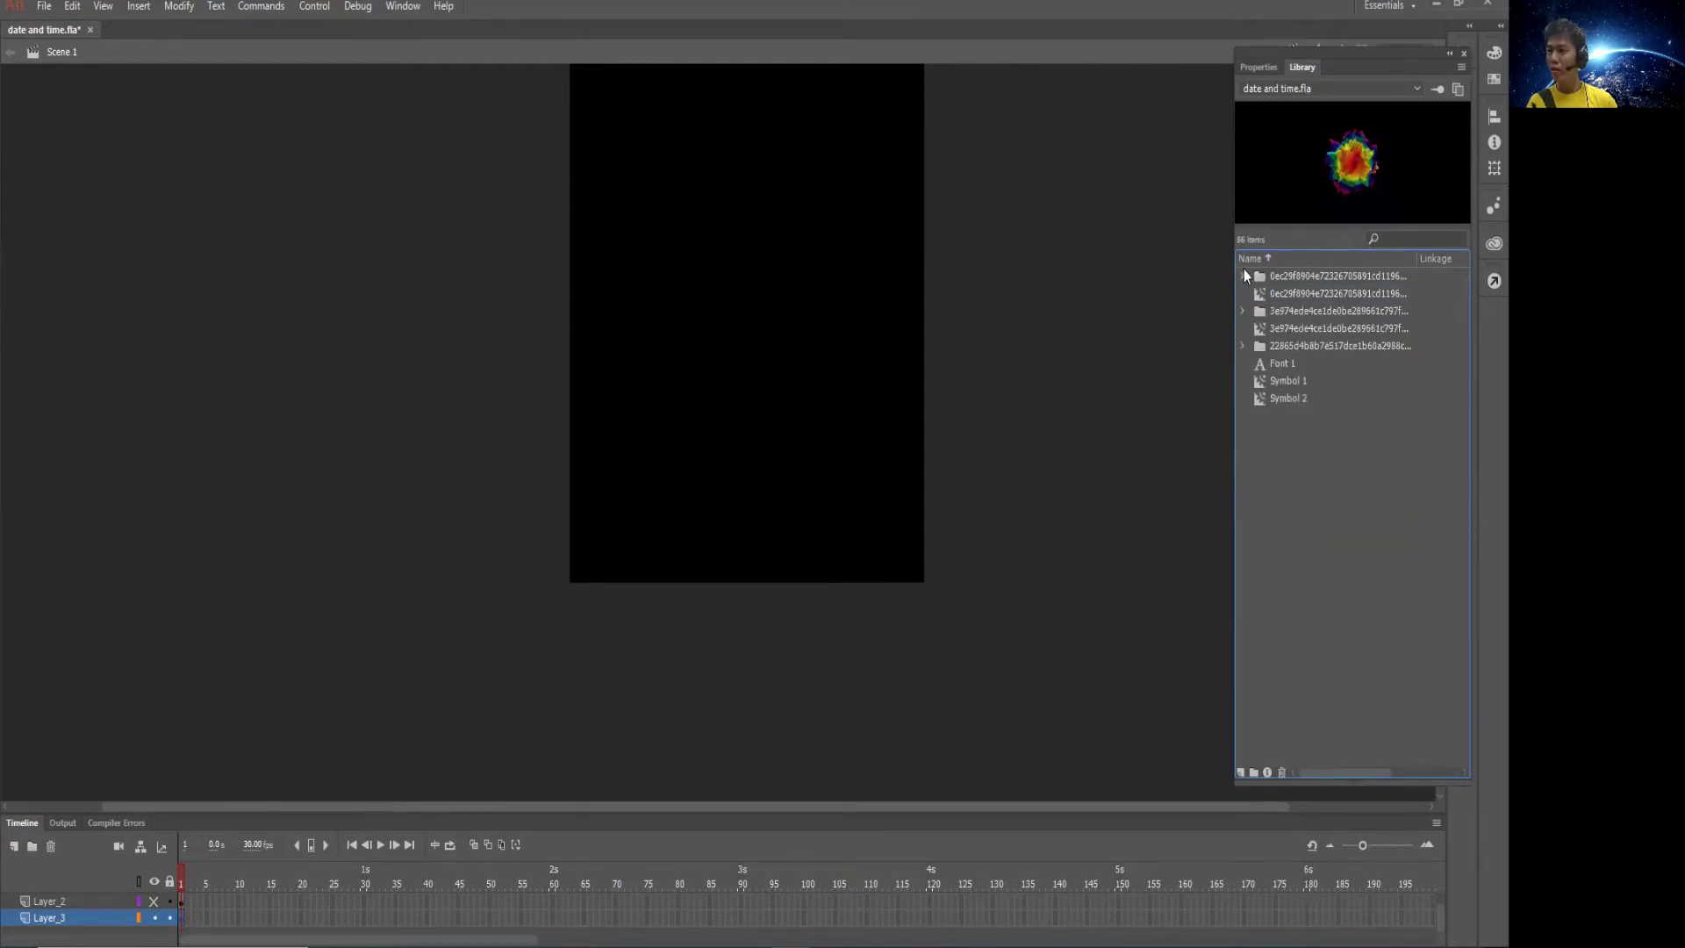
{"action": "left_click", "coordinate": [1288, 311]}
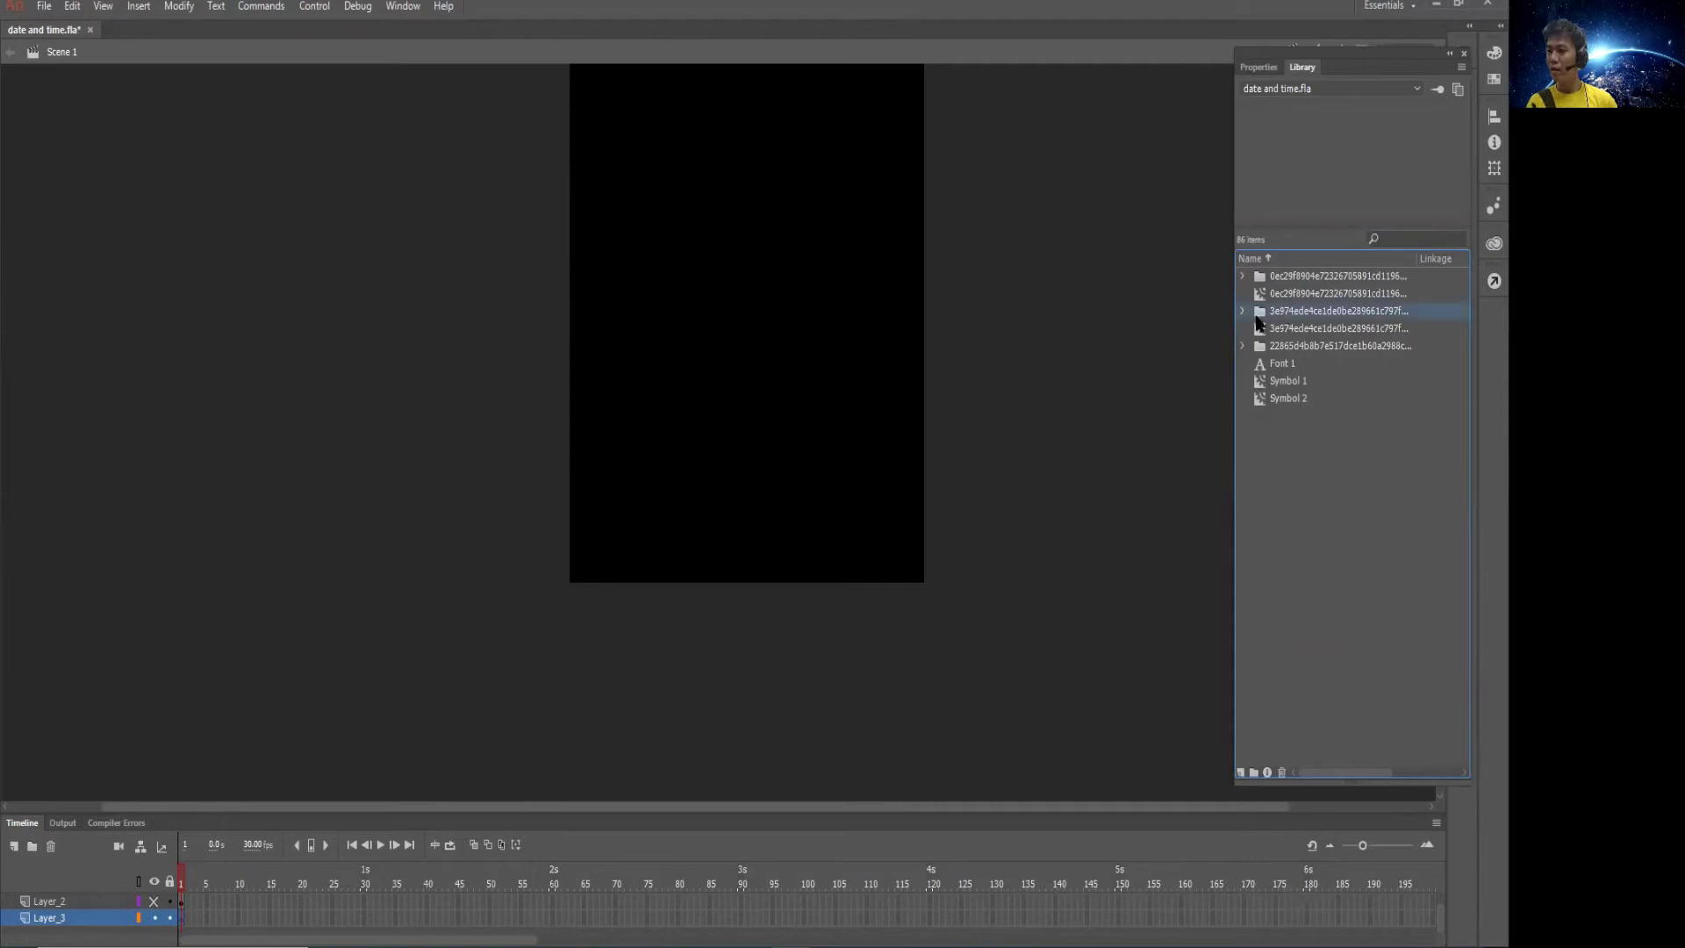
{"action": "left_click", "coordinate": [1243, 311]}
{"action": "left_click", "coordinate": [1293, 329]}
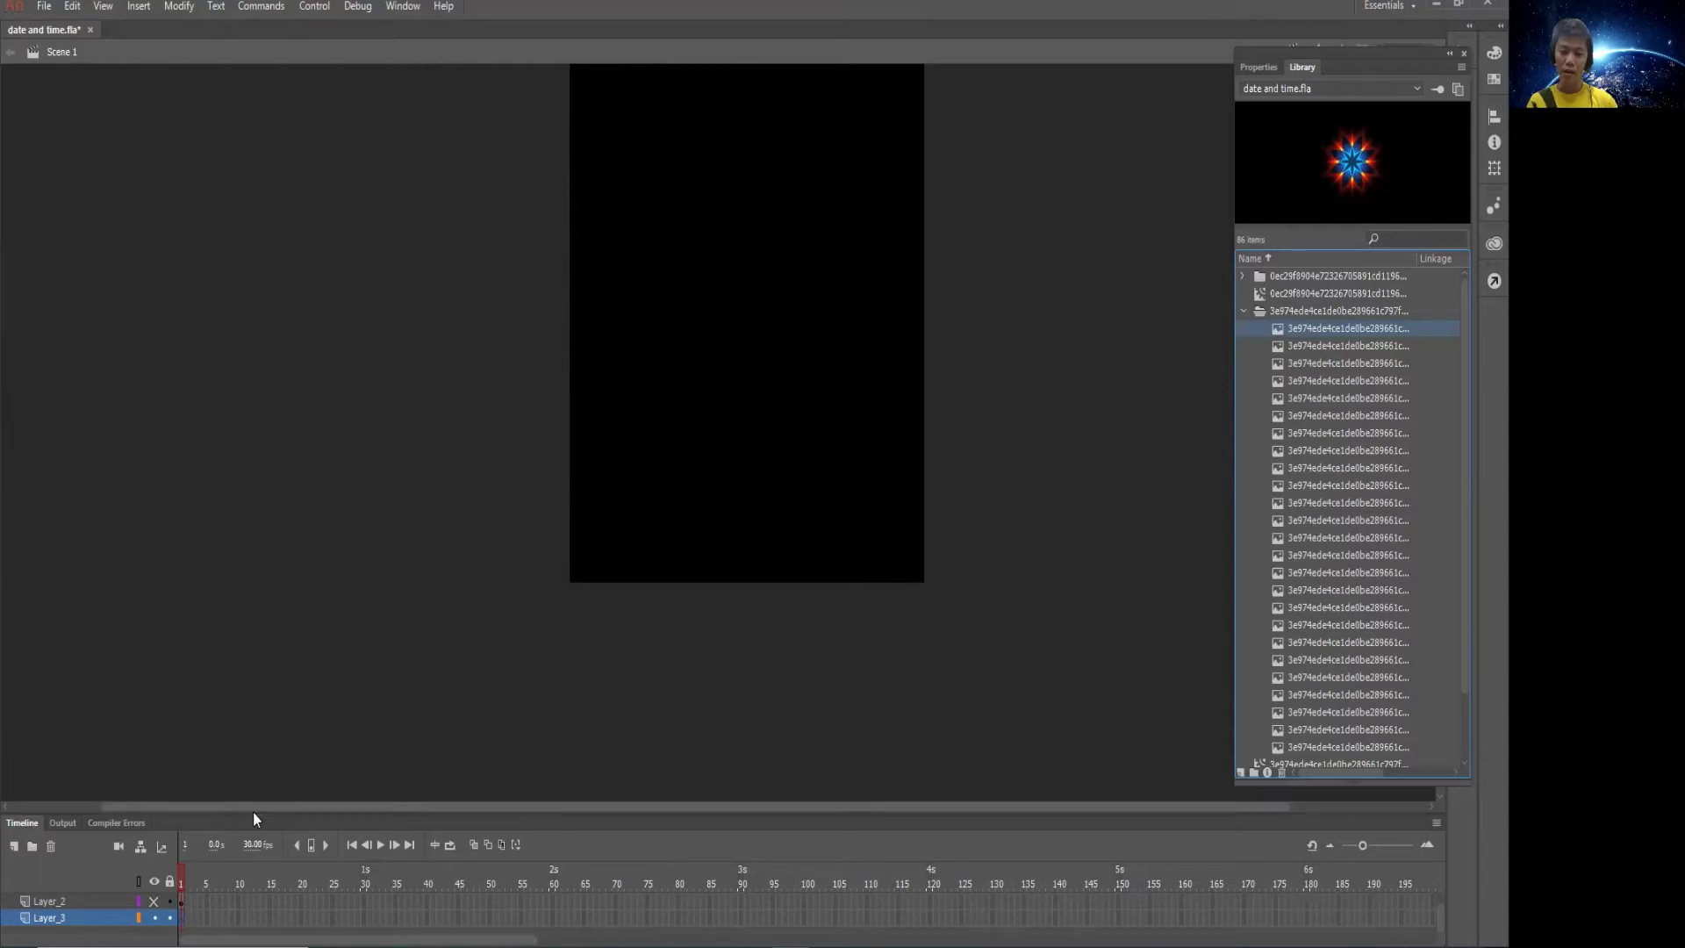
Enlarge the timeline to show all layers and place the first flower bitmap on the stage in Layer_3
{"action": "left_click_drag", "start_coordinate": [252, 817], "coordinate": [330, 697]}
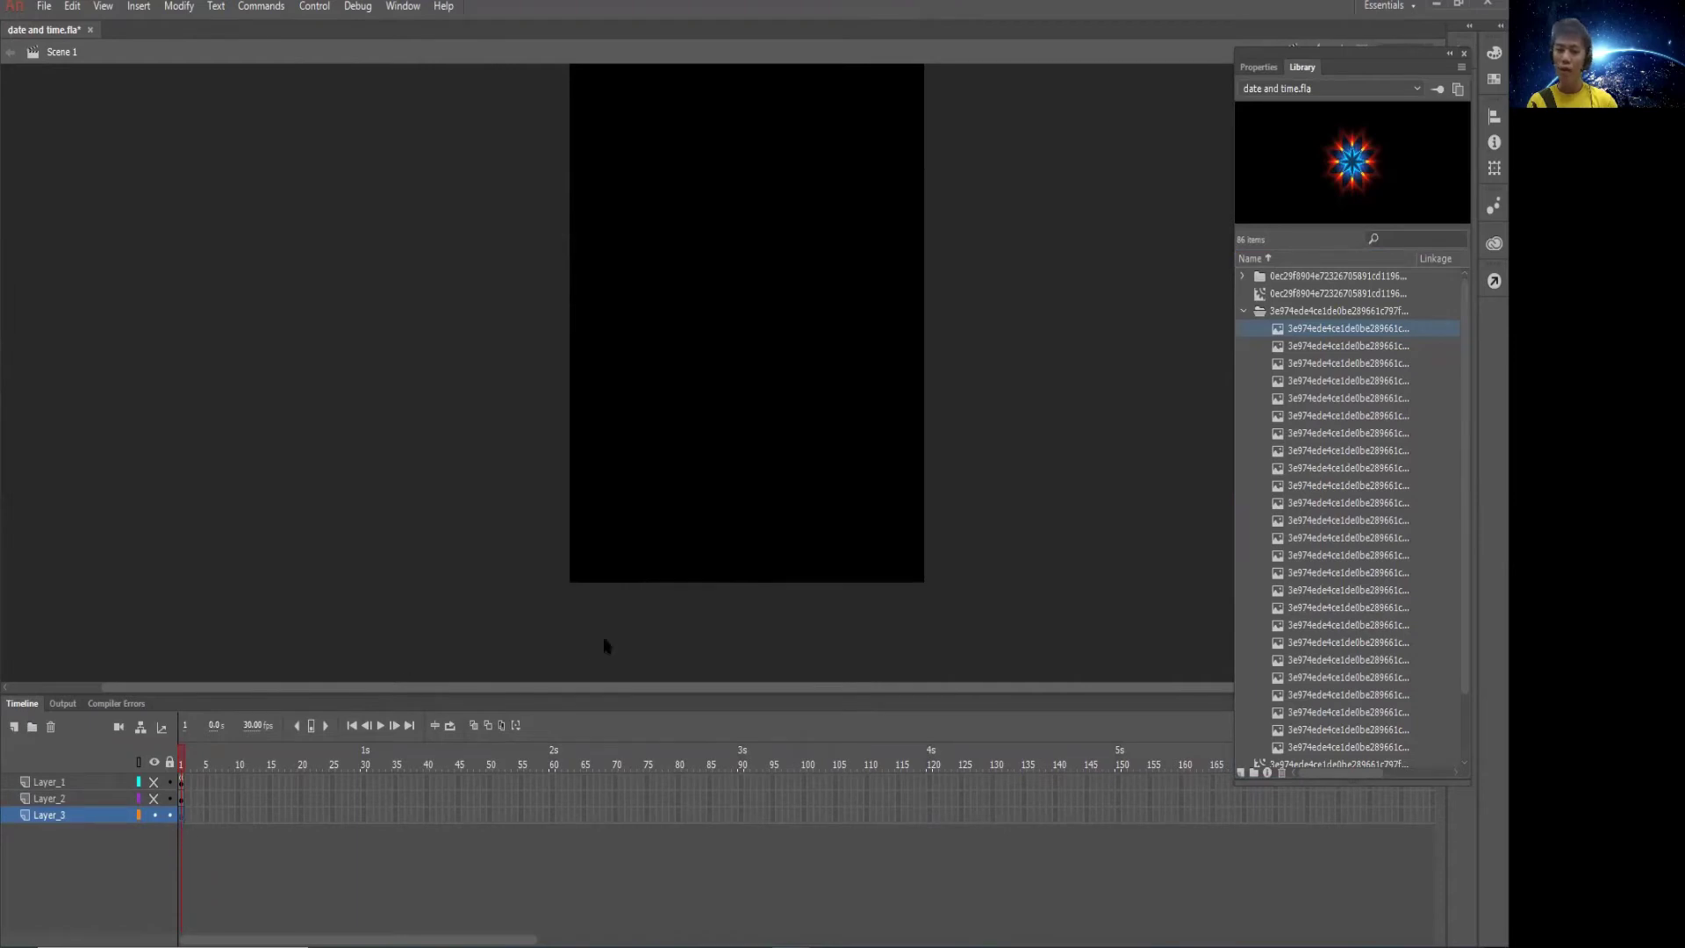
{"action": "left_click_drag", "start_coordinate": [1306, 335], "coordinate": [720, 472]}
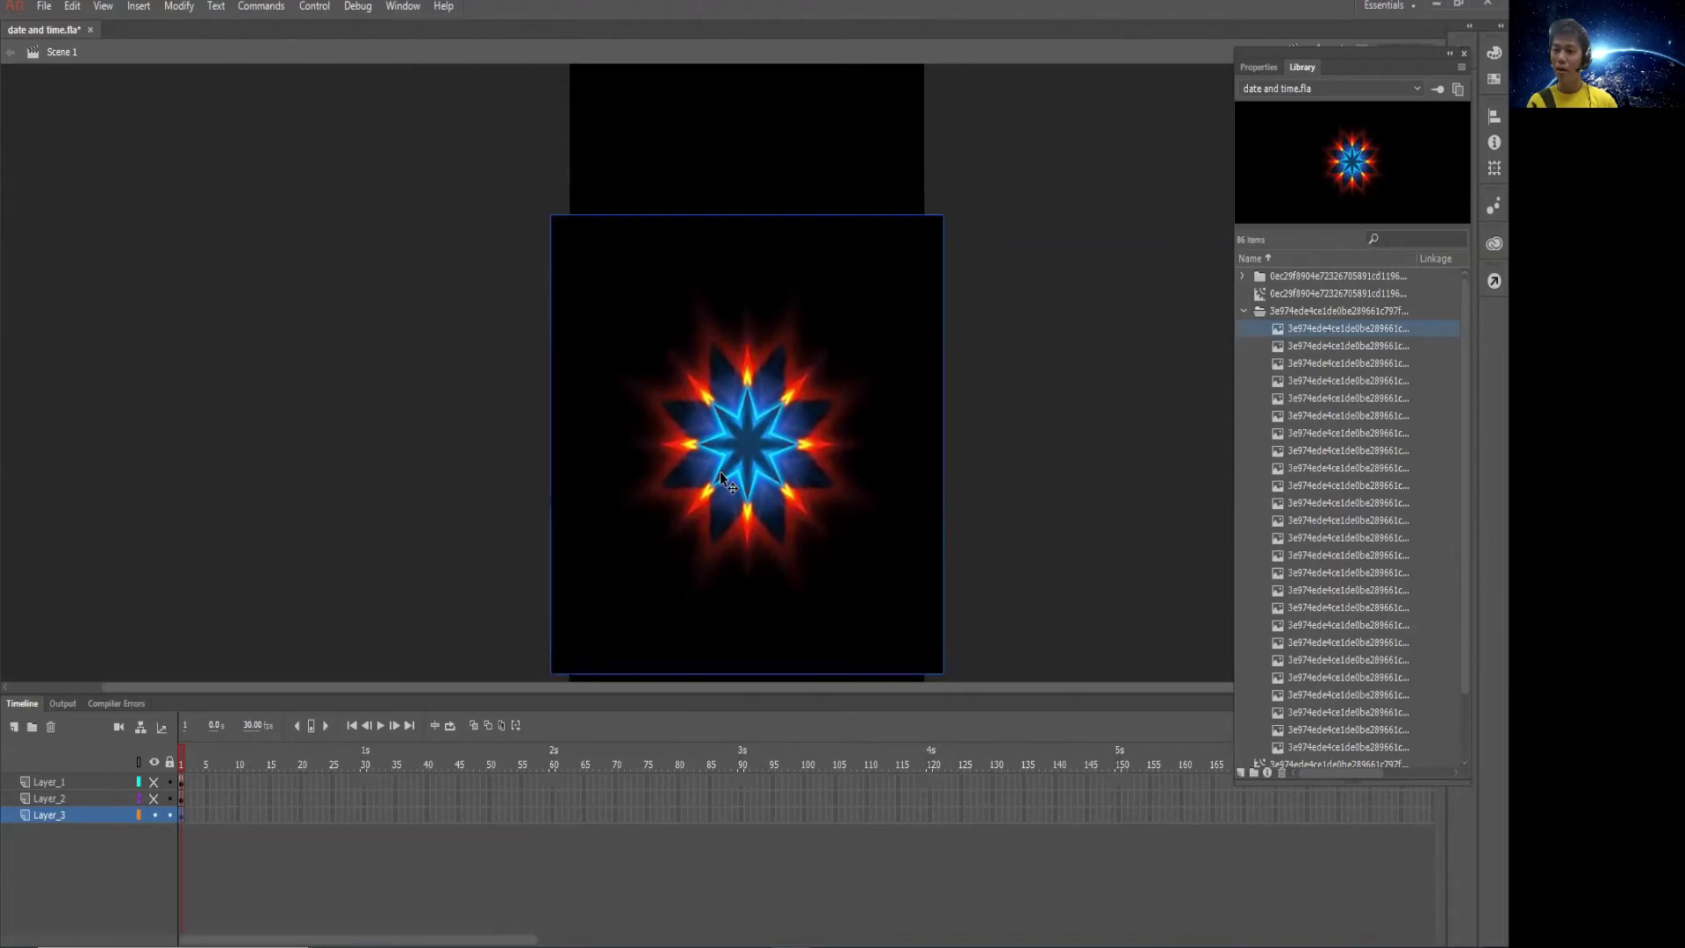
{"action": "left_click", "coordinate": [440, 470]}
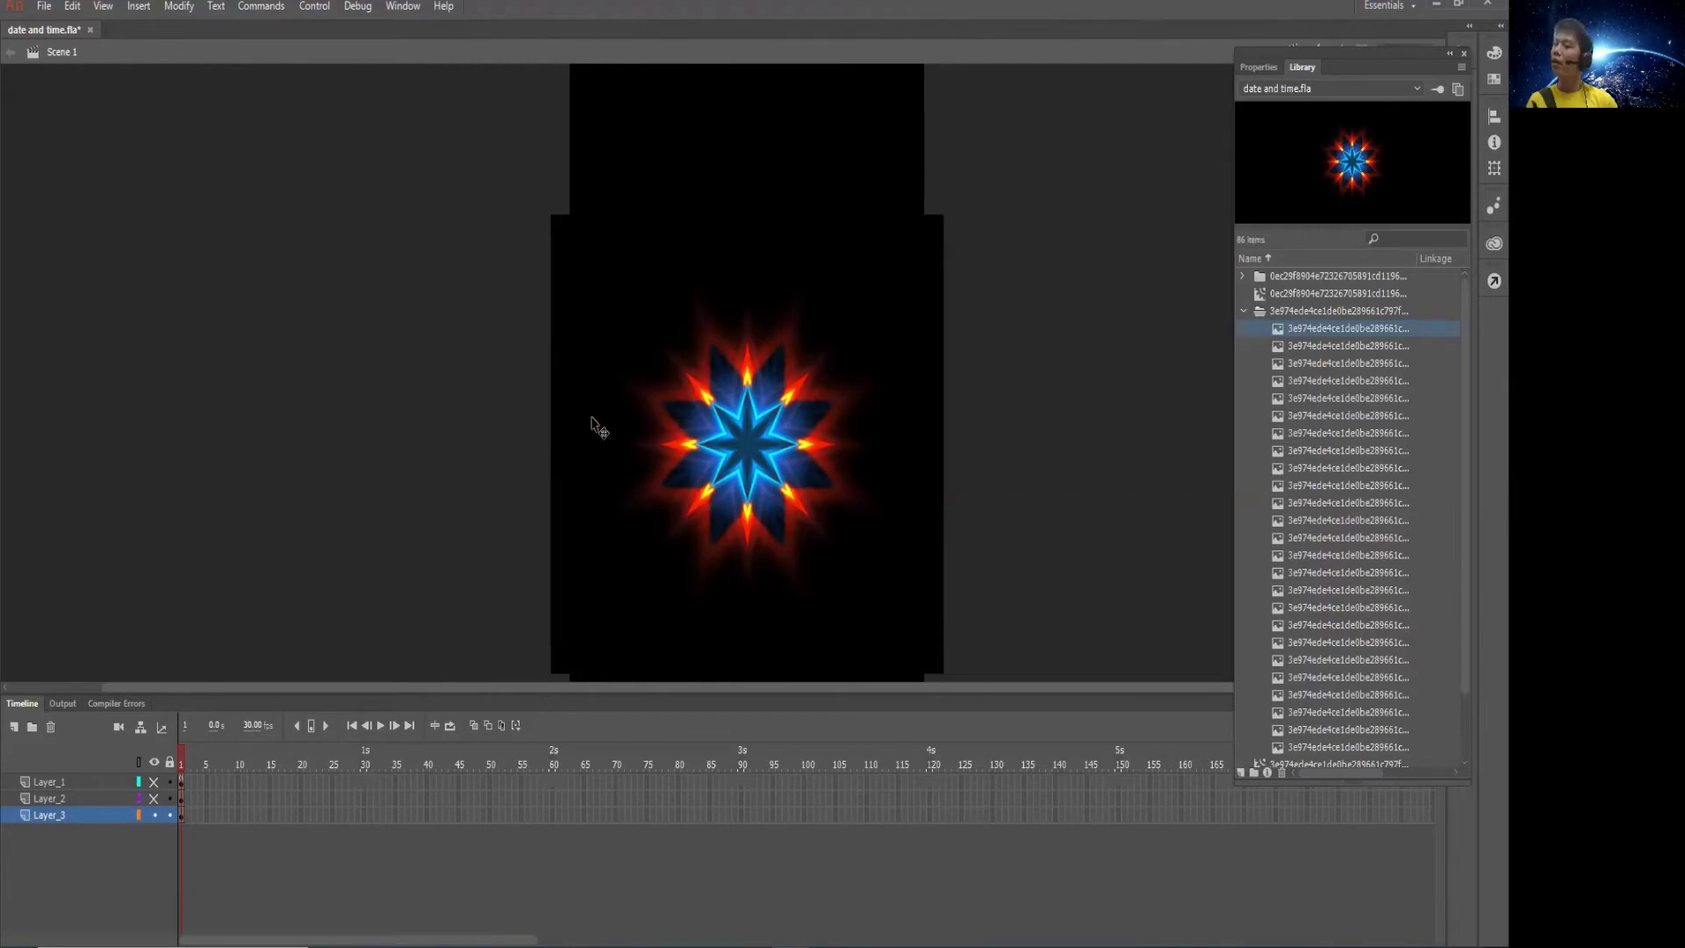
Convert the flower bitmap on the stage to a Movie Clip symbol and open the symbol for editing
{"action": "left_click", "coordinate": [713, 466]}
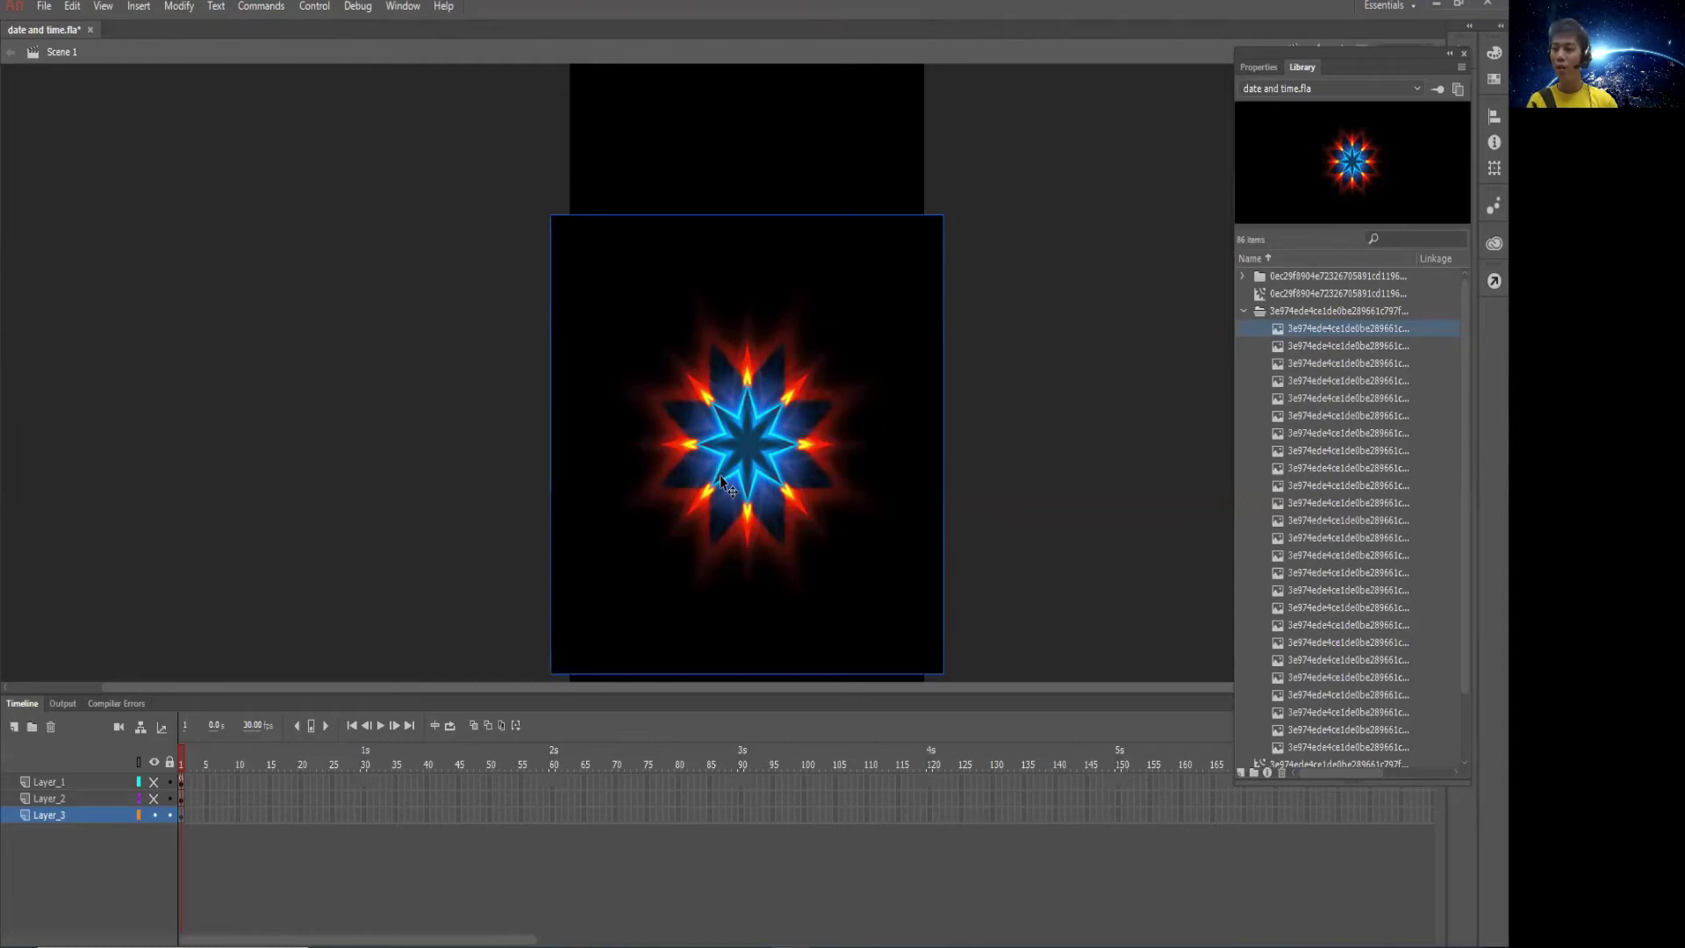
{"action": "right_click", "coordinate": [747, 418]}
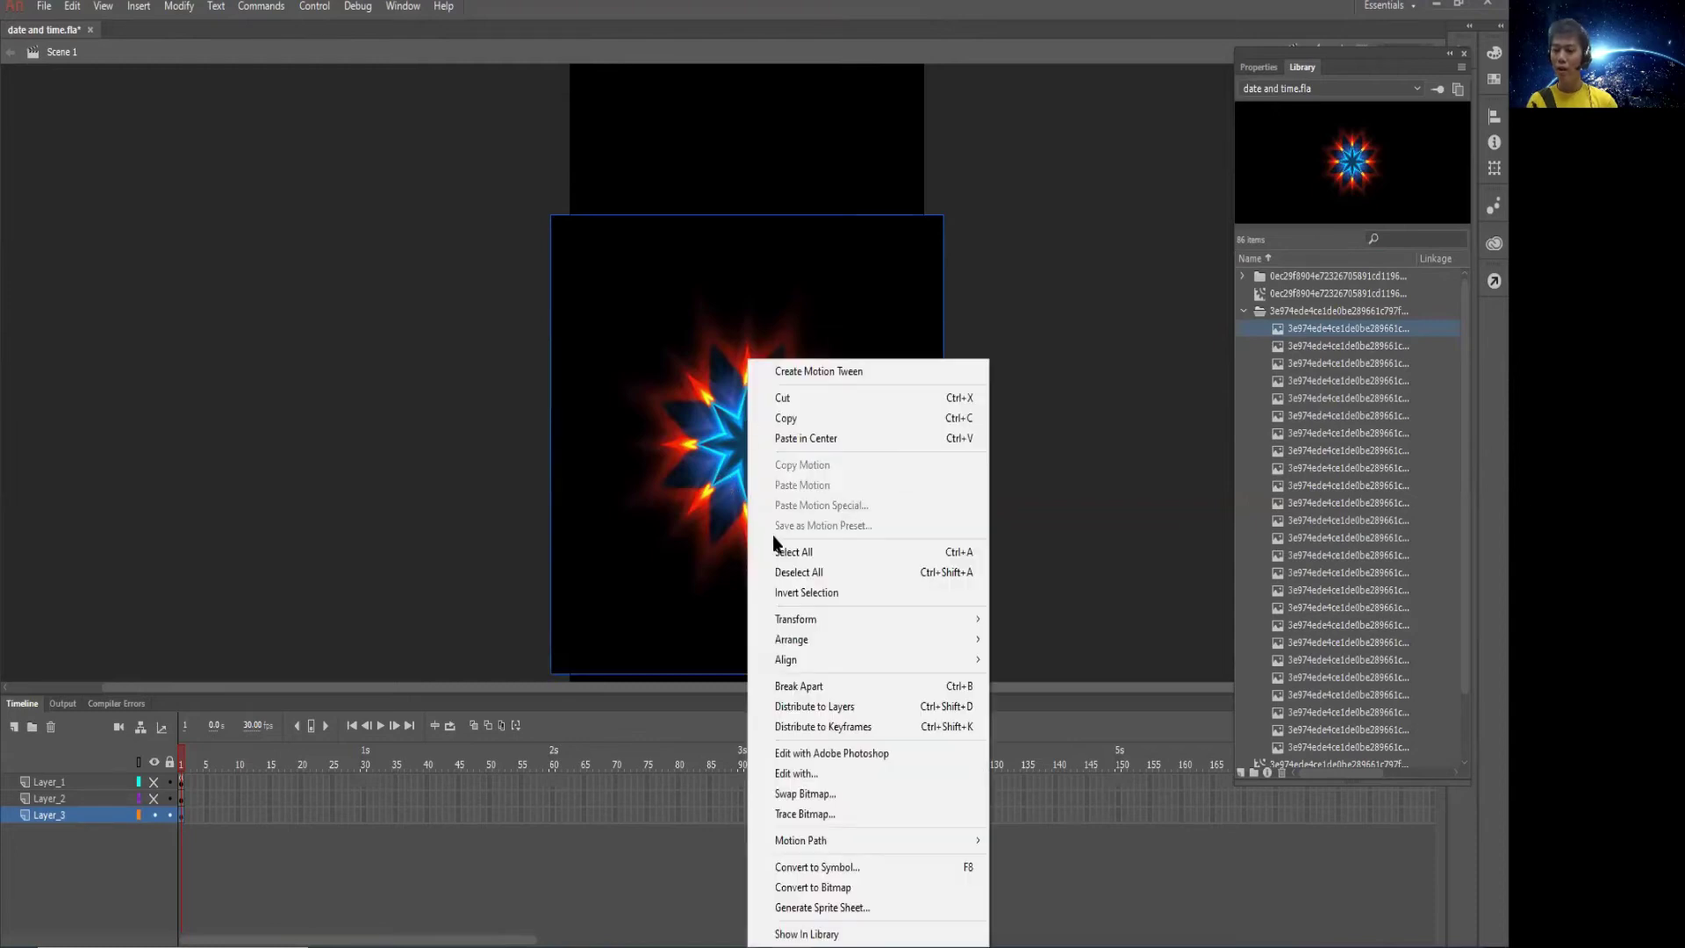
{"action": "left_click", "coordinate": [830, 867]}
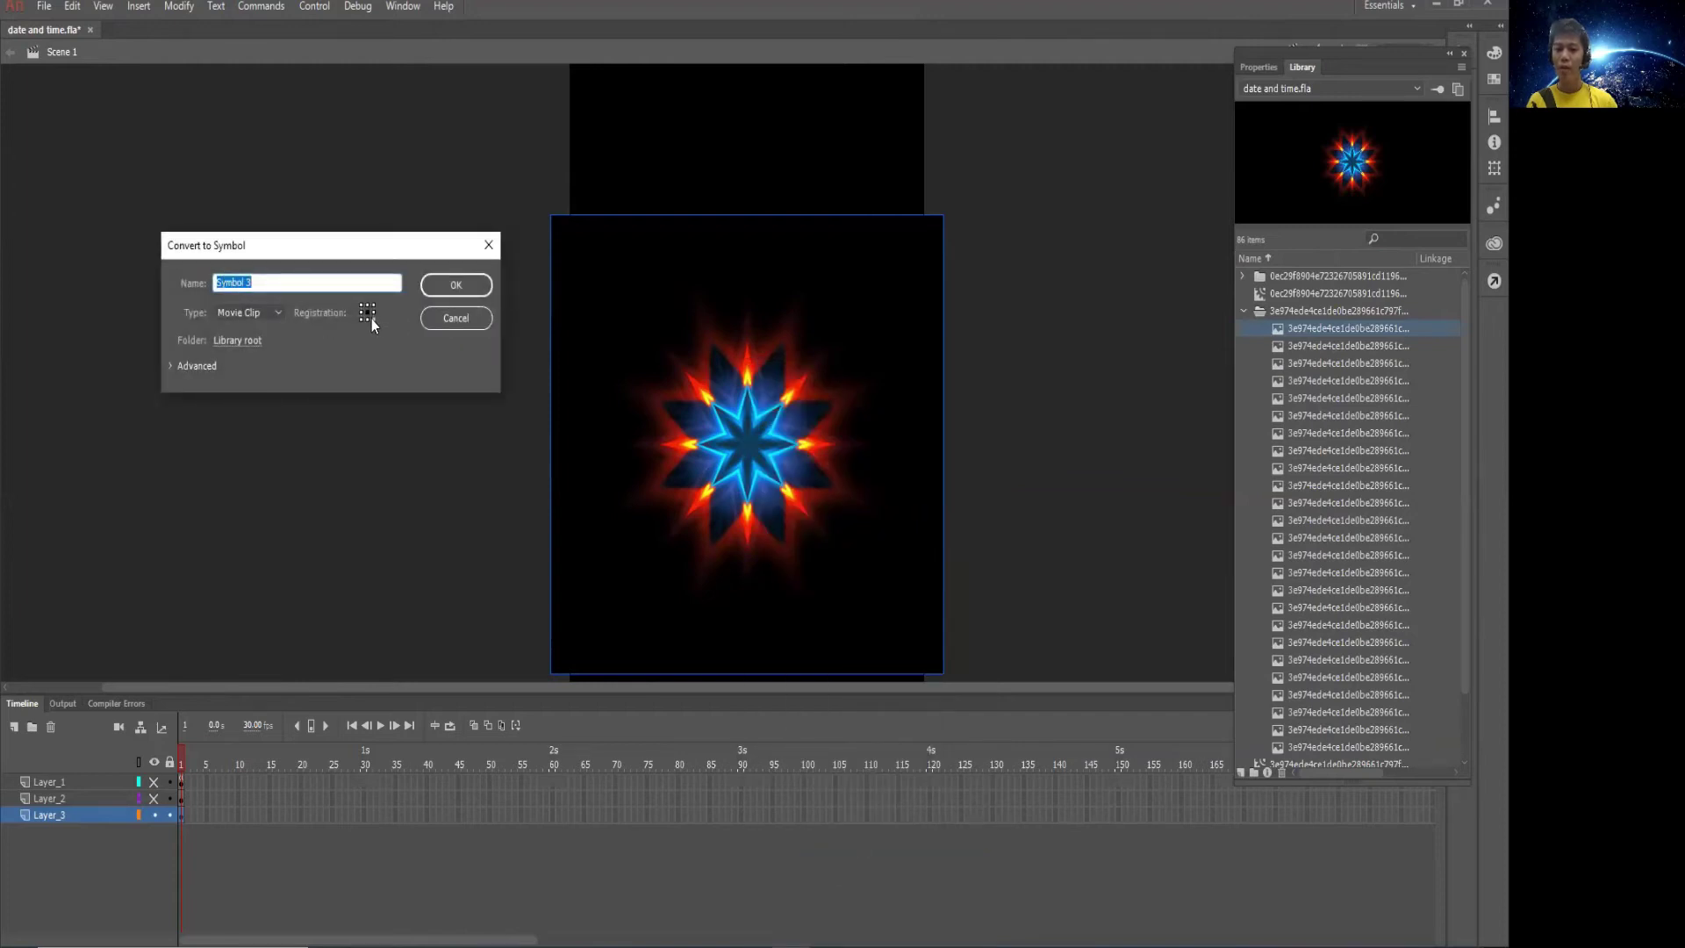
{"action": "left_click", "coordinate": [475, 287]}
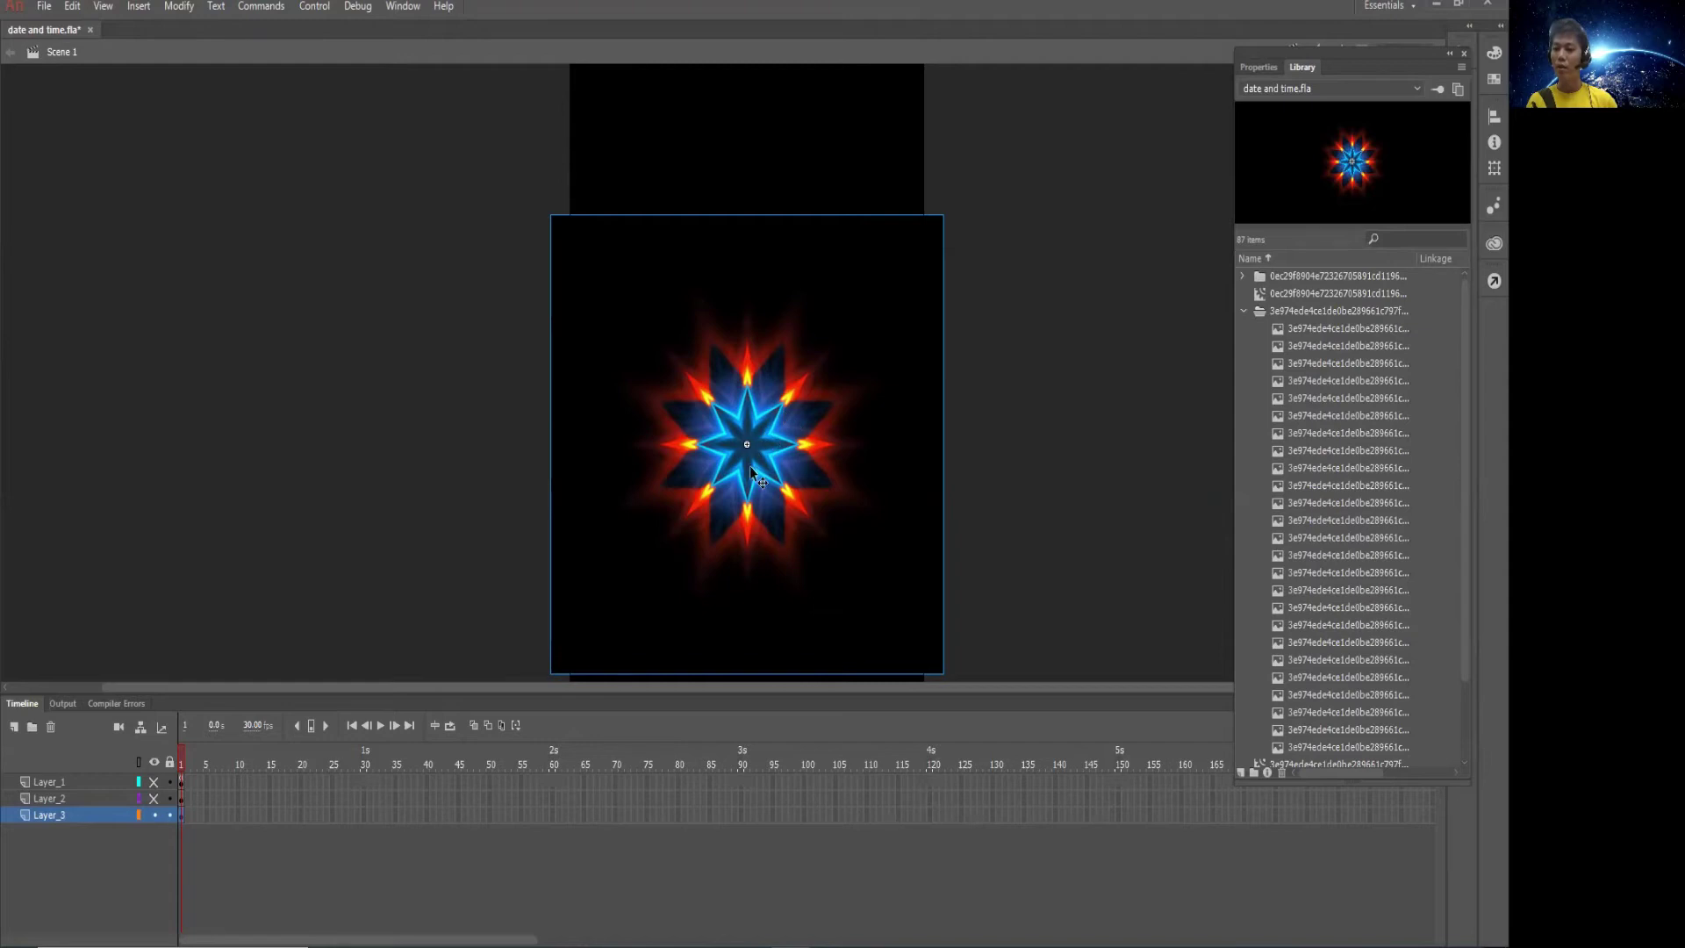
{"action": "double_click", "coordinate": [748, 487]}
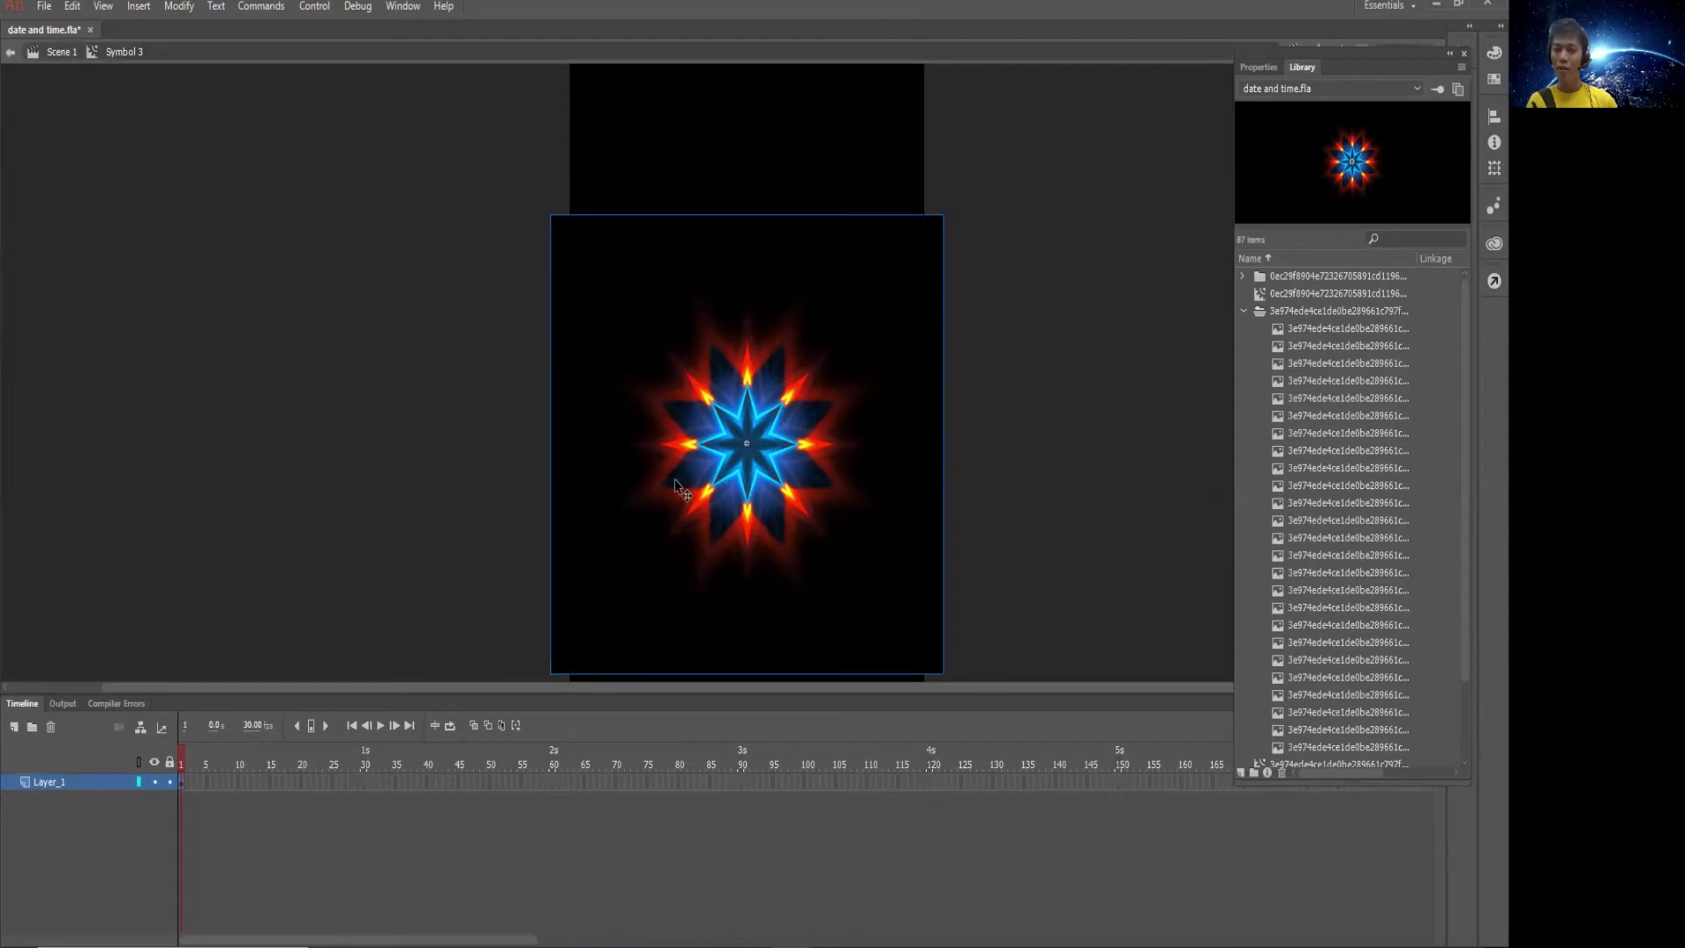
Insert a blank keyframe at frame 2 inside the symbol and check the X and Y position of the bitmap in frame 1
{"action": "right_click", "coordinate": [186, 783]}
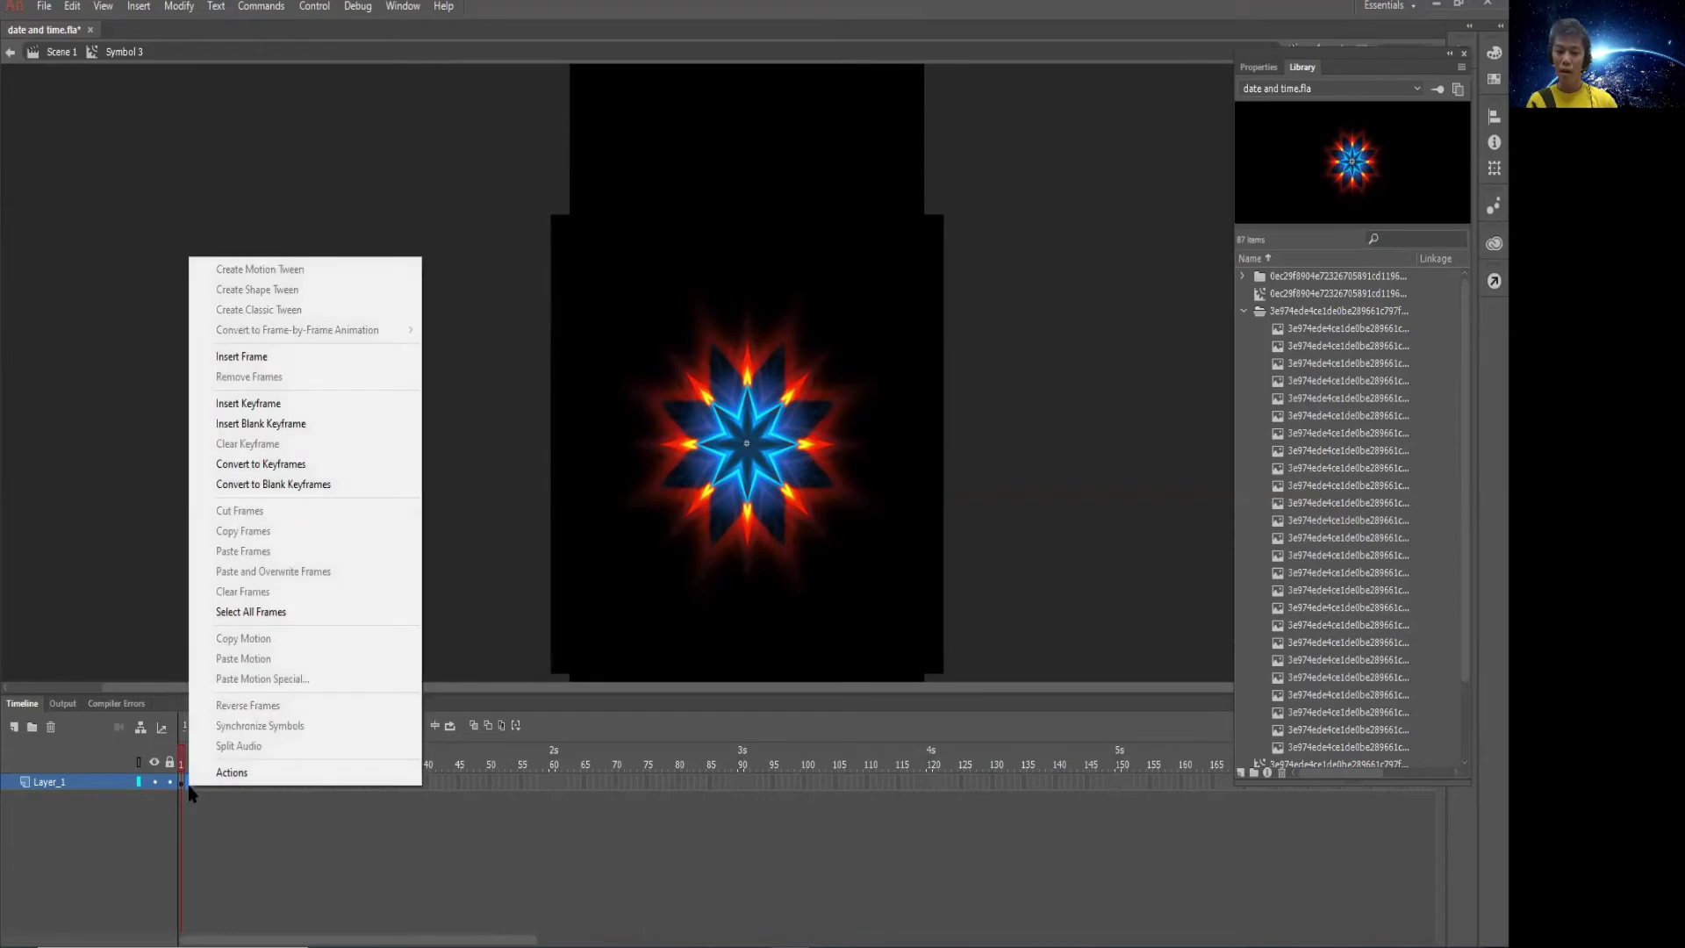
{"action": "left_click", "coordinate": [265, 425]}
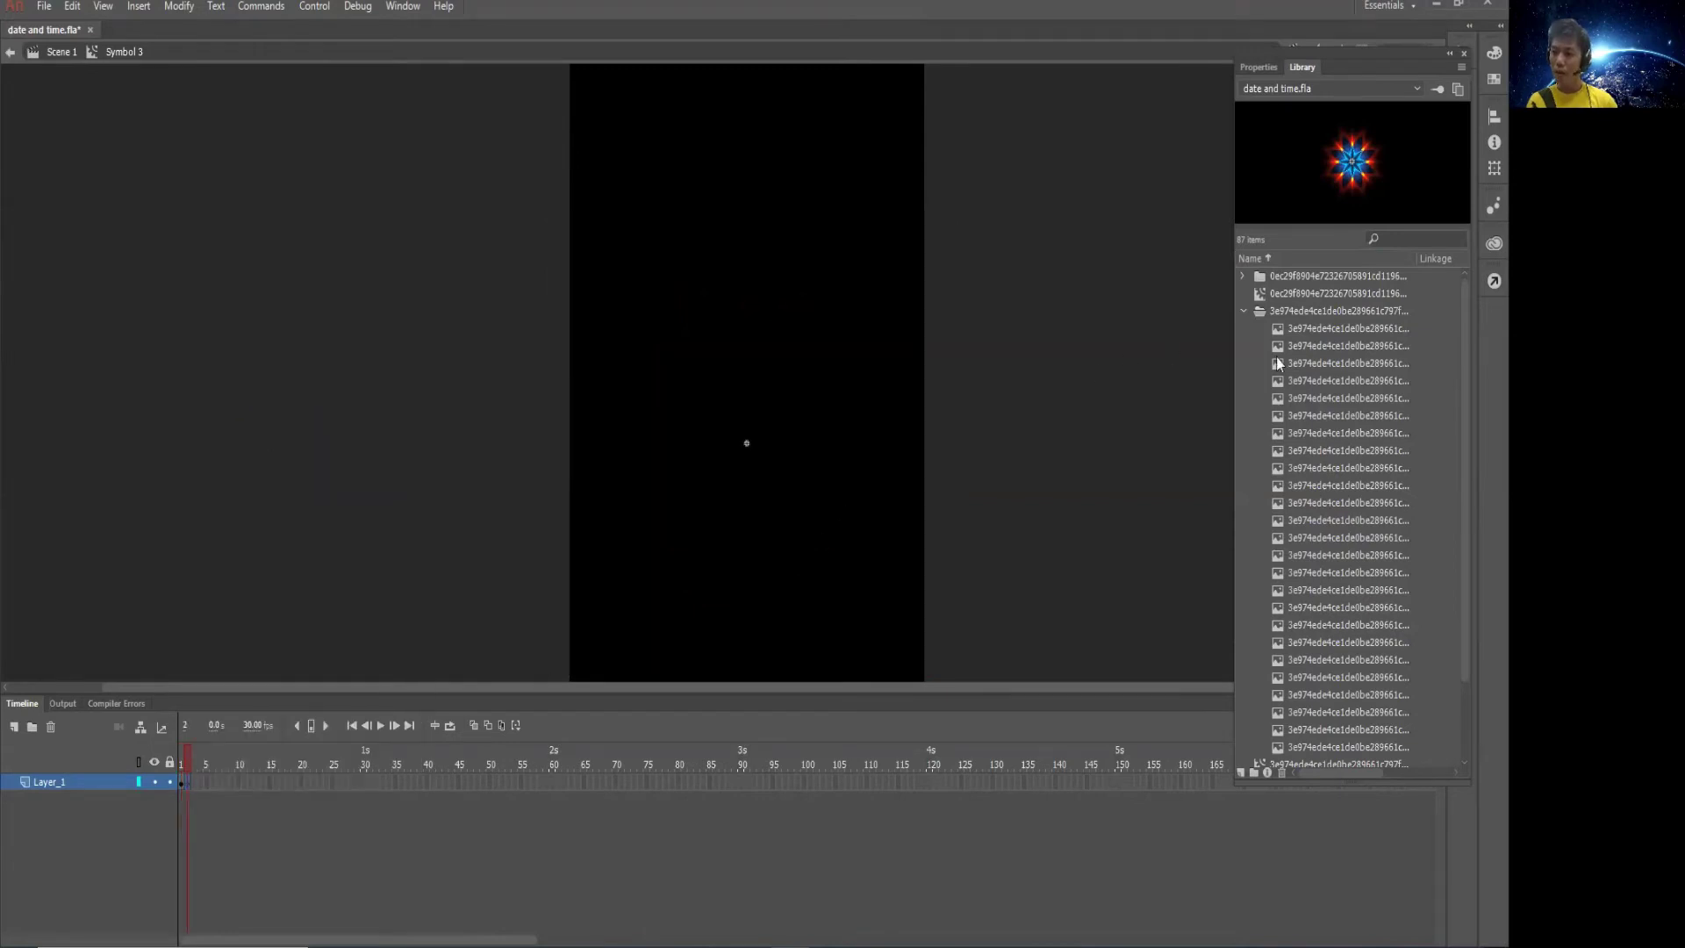
{"action": "left_click", "coordinate": [1299, 348]}
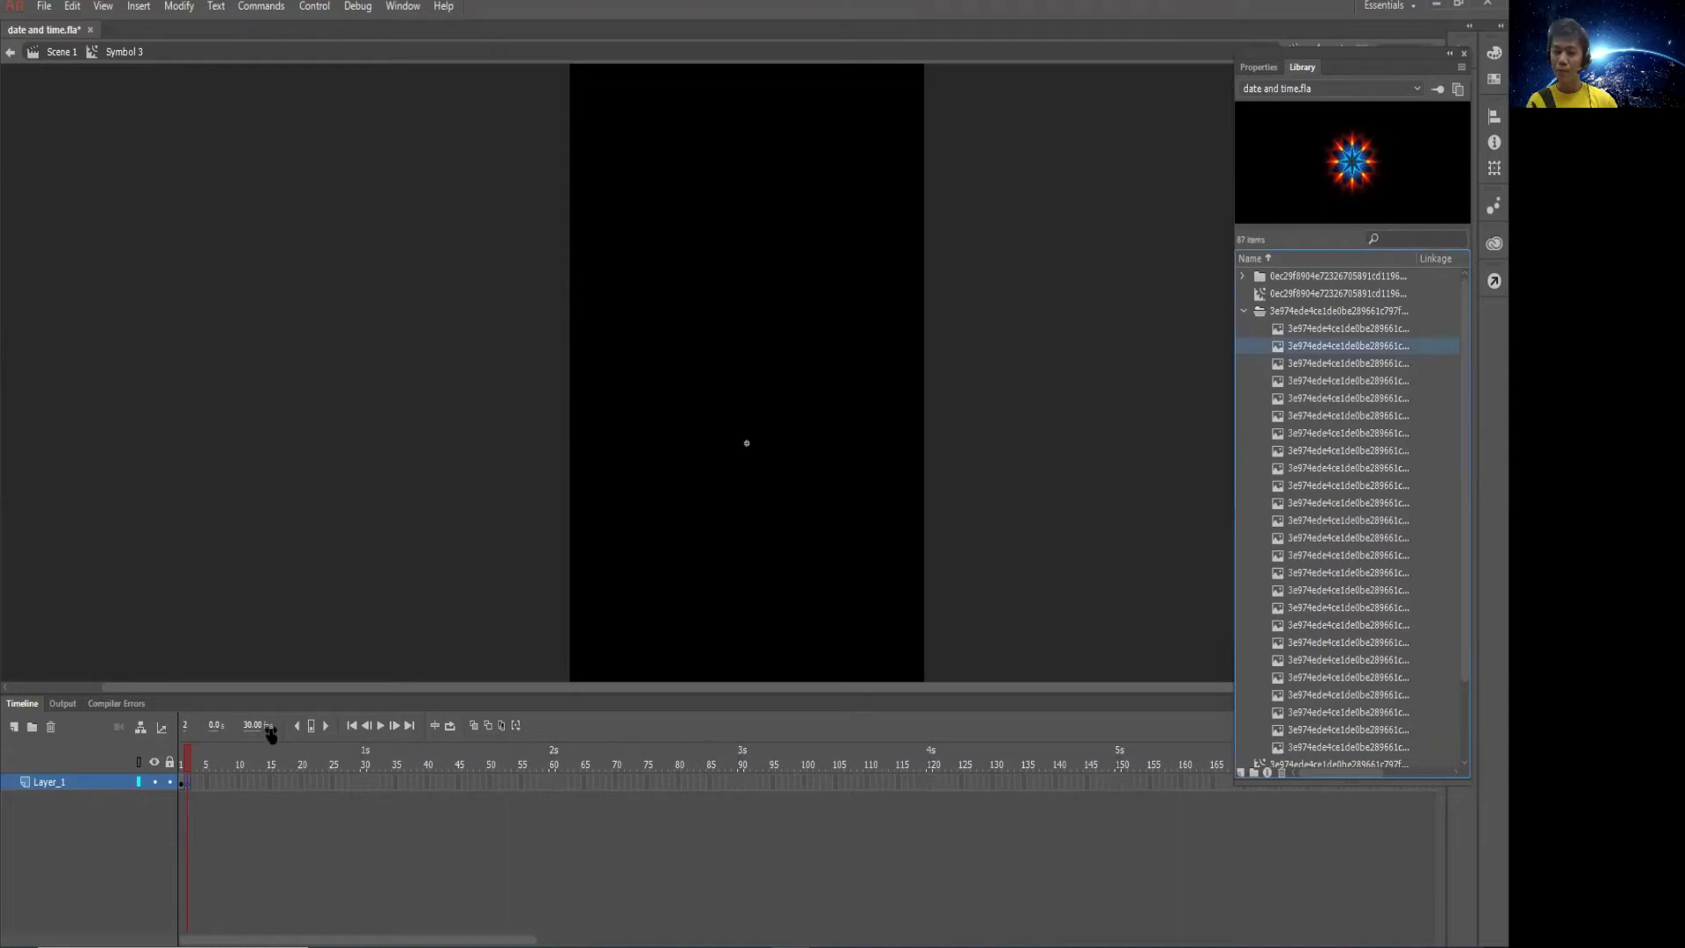
{"action": "left_click", "coordinate": [182, 783]}
{"action": "key", "text": "ctrl+v"}
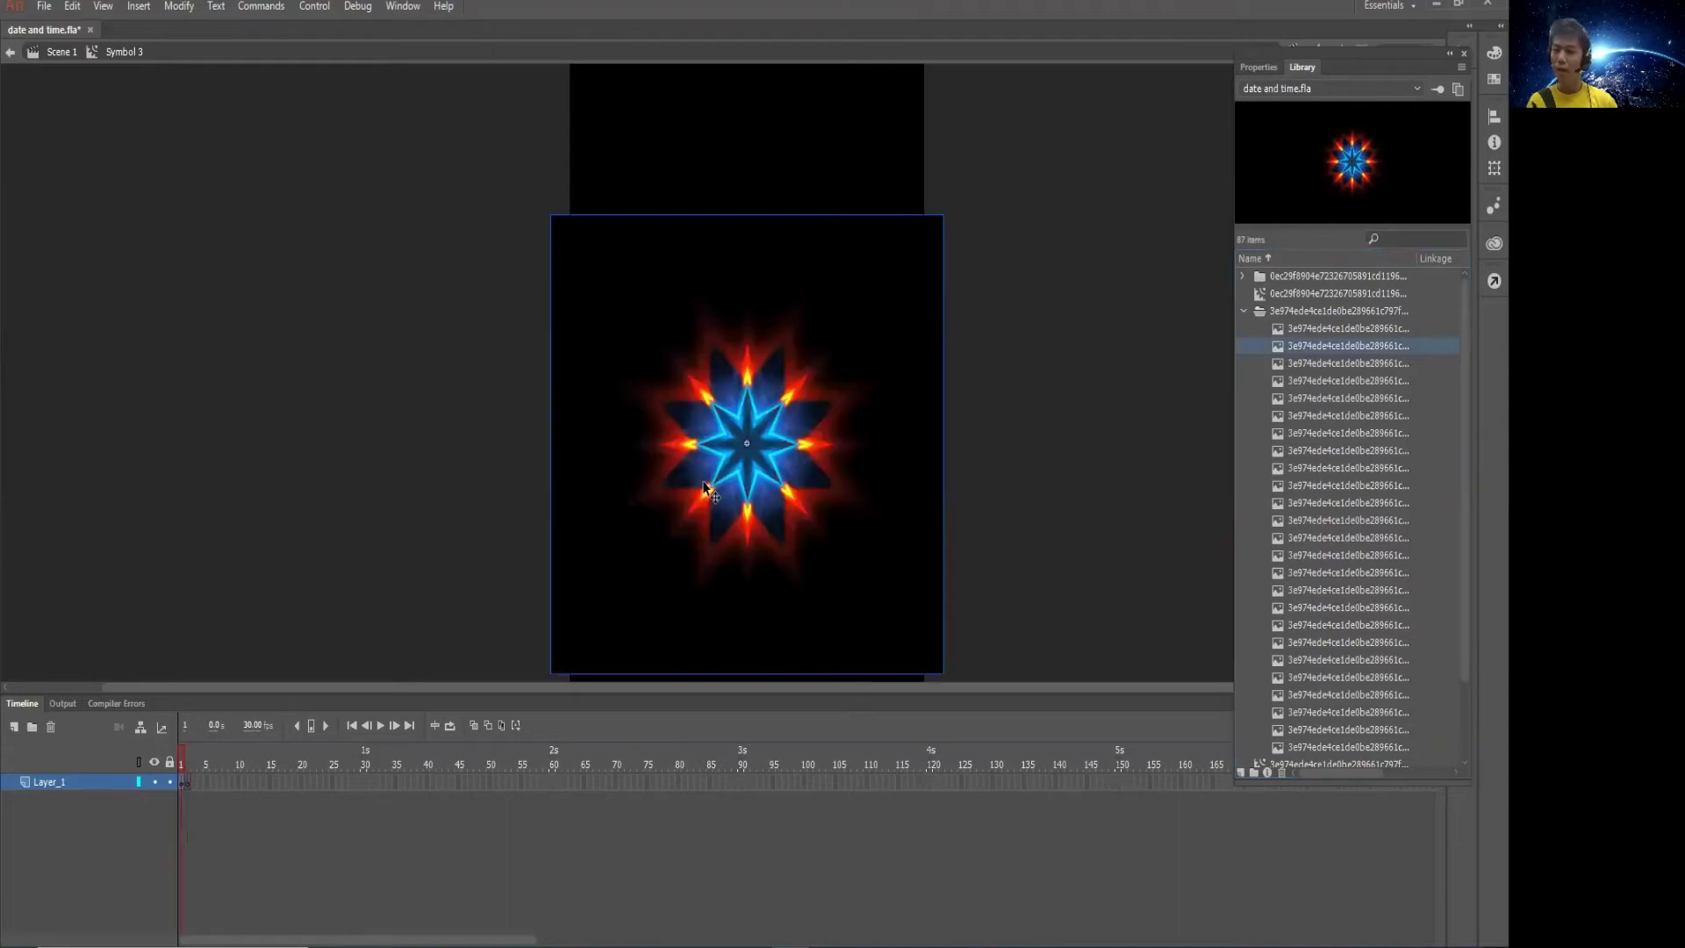
{"action": "left_click", "coordinate": [1258, 68]}
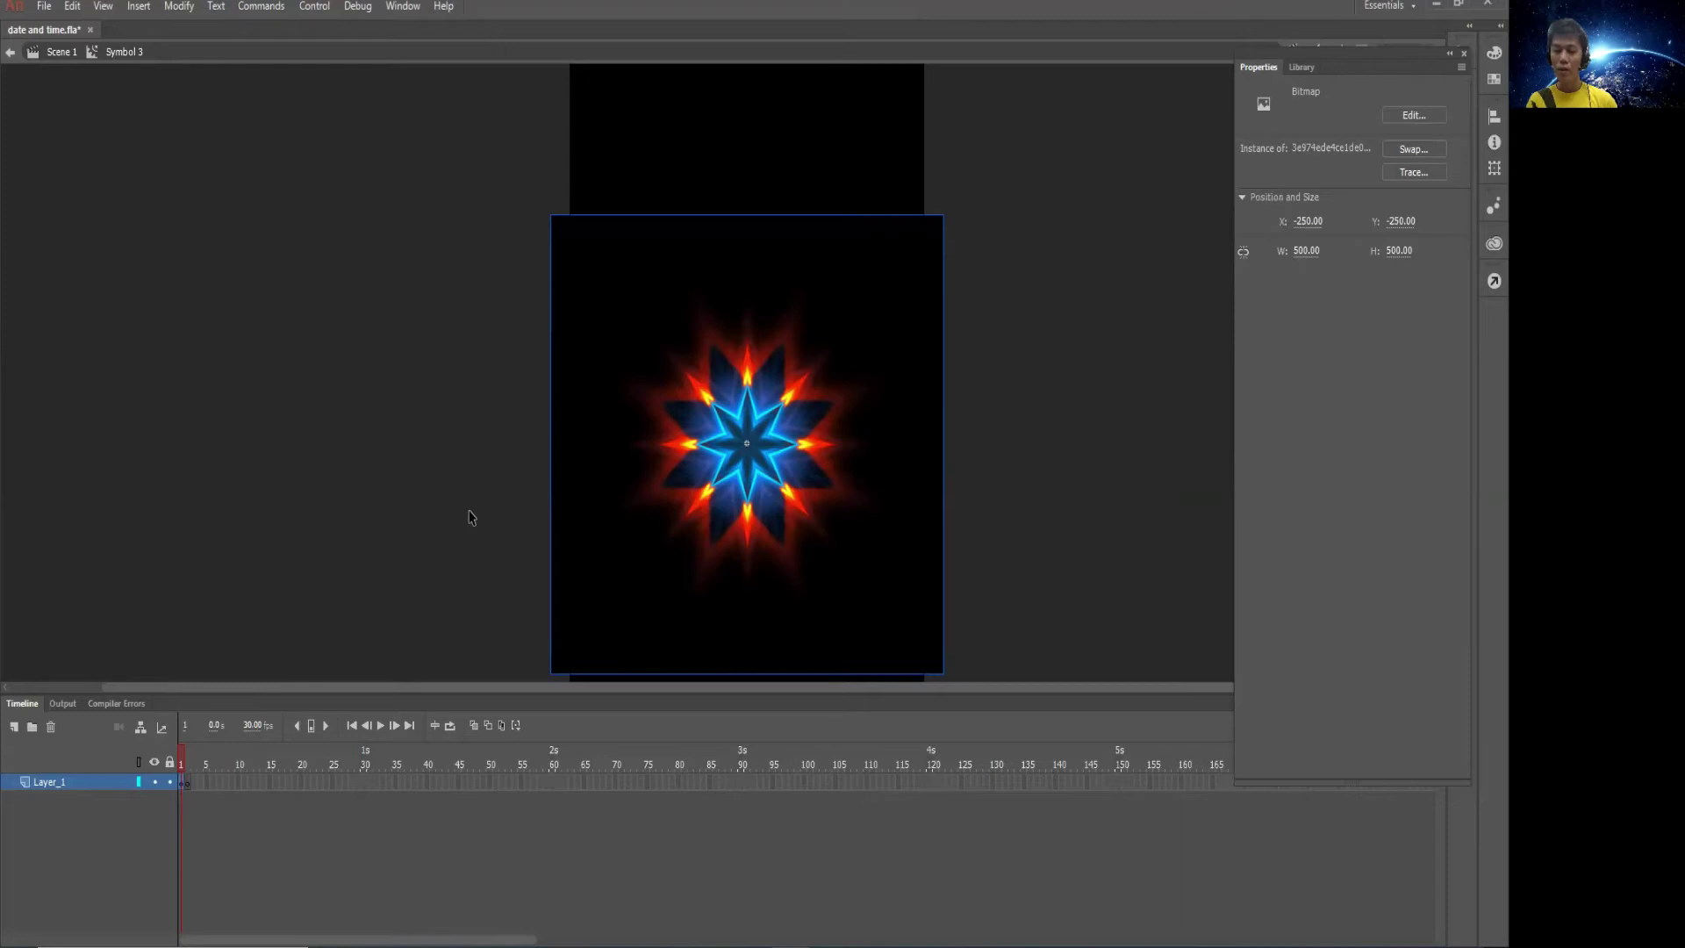
Place the second flower bitmap from the imported folder on the stage in frame 2
{"action": "left_click", "coordinate": [186, 782]}
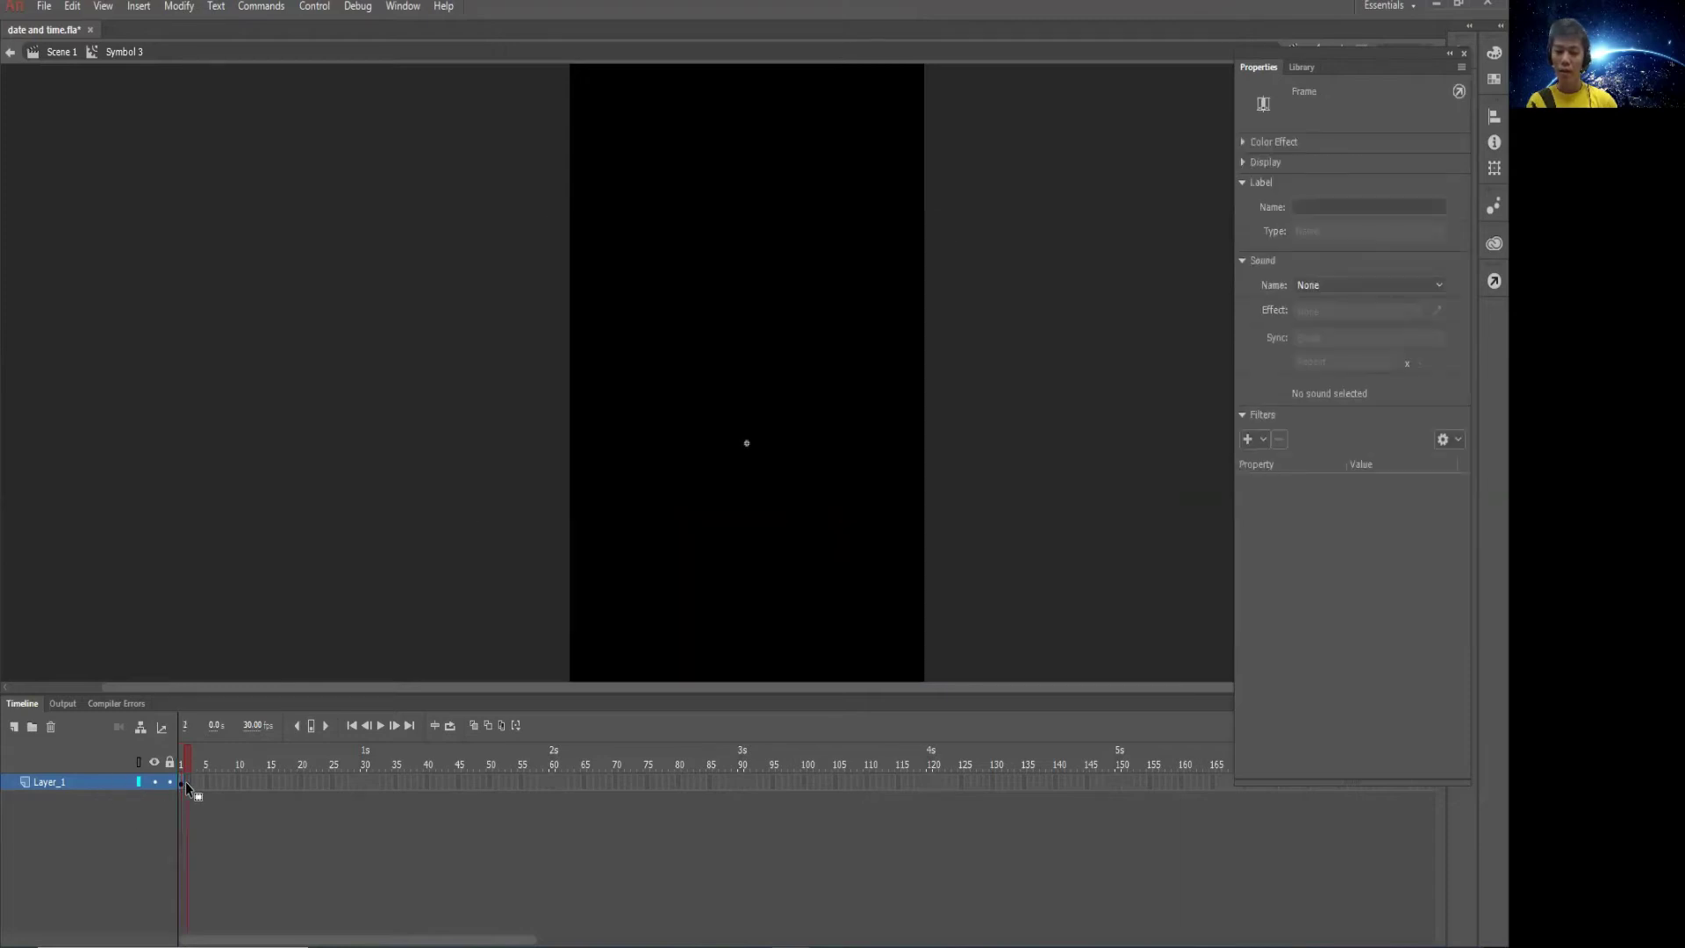
{"action": "left_click", "coordinate": [1301, 69]}
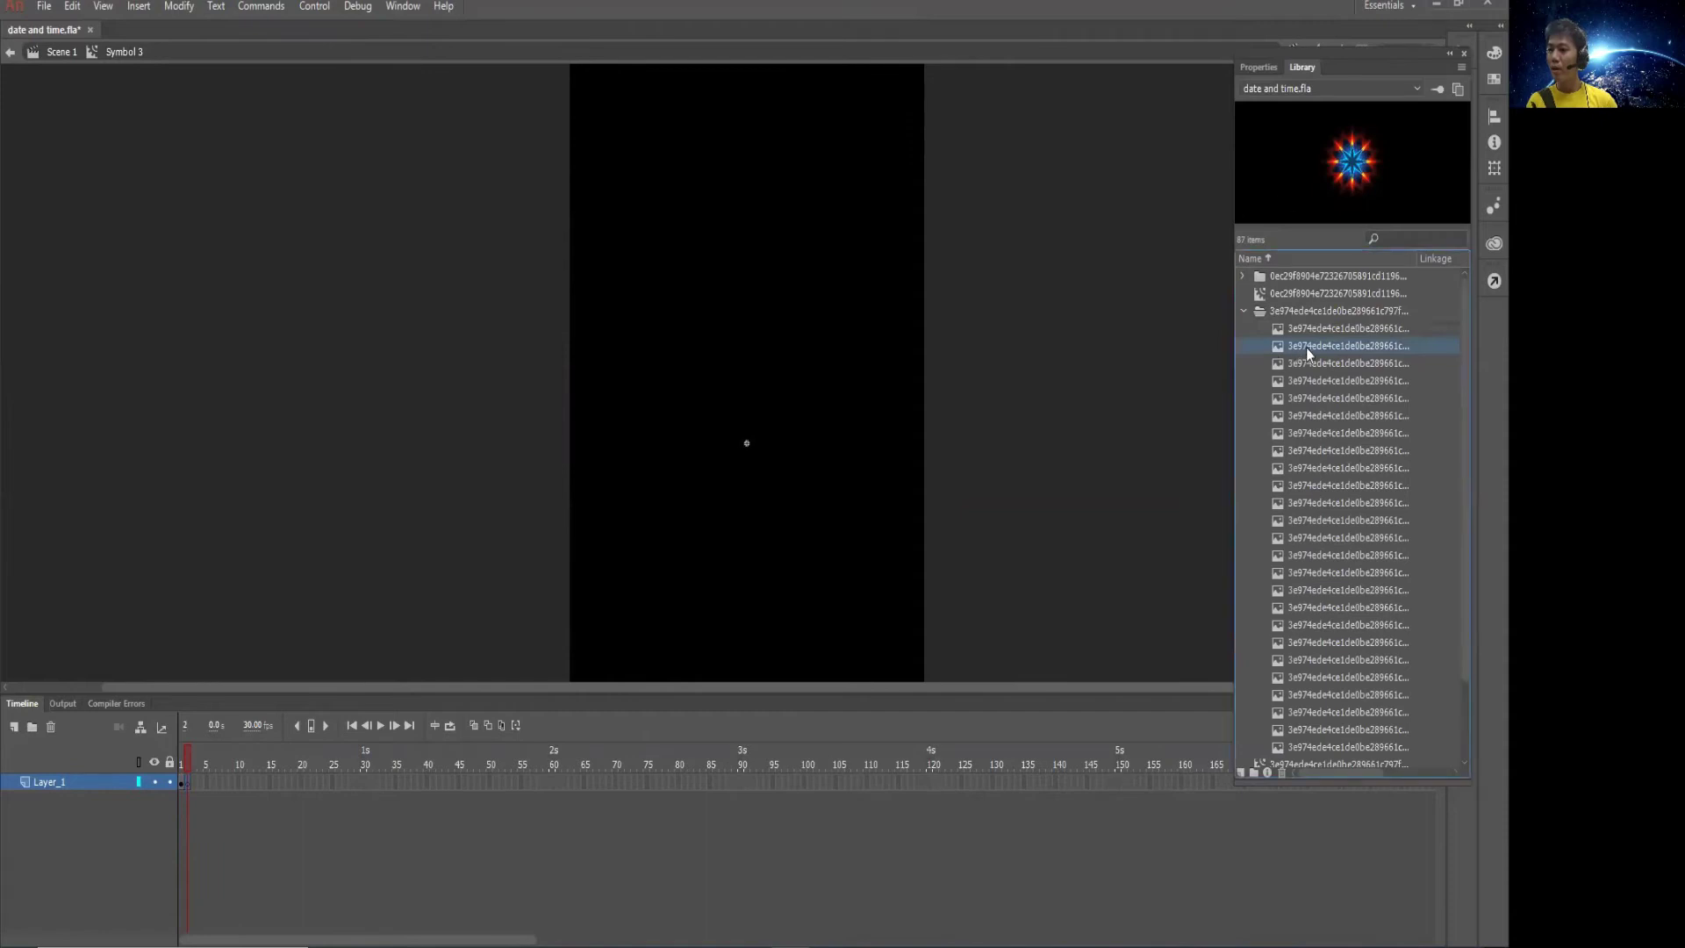
{"action": "left_click_drag", "start_coordinate": [1306, 351], "coordinate": [721, 411]}
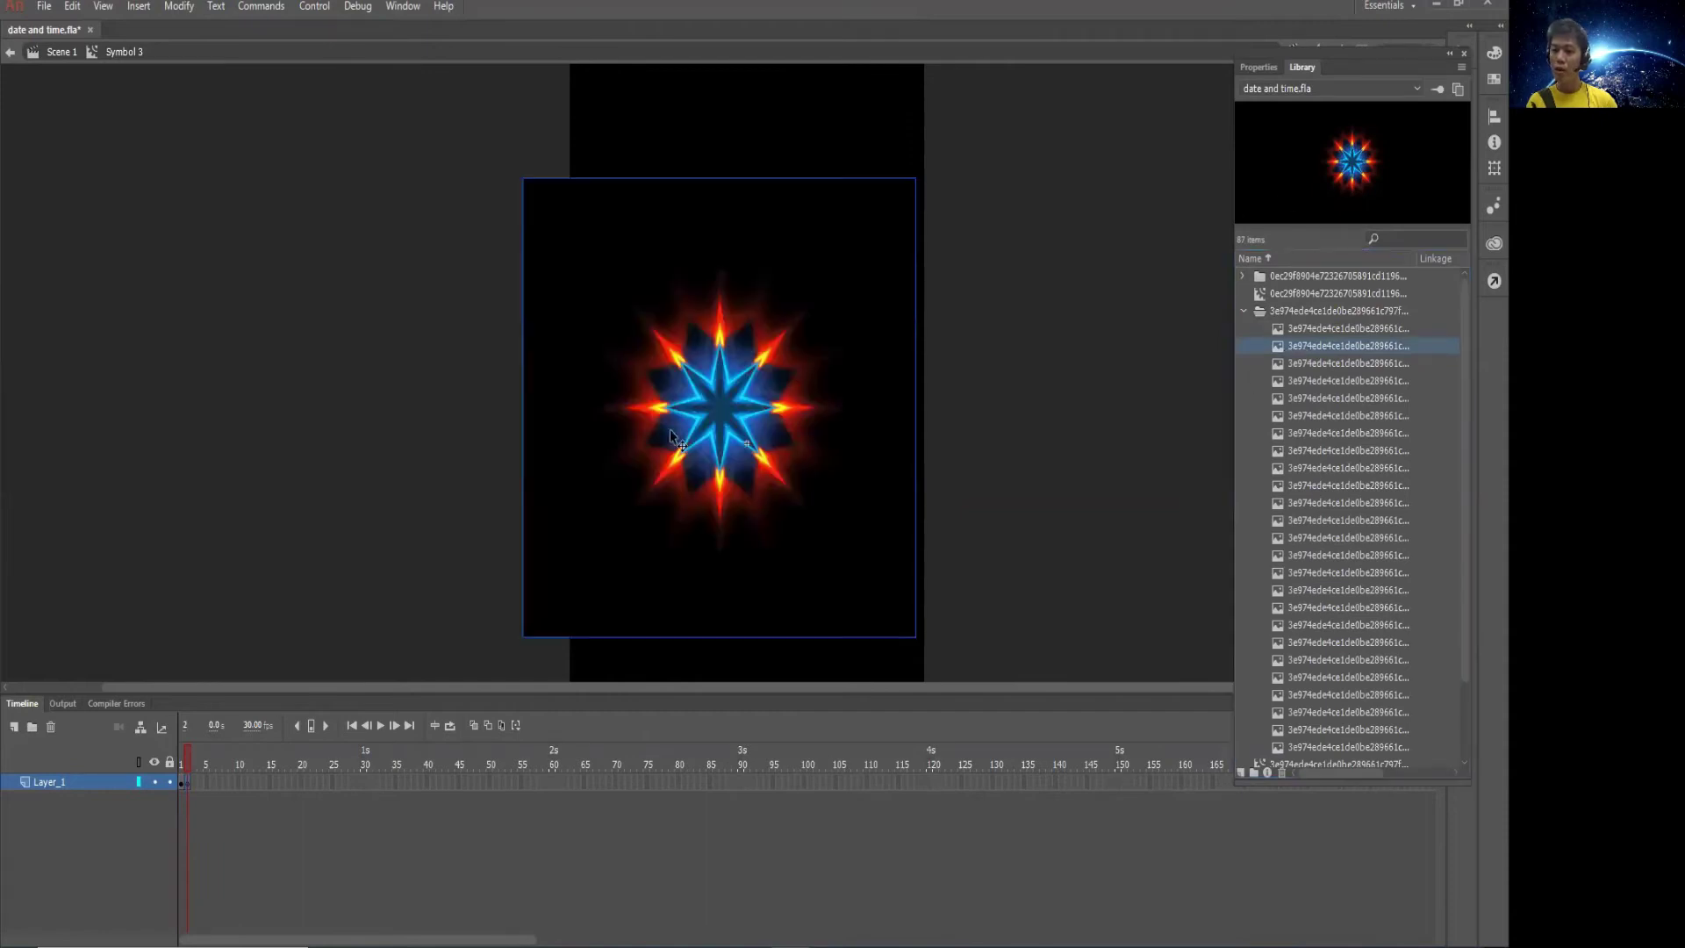
Set the frame 2 bitmap's position to X -250 and Y -250
{"action": "left_click", "coordinate": [1257, 67]}
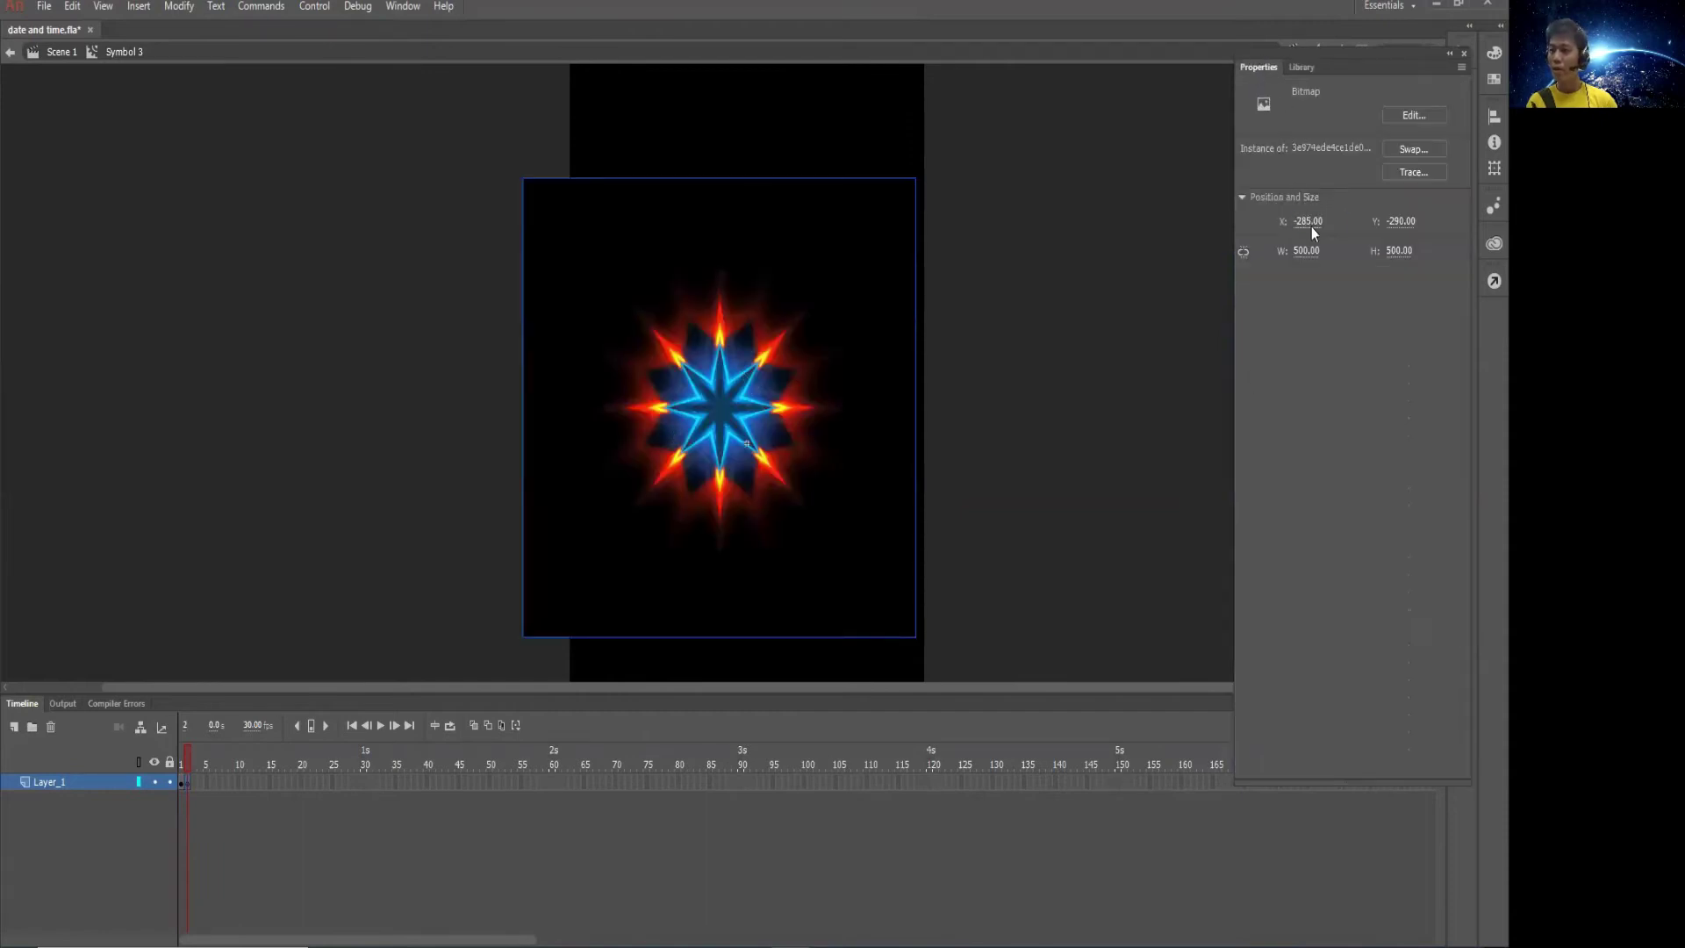
{"action": "type", "text": "-250"}
{"action": "key", "text": "Tab"}
{"action": "type", "text": "-250"}
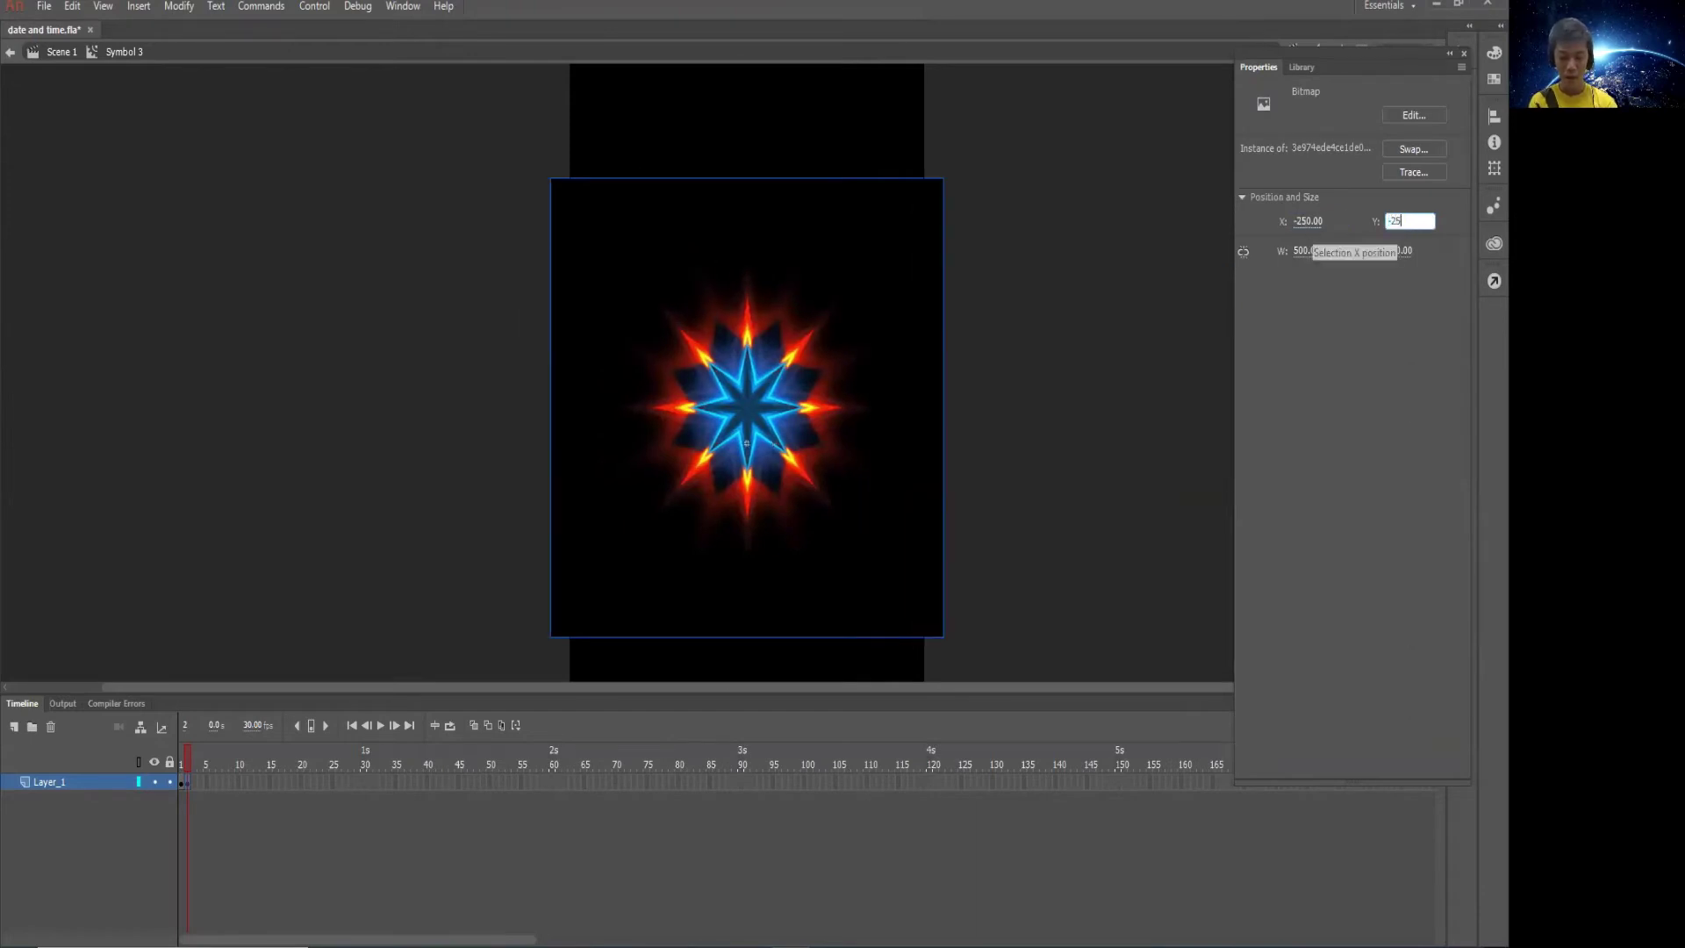
{"action": "key", "text": "Return"}
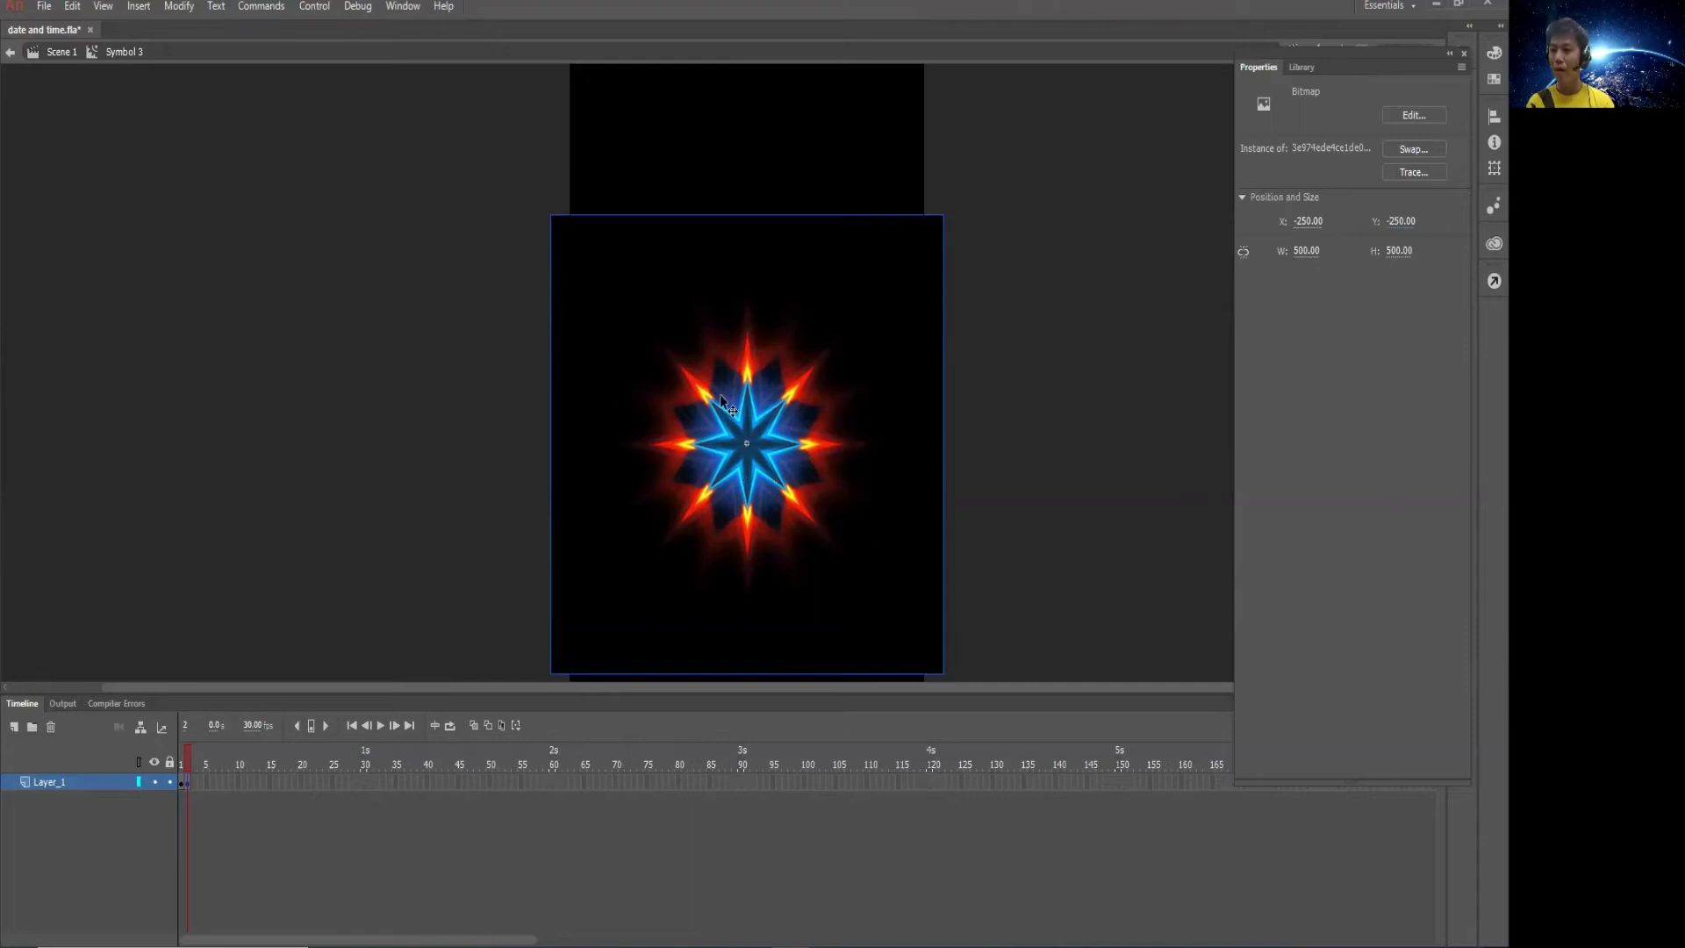
Insert a blank keyframe at frame 3 and place the third flower bitmap from the imported folder on the stage
{"action": "left_click", "coordinate": [193, 787]}
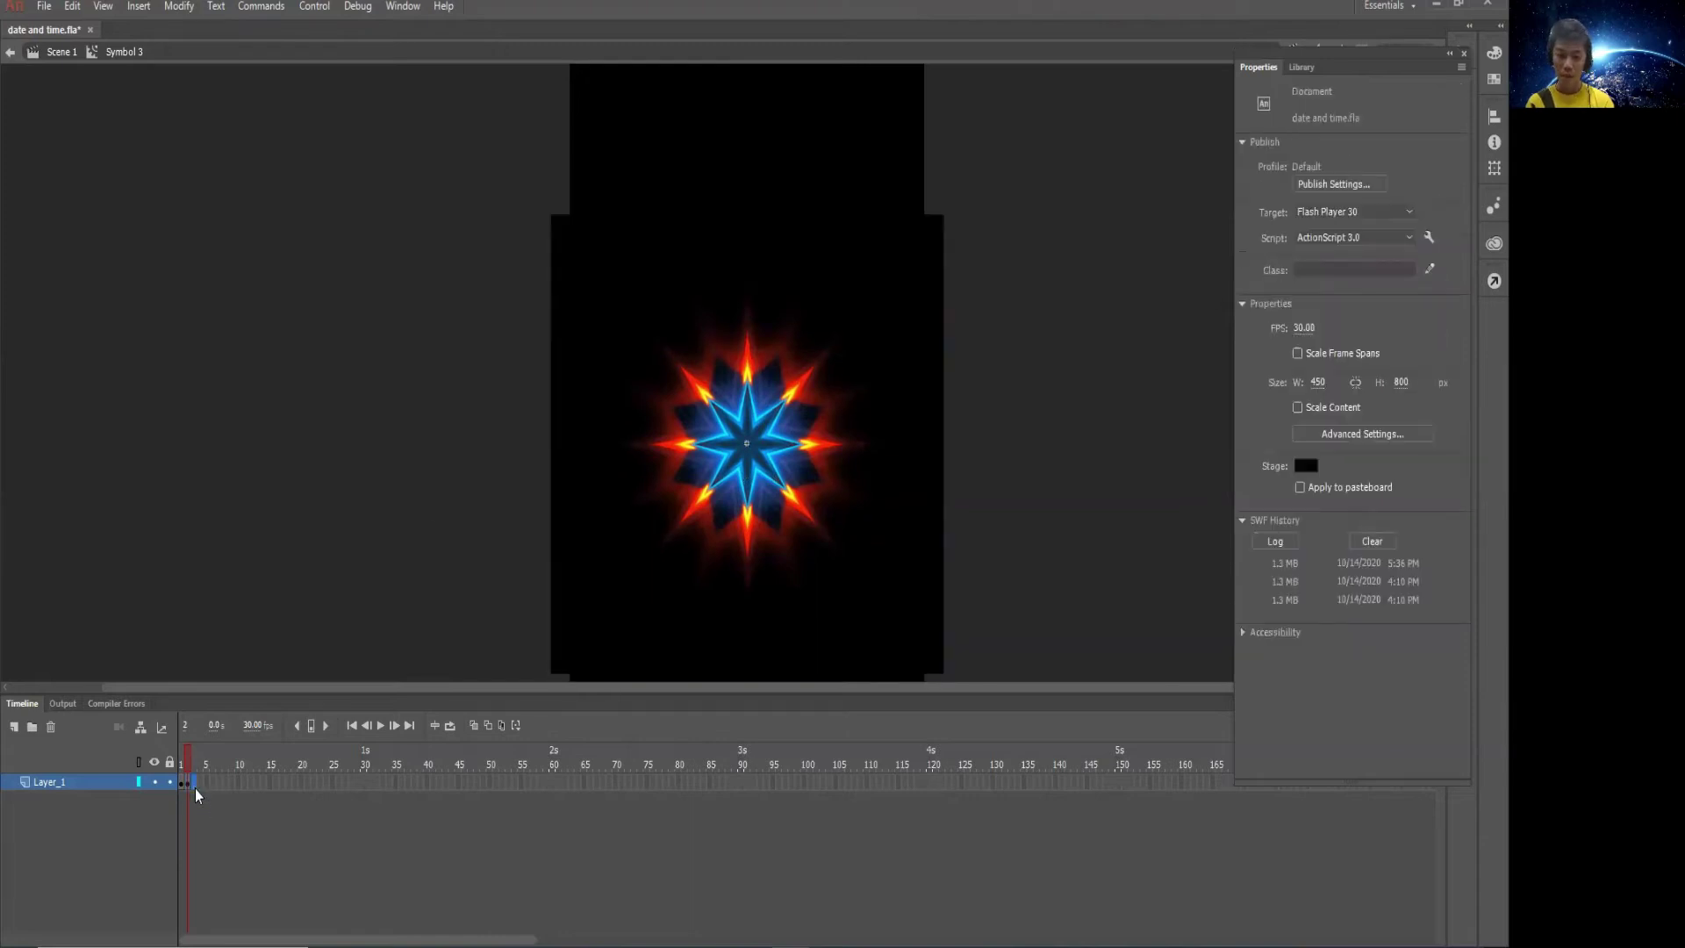
{"action": "right_click", "coordinate": [195, 788]}
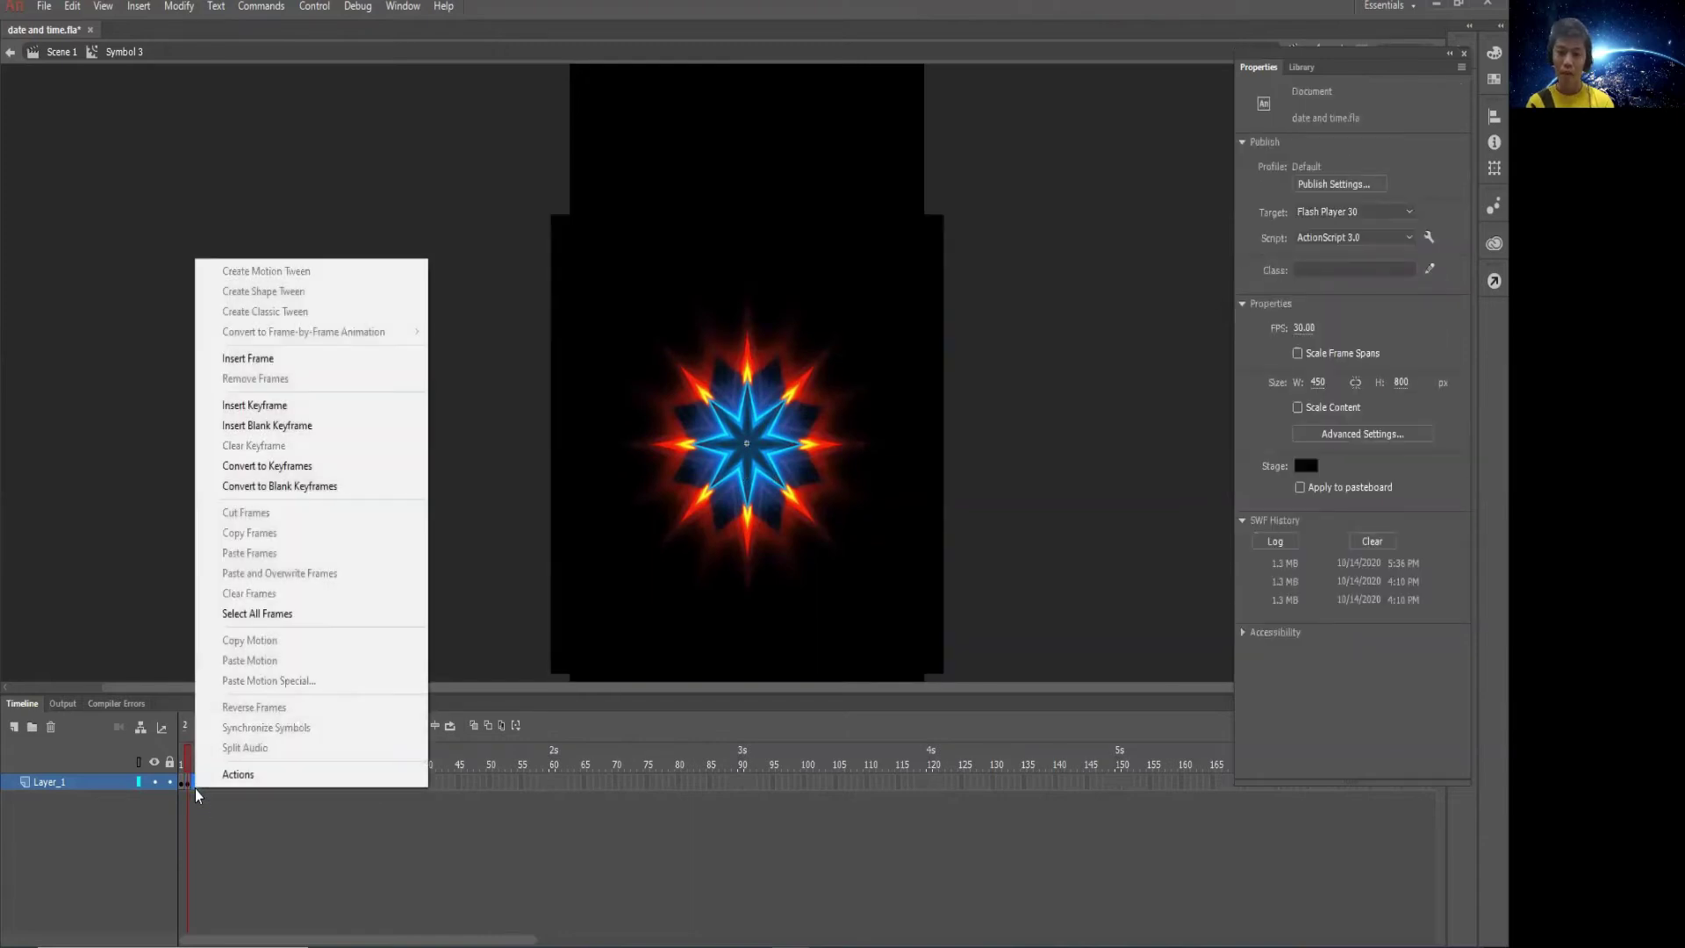
{"action": "left_click", "coordinate": [261, 427]}
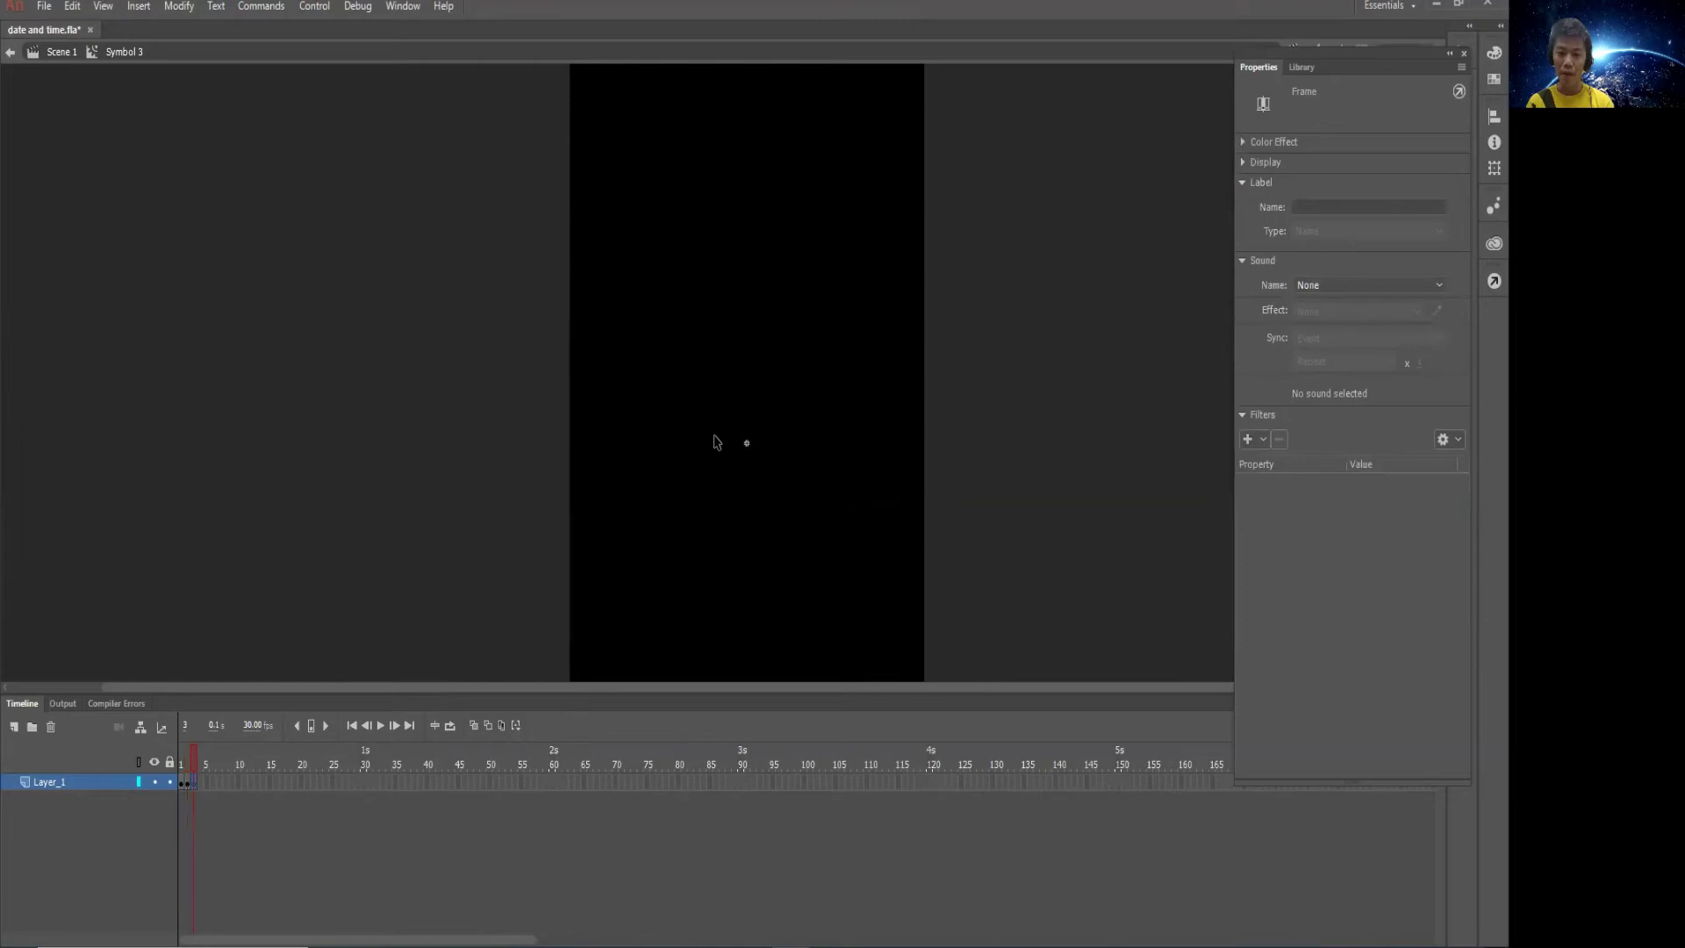
{"action": "left_click", "coordinate": [1303, 68]}
{"action": "left_click_drag", "start_coordinate": [1299, 363], "coordinate": [737, 408]}
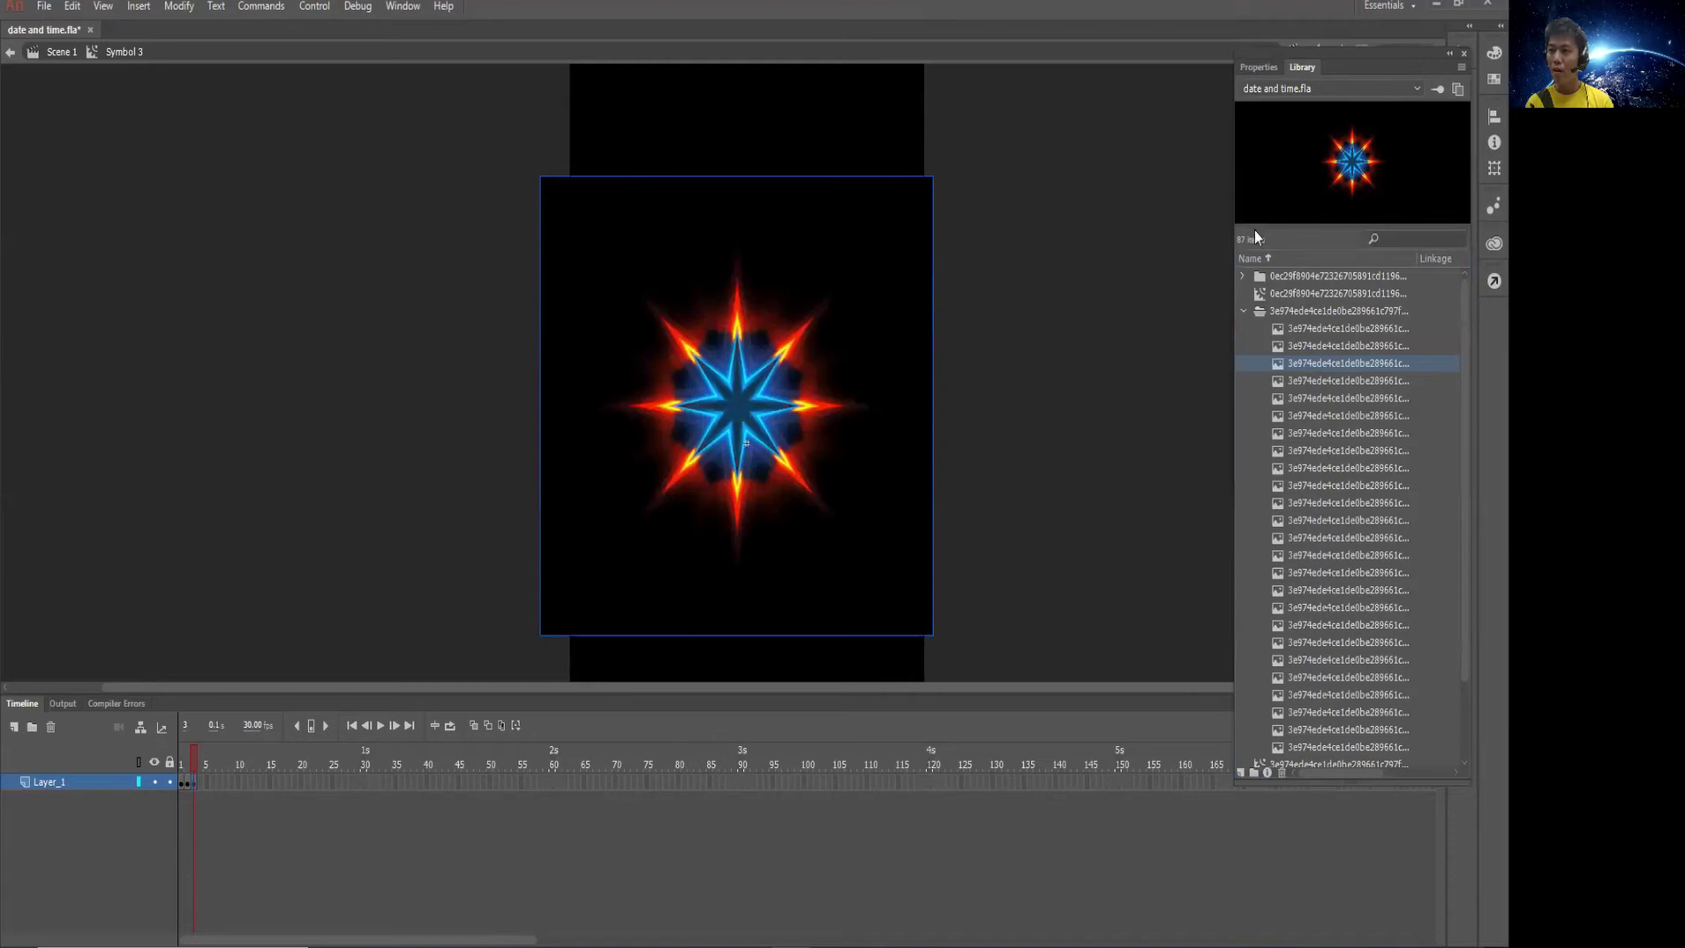
Set the frame 3 bitmap's position to X -250 and Y -250
{"action": "left_click", "coordinate": [1259, 67]}
{"action": "left_click", "coordinate": [1303, 222]}
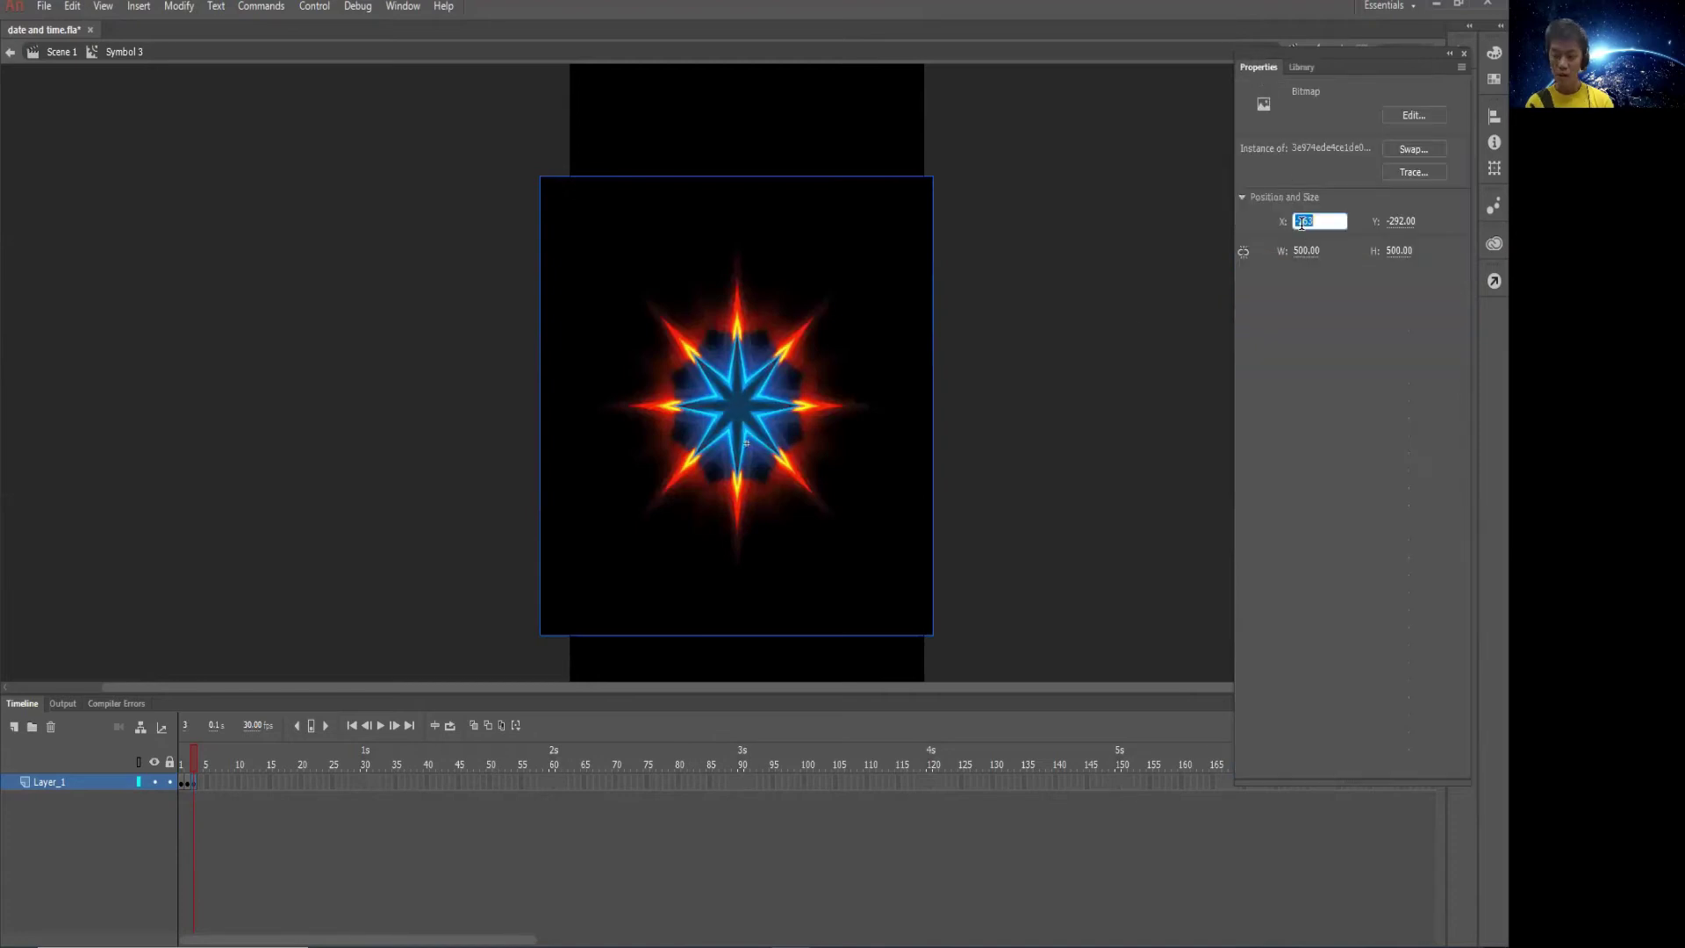
{"action": "type", "text": "-"}
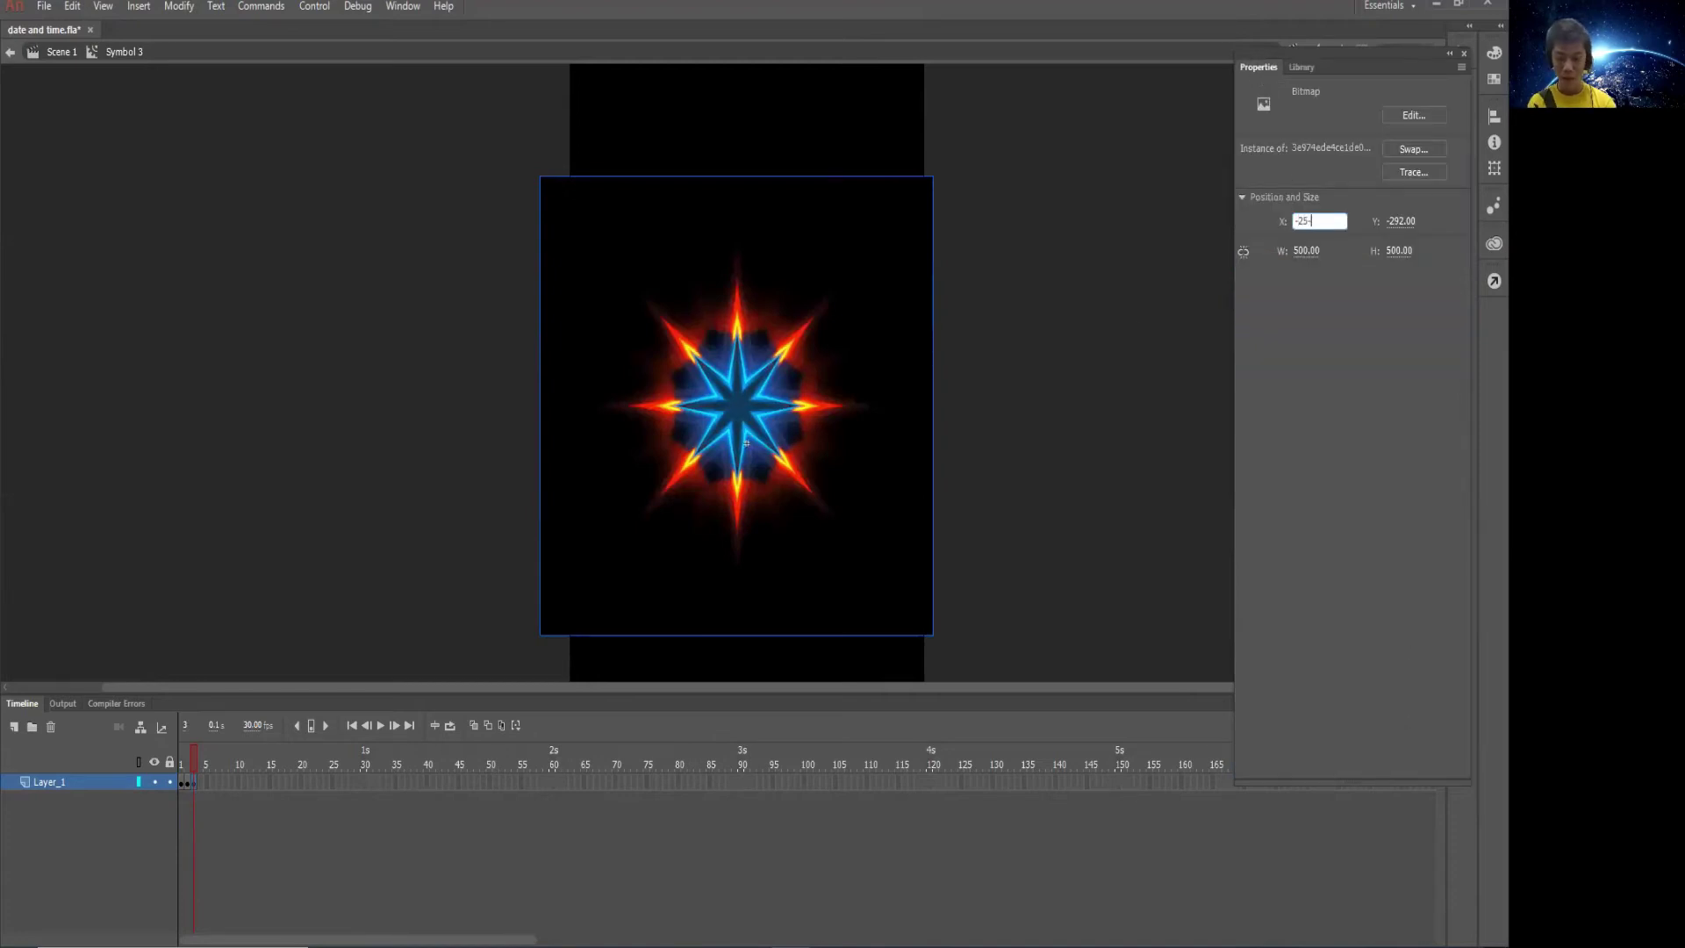
{"action": "key", "text": "Tab"}
{"action": "type", "text": "-250"}
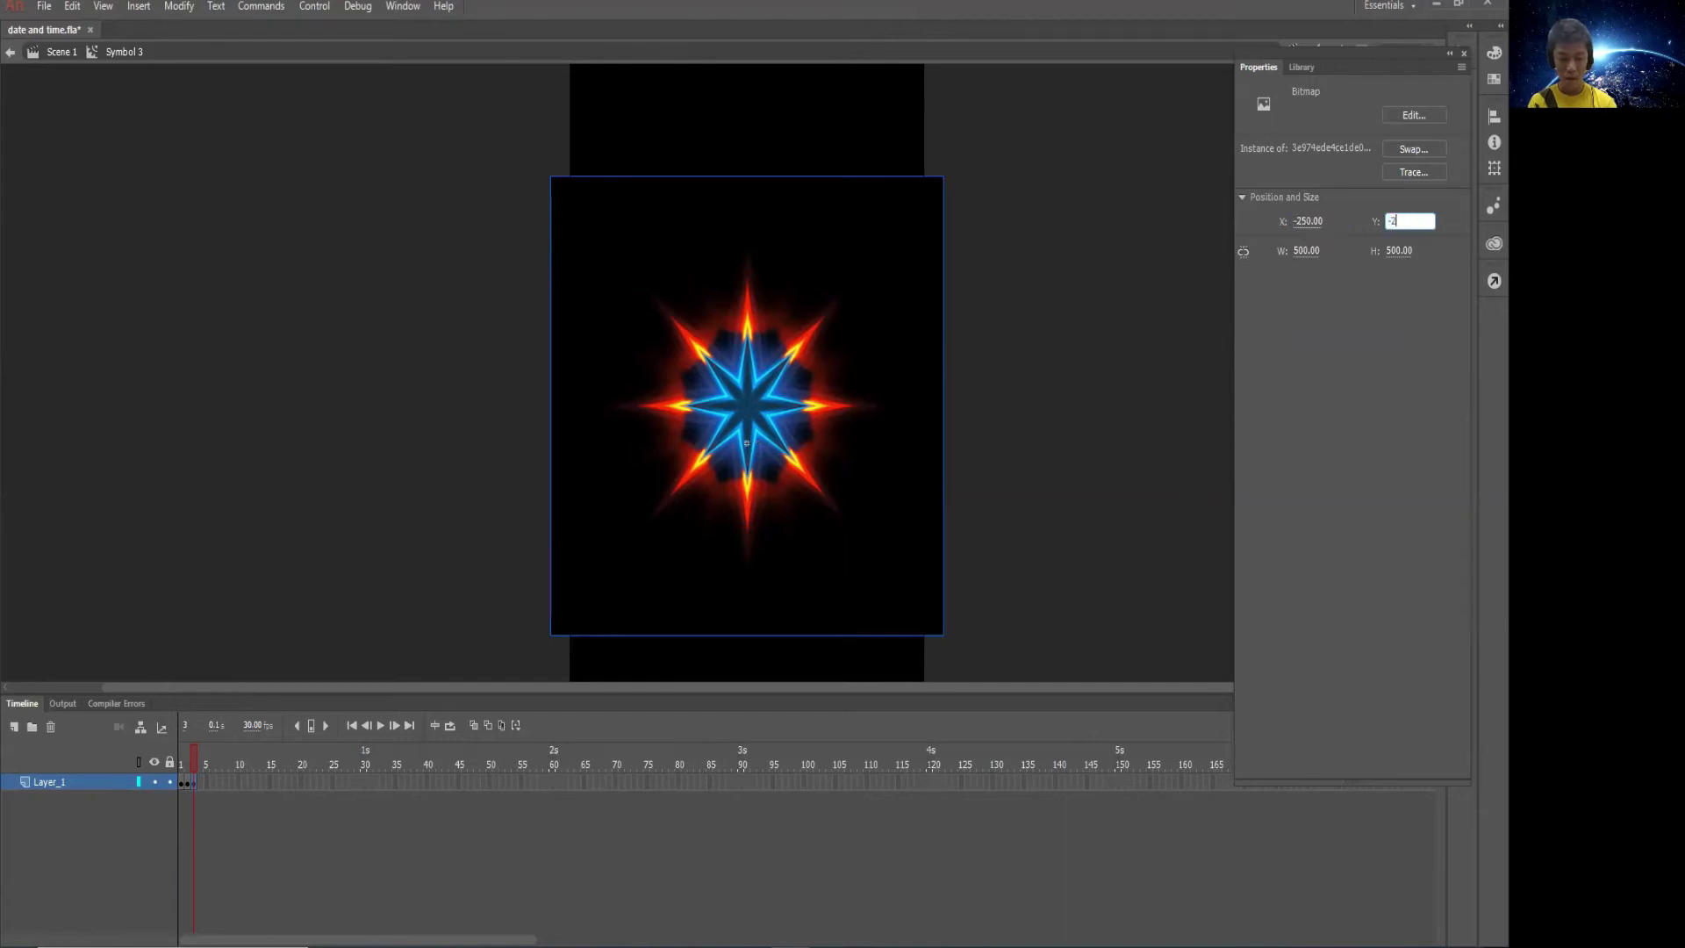
{"action": "left_click", "coordinate": [1097, 364]}
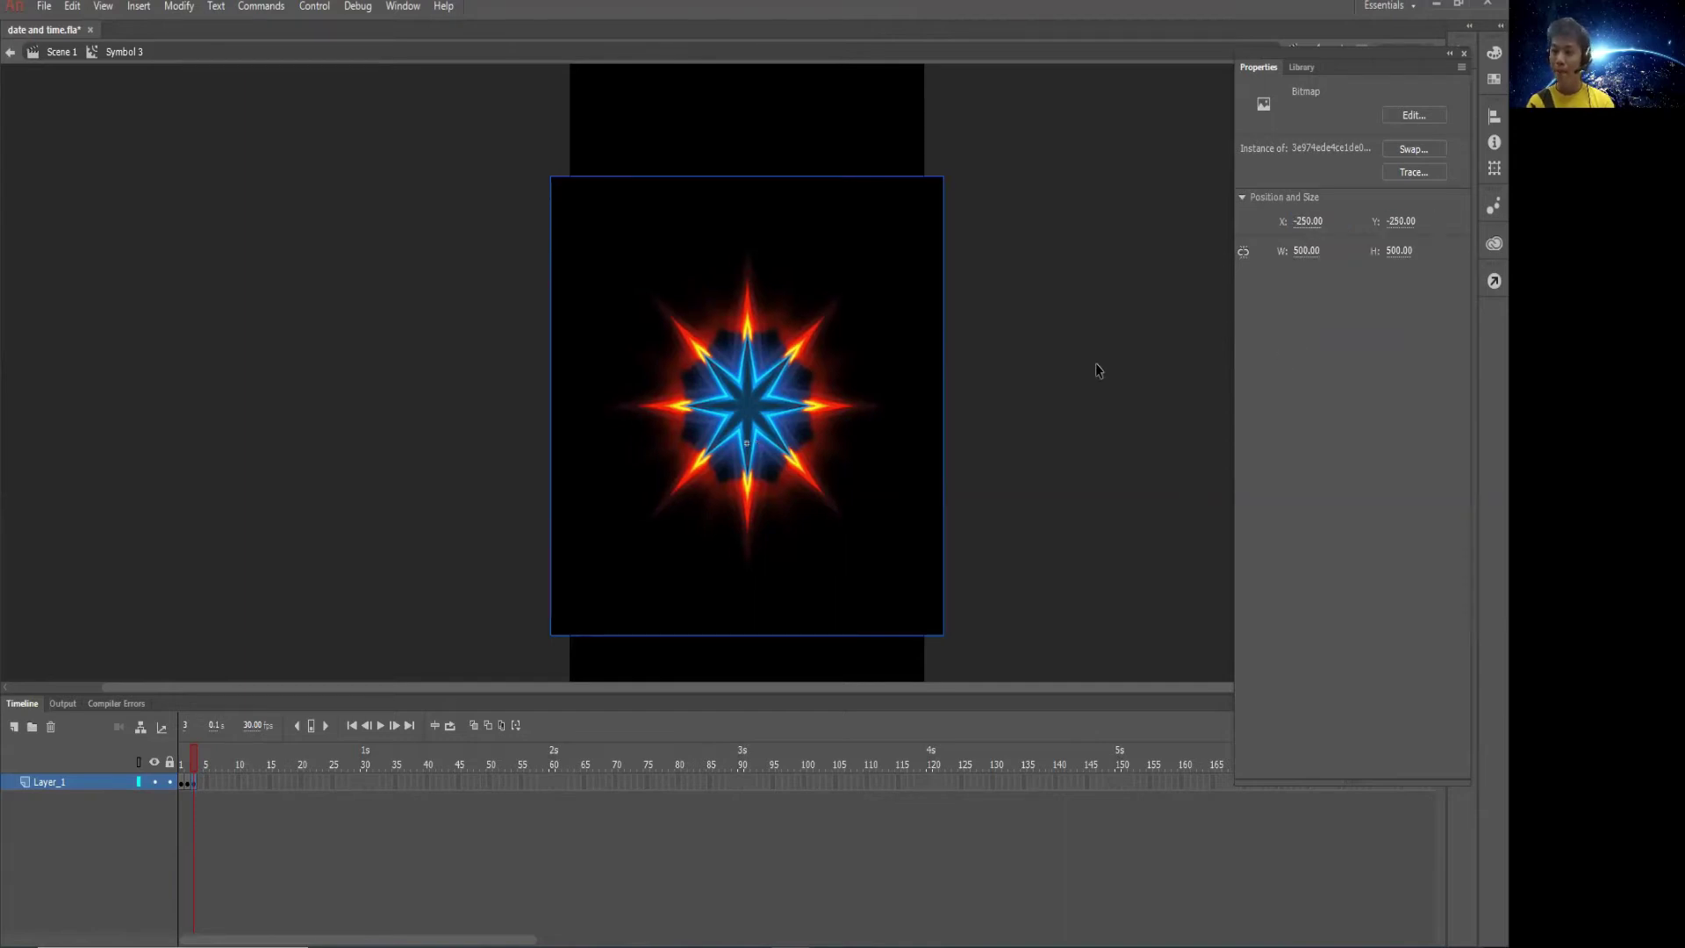
Insert a blank keyframe at frame 4 and place the fourth flower bitmap from the imported folder on the stage
{"action": "right_click", "coordinate": [204, 788]}
{"action": "left_click", "coordinate": [263, 423]}
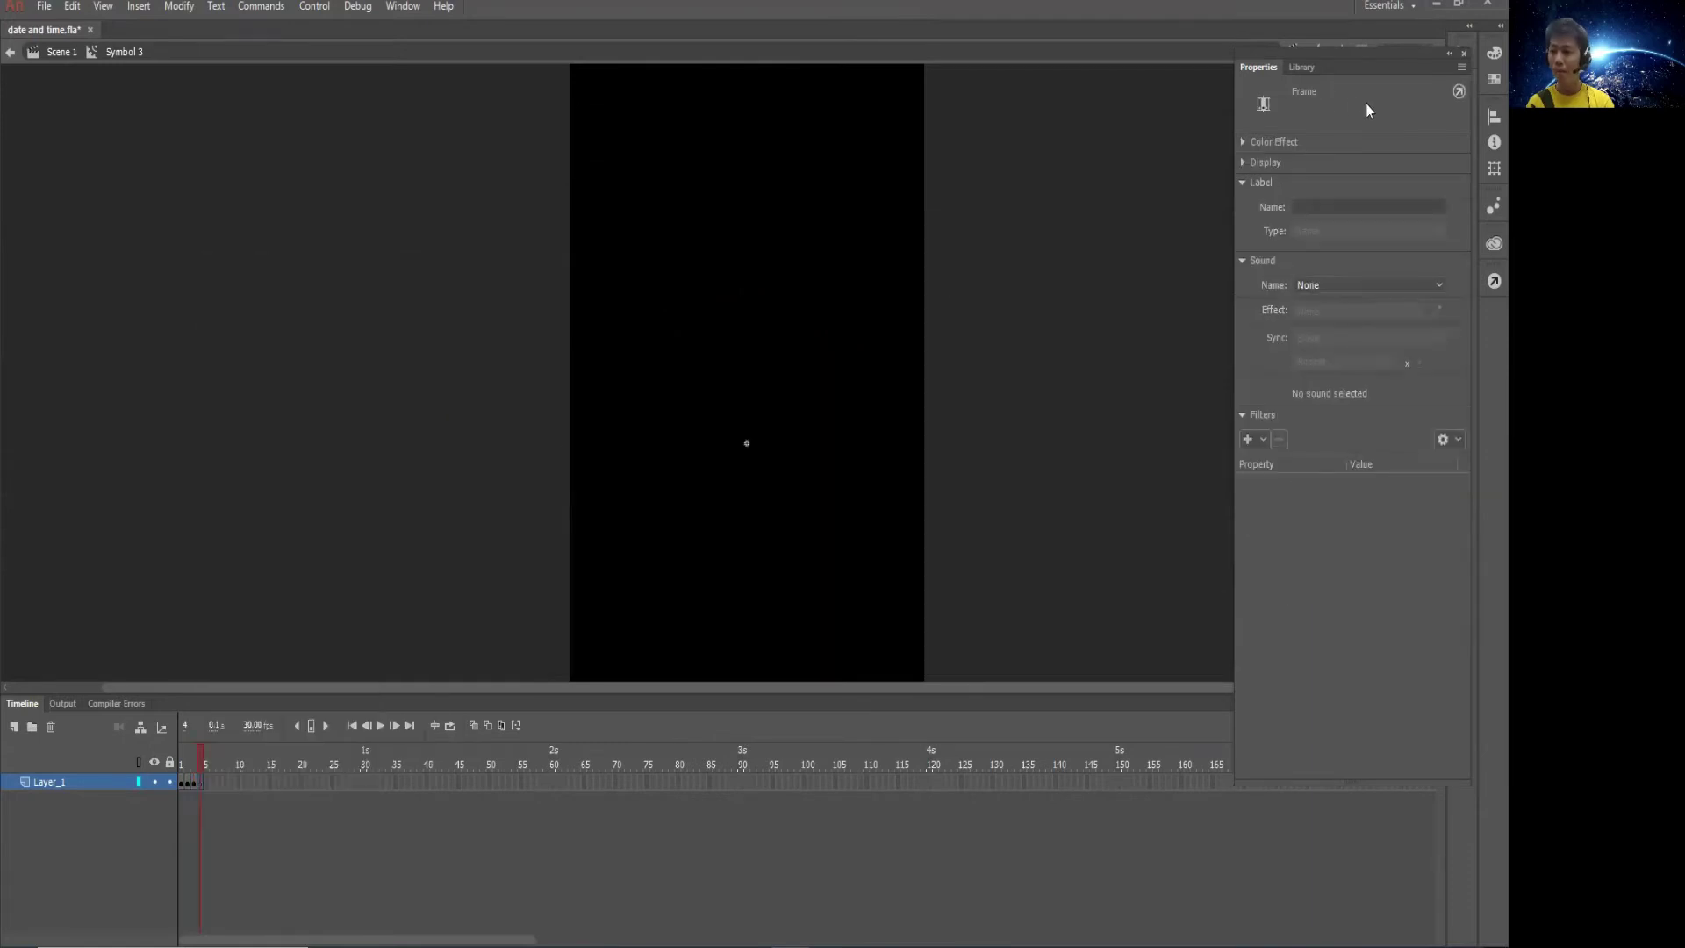
{"action": "left_click", "coordinate": [1303, 66]}
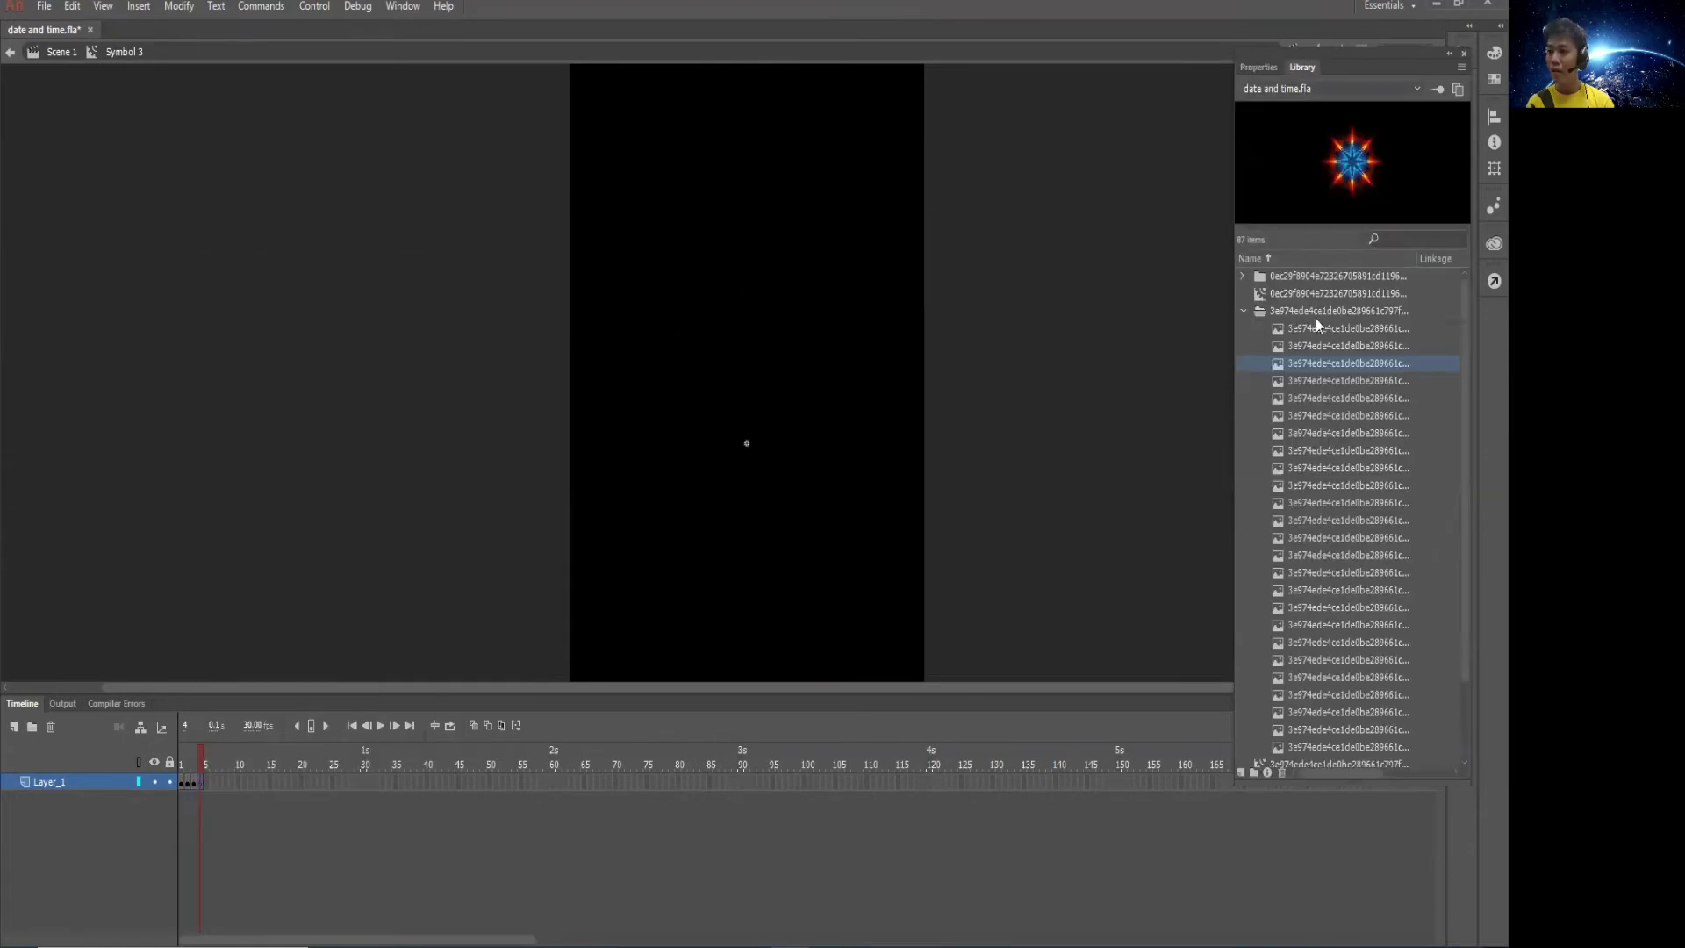
{"action": "left_click", "coordinate": [1298, 382]}
{"action": "left_click_drag", "start_coordinate": [855, 439], "coordinate": [733, 435]}
Set the frame 4 bitmap's position to X -250 and Y -250
{"action": "left_click", "coordinate": [1258, 67]}
{"action": "left_click", "coordinate": [1306, 221]}
{"action": "type", "text": "-250"}
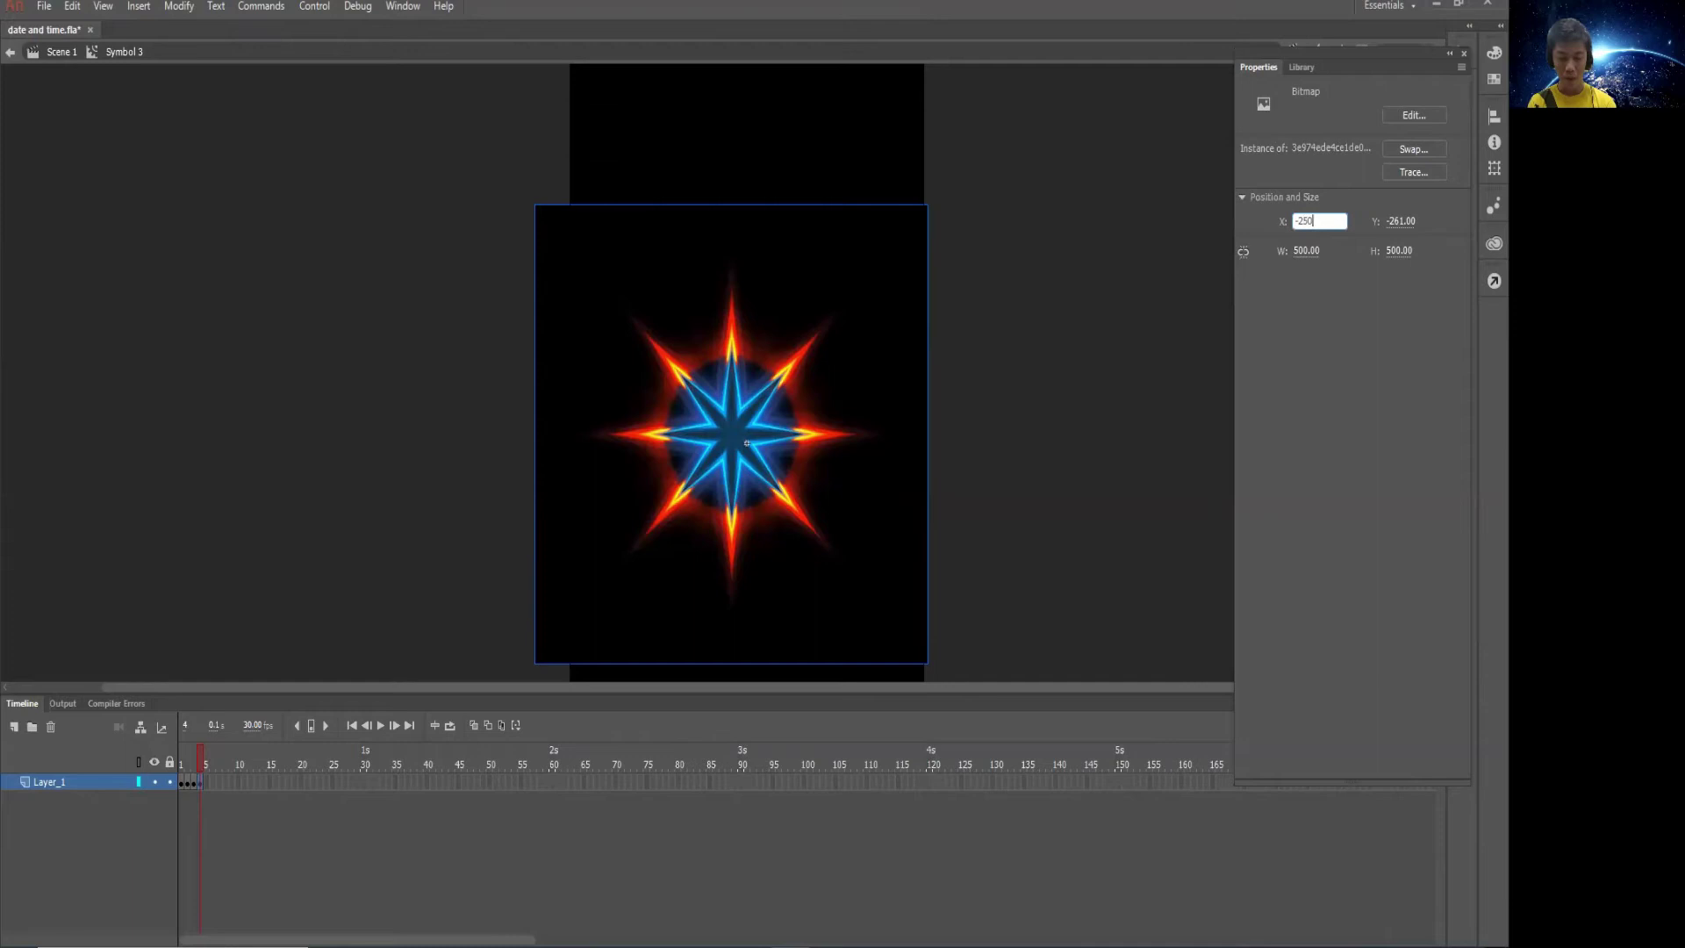
{"action": "key", "text": "Tab"}
{"action": "type", "text": "-250"}
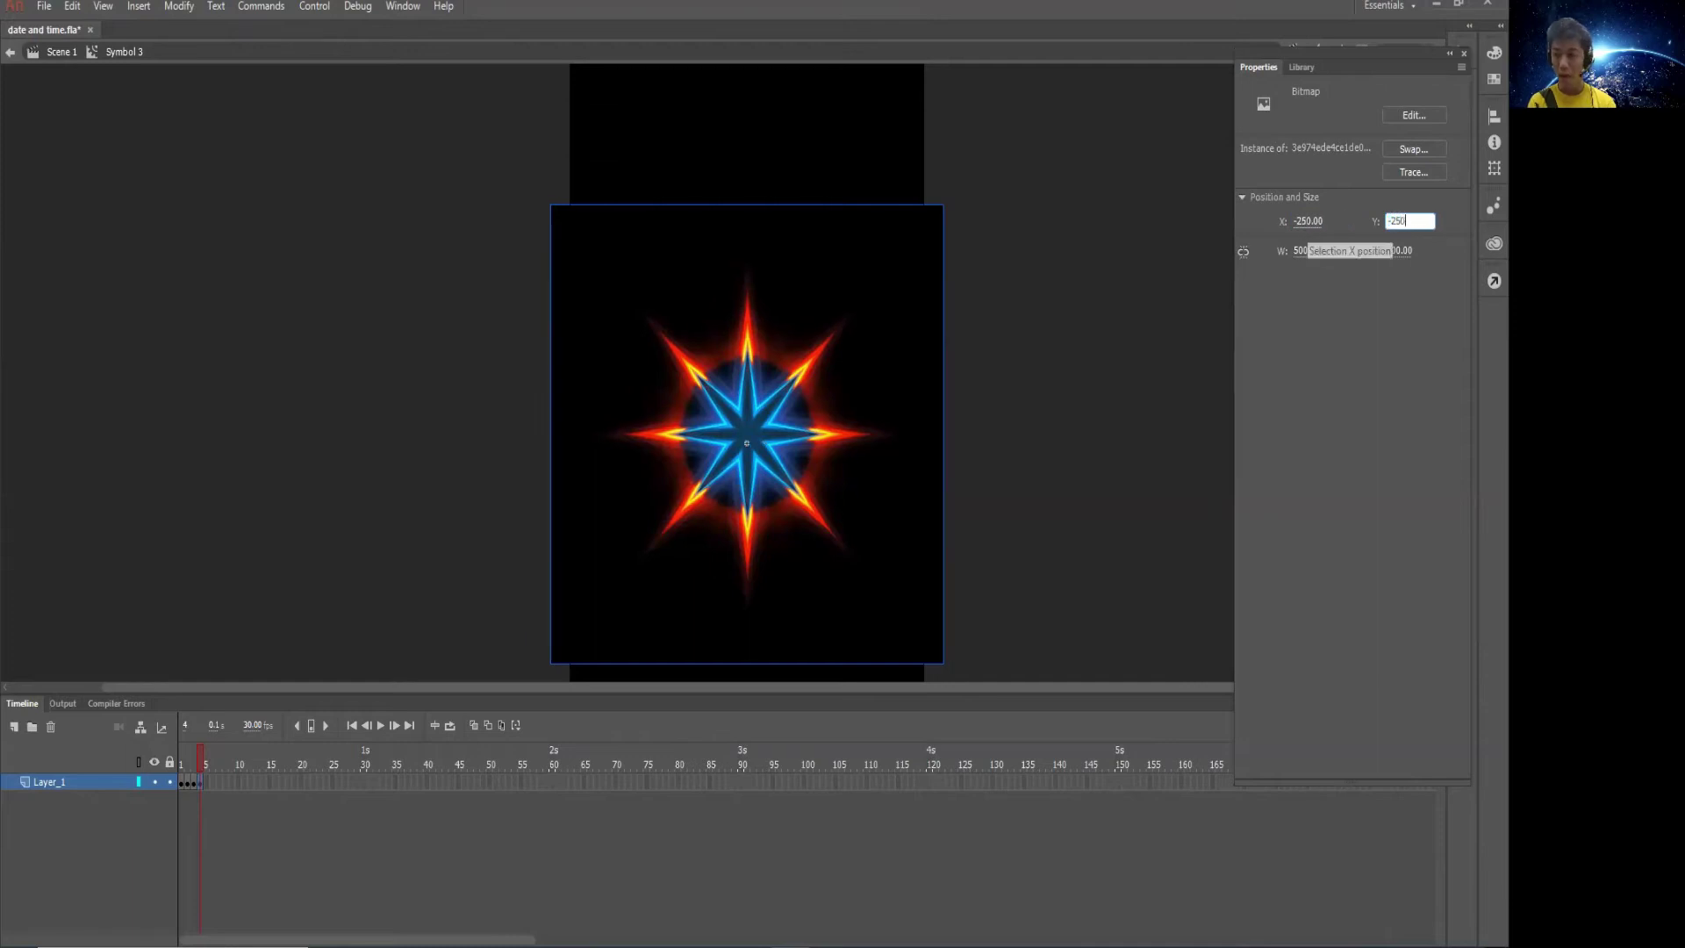
{"action": "key", "text": "Return"}
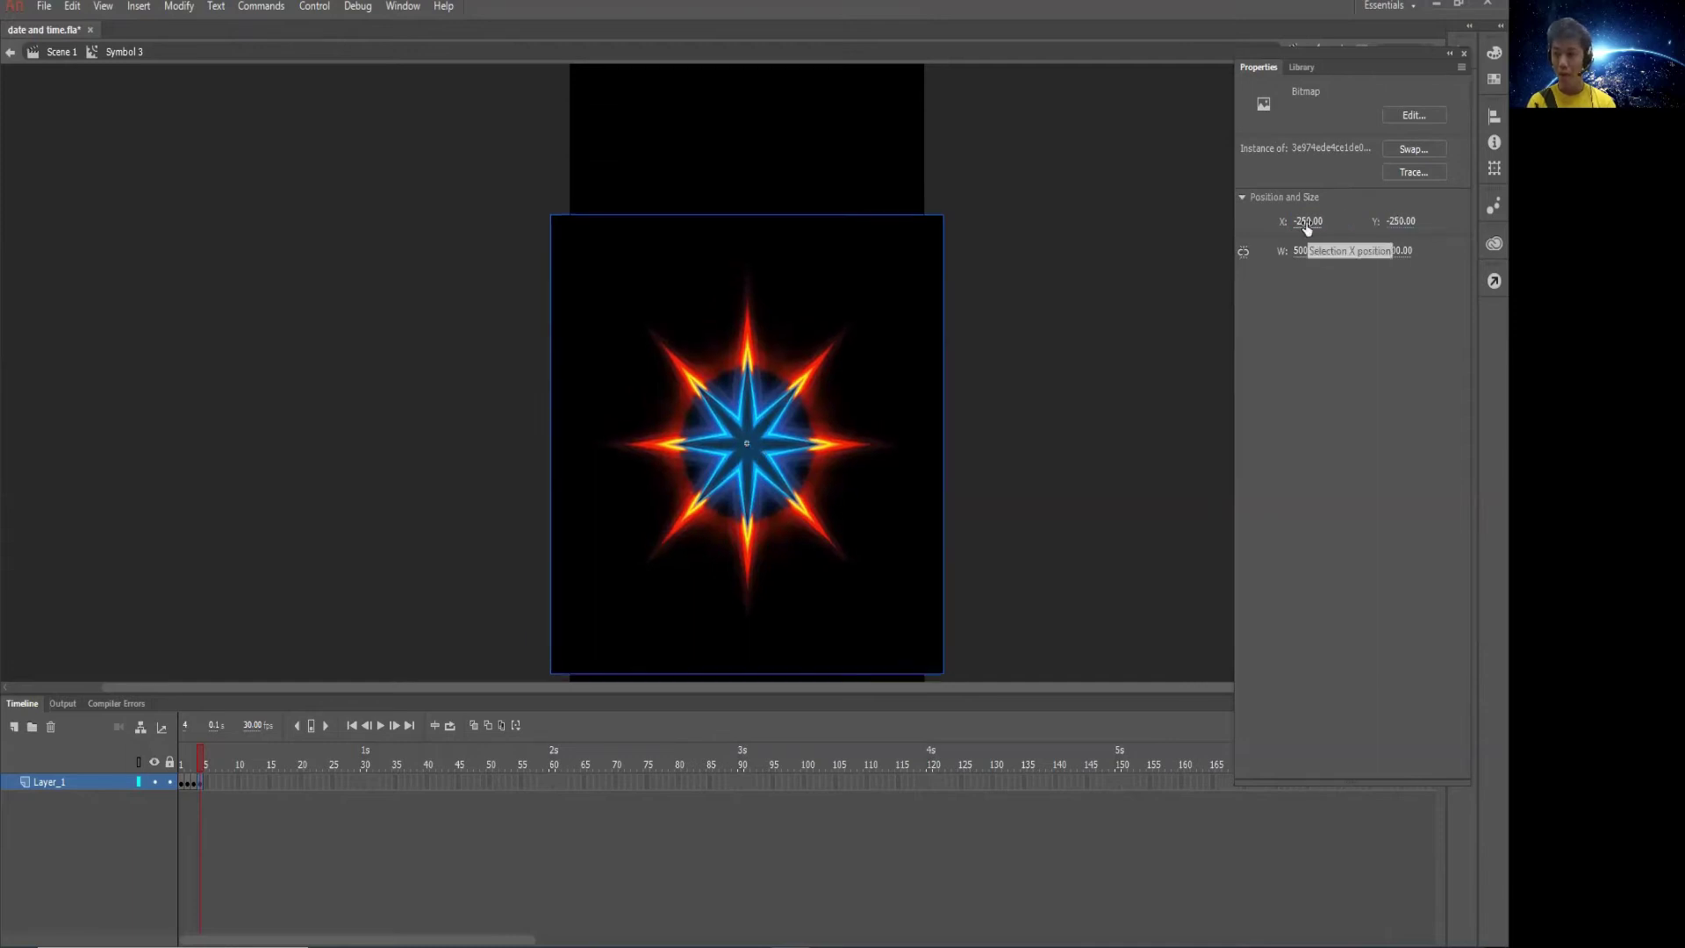
Insert a blank keyframe at frame 5 and place the fifth flower bitmap from the imported folder on the stage
{"action": "left_click", "coordinate": [207, 786]}
{"action": "right_click", "coordinate": [205, 786]}
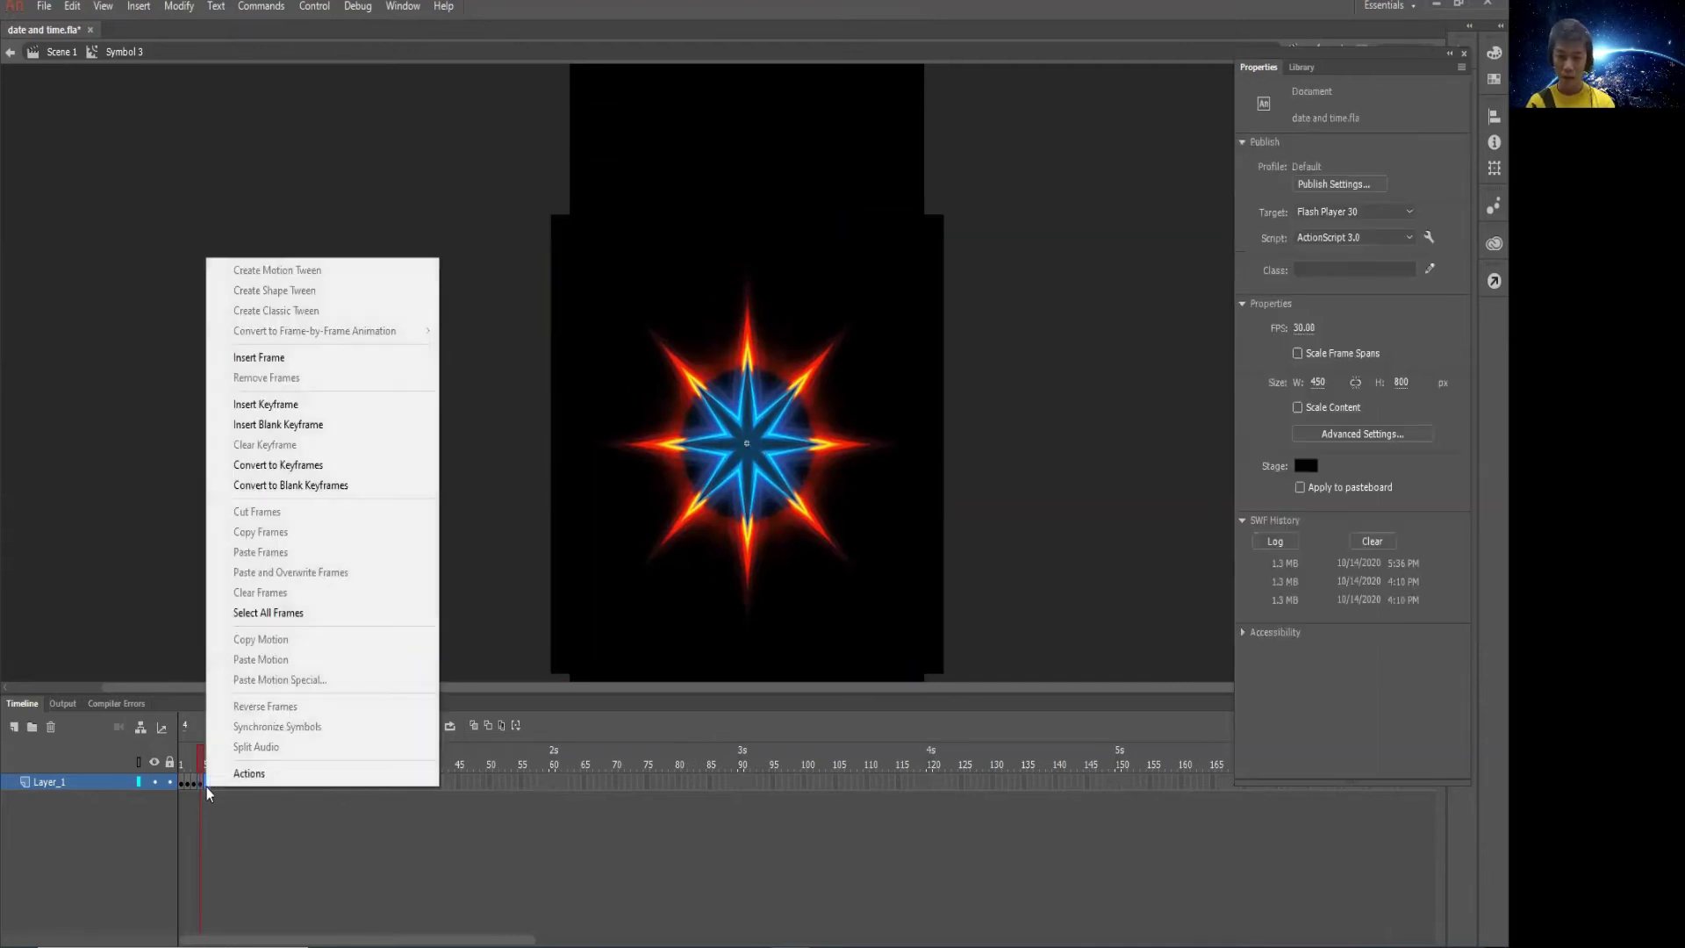
{"action": "left_click", "coordinate": [279, 425]}
{"action": "left_click", "coordinate": [1290, 65]}
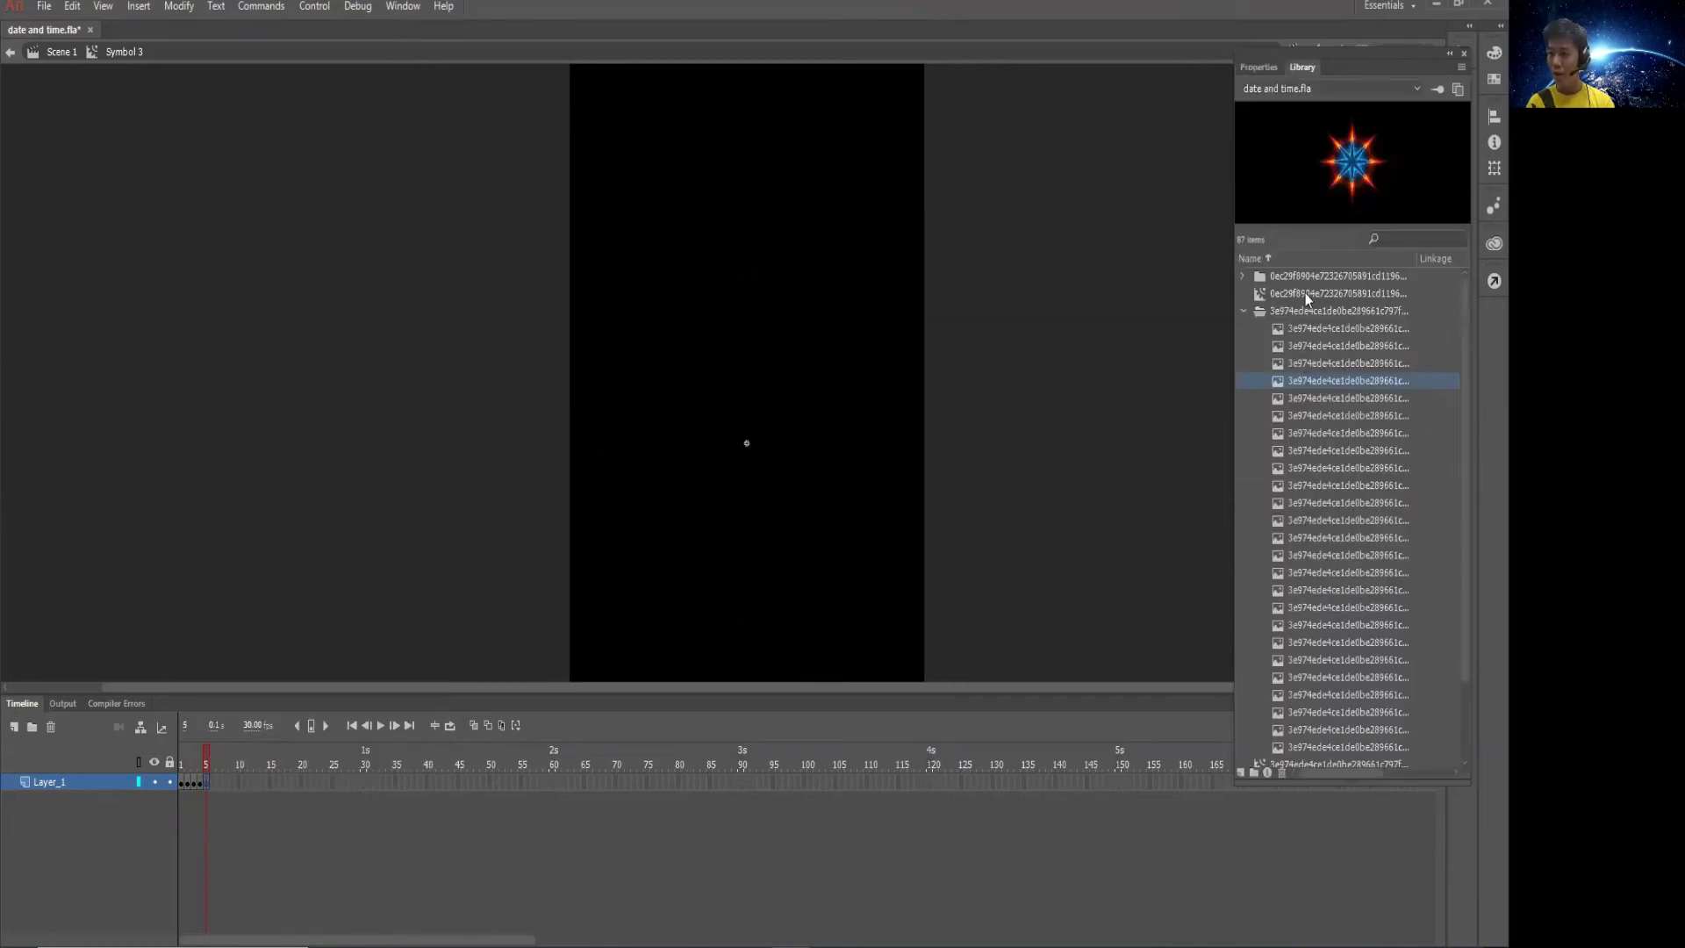
{"action": "left_click_drag", "start_coordinate": [1307, 399], "coordinate": [693, 431]}
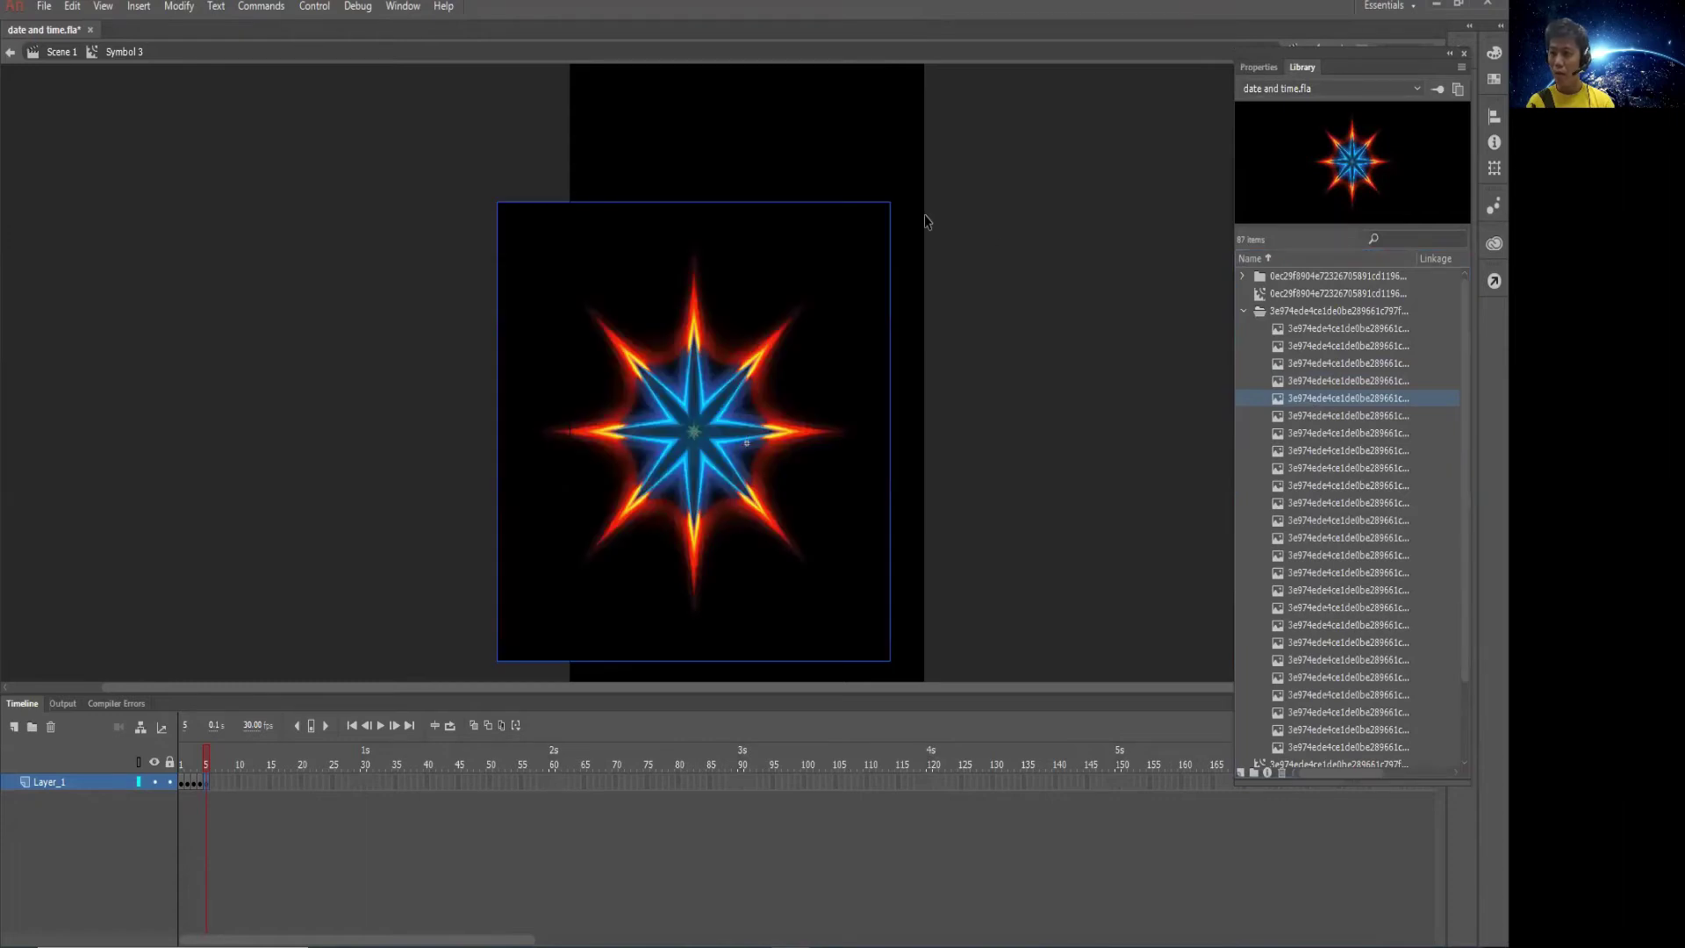
Set the frame 5 bitmap's position to X -250 and Y -250
{"action": "left_click", "coordinate": [1259, 67]}
{"action": "left_click", "coordinate": [1304, 221]}
{"action": "type", "text": "-"}
{"action": "key", "text": "Tab"}
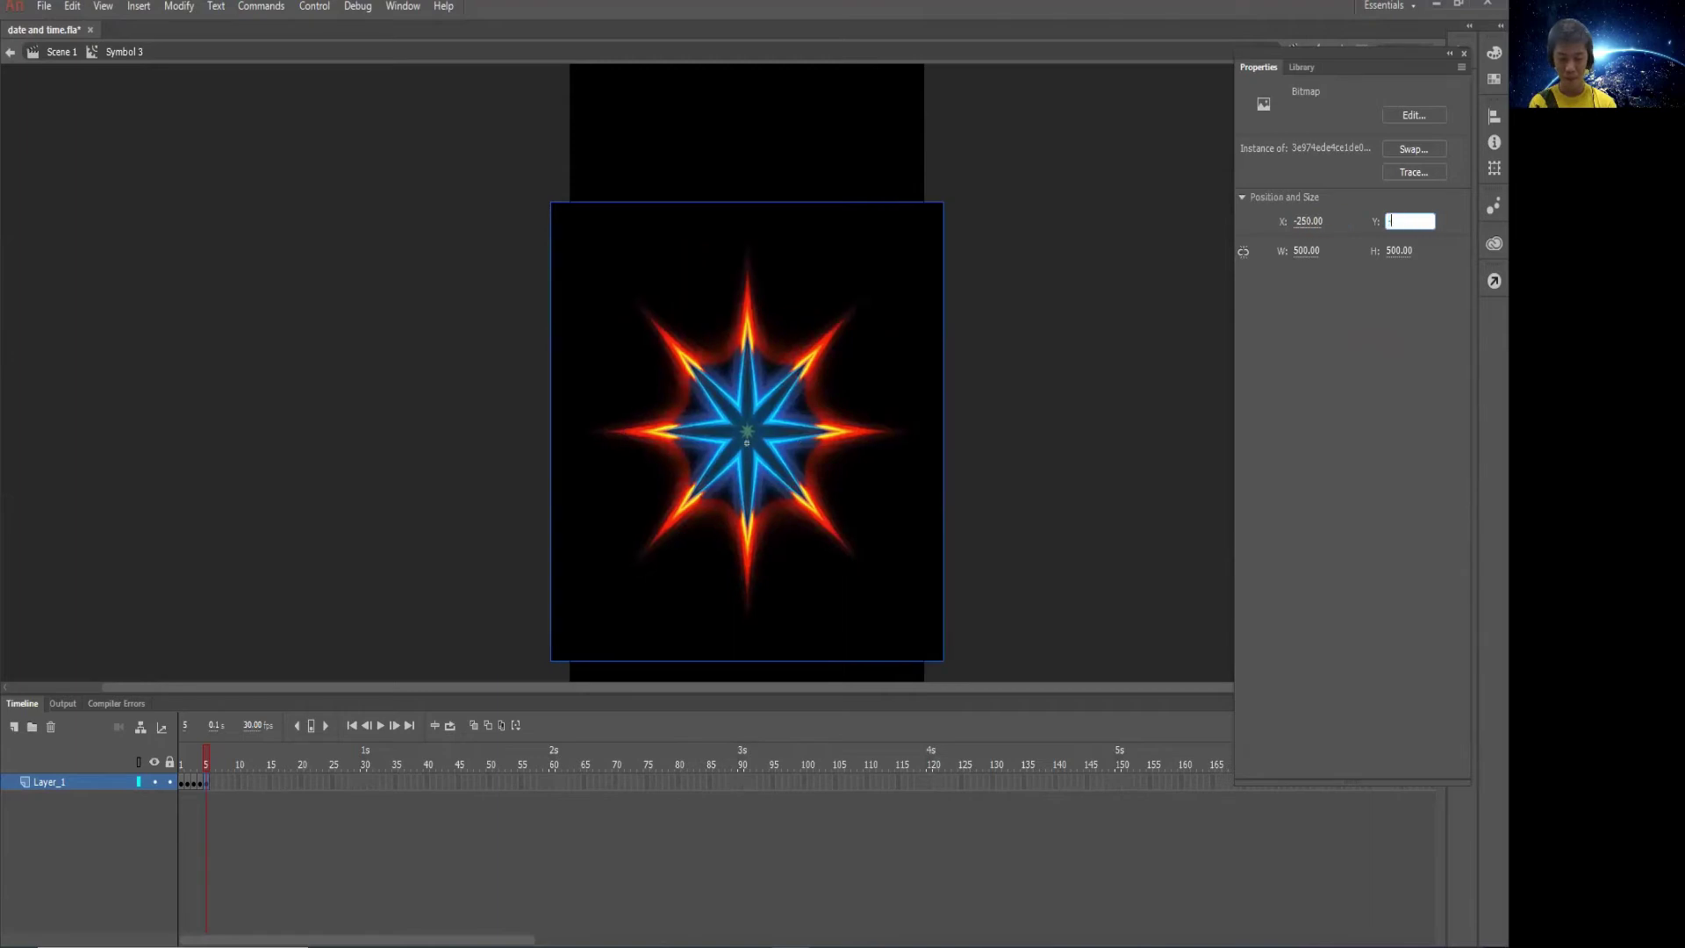
{"action": "type", "text": "-25"}
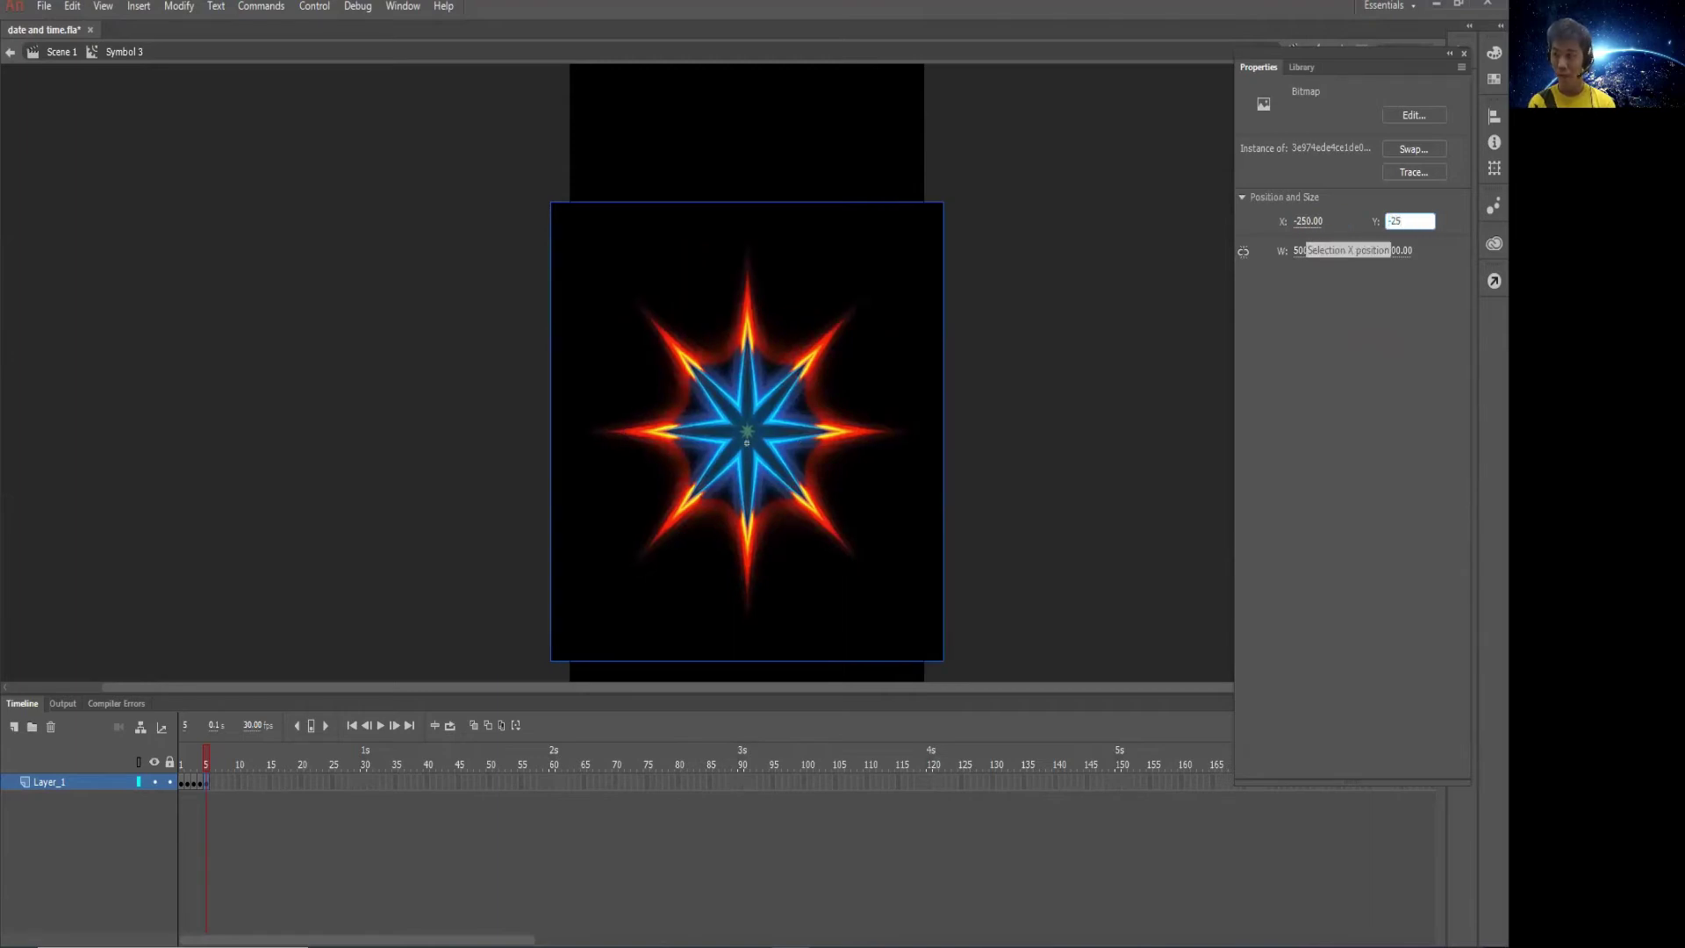
{"action": "type", "text": "0"}
{"action": "key", "text": "Return"}
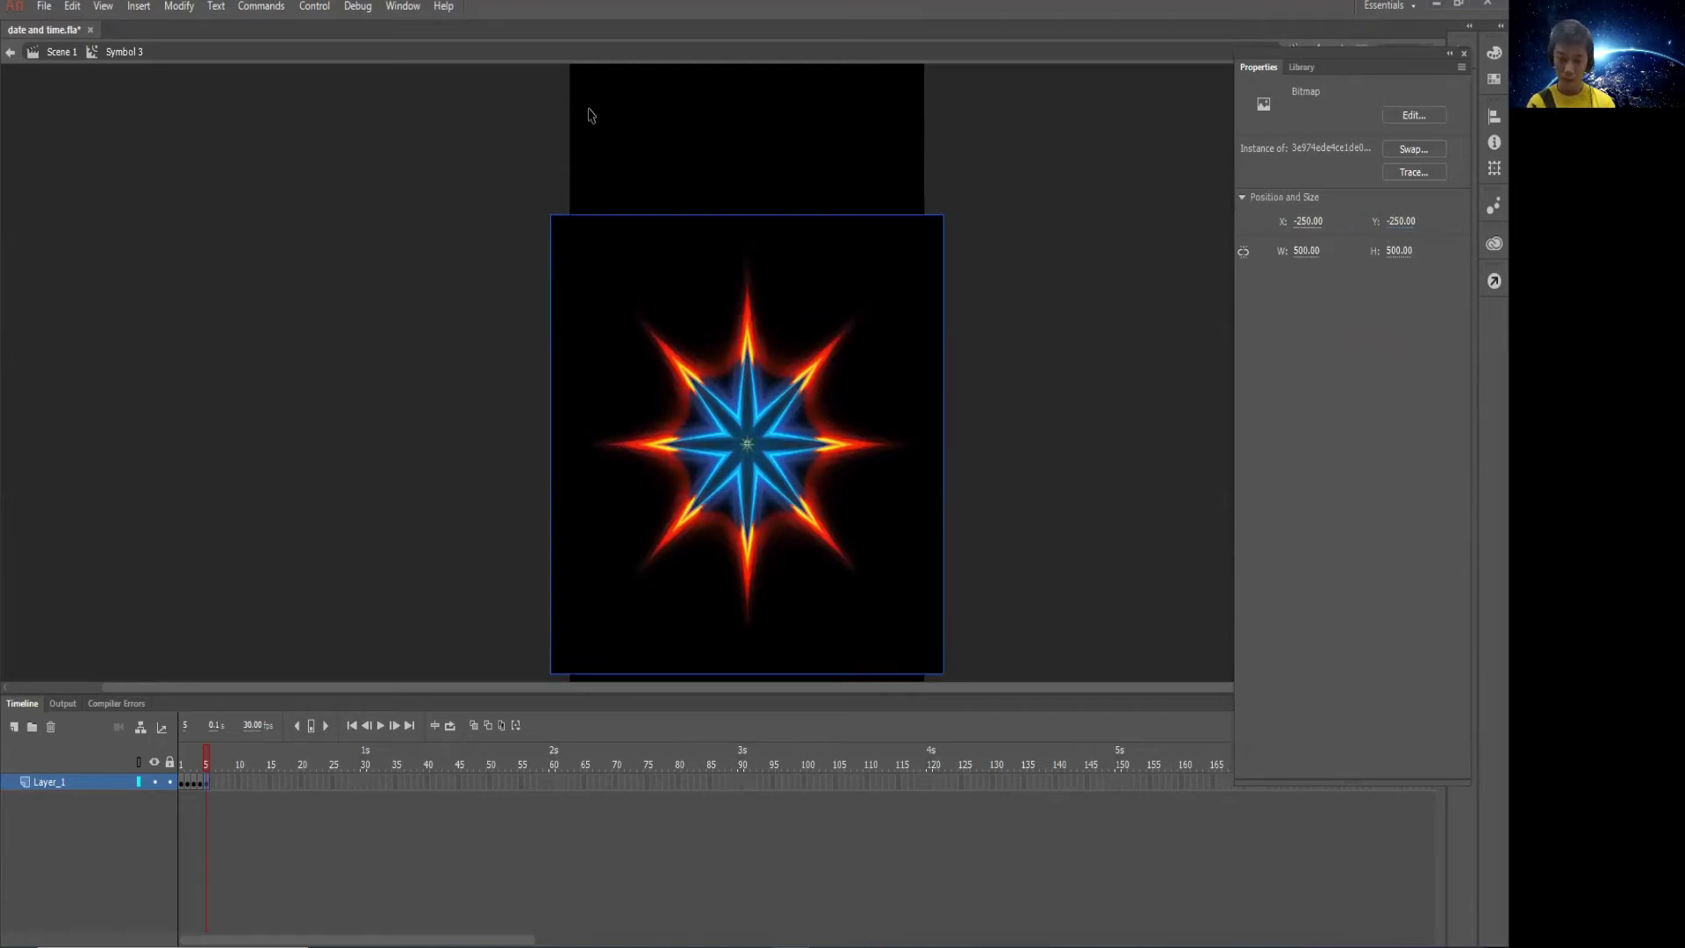
Insert a blank keyframe at frame 6 and place the sixth flower bitmap from the imported folder on the stage
{"action": "left_click", "coordinate": [213, 786]}
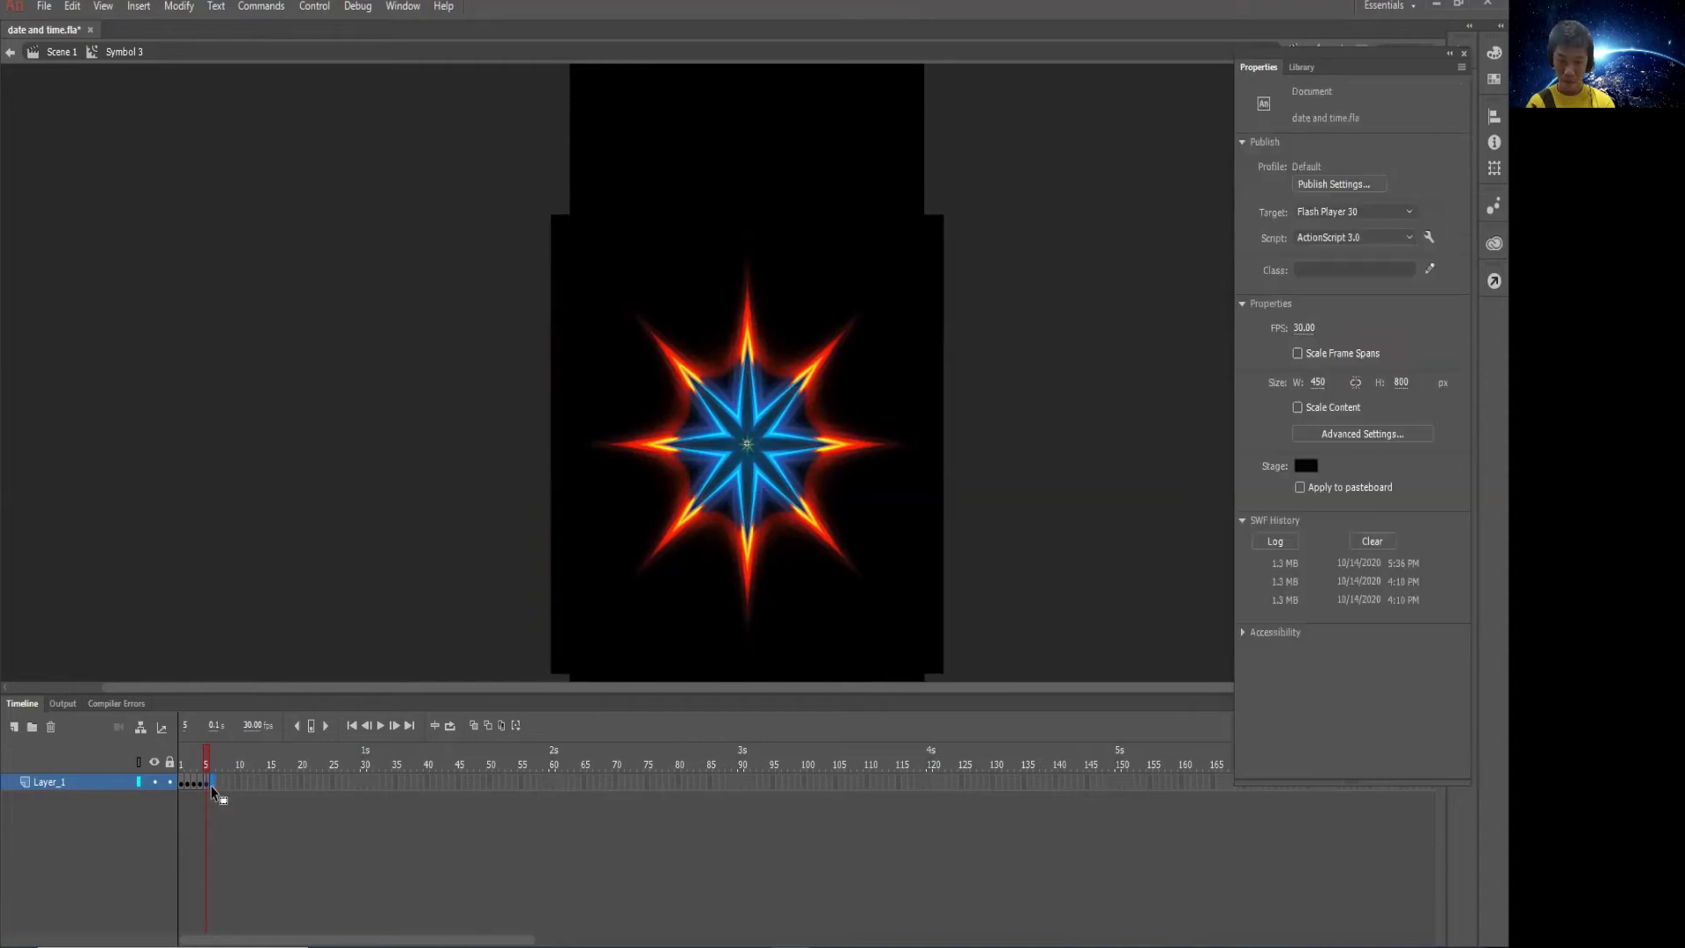
{"action": "right_click", "coordinate": [211, 787]}
{"action": "left_click", "coordinate": [285, 425]}
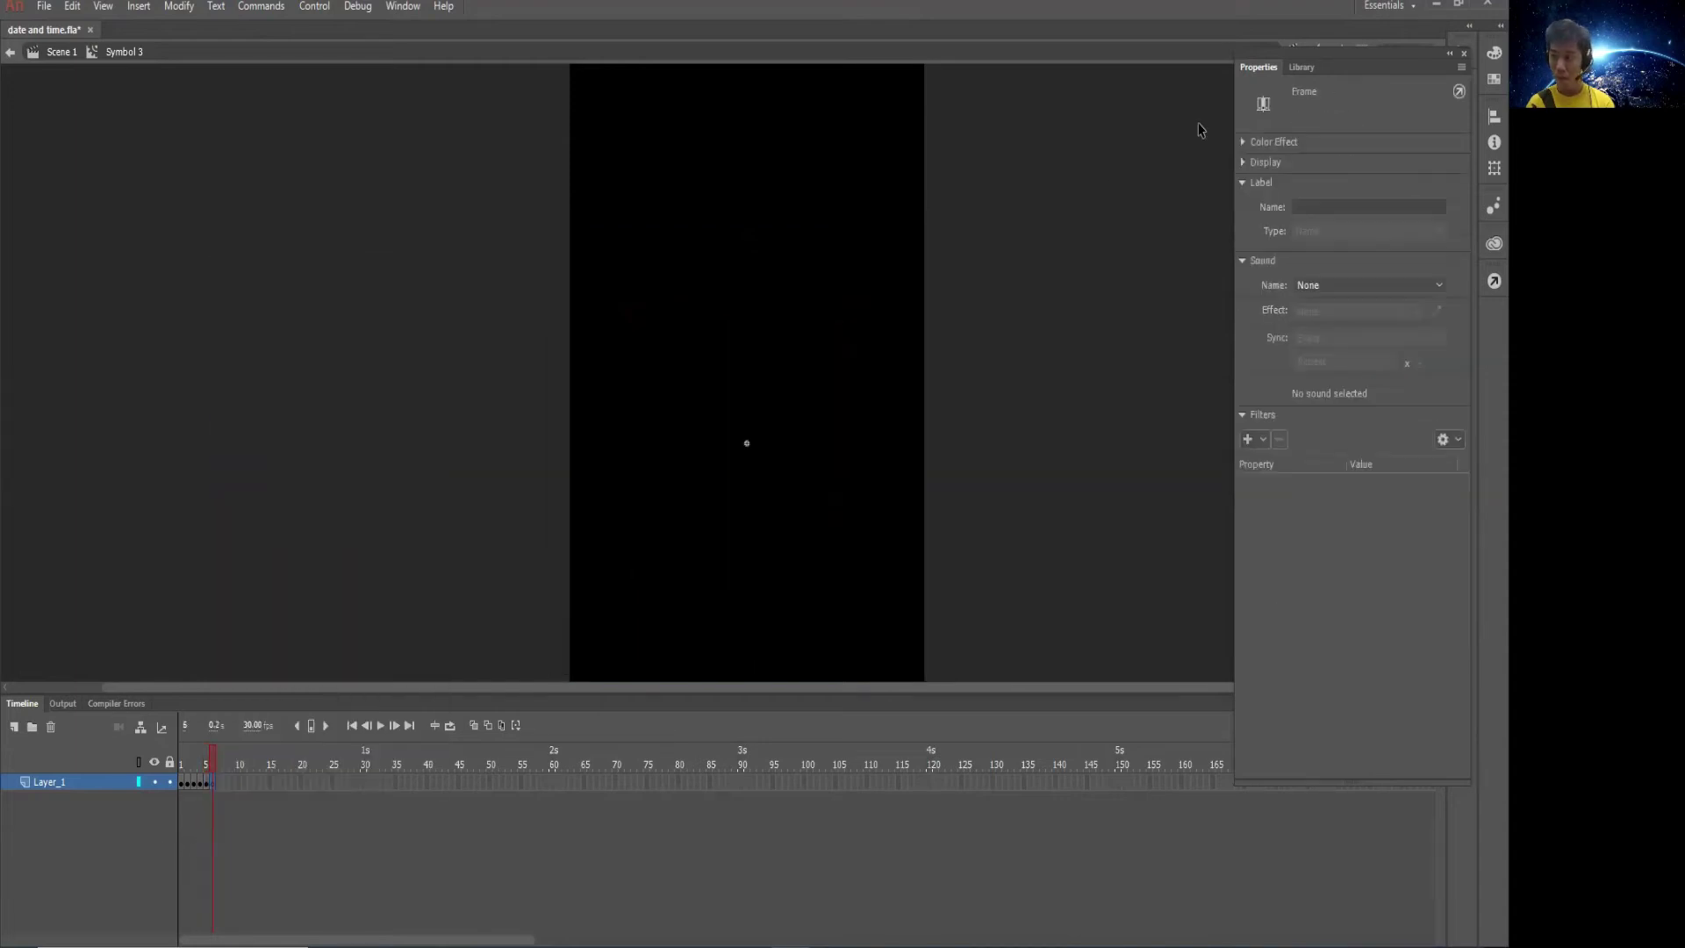
{"action": "left_click", "coordinate": [1294, 69]}
{"action": "left_click_drag", "start_coordinate": [1305, 418], "coordinate": [731, 406]}
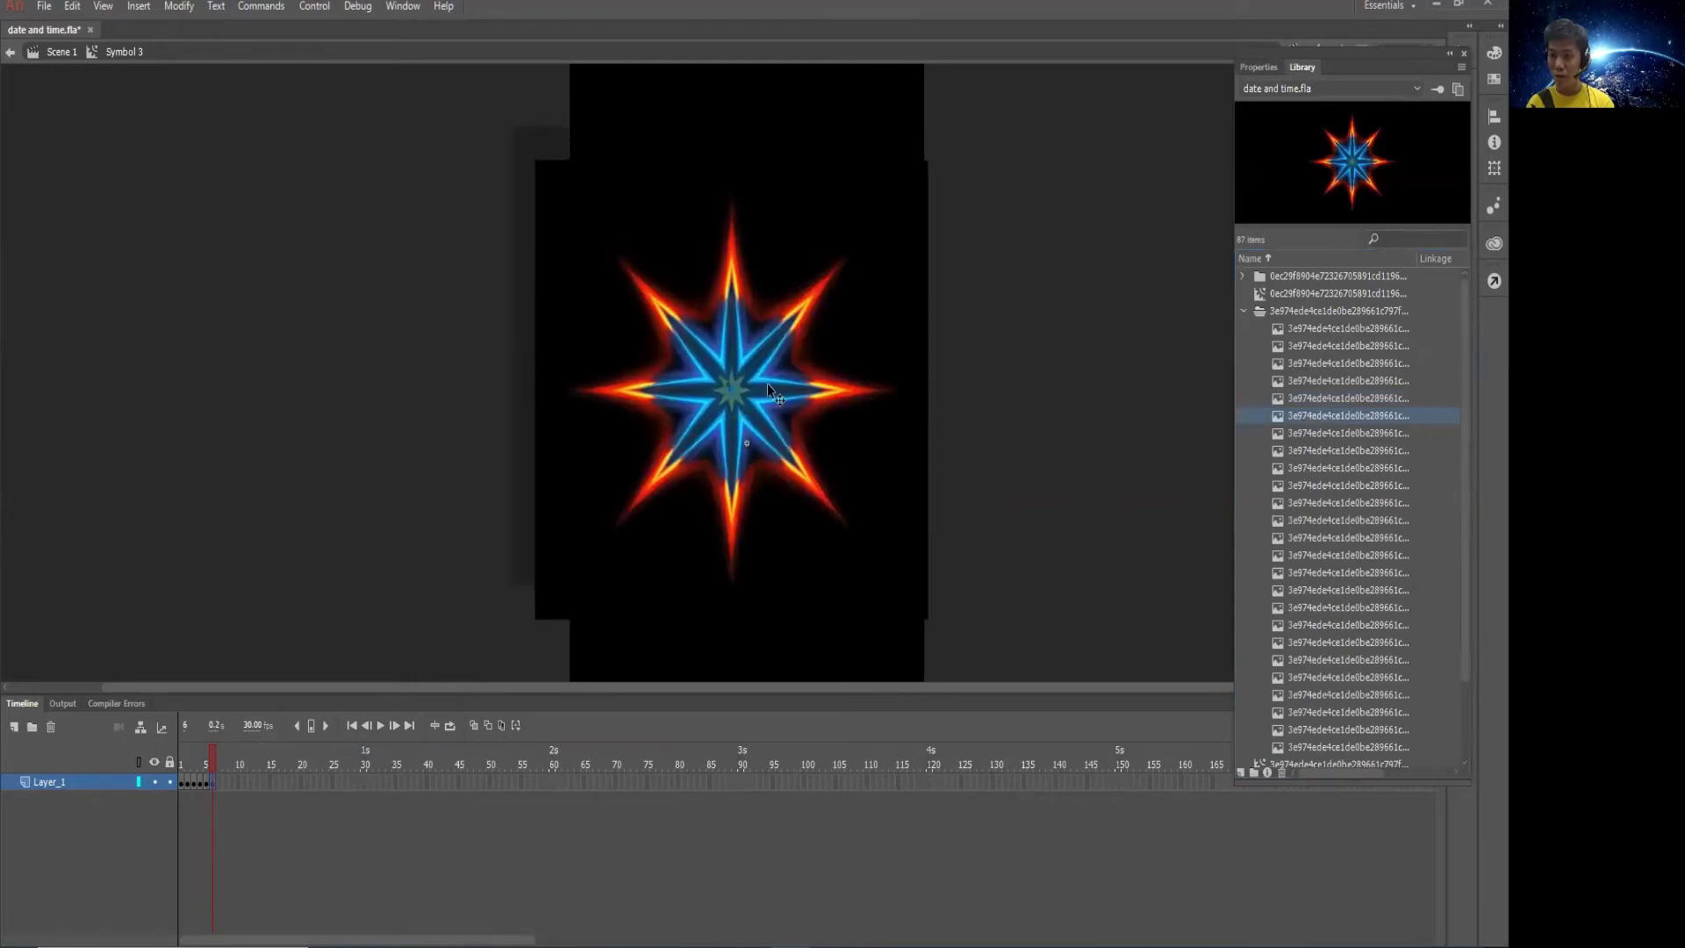
Set the frame 6 bitmap's position to X -250 and Y -250
{"action": "left_click", "coordinate": [1259, 69]}
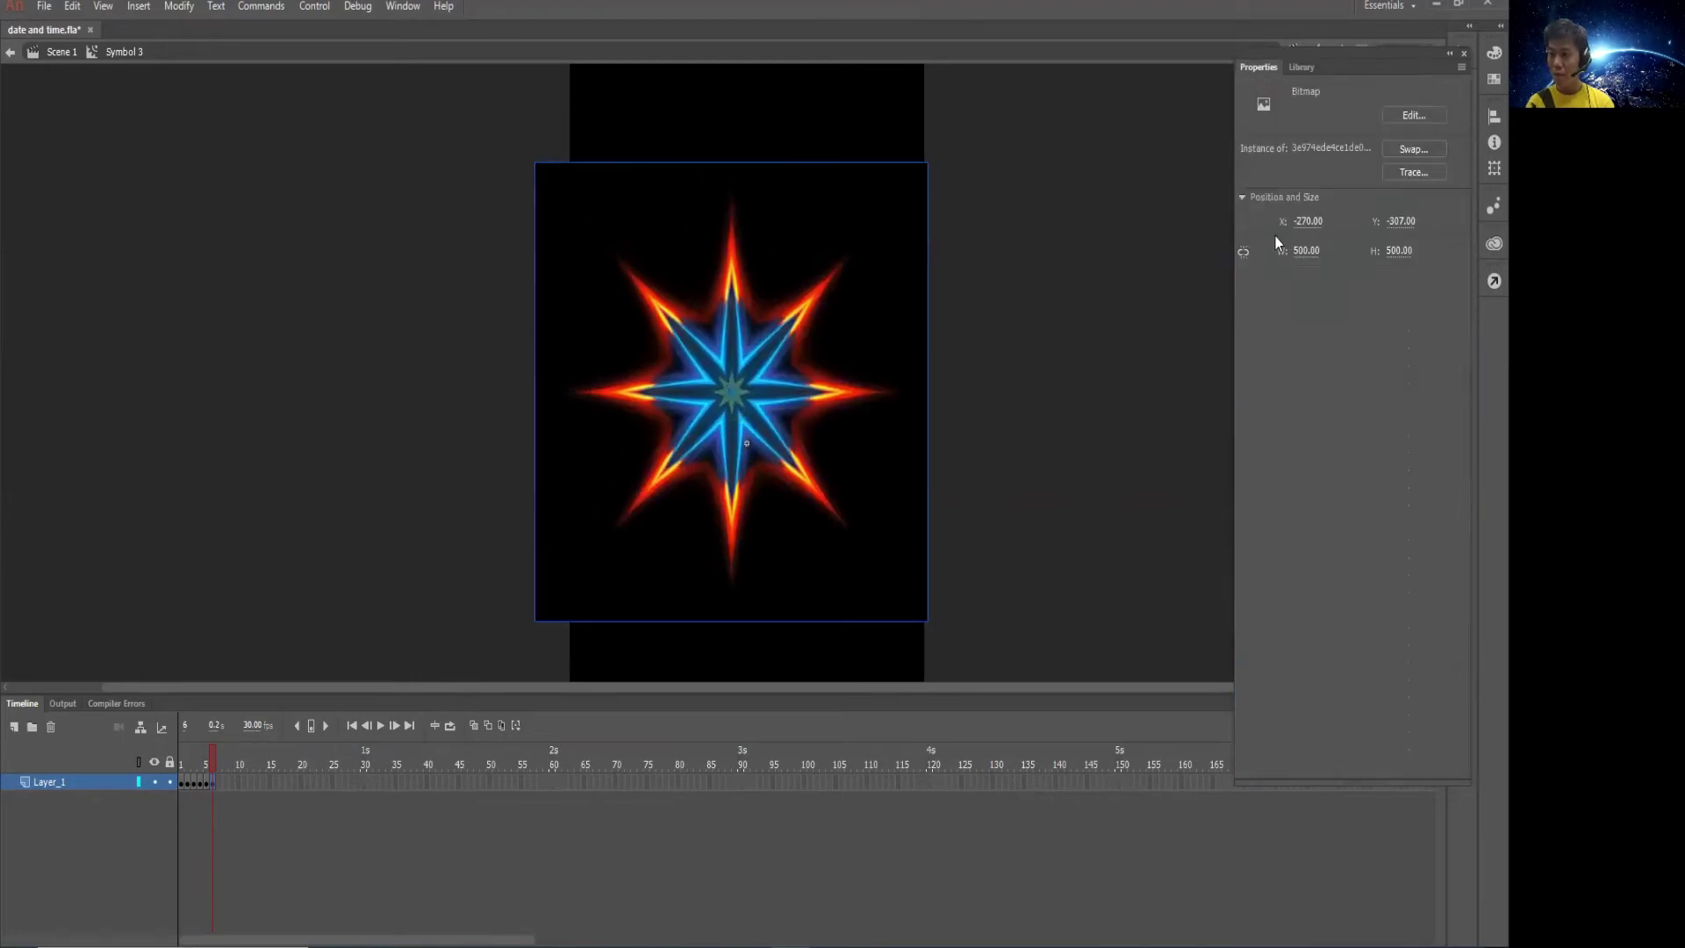
{"action": "left_click", "coordinate": [1294, 221]}
{"action": "type", "text": "-2"}
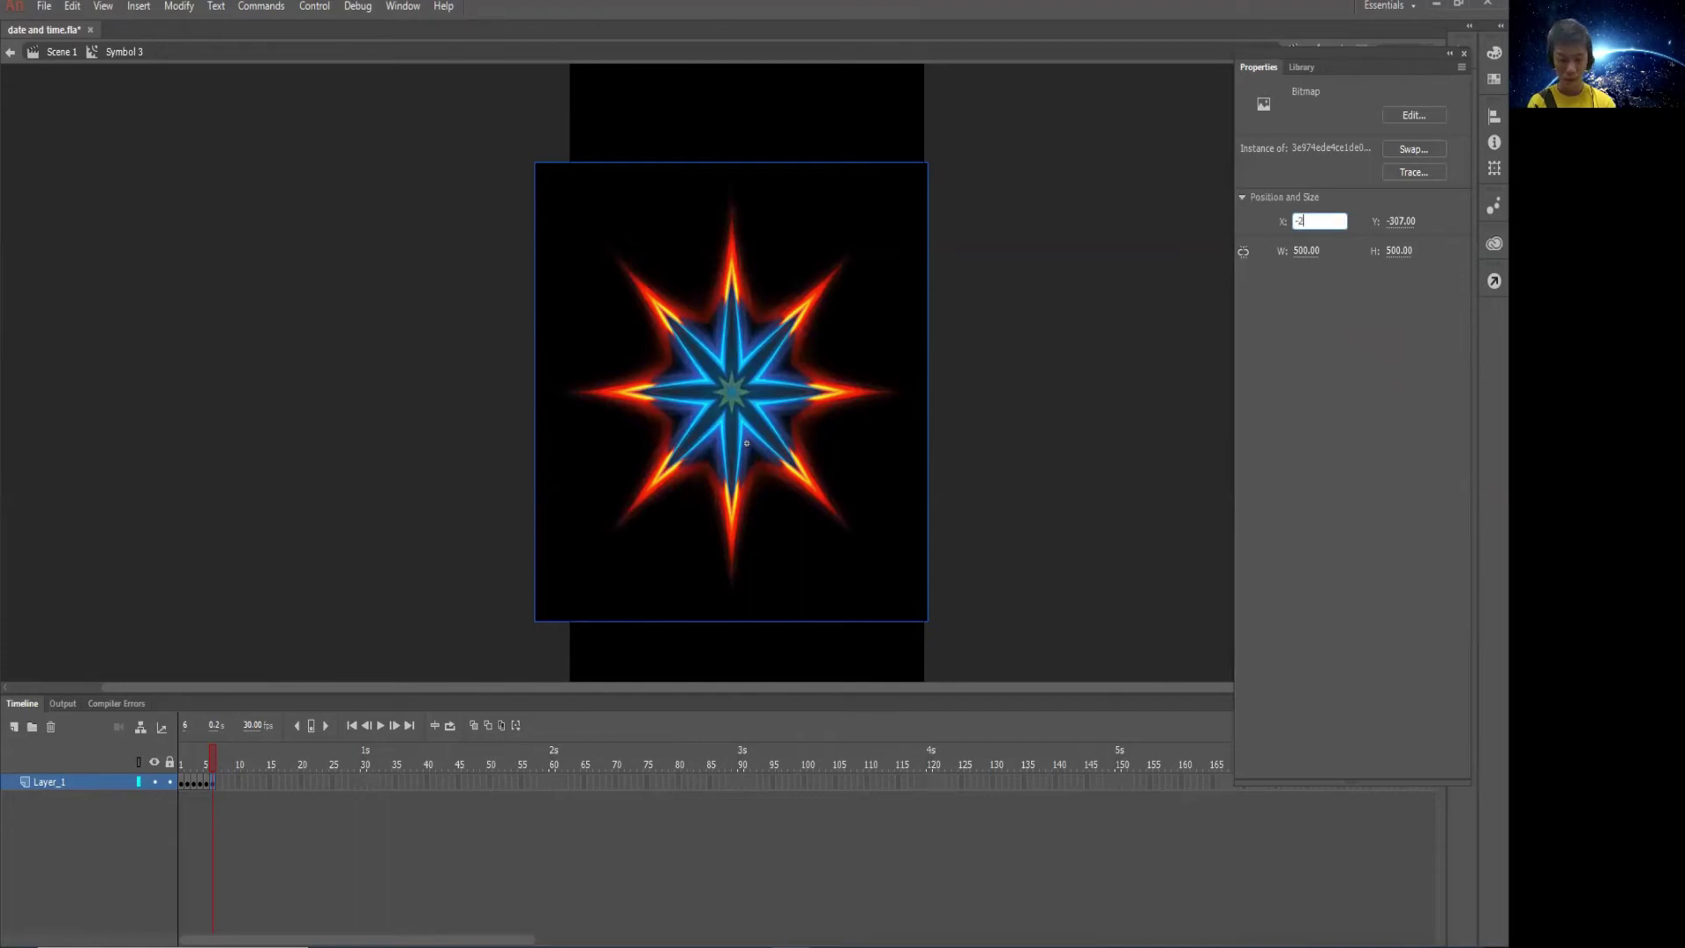
{"action": "type", "text": "50"}
{"action": "key", "text": "Tab"}
{"action": "type", "text": "-250"}
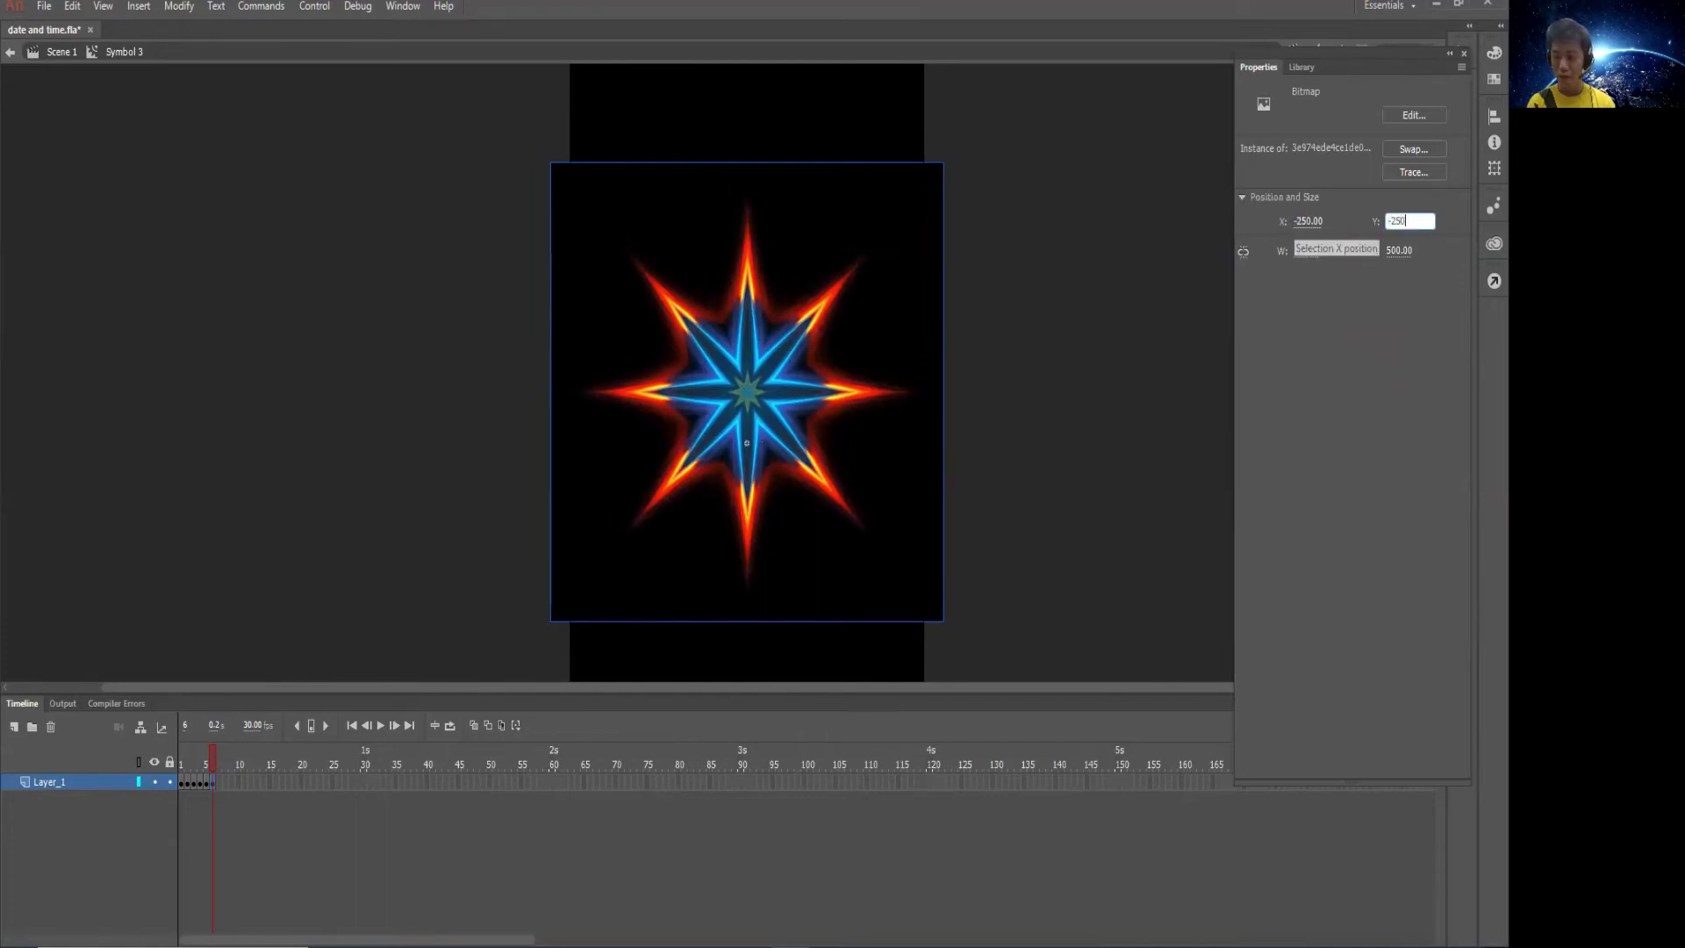
{"action": "key", "text": "Return"}
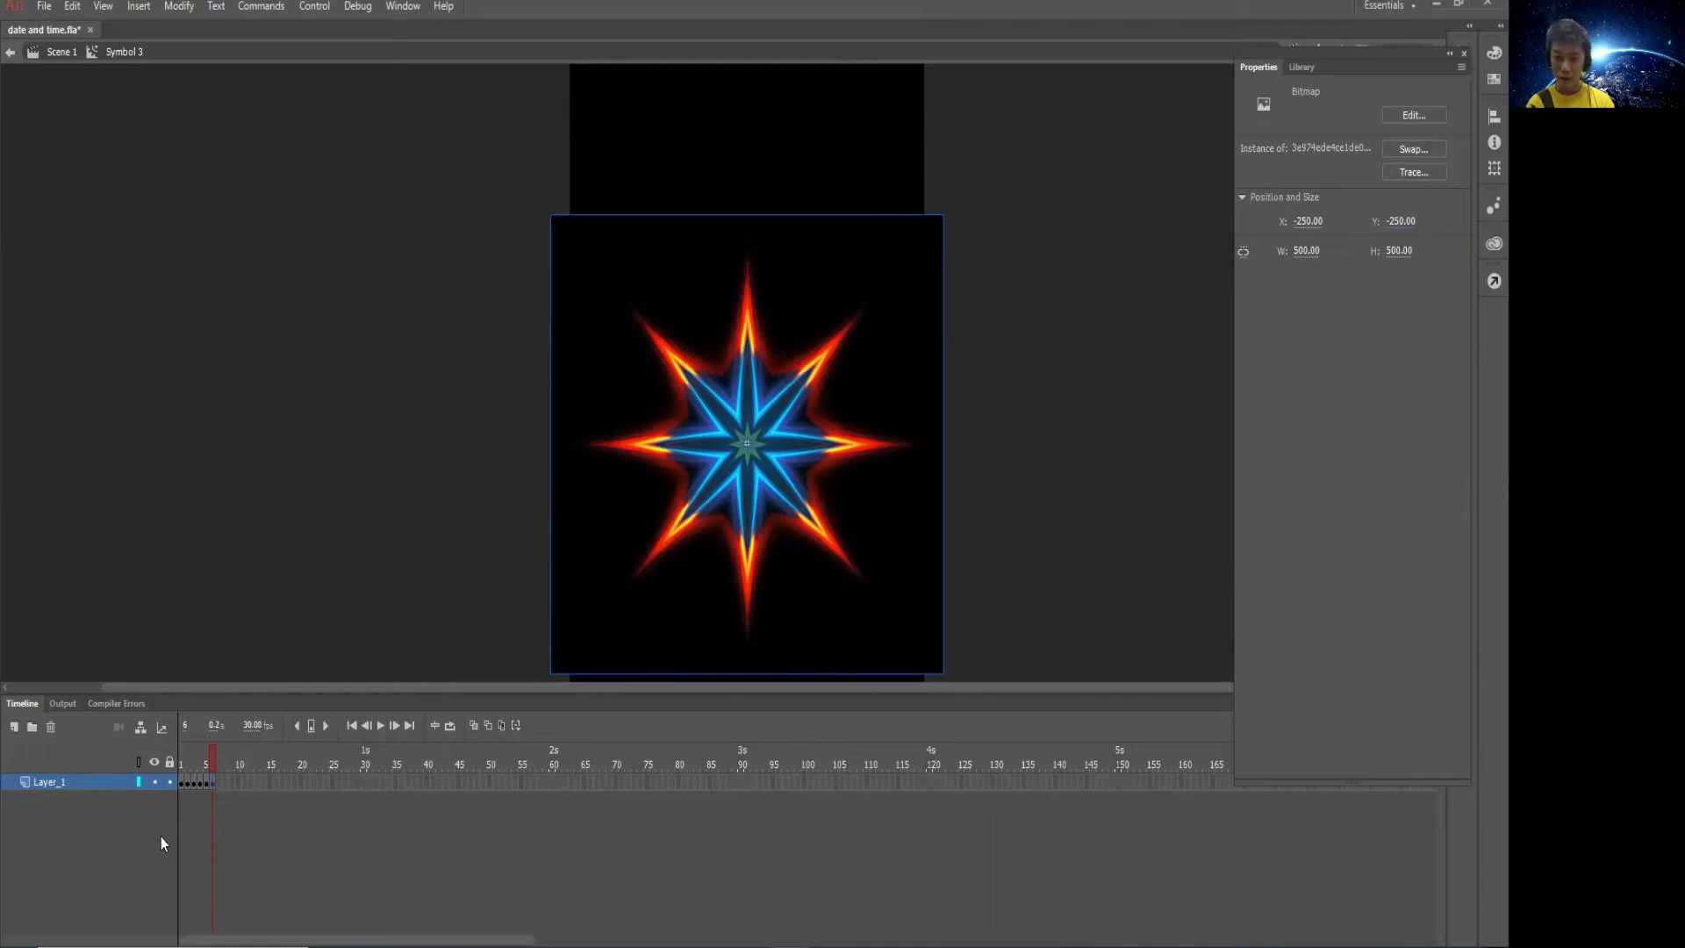
Insert a blank keyframe at frame 7 and place the seventh flower bitmap from the imported folder on the stage
{"action": "right_click", "coordinate": [218, 785]}
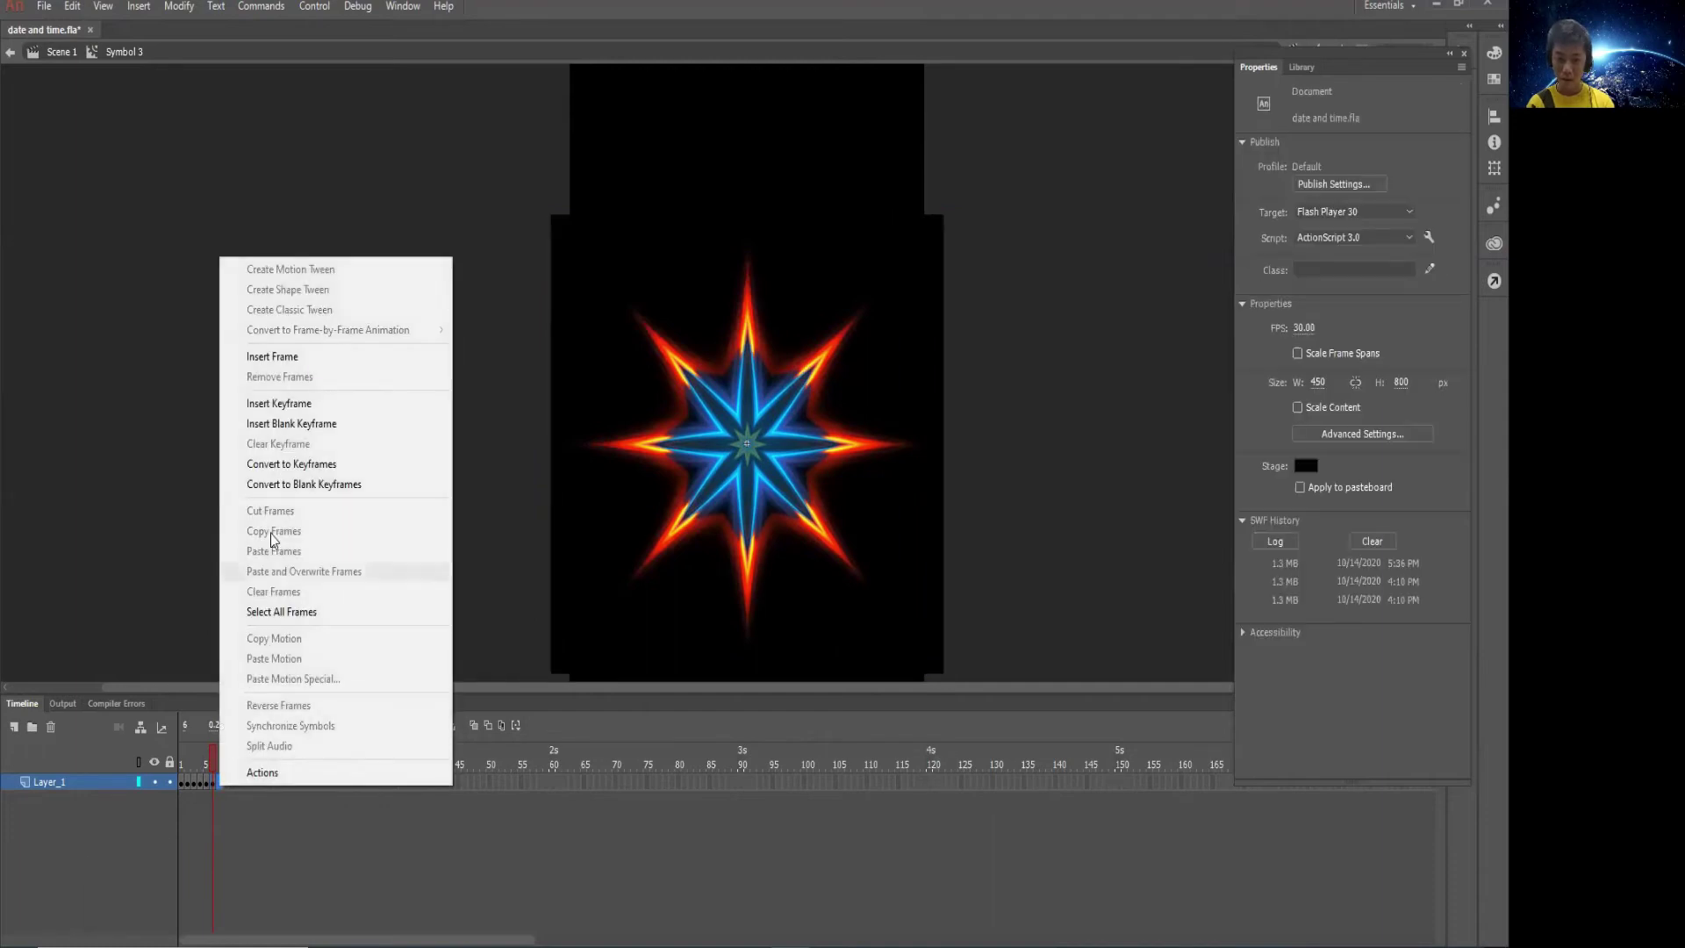
{"action": "left_click", "coordinate": [285, 424]}
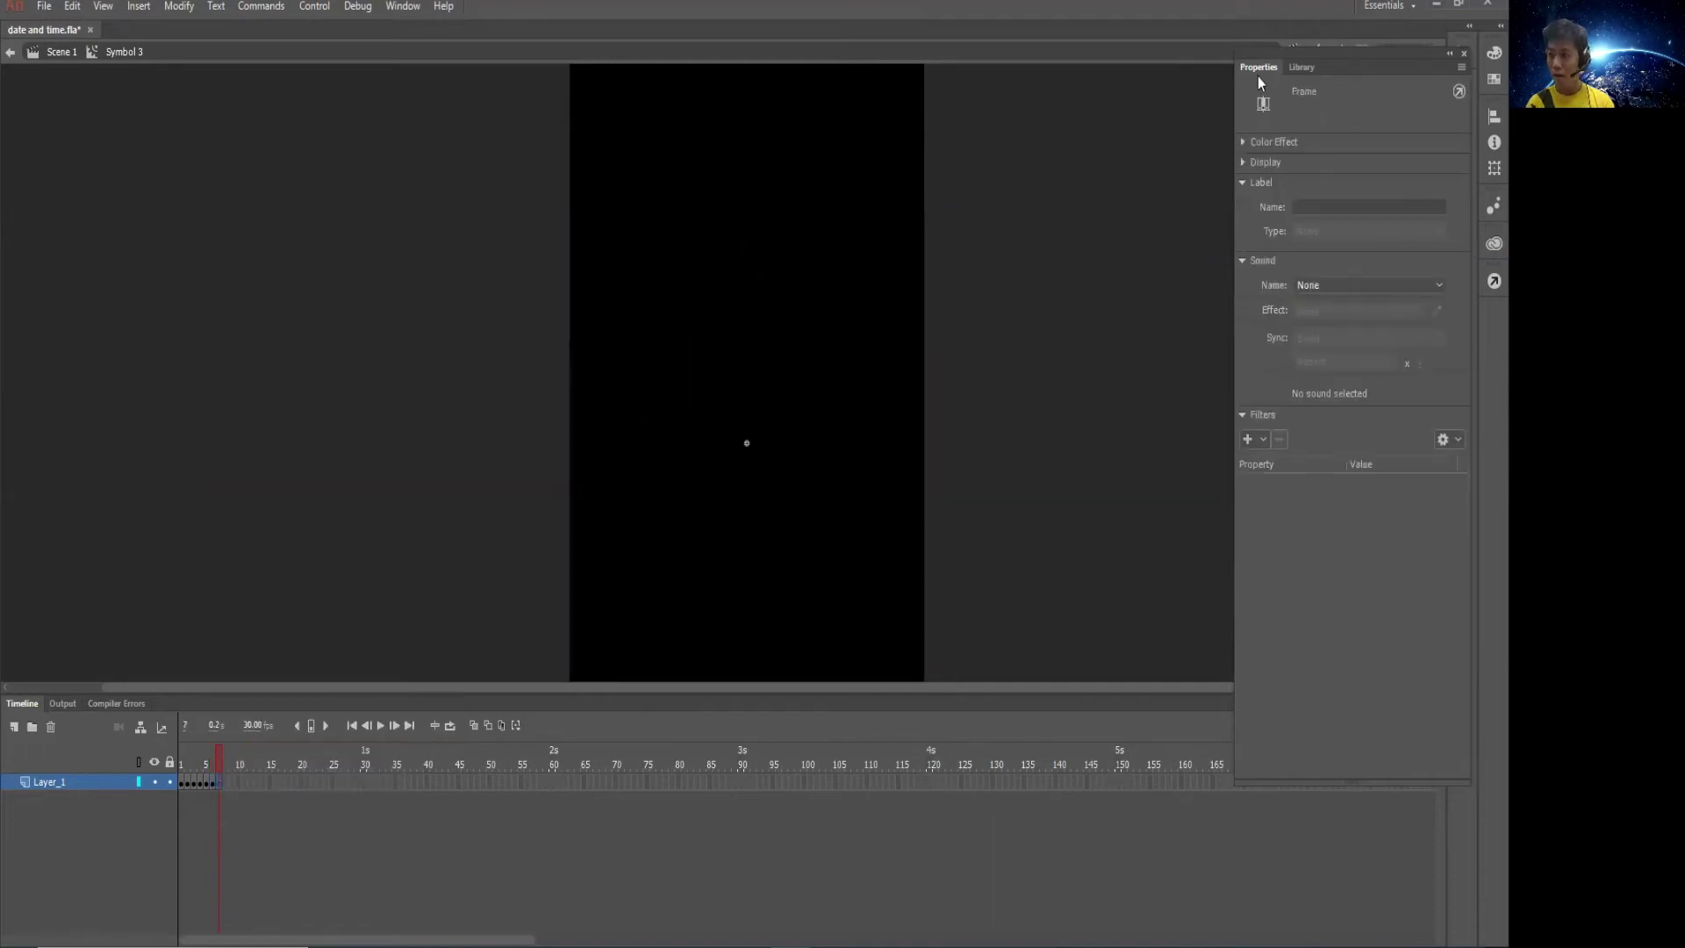
{"action": "left_click", "coordinate": [1302, 66]}
{"action": "left_click", "coordinate": [1307, 439]}
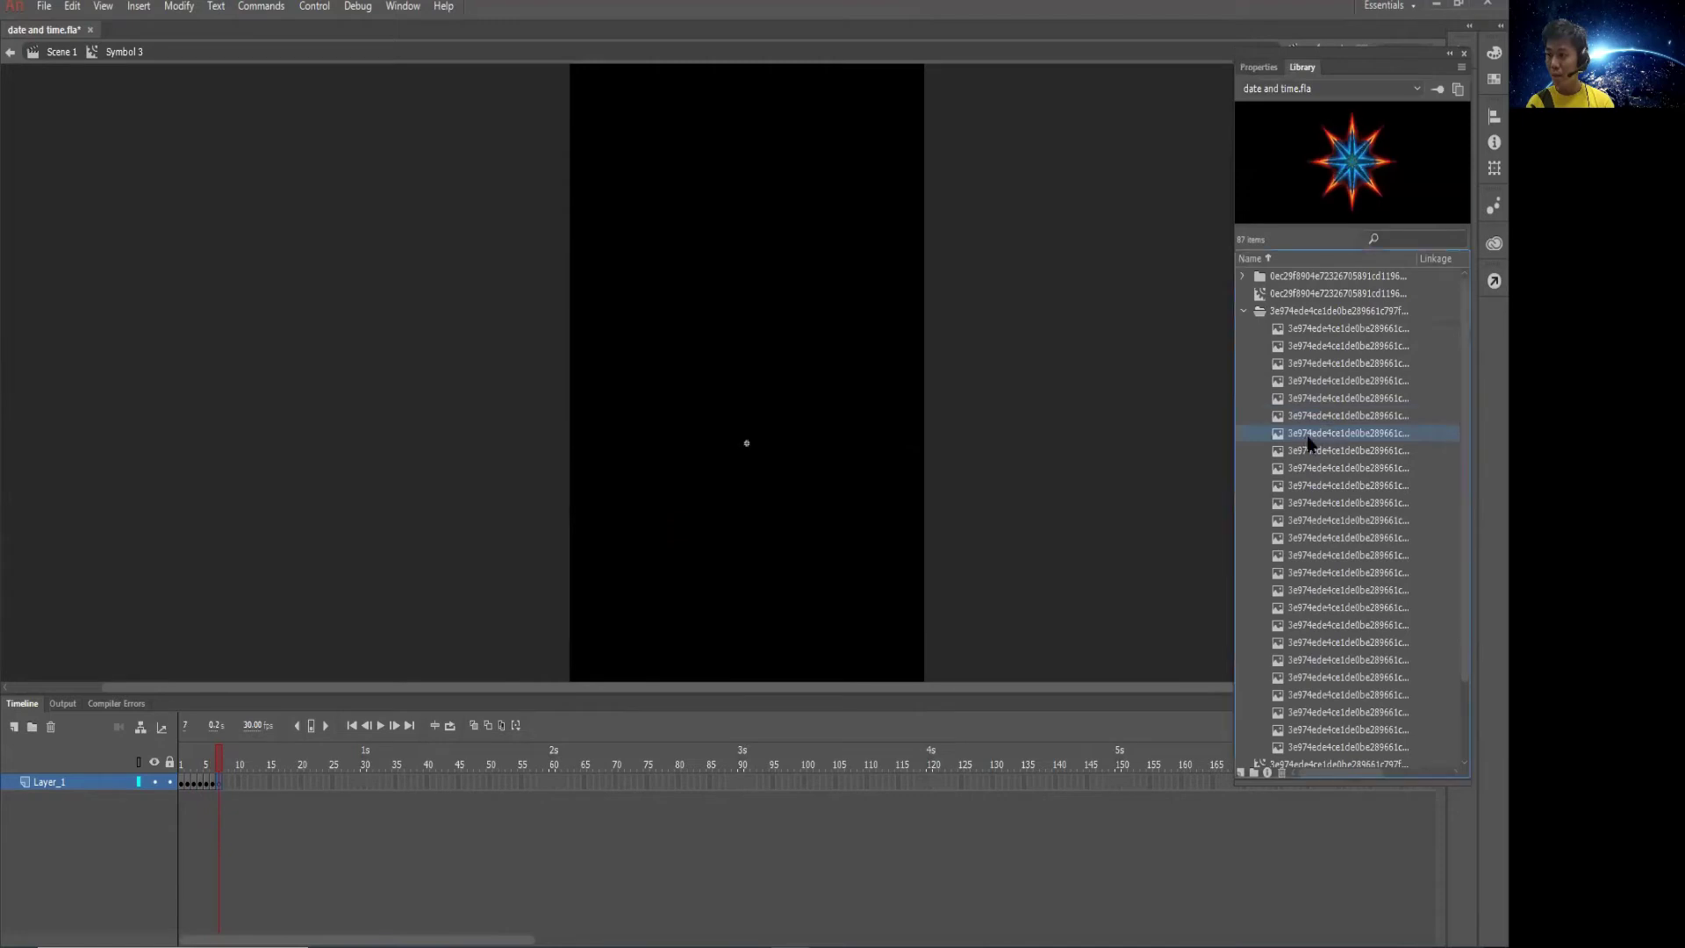
{"action": "left_click_drag", "start_coordinate": [1271, 434], "coordinate": [726, 444]}
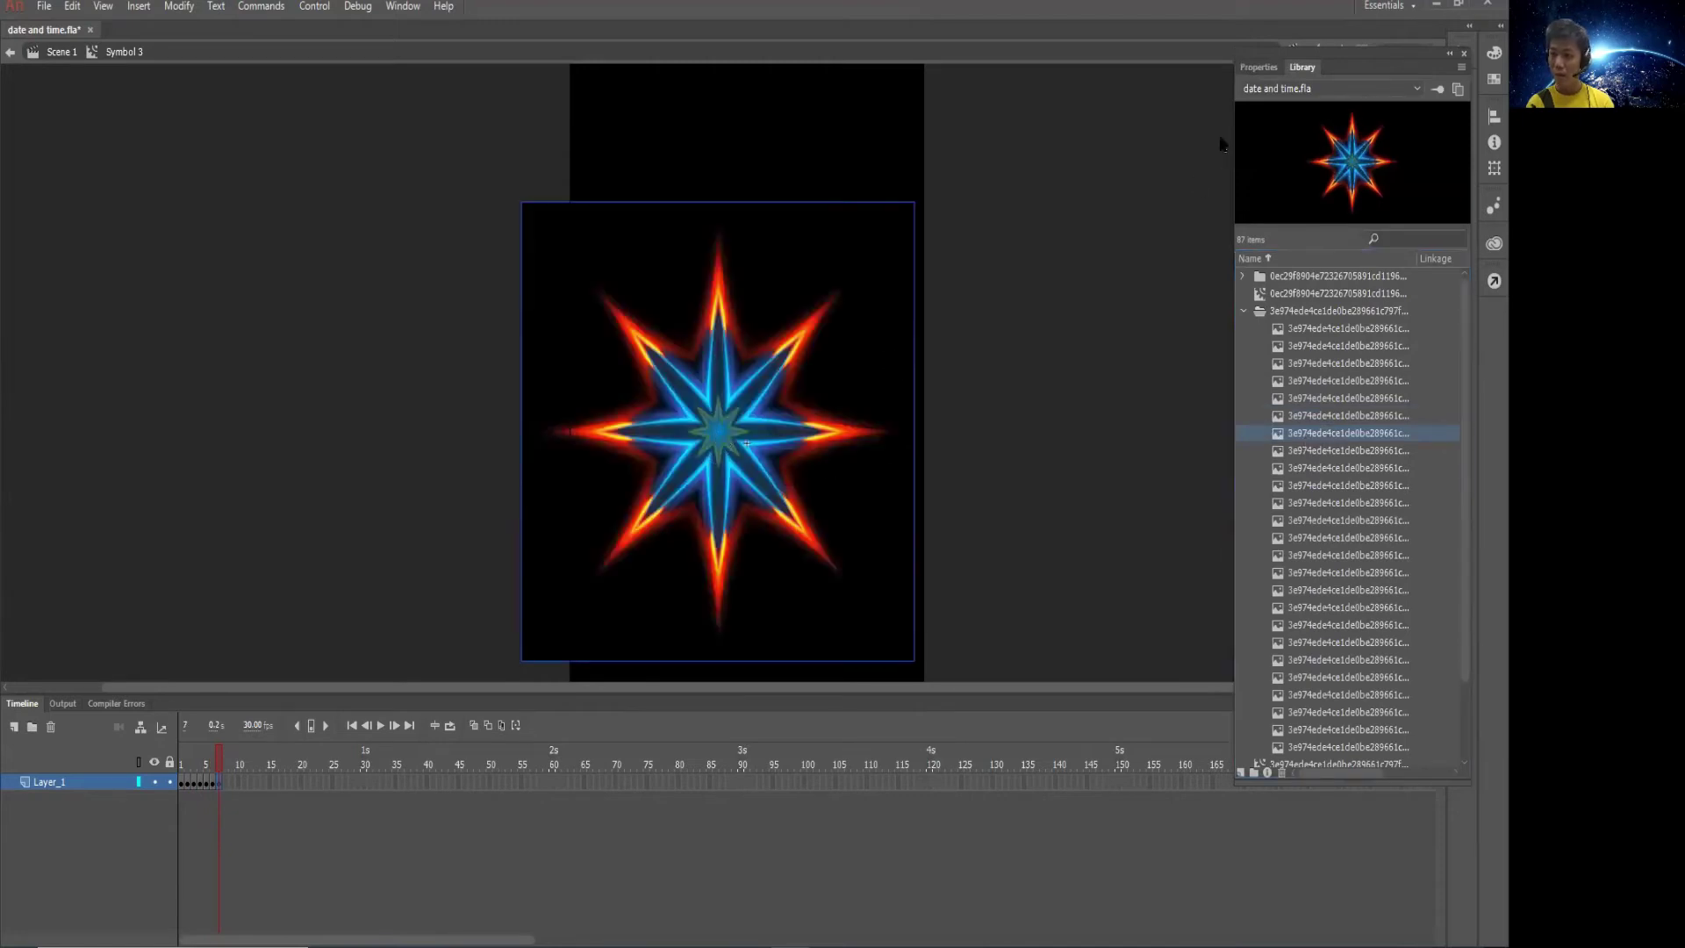
Set the frame 7 bitmap's position to X -250 and Y -250
{"action": "left_click", "coordinate": [1258, 67]}
{"action": "left_click", "coordinate": [1306, 223]}
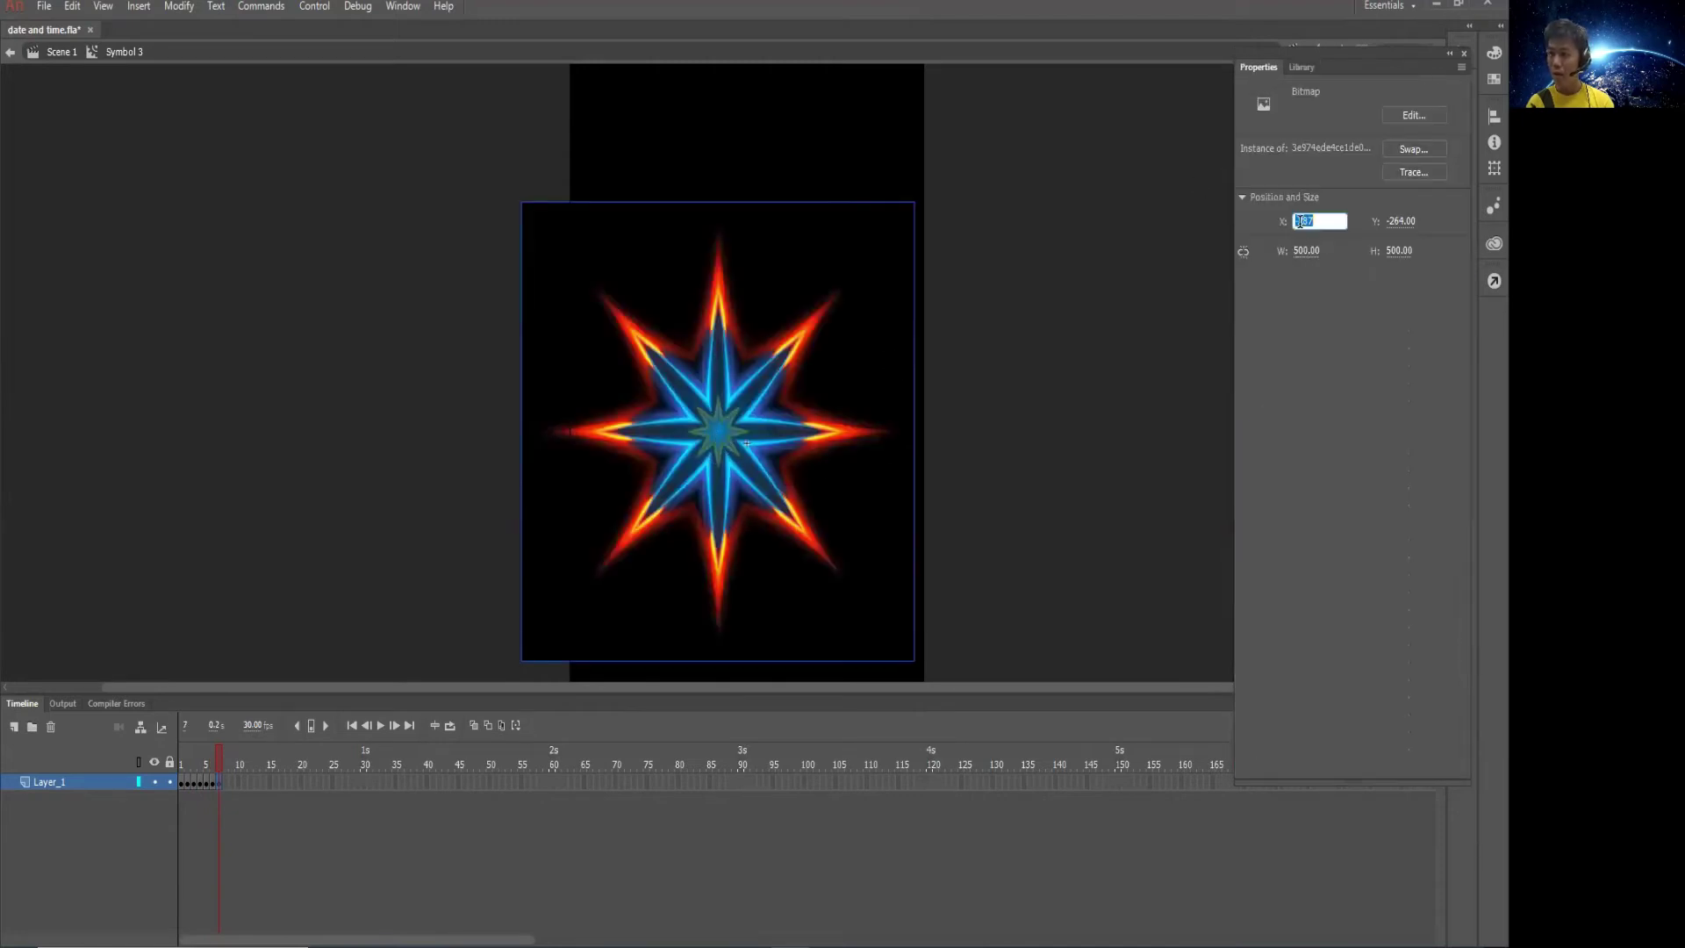
{"action": "type", "text": "-250"}
{"action": "key", "text": "Tab"}
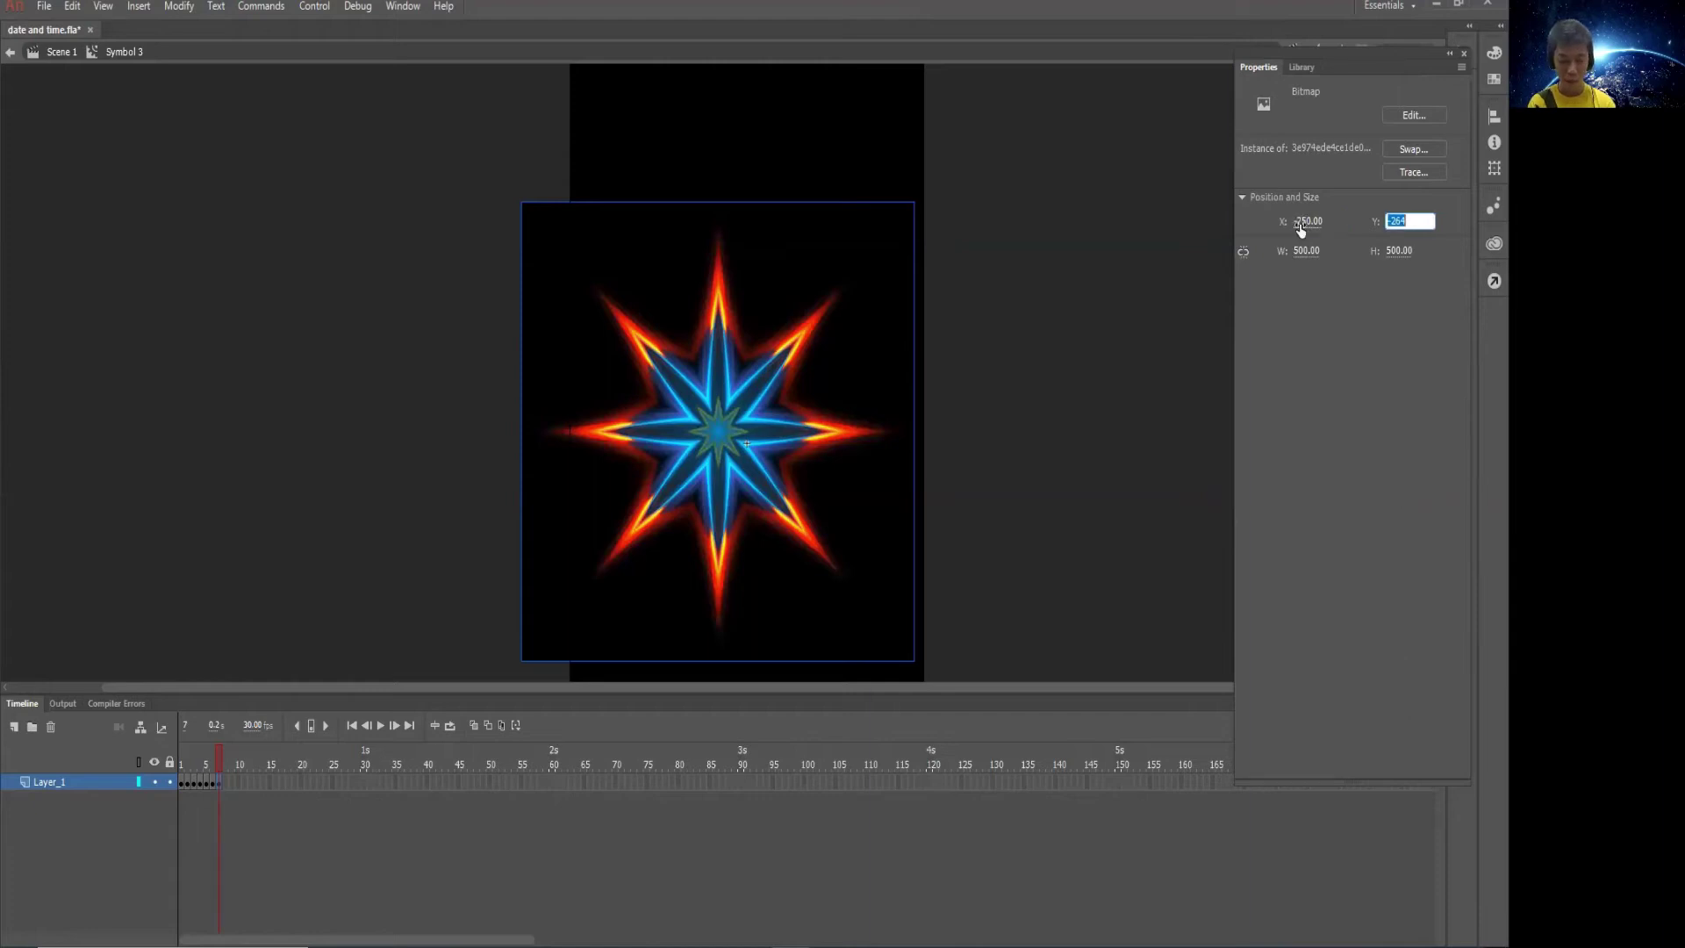
{"action": "type", "text": "-250"}
{"action": "key", "text": "Return"}
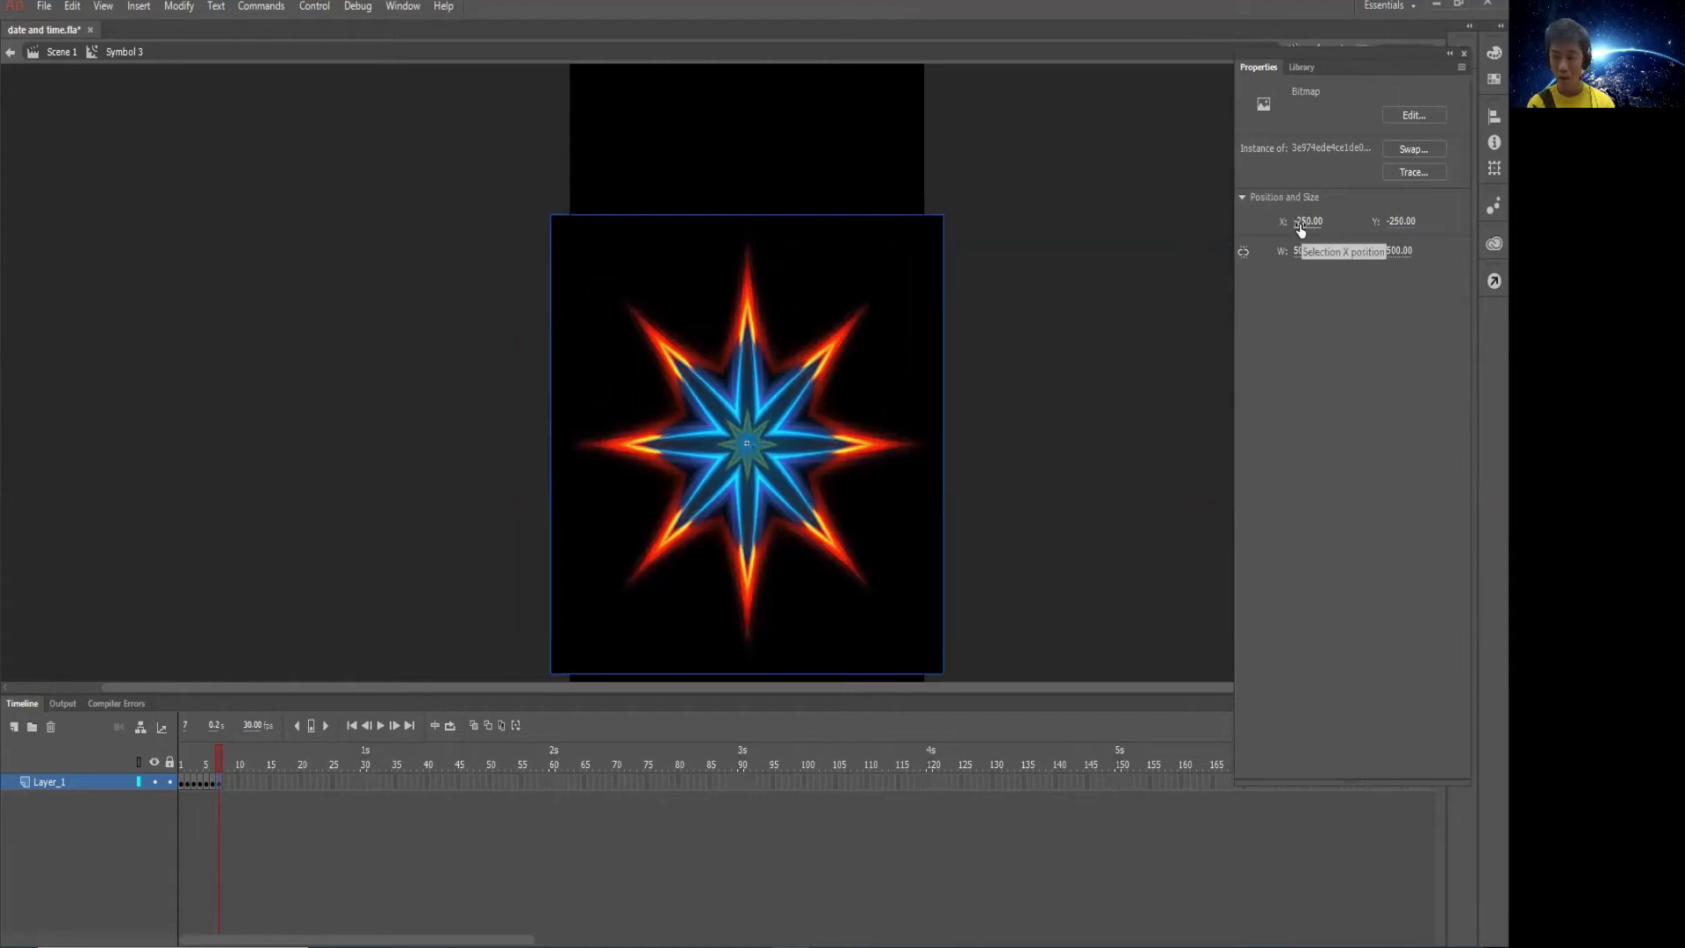
Insert a blank keyframe at frame 8 and place the eighth flower bitmap from the imported folder on the stage
{"action": "right_click", "coordinate": [223, 787]}
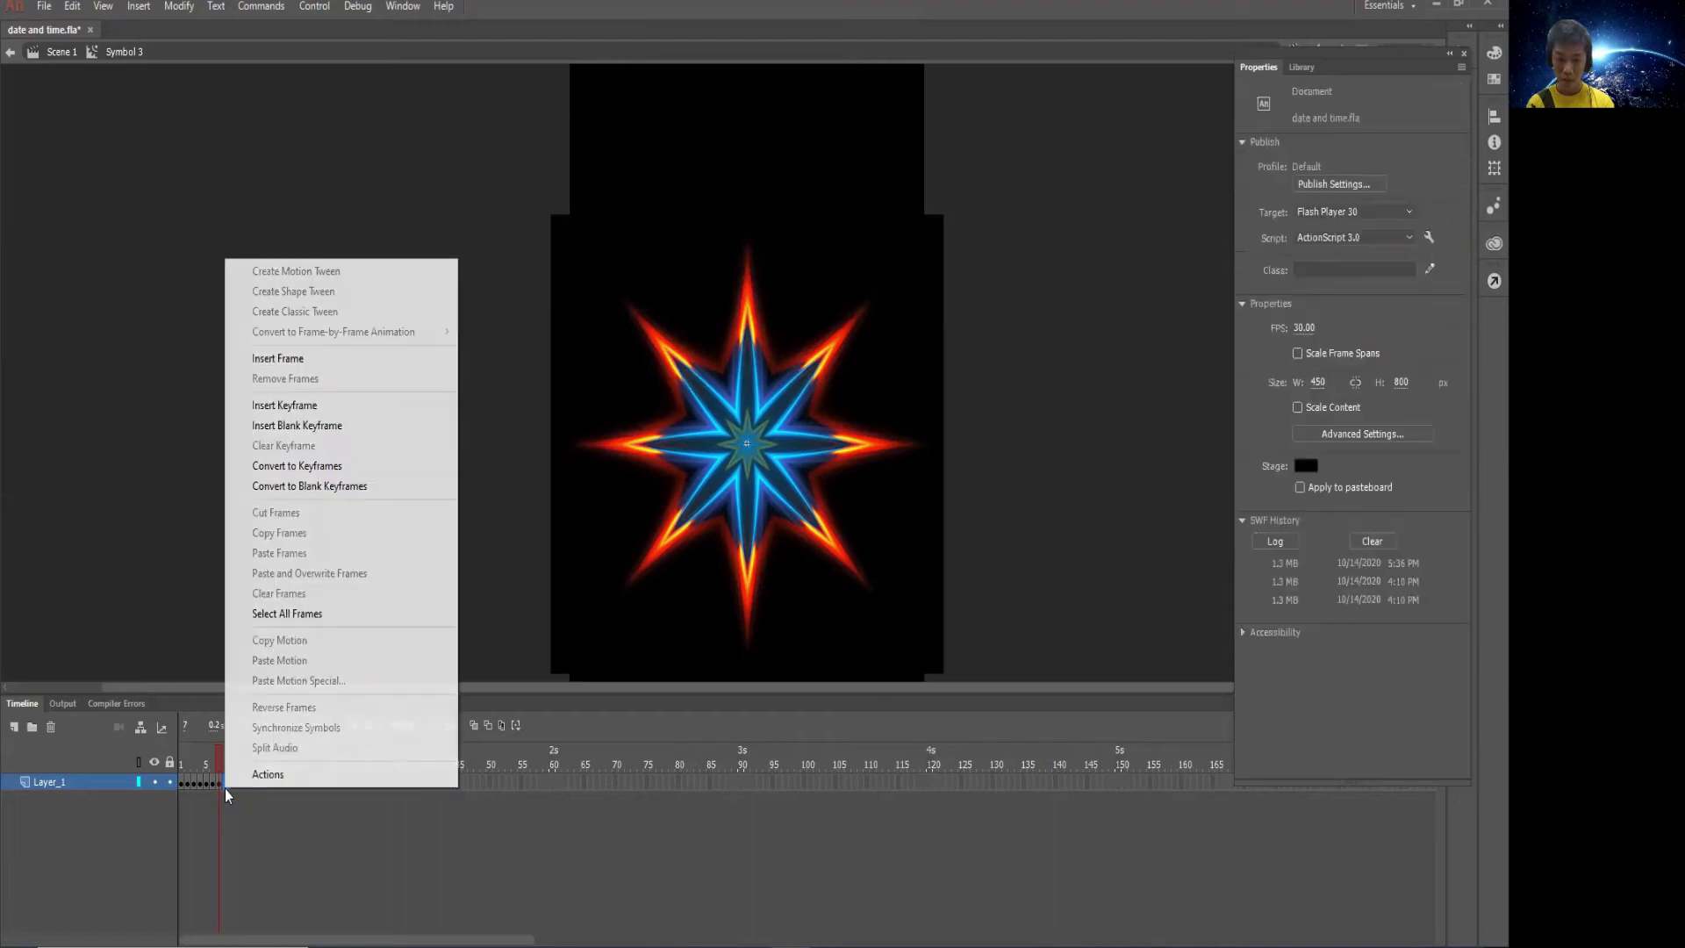
{"action": "left_click", "coordinate": [301, 427]}
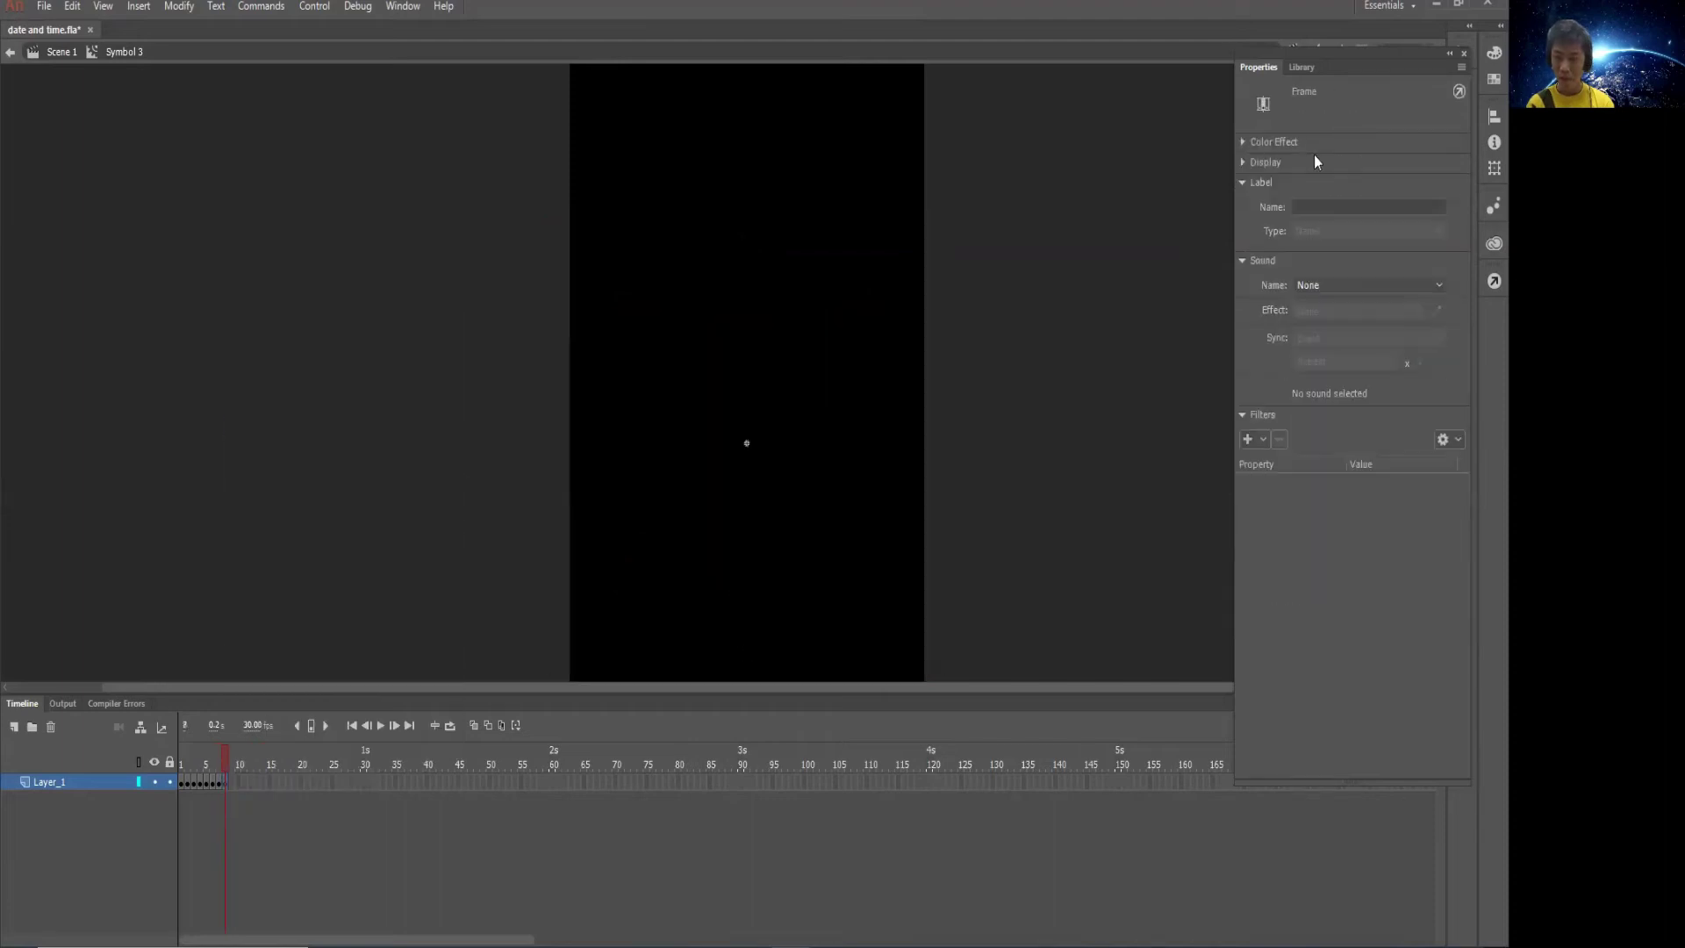
{"action": "left_click", "coordinate": [1301, 67]}
{"action": "left_click", "coordinate": [1317, 451]}
{"action": "left_click_drag", "start_coordinate": [1319, 455], "coordinate": [720, 389]}
Set the frame 8 bitmap's position to X -250 and Y -250
{"action": "left_click", "coordinate": [1258, 67]}
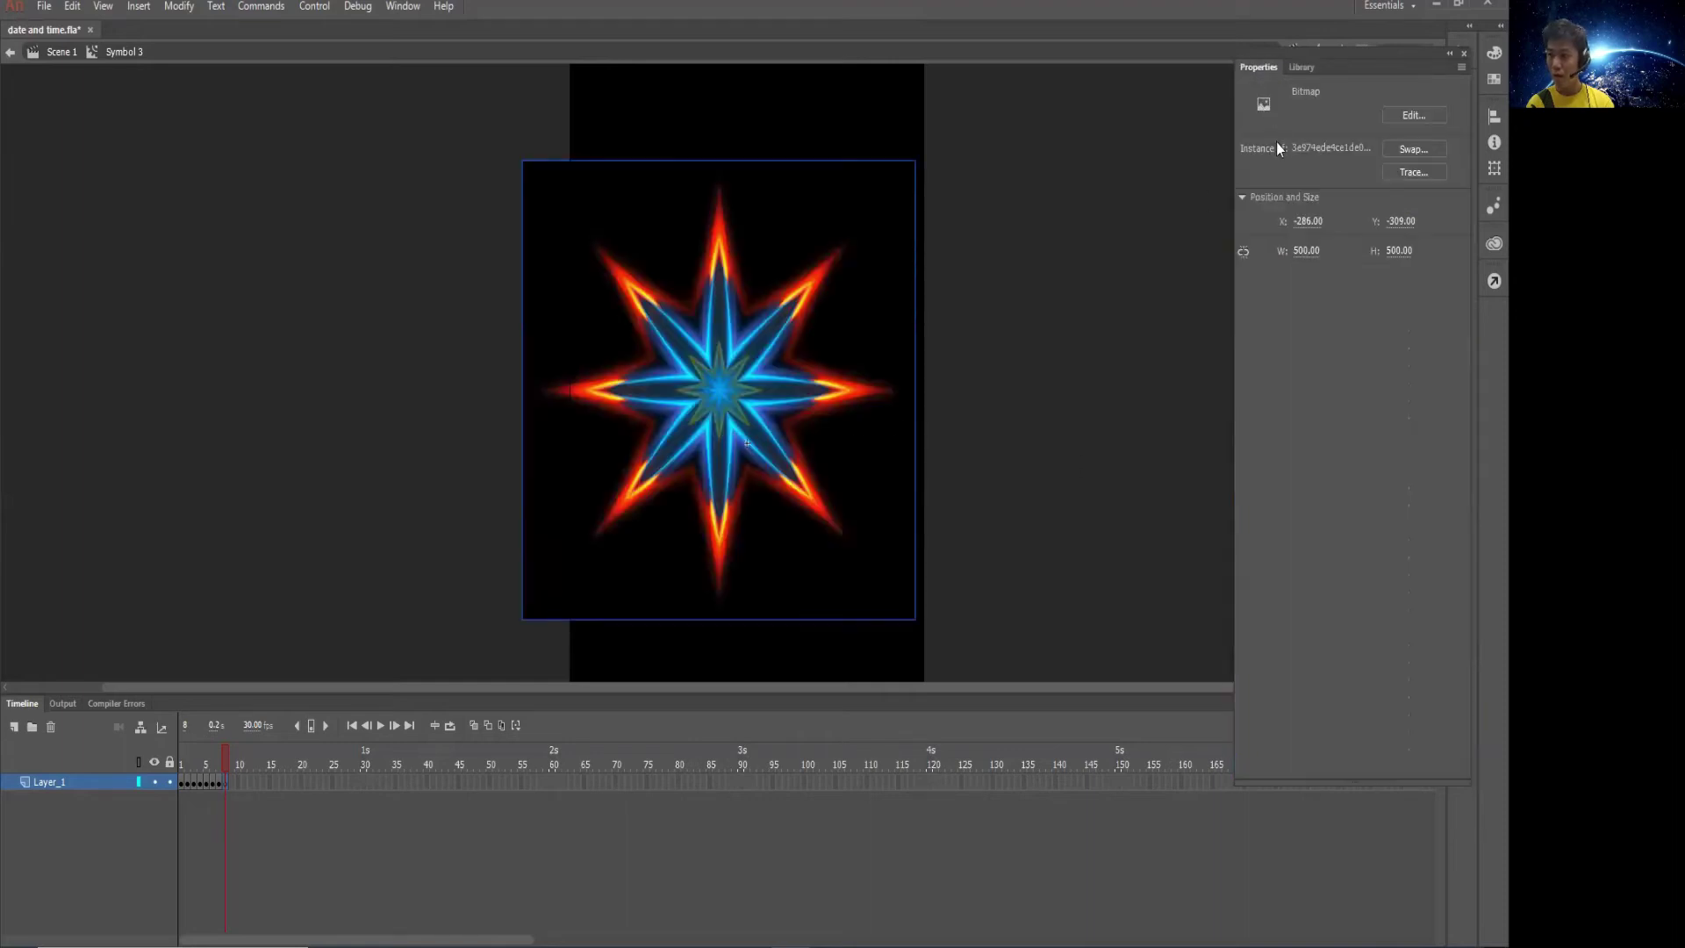
{"action": "left_click", "coordinate": [1300, 221]}
{"action": "type", "text": "-"}
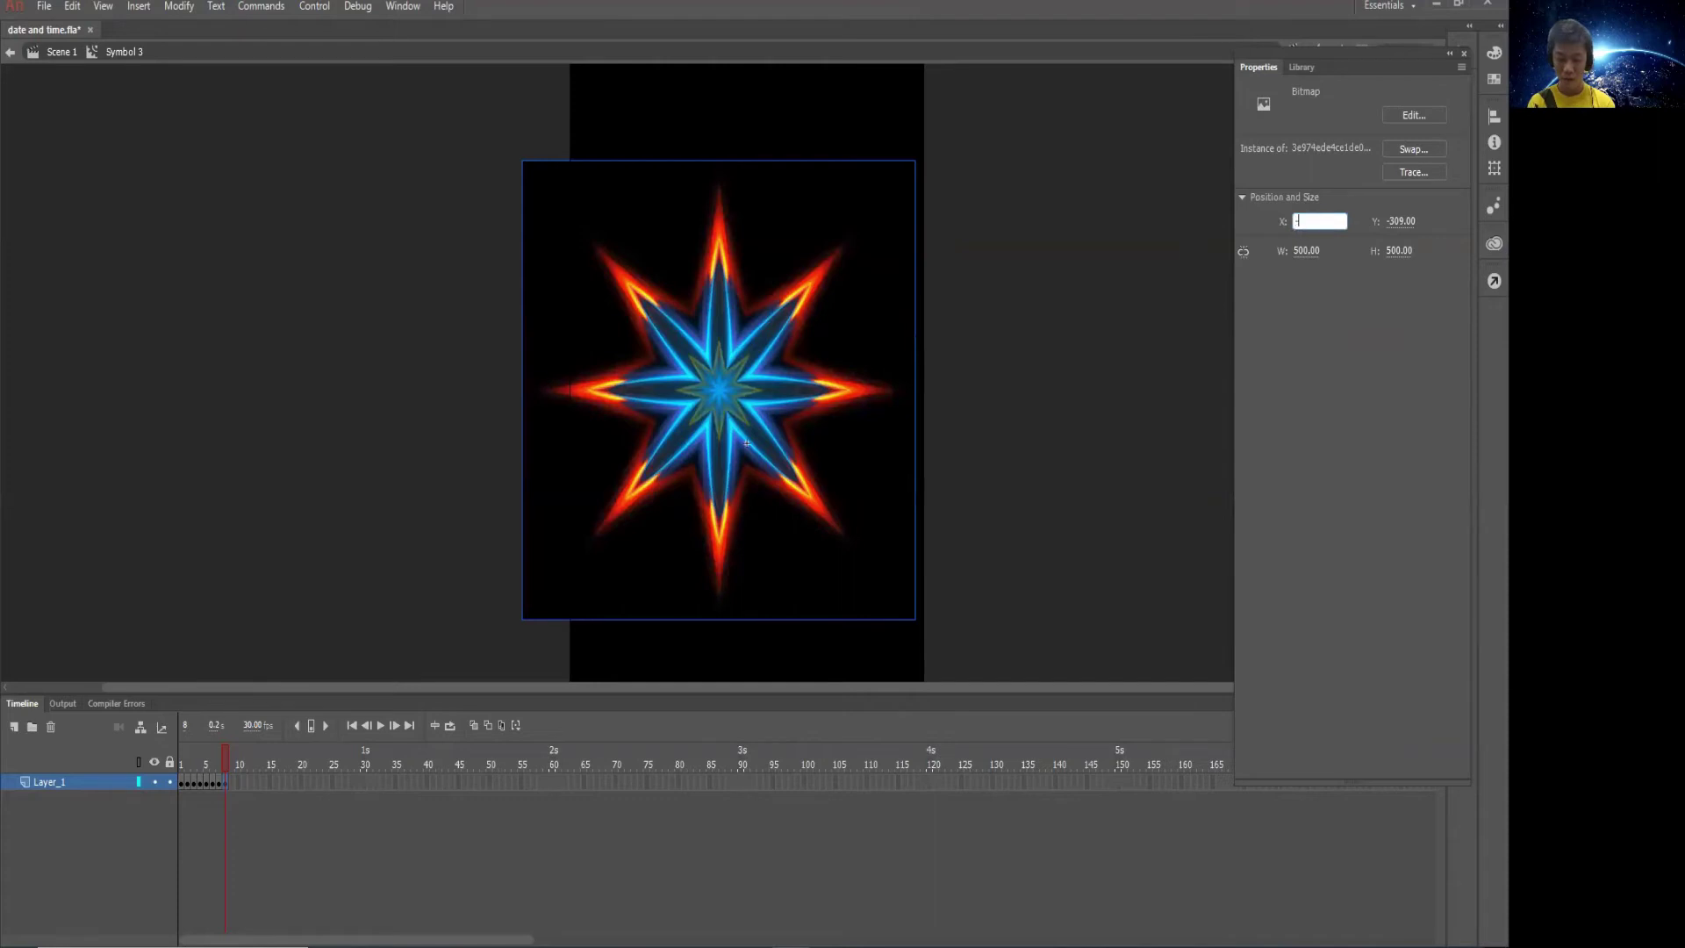
{"action": "type", "text": "250"}
{"action": "key", "text": "Tab"}
{"action": "type", "text": "-2"}
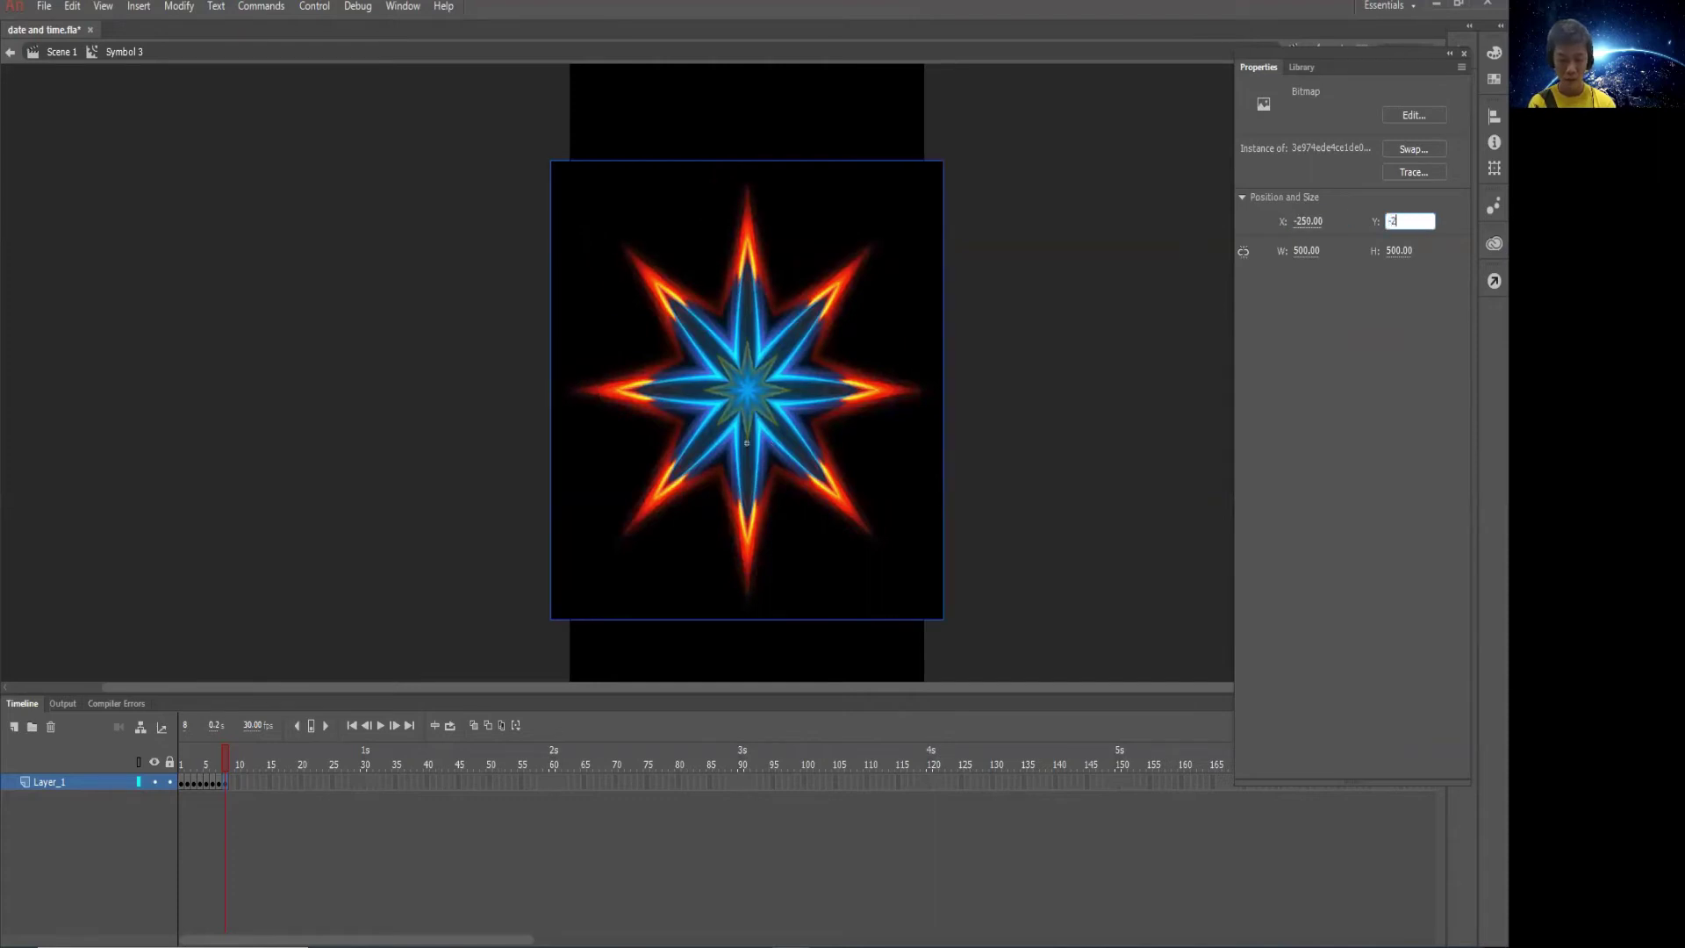
{"action": "type", "text": "50"}
{"action": "key", "text": "Return"}
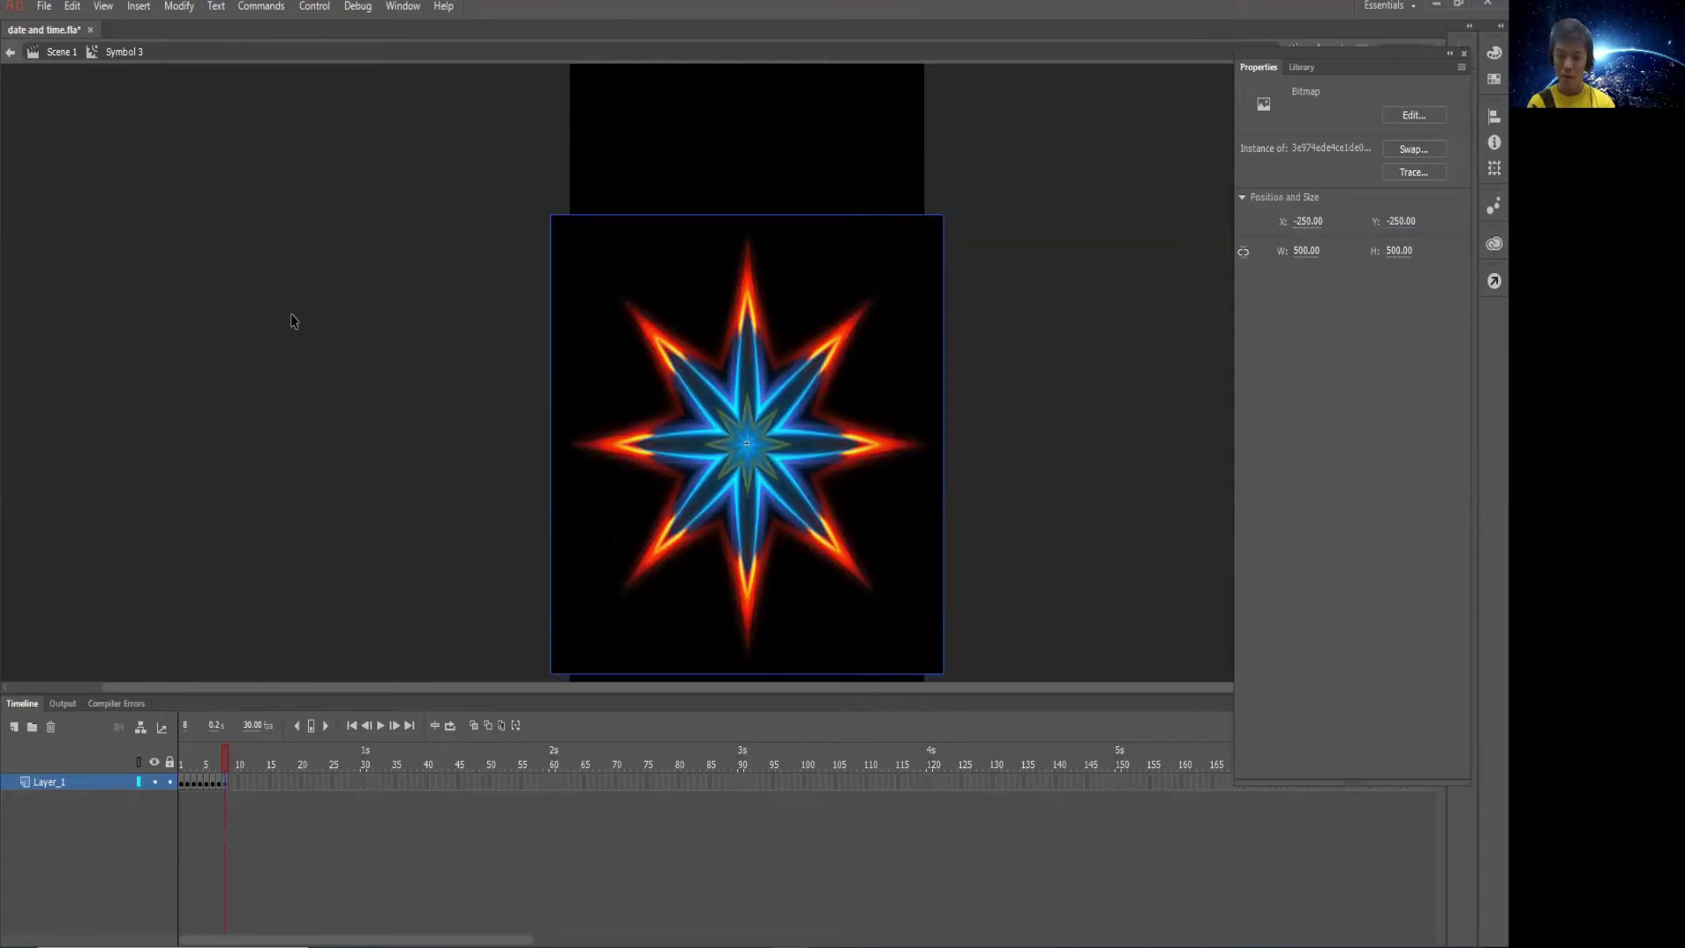
Insert a blank keyframe at frame 9 and place the ninth flower bitmap from the imported folder on the stage
{"action": "left_click", "coordinate": [230, 783]}
{"action": "right_click", "coordinate": [230, 783]}
{"action": "left_click", "coordinate": [299, 424]}
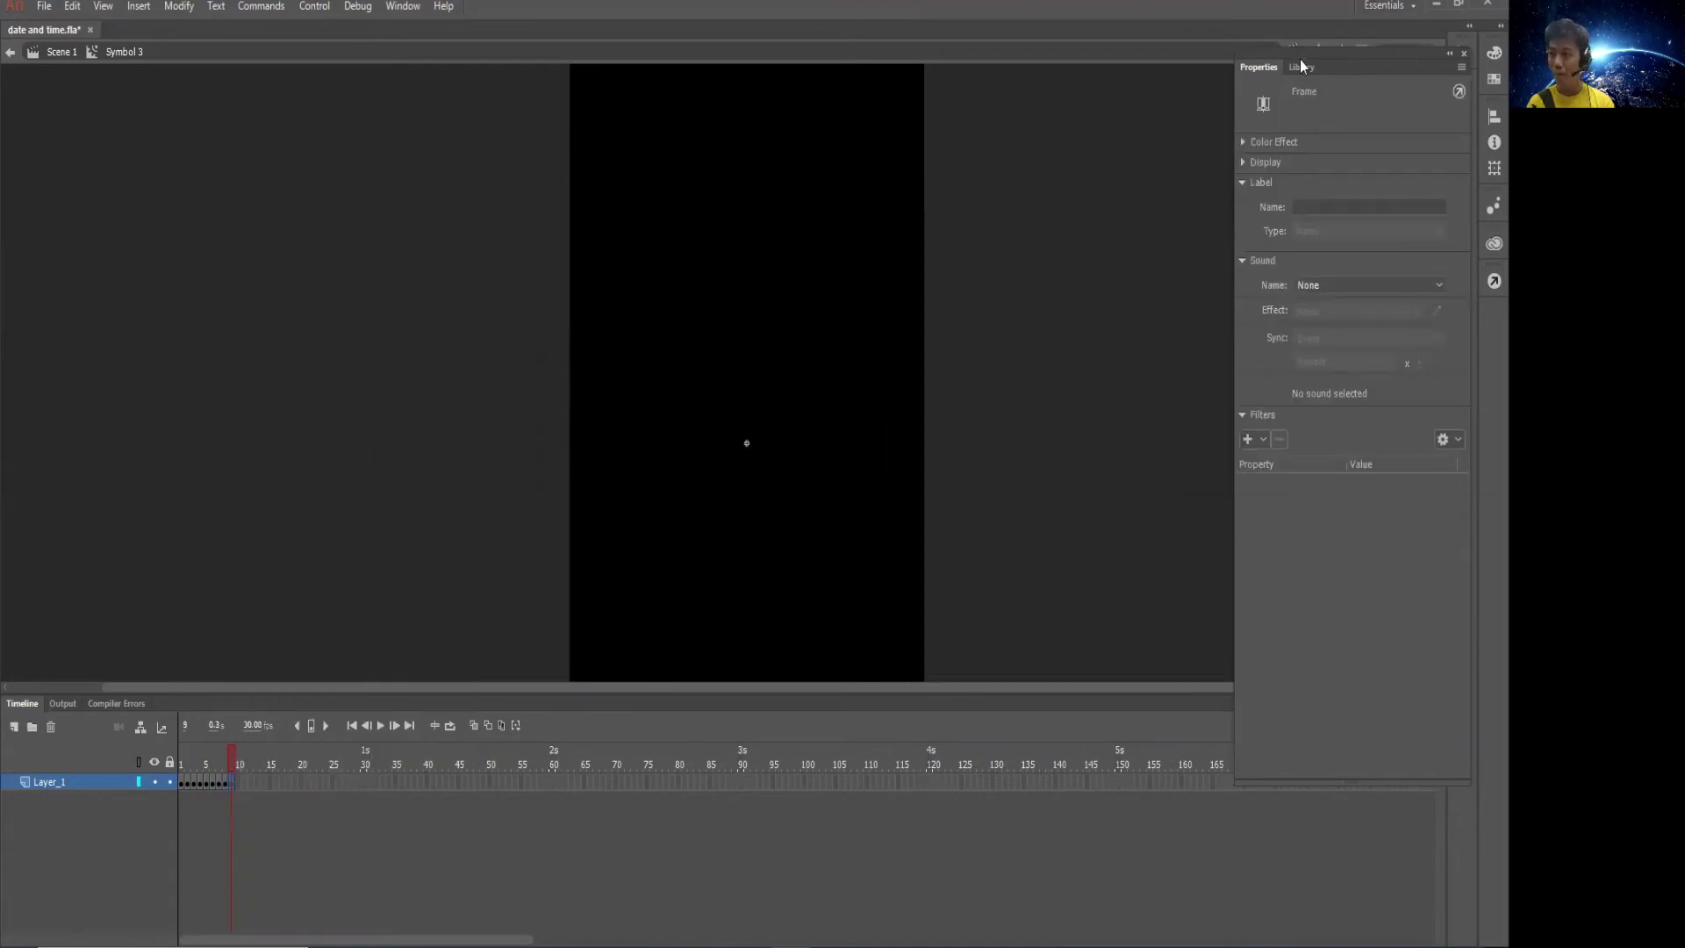
{"action": "left_click", "coordinate": [1302, 67]}
{"action": "left_click", "coordinate": [1315, 468]}
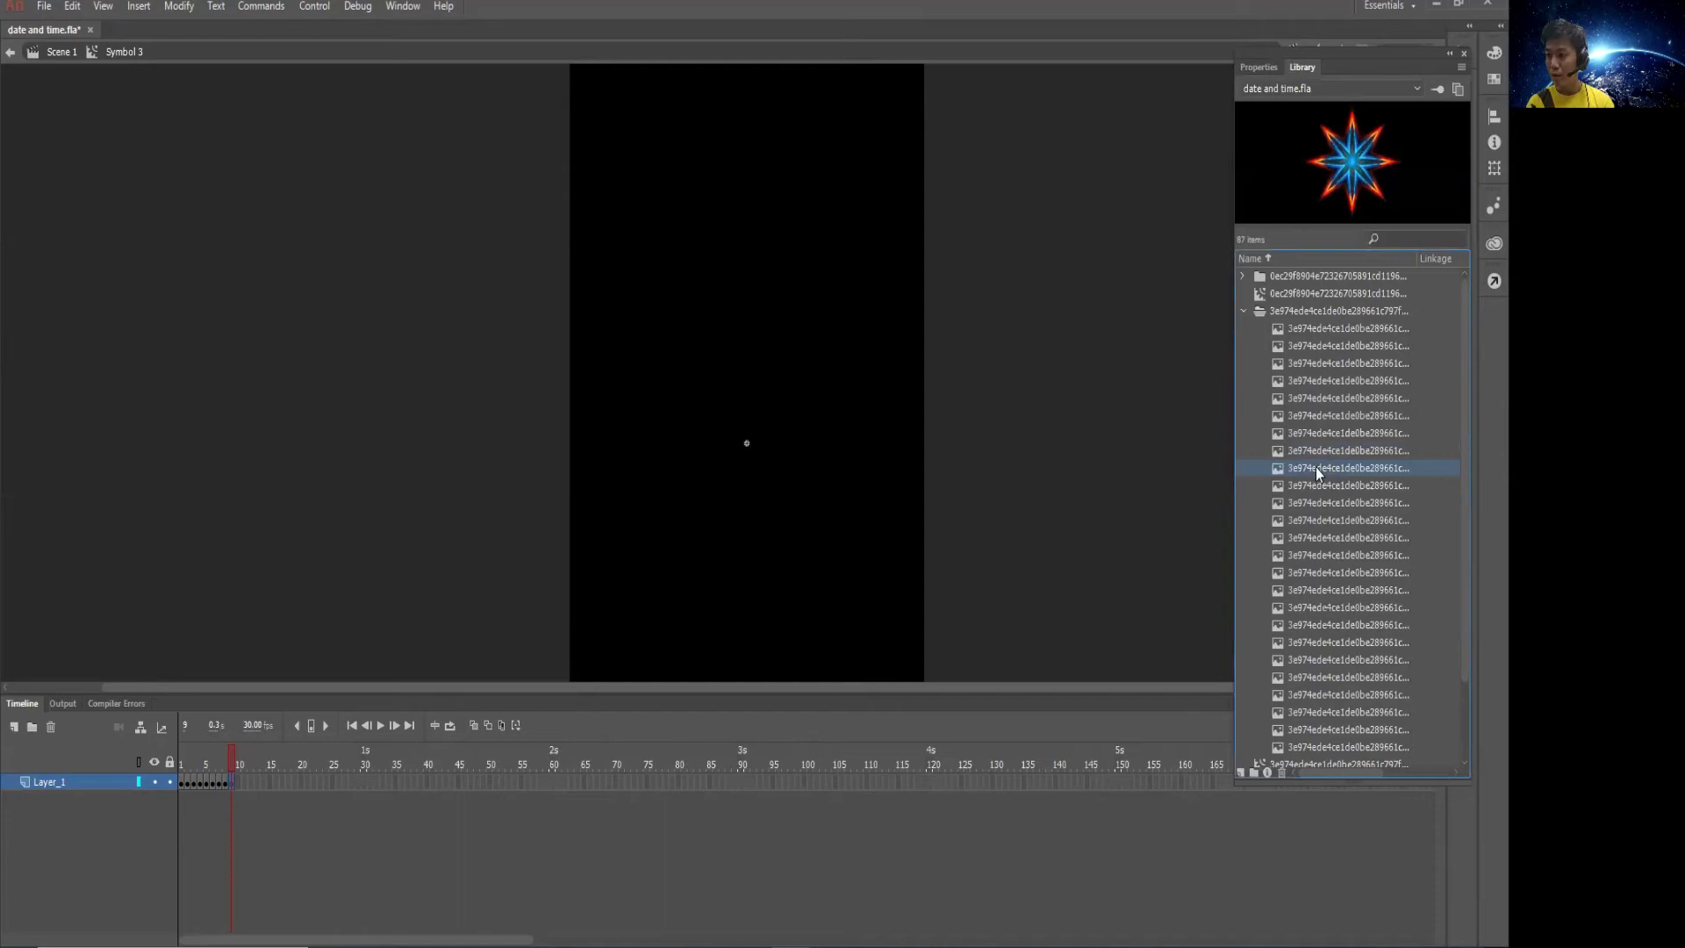
{"action": "left_click_drag", "start_coordinate": [1315, 468], "coordinate": [765, 463]}
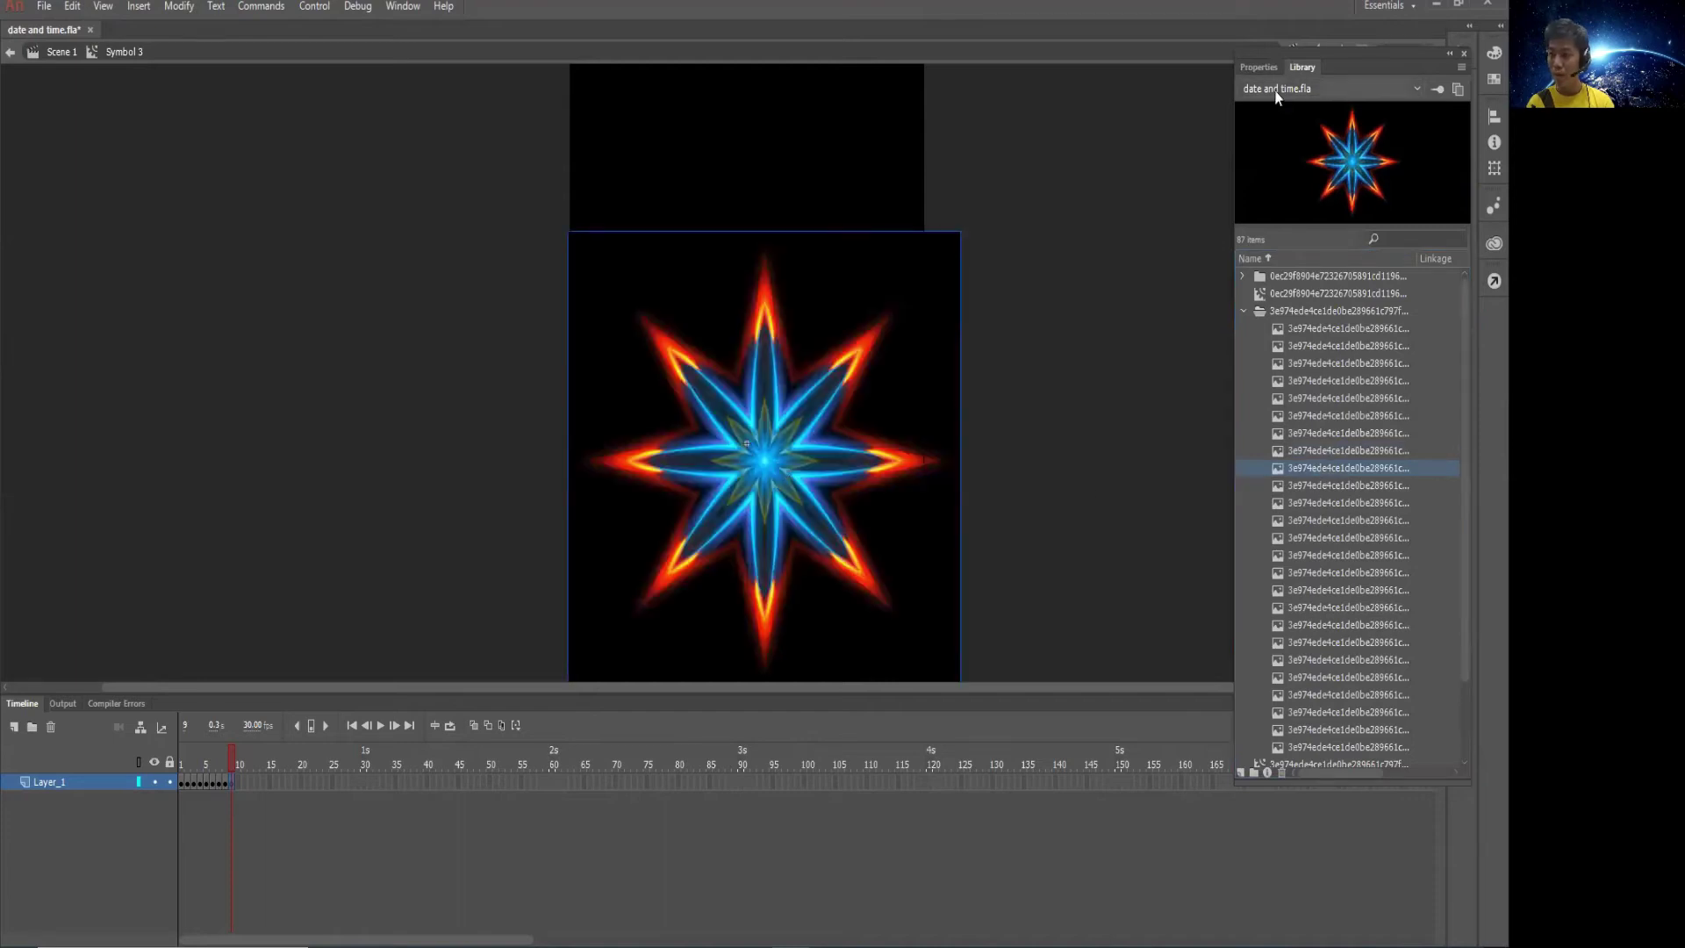
Set the frame 9 bitmap's position to X -250 and Y -250
{"action": "left_click", "coordinate": [1261, 69]}
{"action": "left_click", "coordinate": [1308, 221]}
{"action": "type", "text": "-250"}
{"action": "key", "text": "Tab"}
{"action": "type", "text": "-250"}
{"action": "key", "text": "Return"}
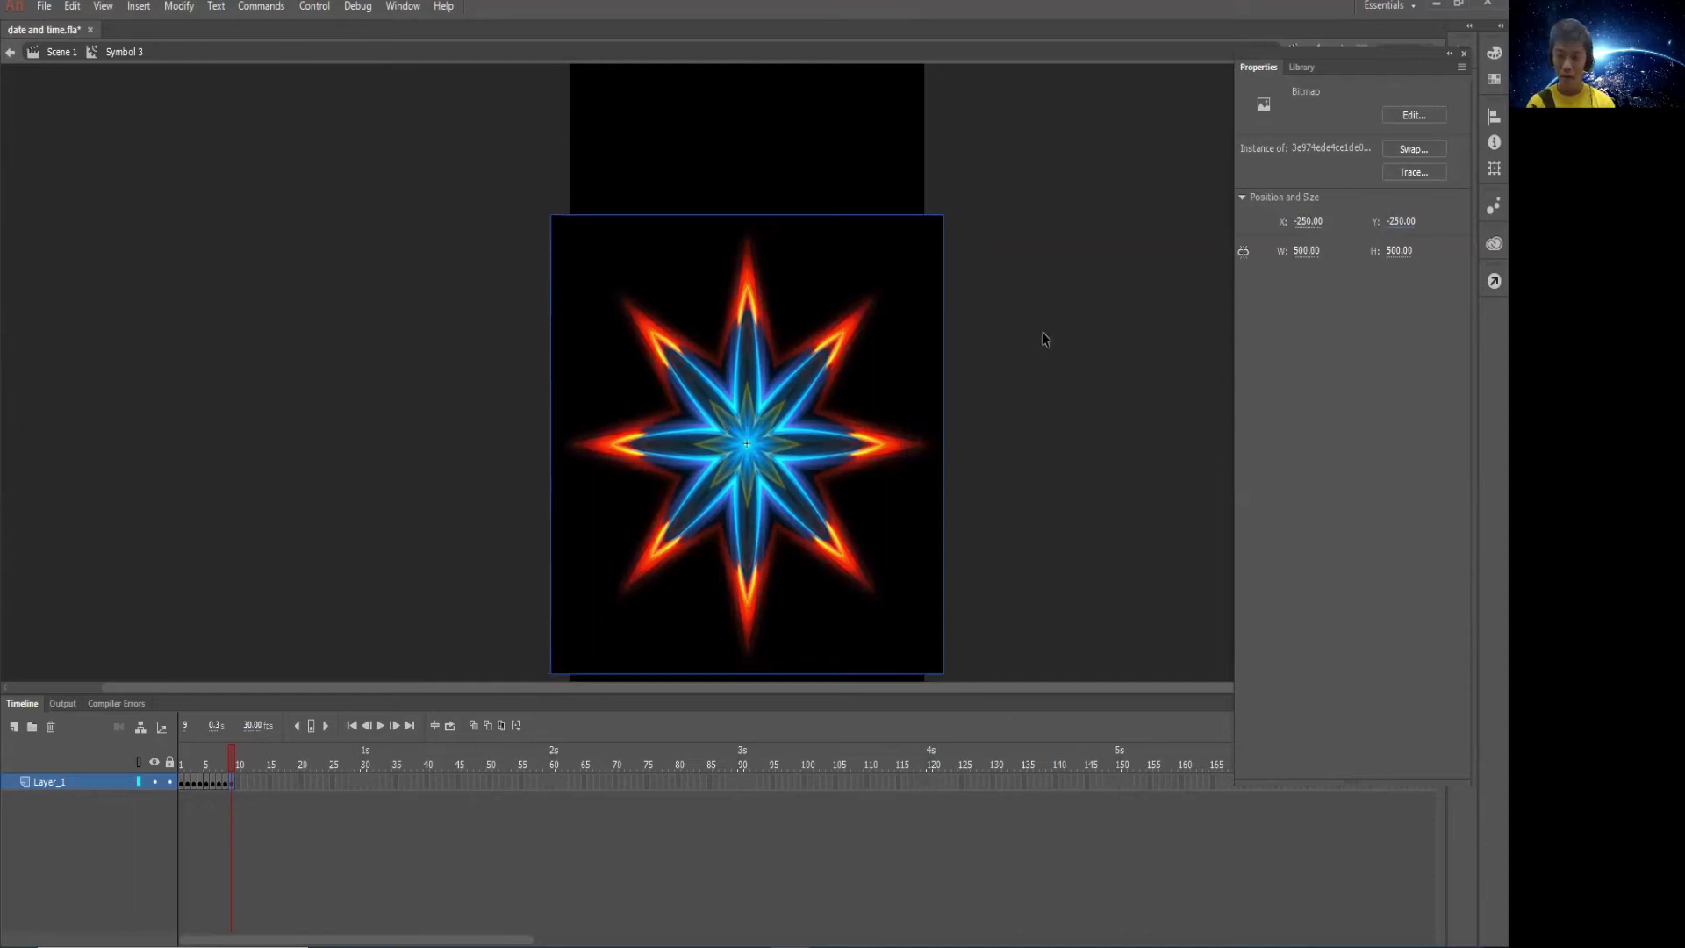
Insert a blank keyframe at frame 10 and place the tenth flower bitmap from the imported folder on the stage
{"action": "left_click", "coordinate": [236, 782]}
{"action": "right_click", "coordinate": [235, 782]}
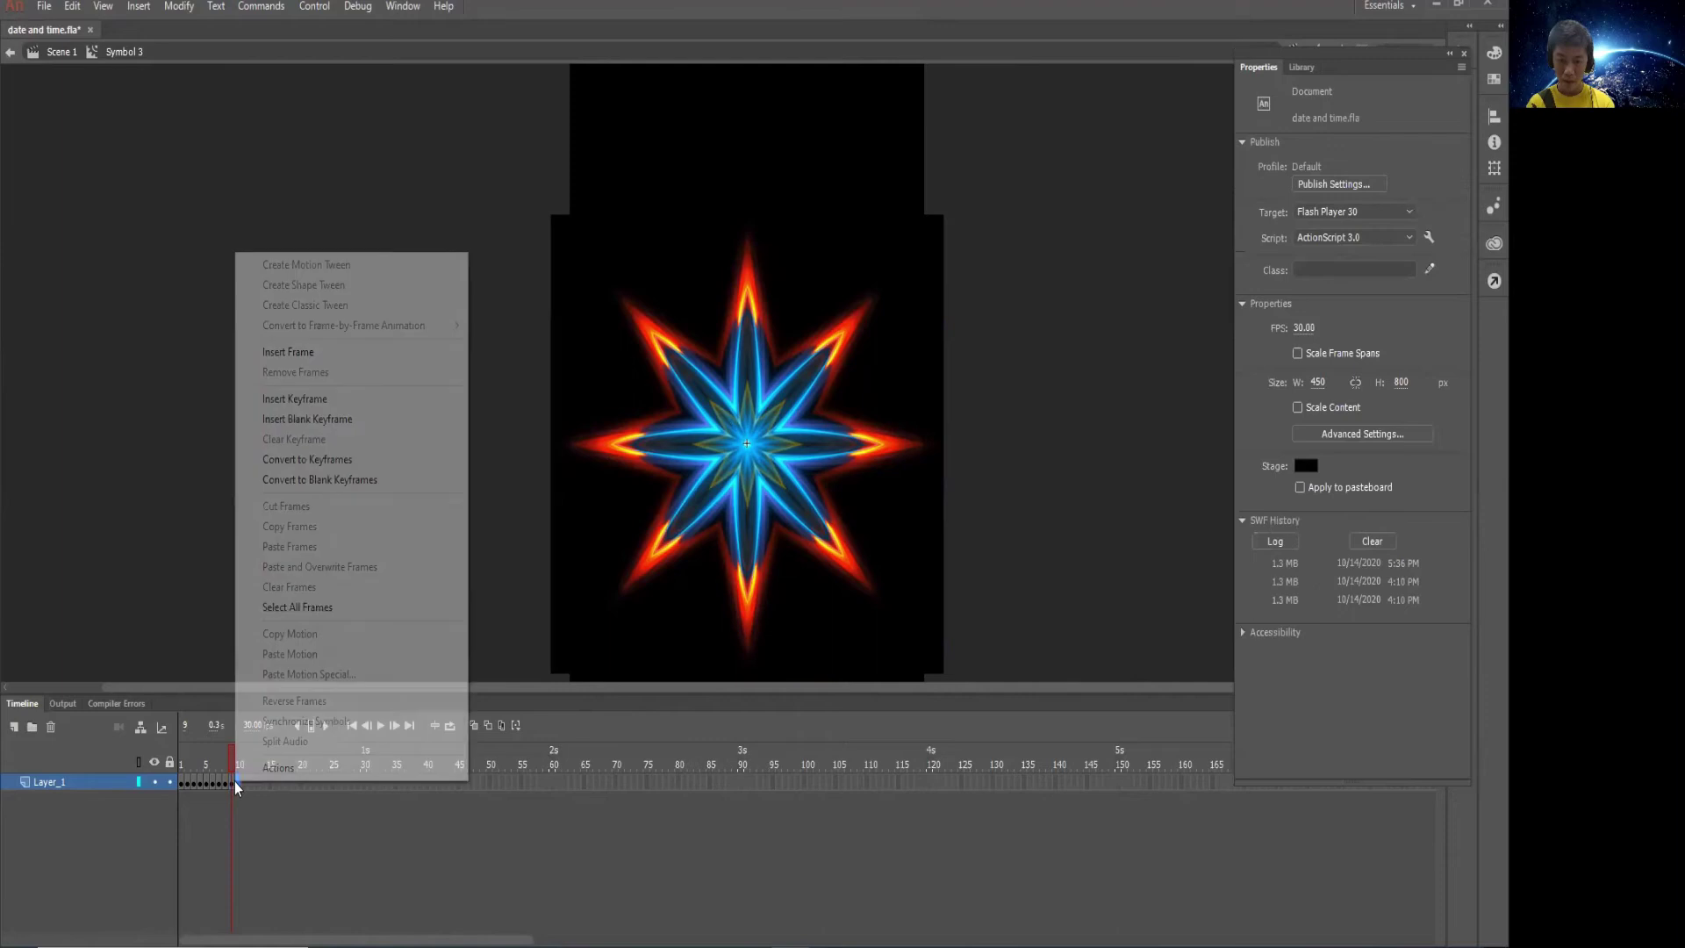
{"action": "left_click", "coordinate": [308, 419]}
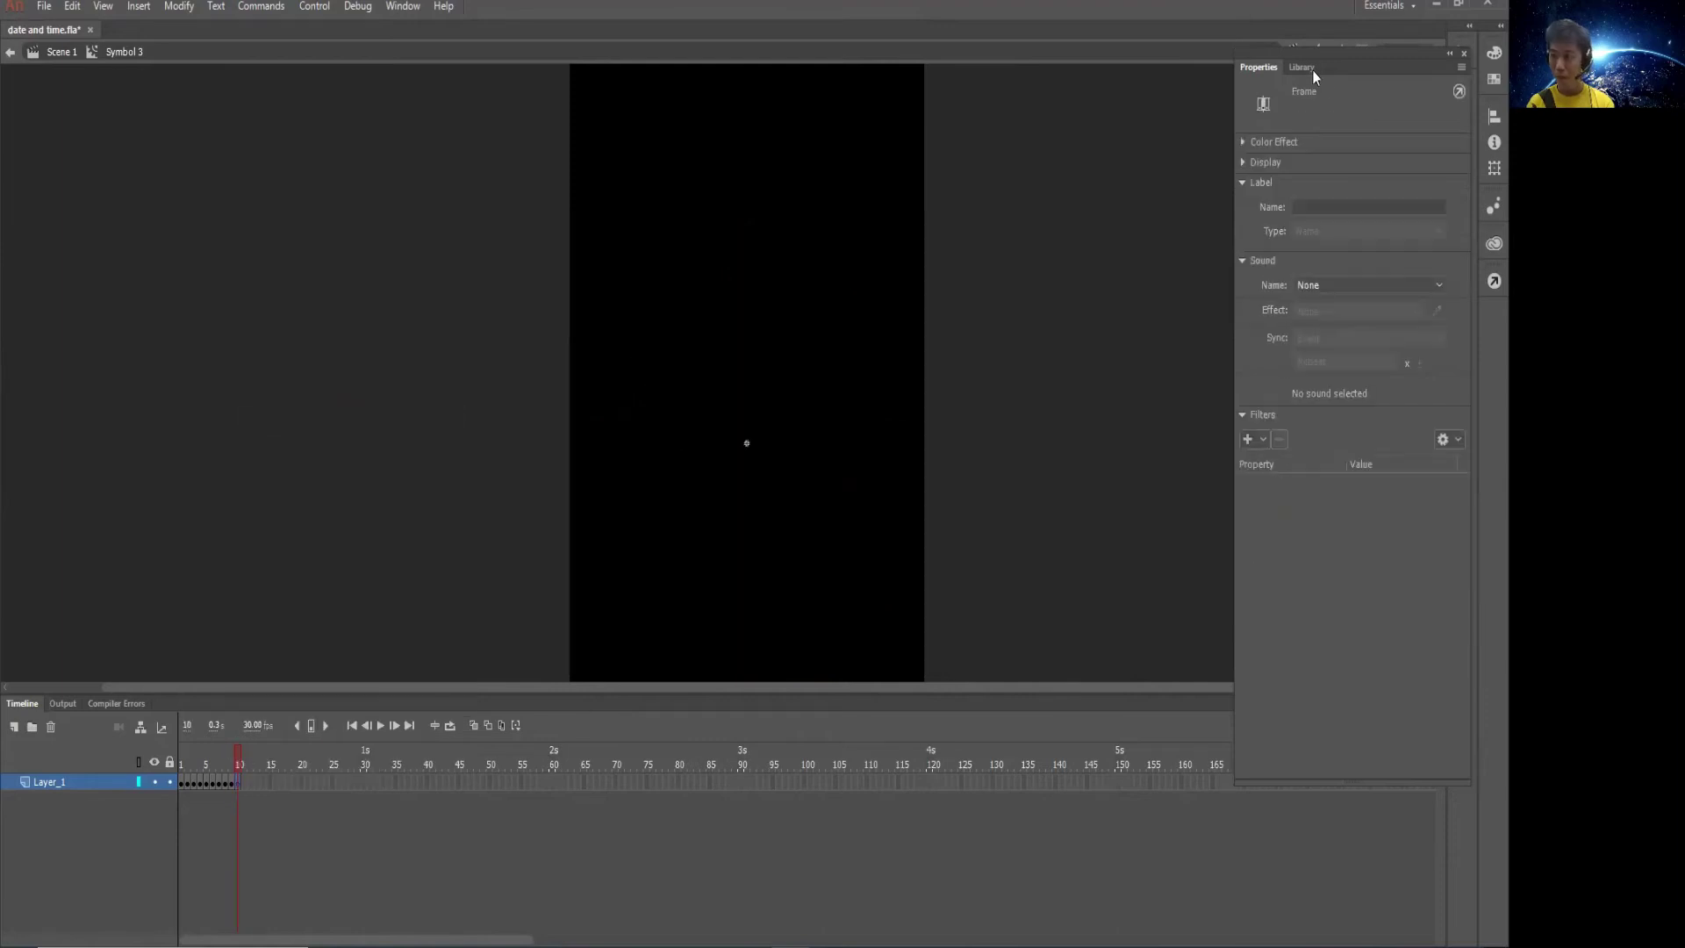
{"action": "left_click", "coordinate": [1304, 67]}
{"action": "left_click", "coordinate": [1298, 485]}
{"action": "left_click_drag", "start_coordinate": [1298, 485], "coordinate": [753, 444]}
Set the frame 10 bitmap's position to X -250 and Y -250
{"action": "left_click", "coordinate": [1257, 68]}
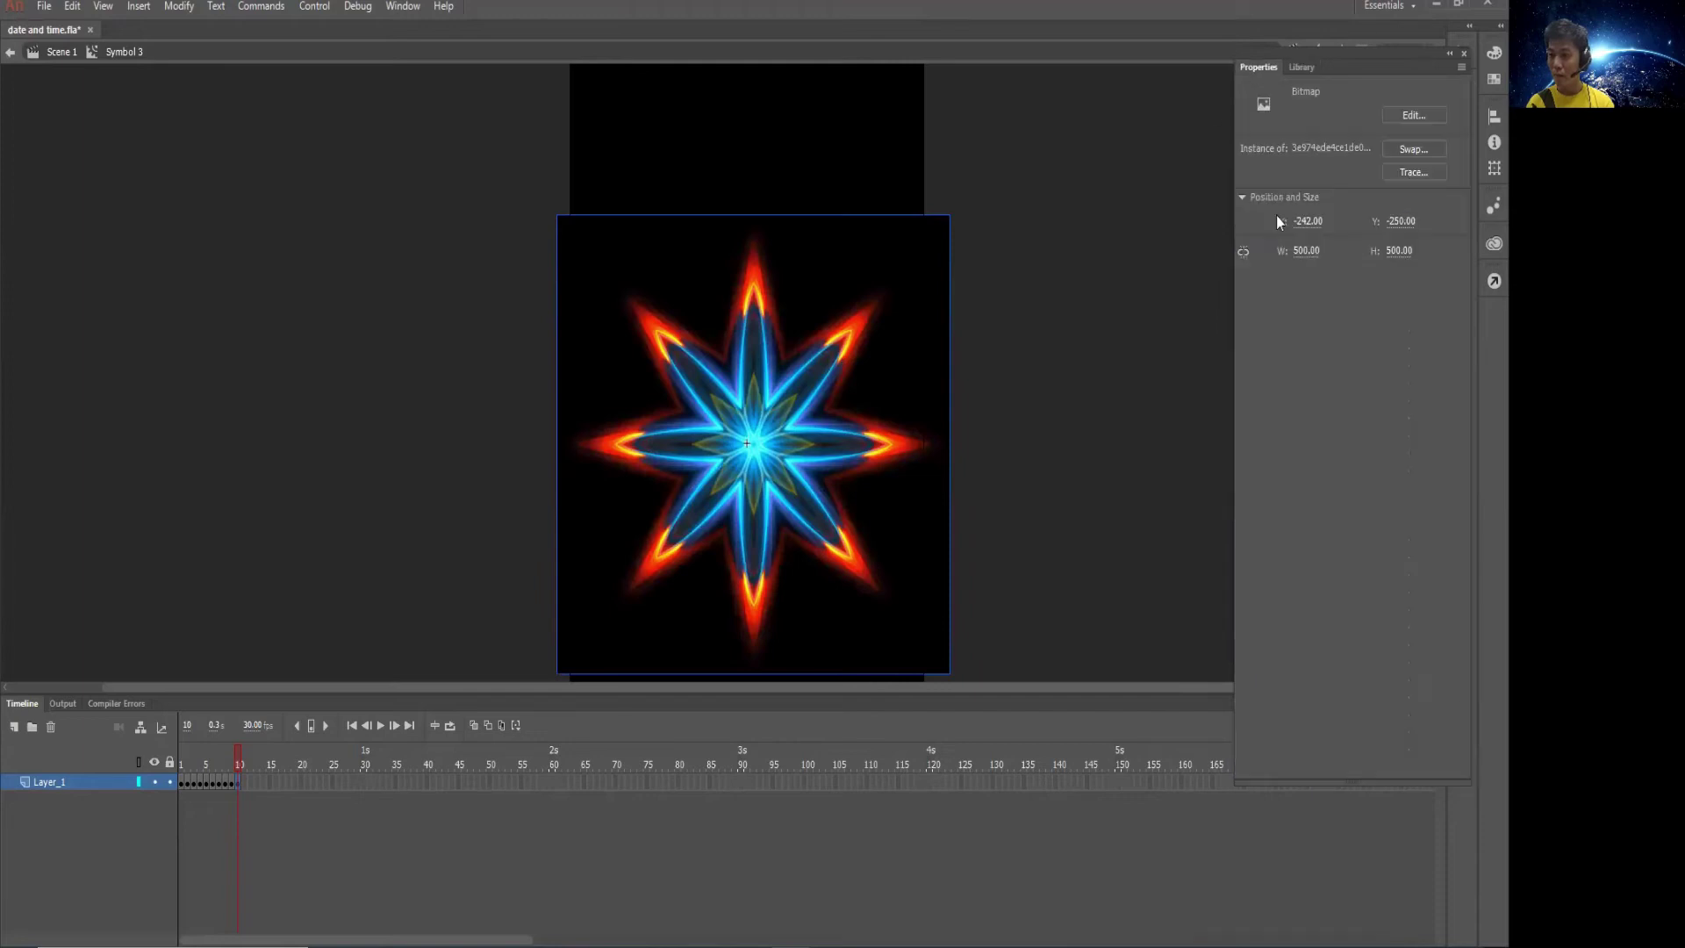
{"action": "left_click", "coordinate": [1301, 225]}
{"action": "type", "text": "-250"}
{"action": "key", "text": "Tab"}
{"action": "type", "text": "-250"}
{"action": "key", "text": "Tab"}
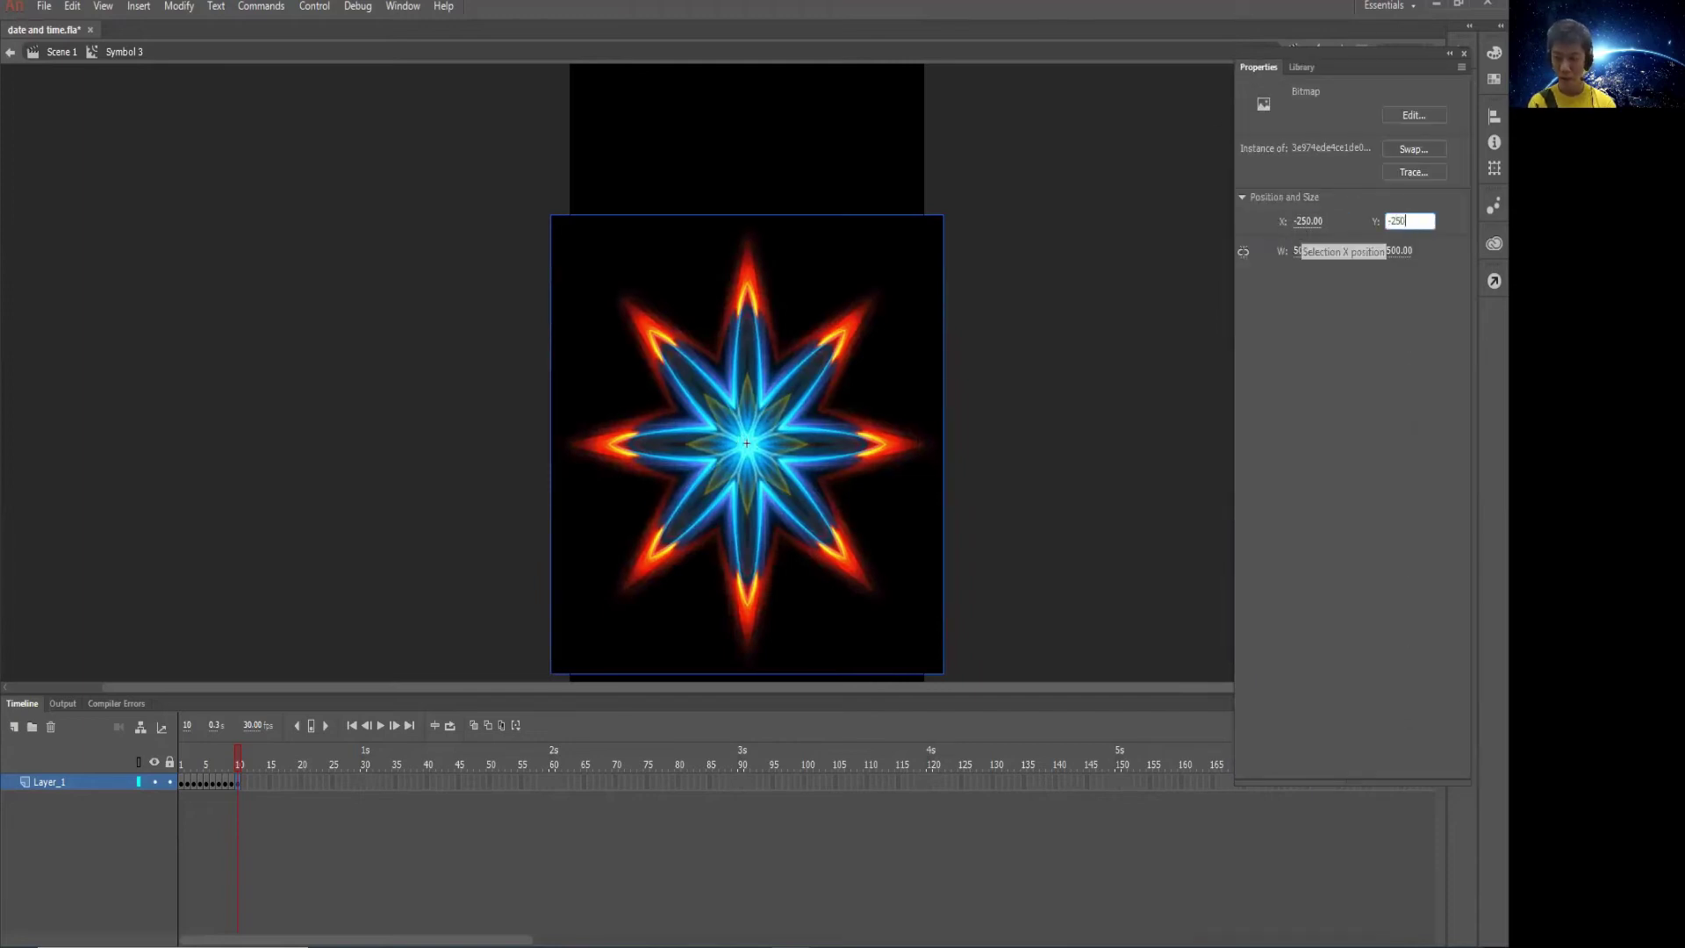
Insert a blank keyframe at frame 11 and place the eleventh flower bitmap from the imported folder on the stage
{"action": "right_click", "coordinate": [245, 782]}
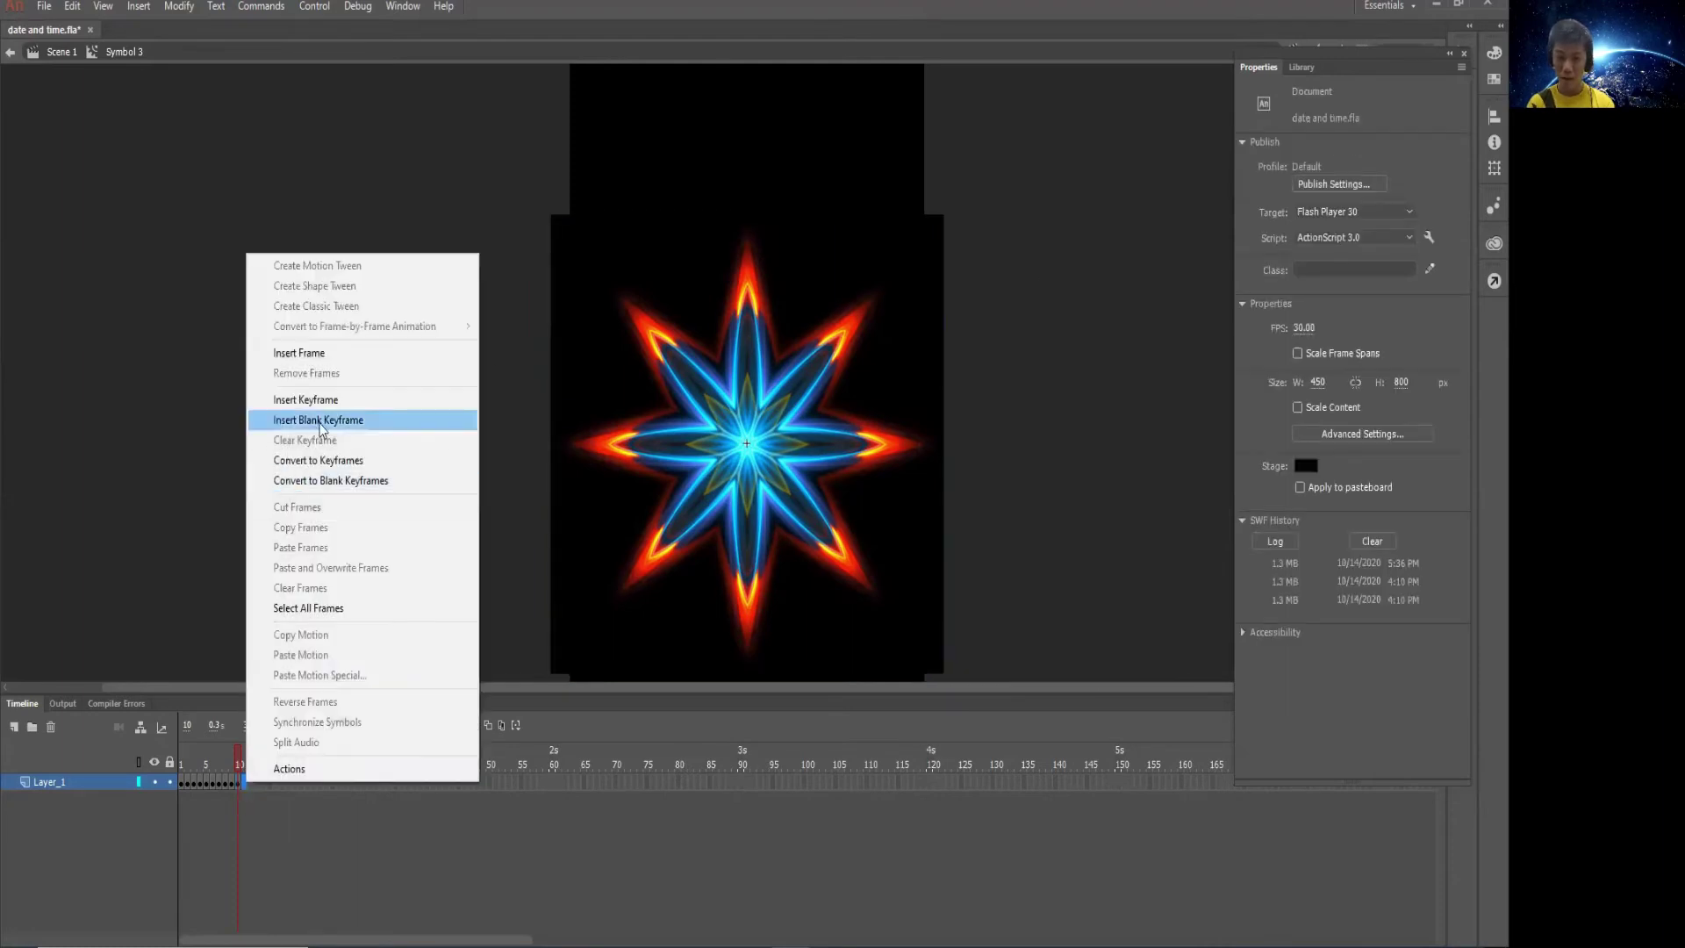
{"action": "left_click", "coordinate": [320, 419]}
{"action": "left_click", "coordinate": [1296, 70]}
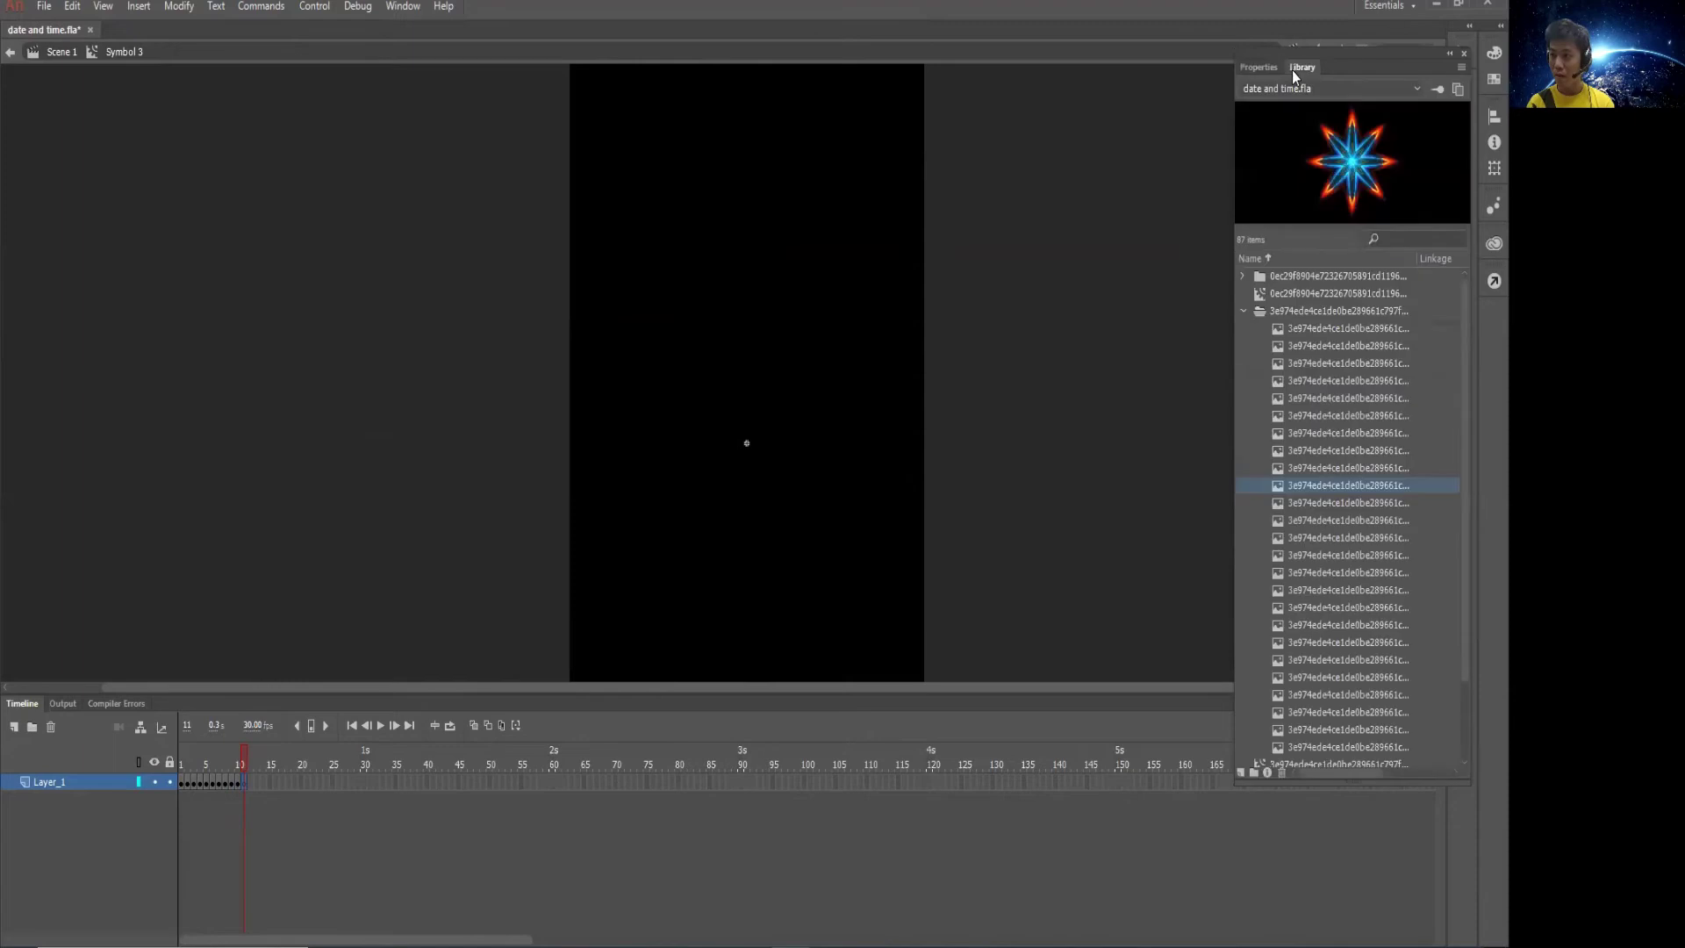
{"action": "left_click", "coordinate": [1315, 504]}
{"action": "left_click_drag", "start_coordinate": [751, 373], "coordinate": [748, 372]}
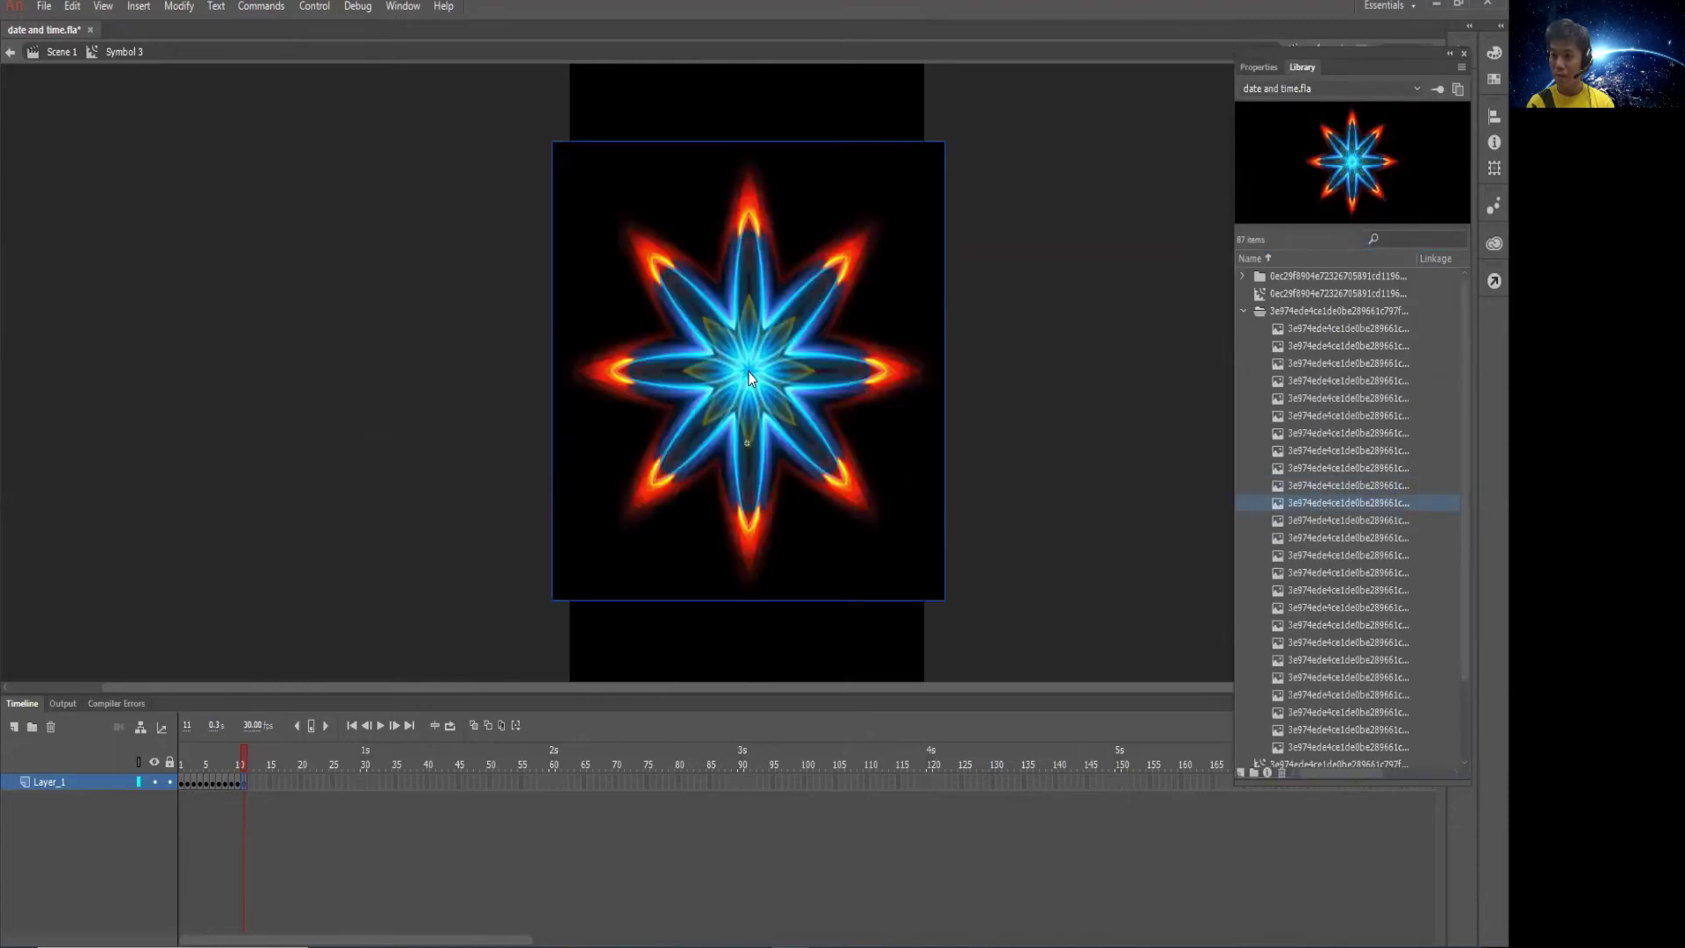
Set the frame 11 bitmap's position to X -250 and Y -250
{"action": "left_click", "coordinate": [1259, 67]}
{"action": "left_click", "coordinate": [1310, 222]}
{"action": "type", "text": "-250"}
{"action": "key", "text": "Tab"}
{"action": "type", "text": "-25"}
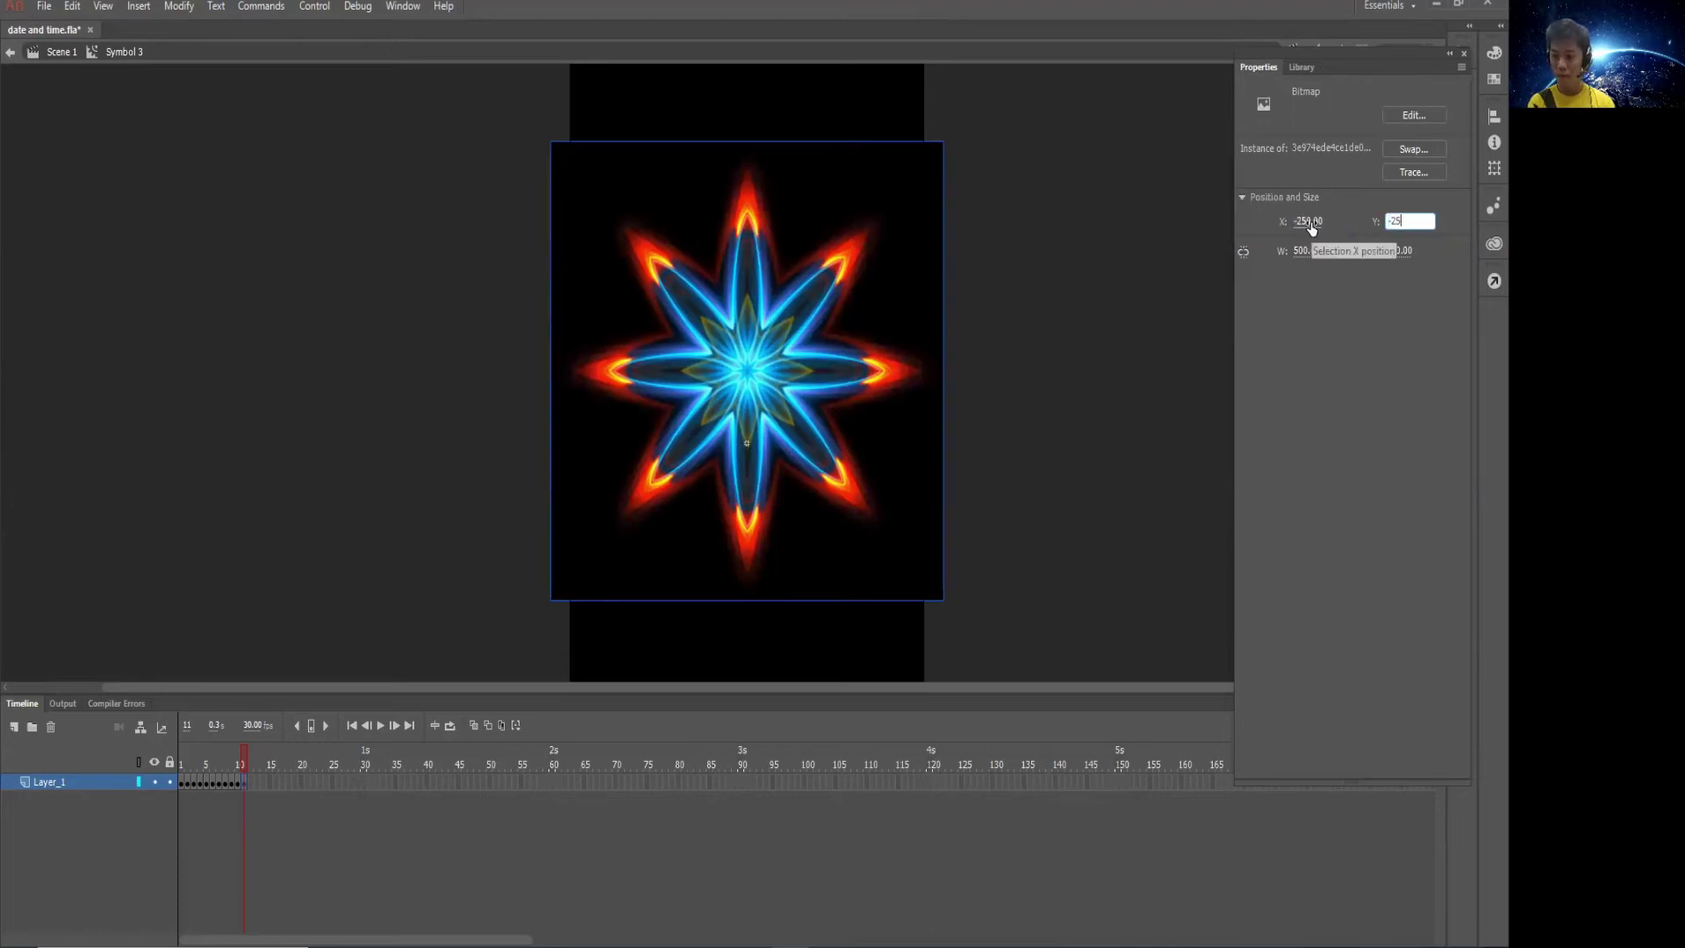
{"action": "type", "text": "0"}
{"action": "key", "text": "Return"}
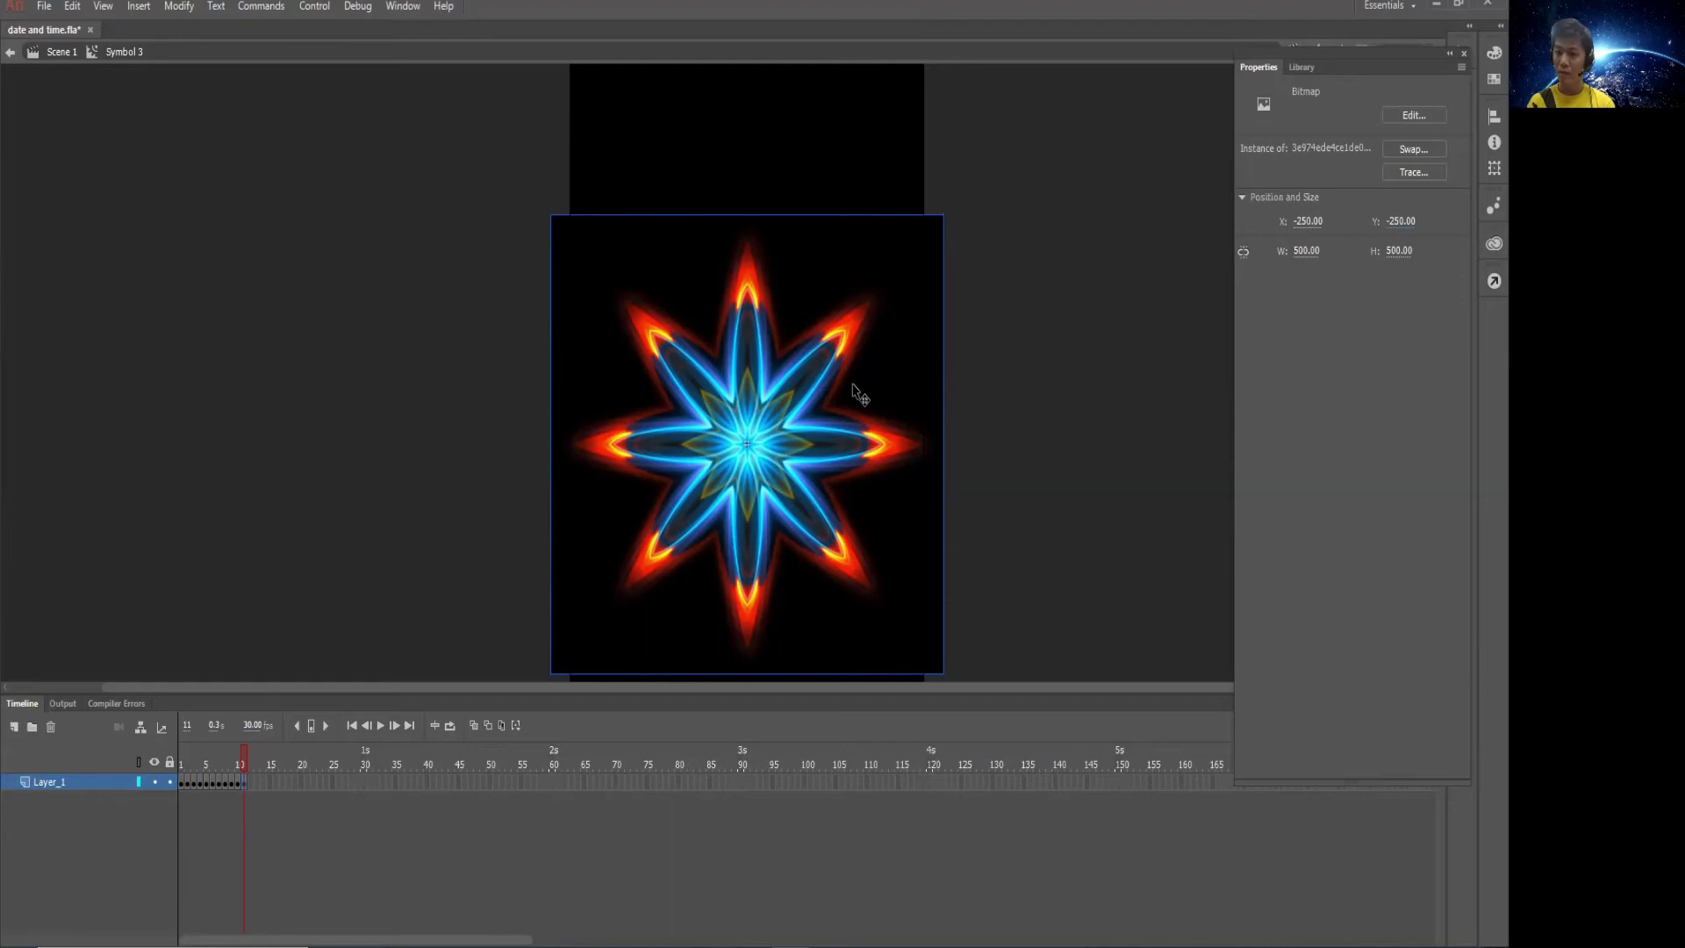
Insert a blank keyframe at frame 12 and place the twelfth flower bitmap from the imported folder on the stage
{"action": "left_click", "coordinate": [252, 784]}
{"action": "right_click", "coordinate": [252, 784]}
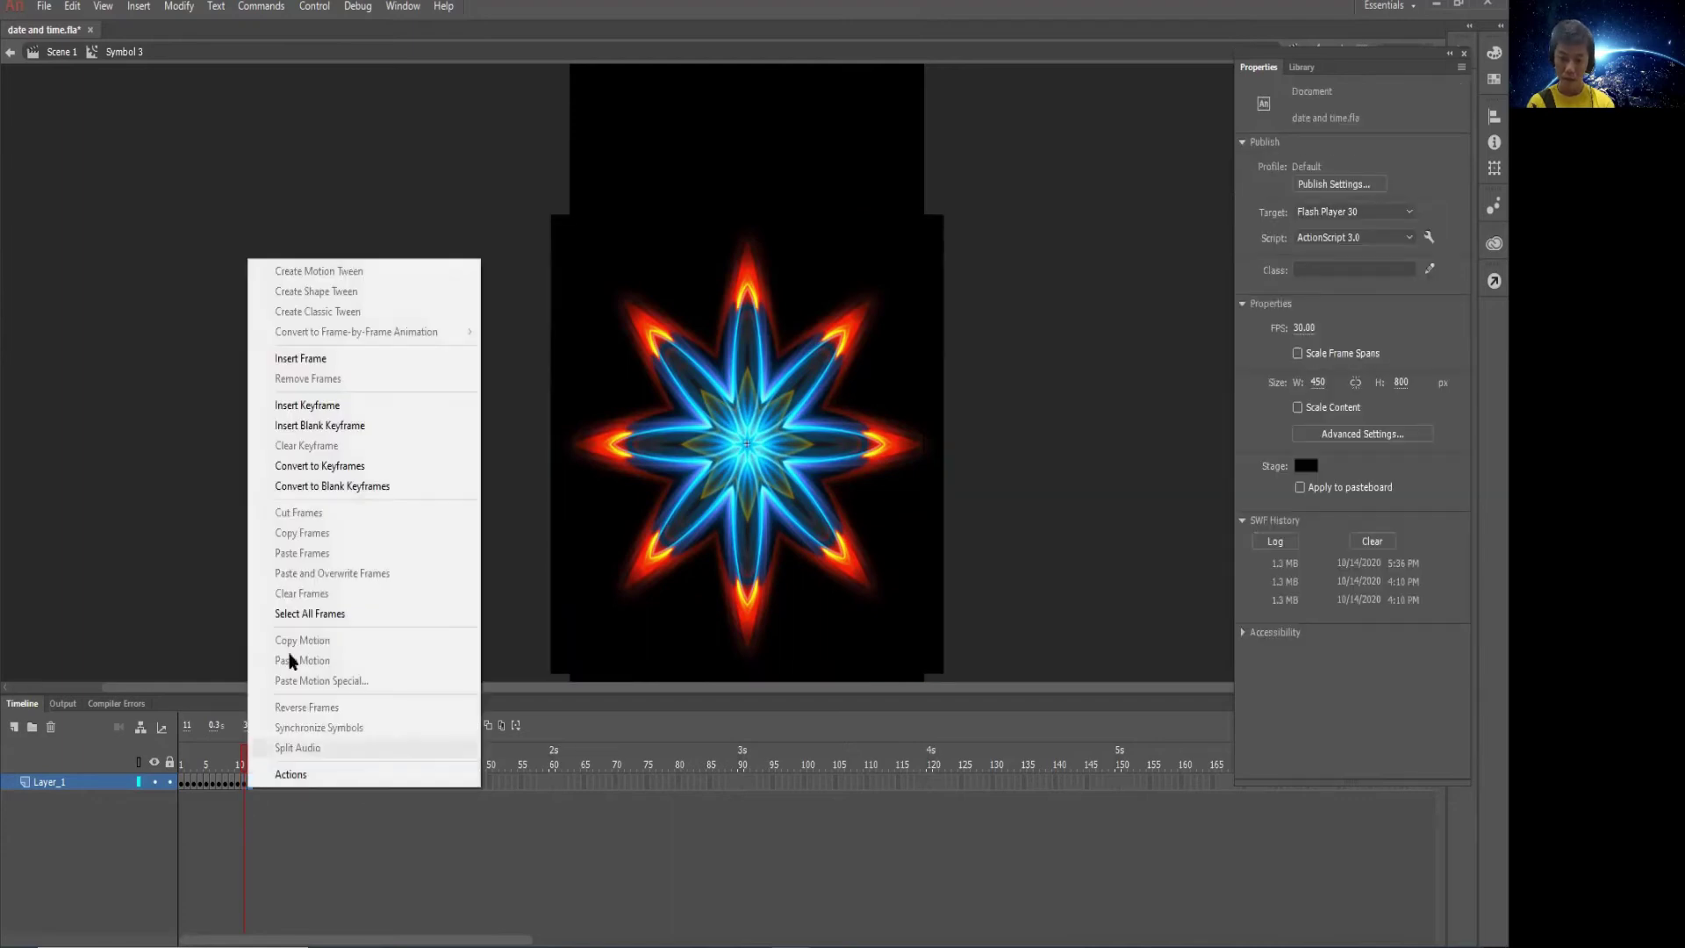
{"action": "left_click", "coordinate": [320, 424]}
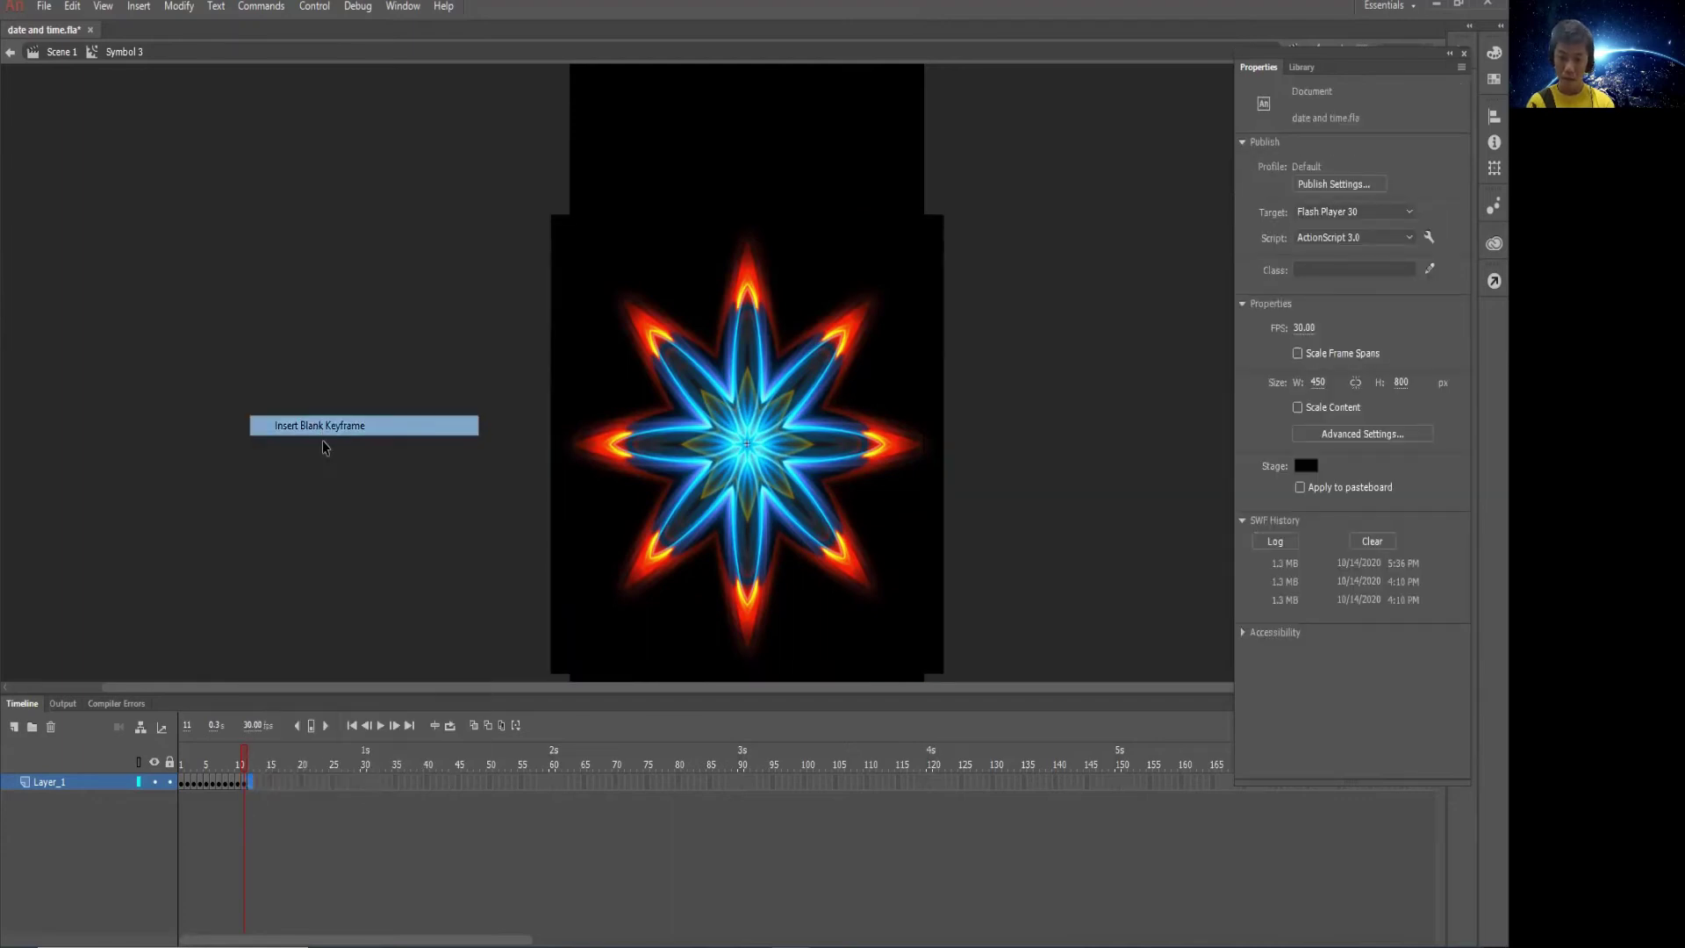
{"action": "left_click", "coordinate": [1302, 67]}
{"action": "left_click", "coordinate": [1310, 521]}
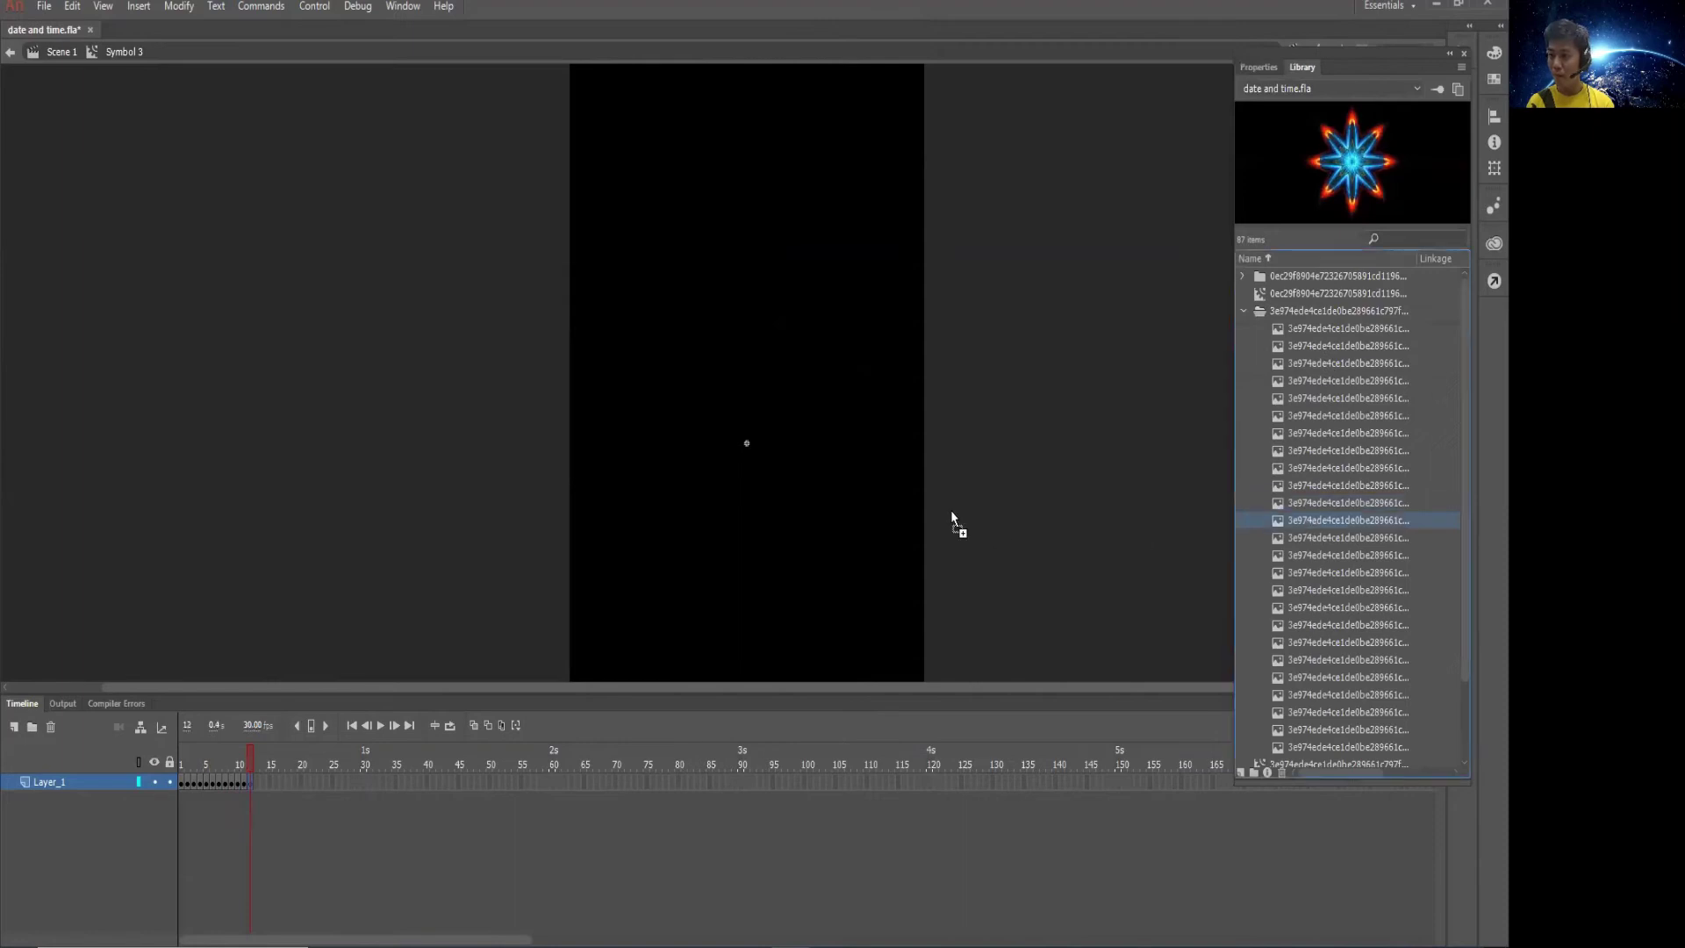
{"action": "left_click_drag", "start_coordinate": [813, 496], "coordinate": [753, 444]}
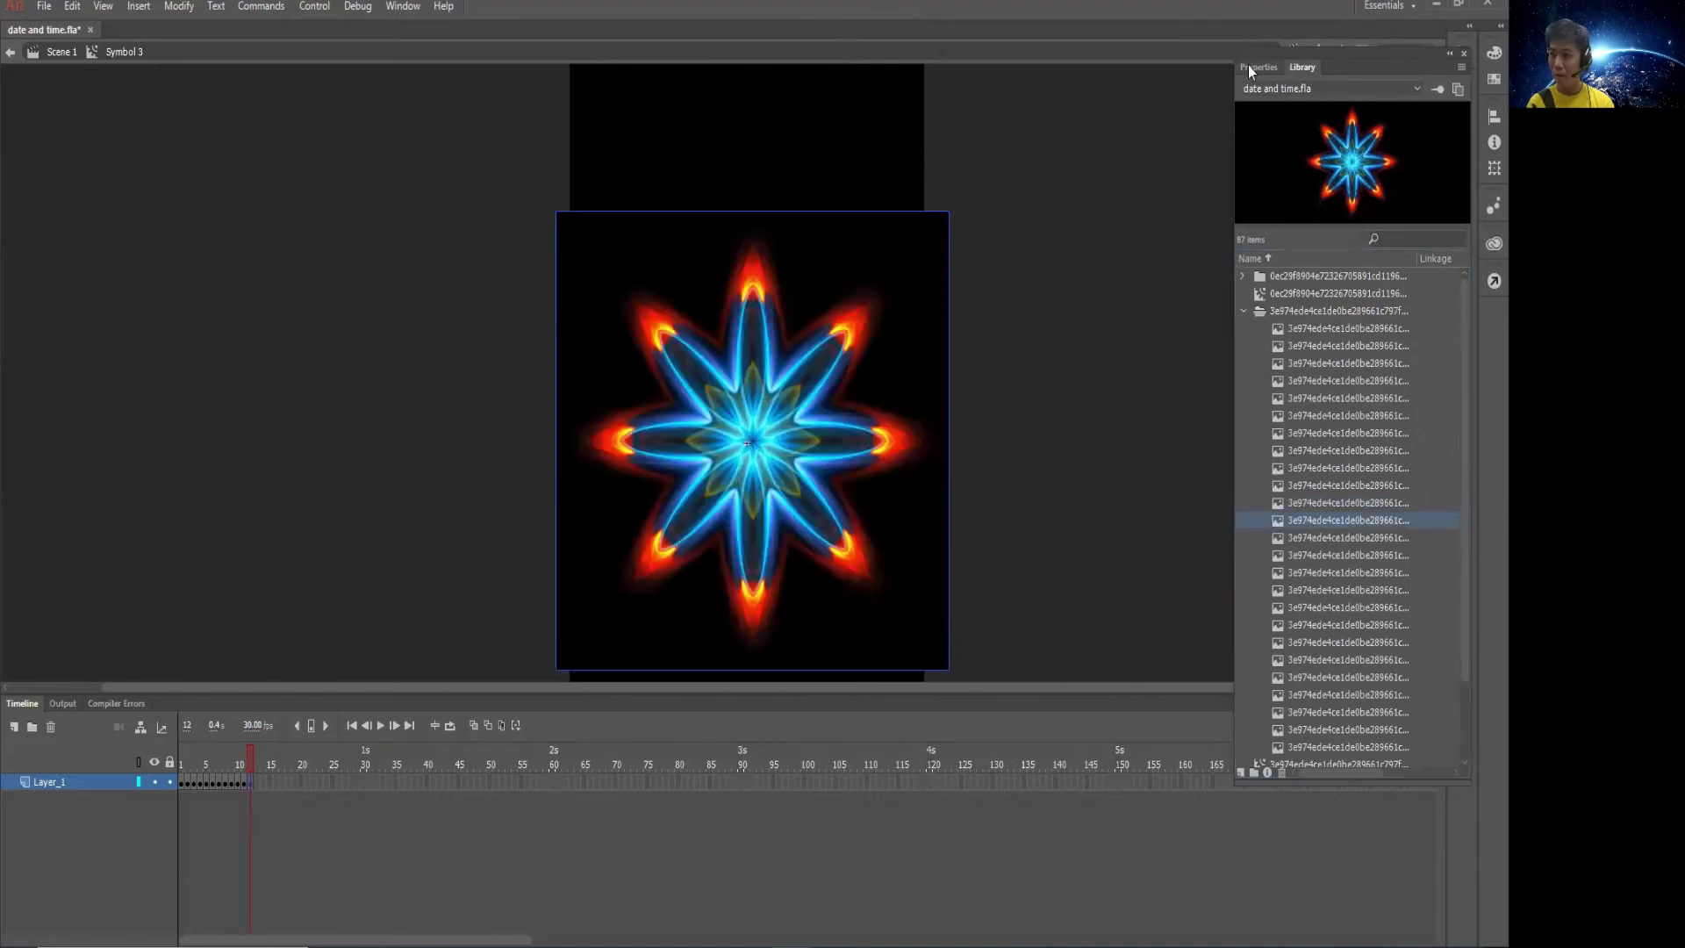
Set the frame 12 bitmap's position to X -250 and Y -250
{"action": "left_click", "coordinate": [1253, 66]}
{"action": "left_click", "coordinate": [1304, 221]}
{"action": "type", "text": "-250"}
{"action": "key", "text": "Tab"}
{"action": "type", "text": "-25"}
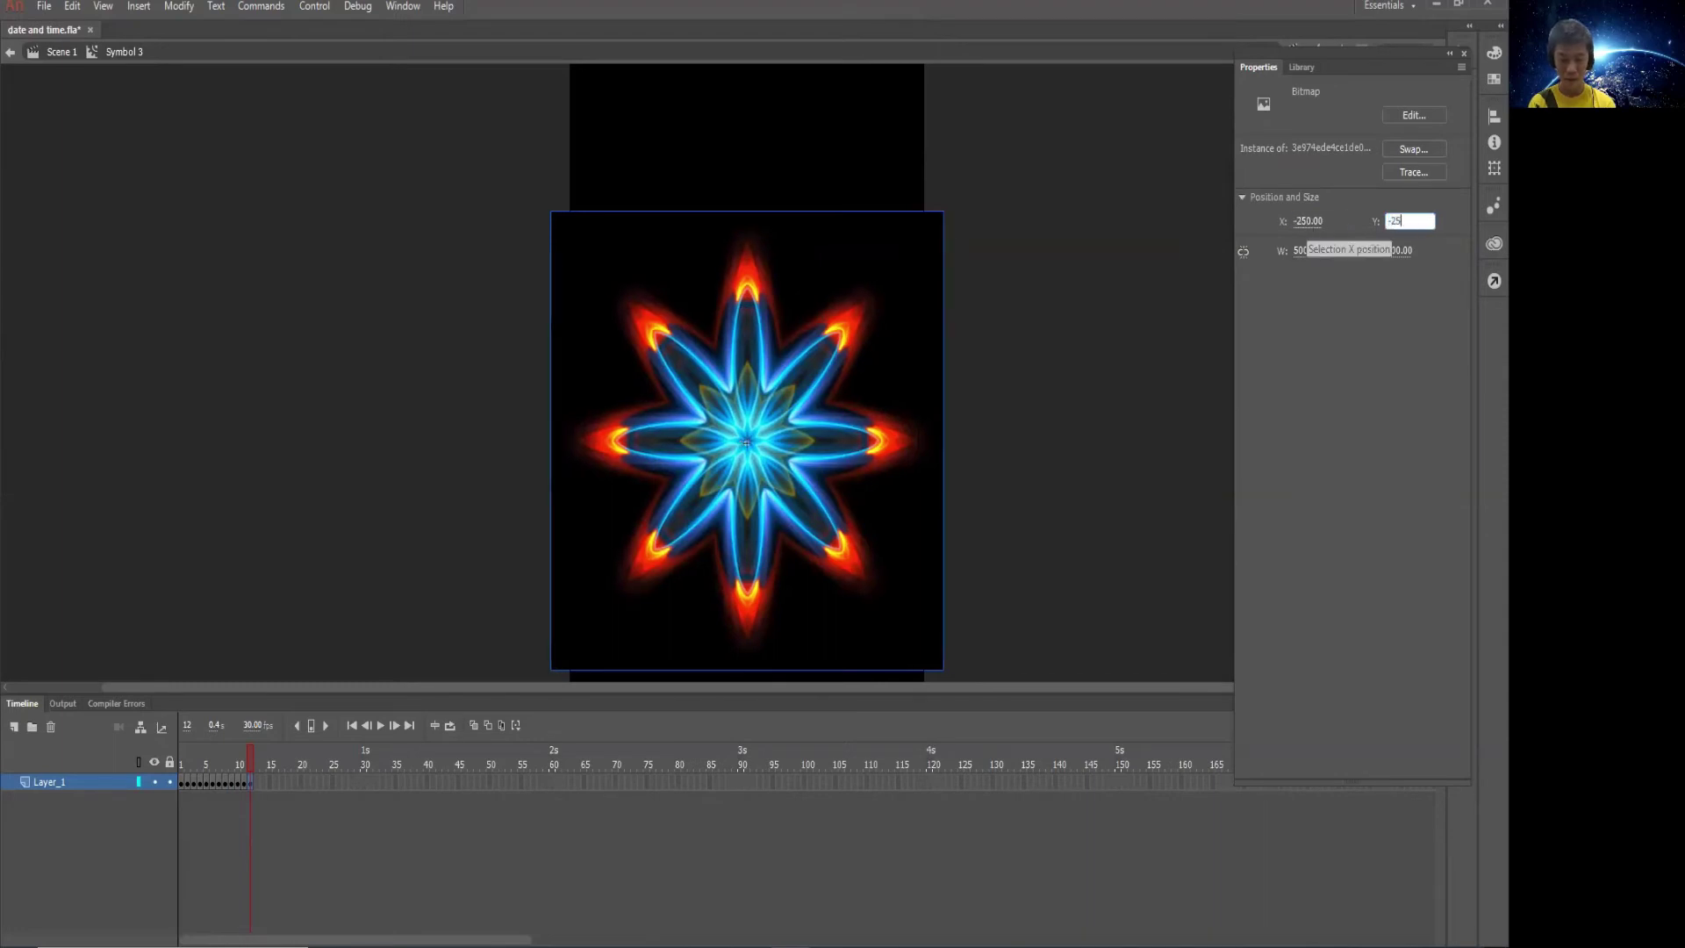
{"action": "type", "text": "0"}
{"action": "key", "text": "Return"}
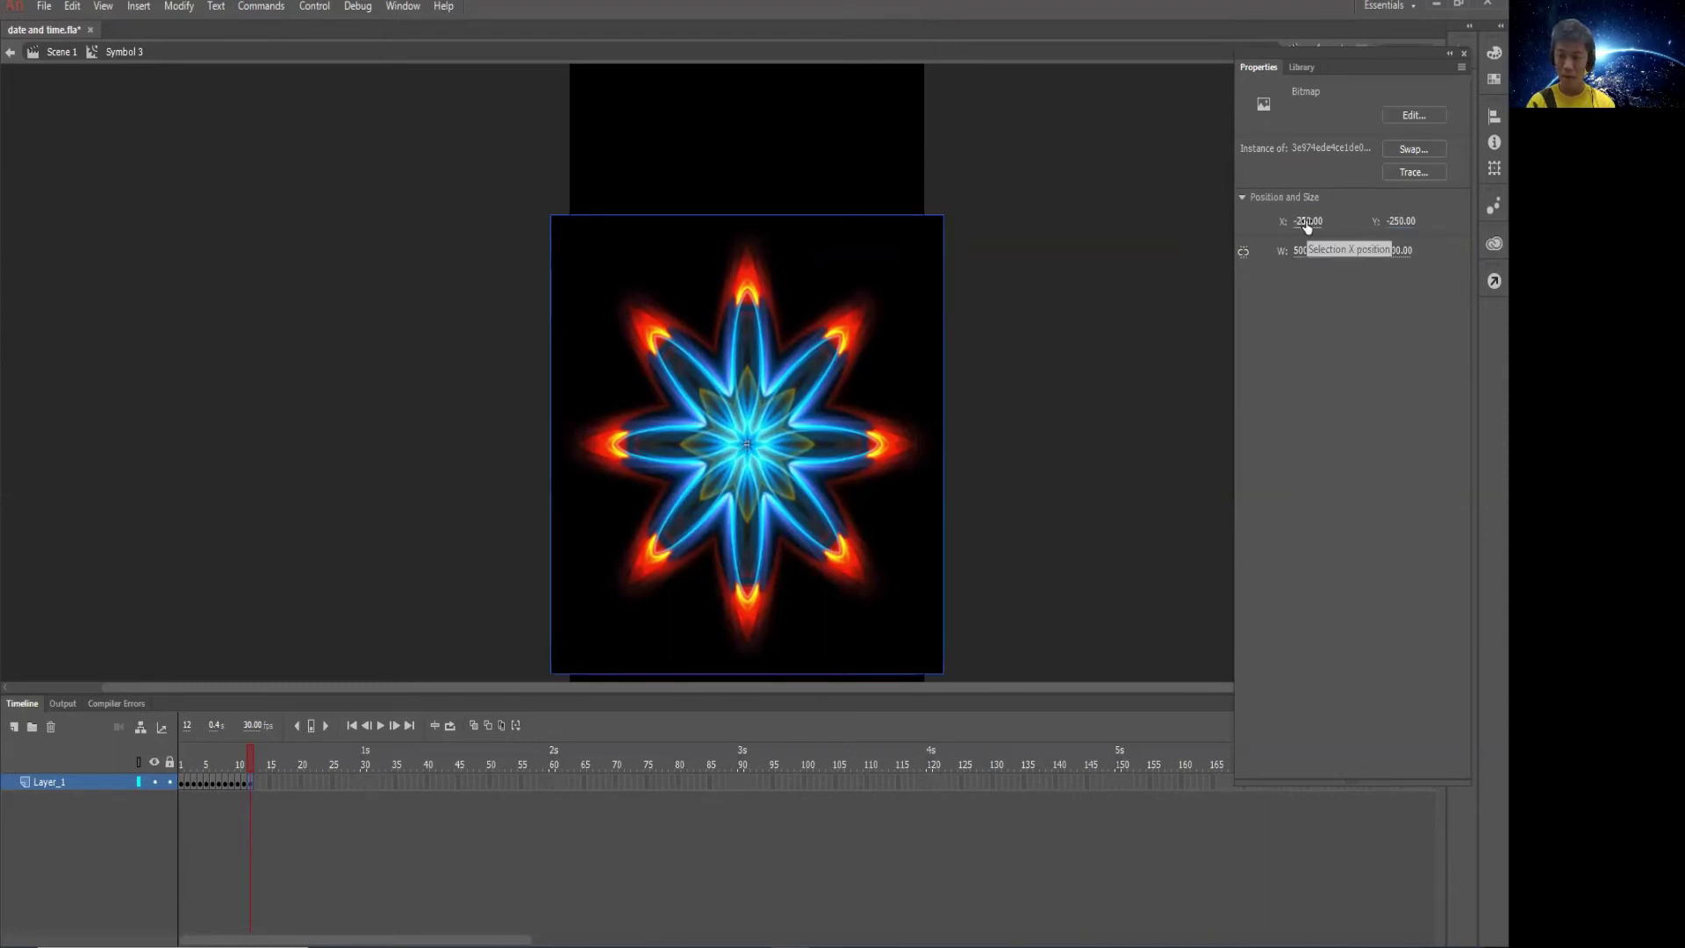
Insert a blank keyframe at frame 13 and place the thirteenth flower bitmap from the imported folder on the stage
{"action": "right_click", "coordinate": [260, 783]}
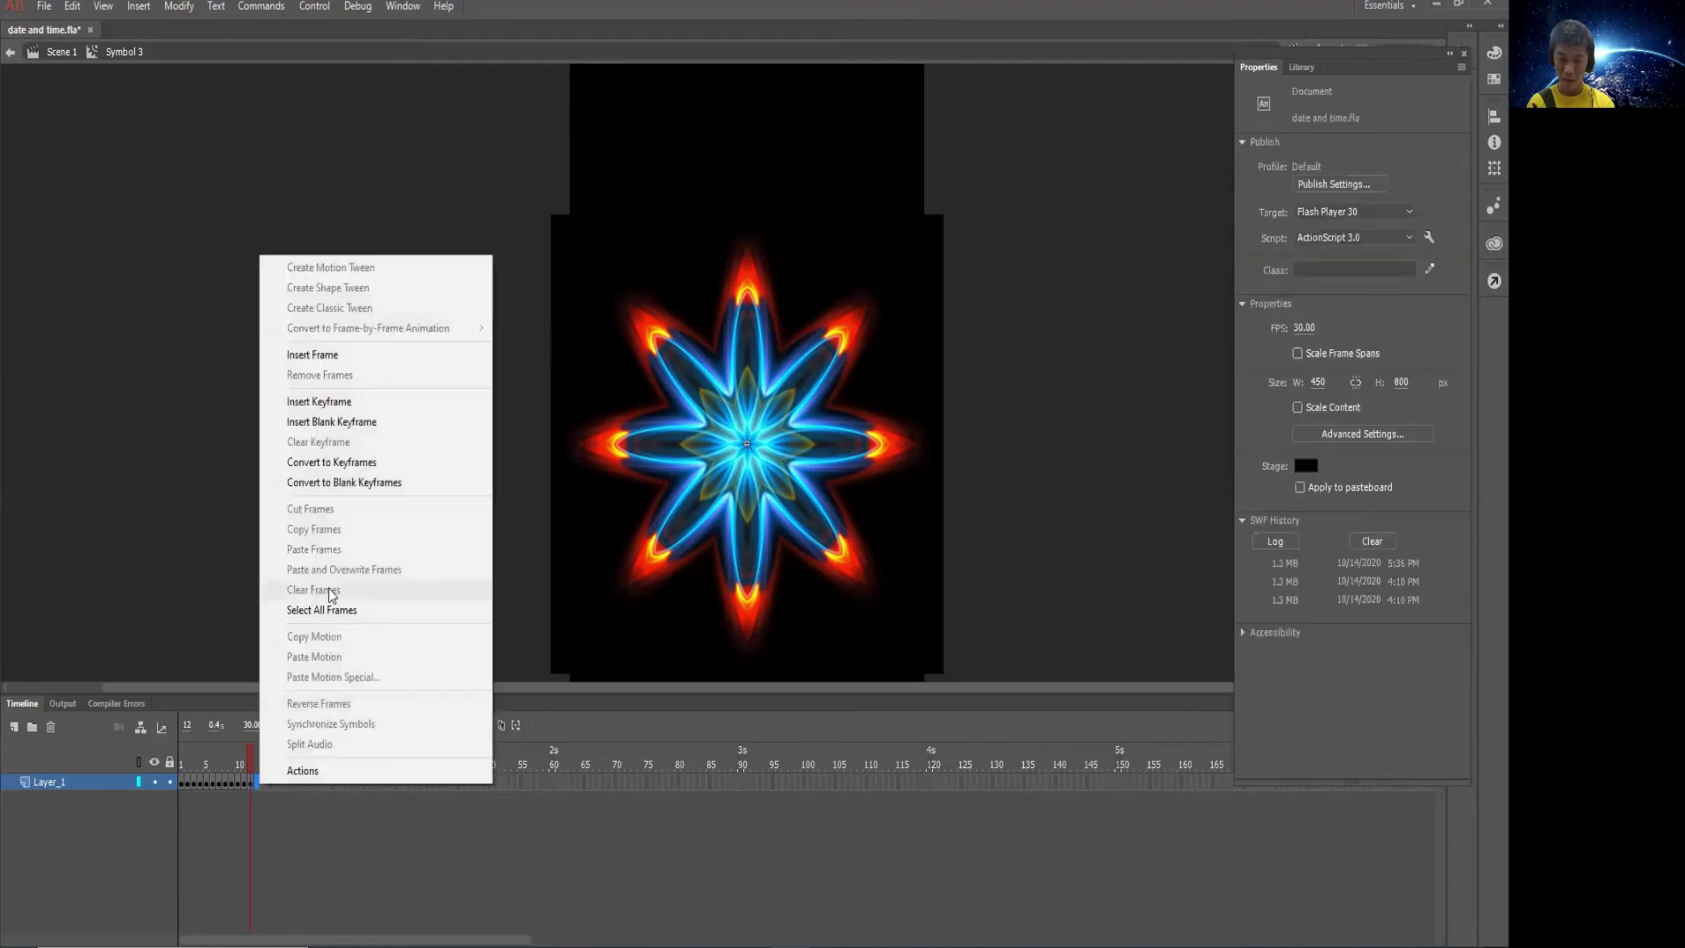
{"action": "left_click", "coordinate": [331, 422]}
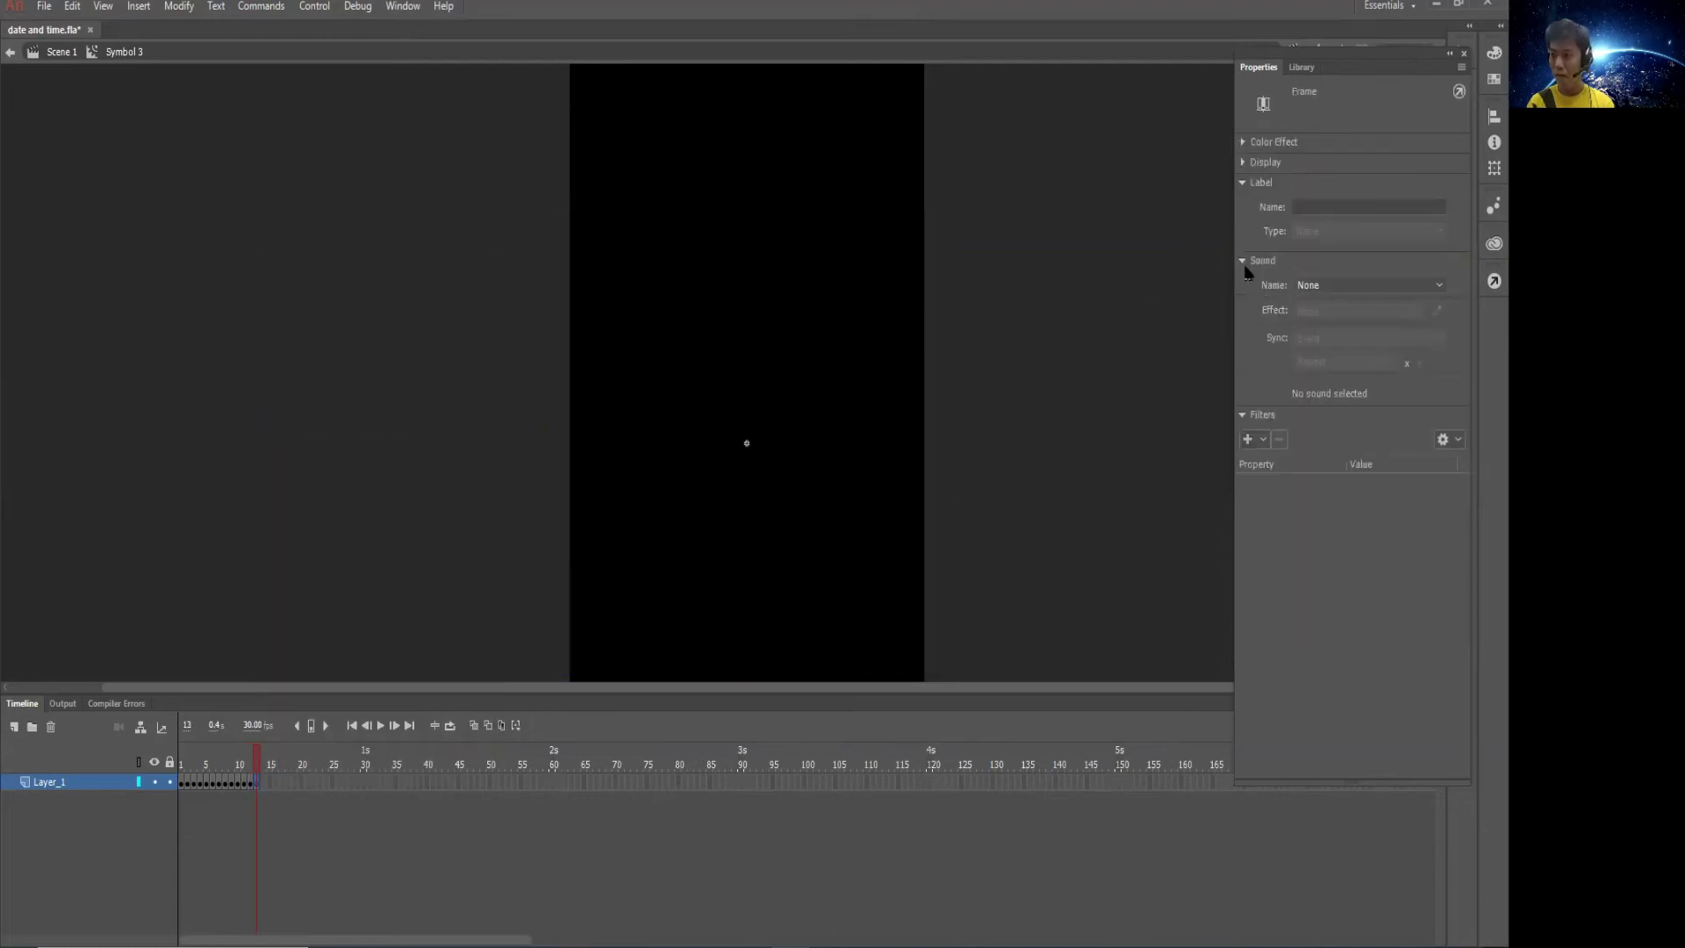
{"action": "left_click", "coordinate": [1302, 68]}
{"action": "left_click", "coordinate": [1308, 538]}
{"action": "left_click_drag", "start_coordinate": [1308, 539], "coordinate": [786, 446]}
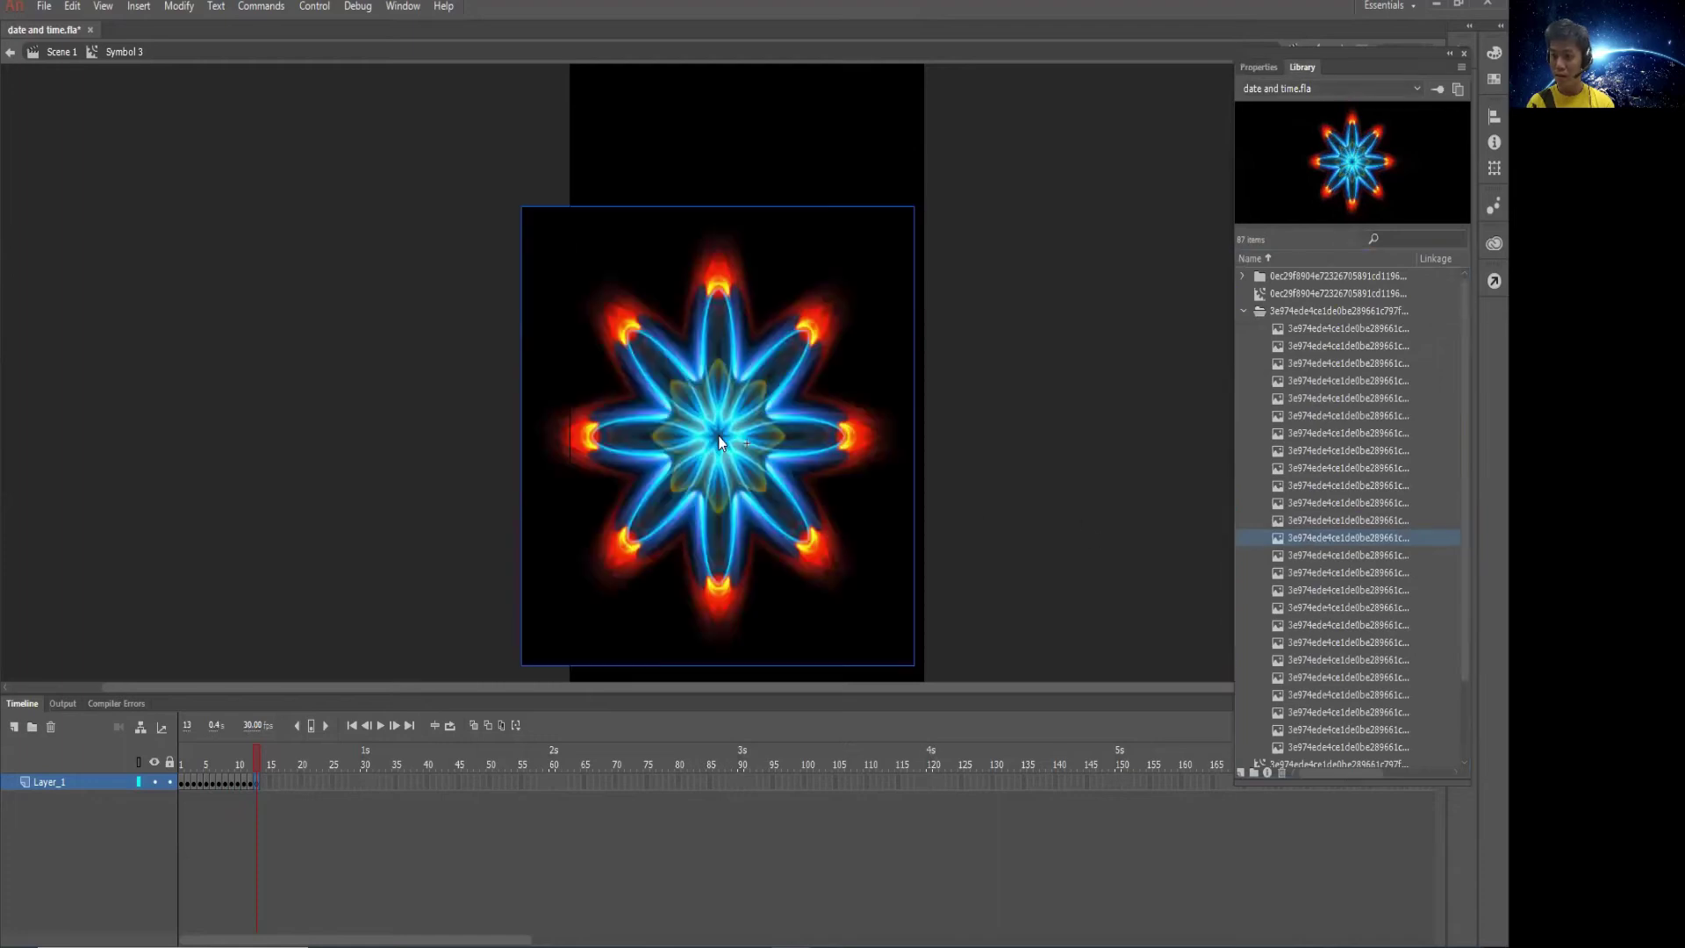
Set the frame 13 bitmap's position to X -250 and Y -250
{"action": "left_click", "coordinate": [1246, 68]}
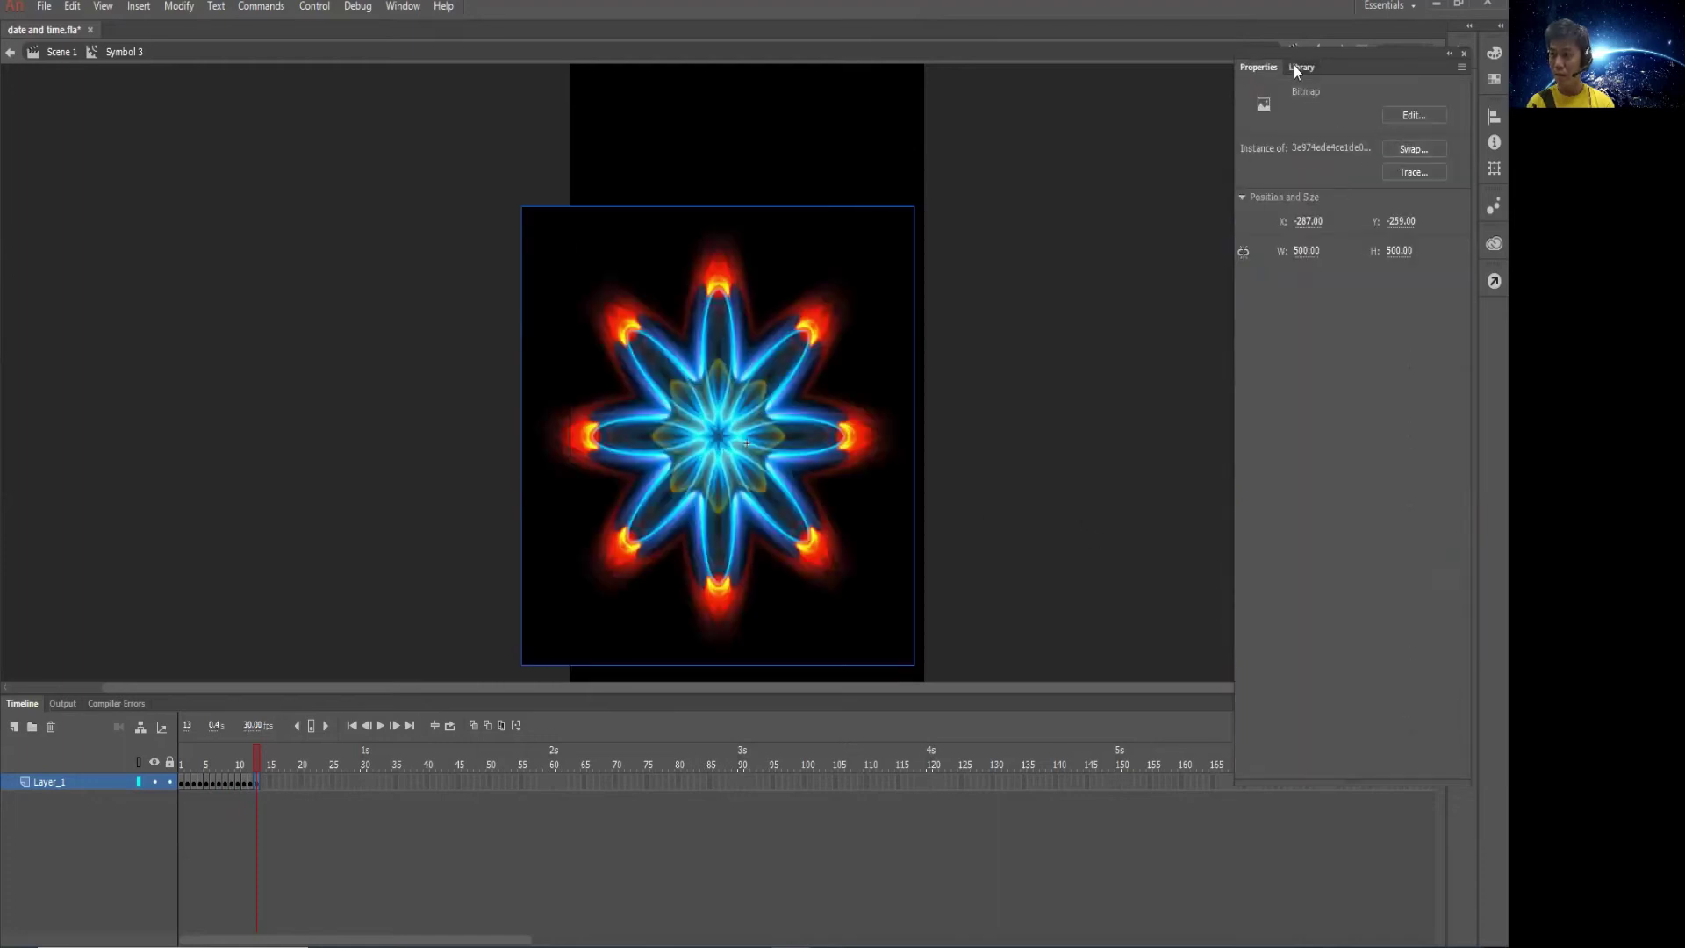
{"action": "left_click", "coordinate": [1295, 66]}
{"action": "left_click", "coordinate": [1264, 68]}
{"action": "left_click", "coordinate": [1307, 221]}
{"action": "type", "text": "-25"}
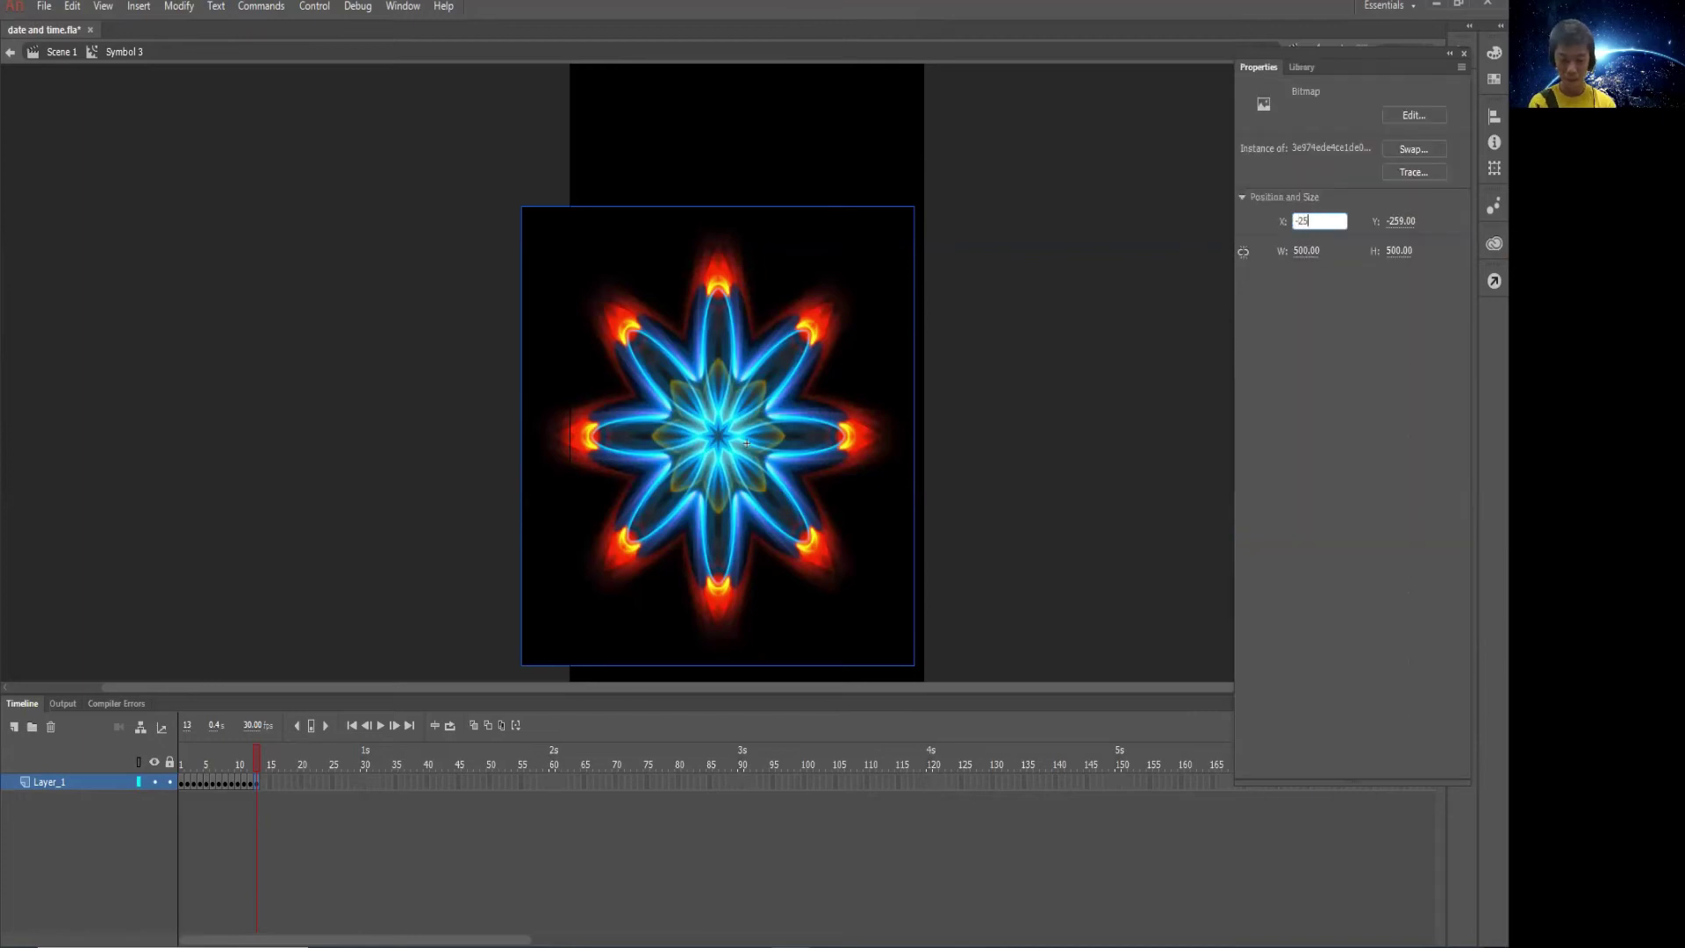
{"action": "type", "text": "0"}
{"action": "key", "text": "Tab"}
{"action": "type", "text": "-250"}
{"action": "key", "text": "Return"}
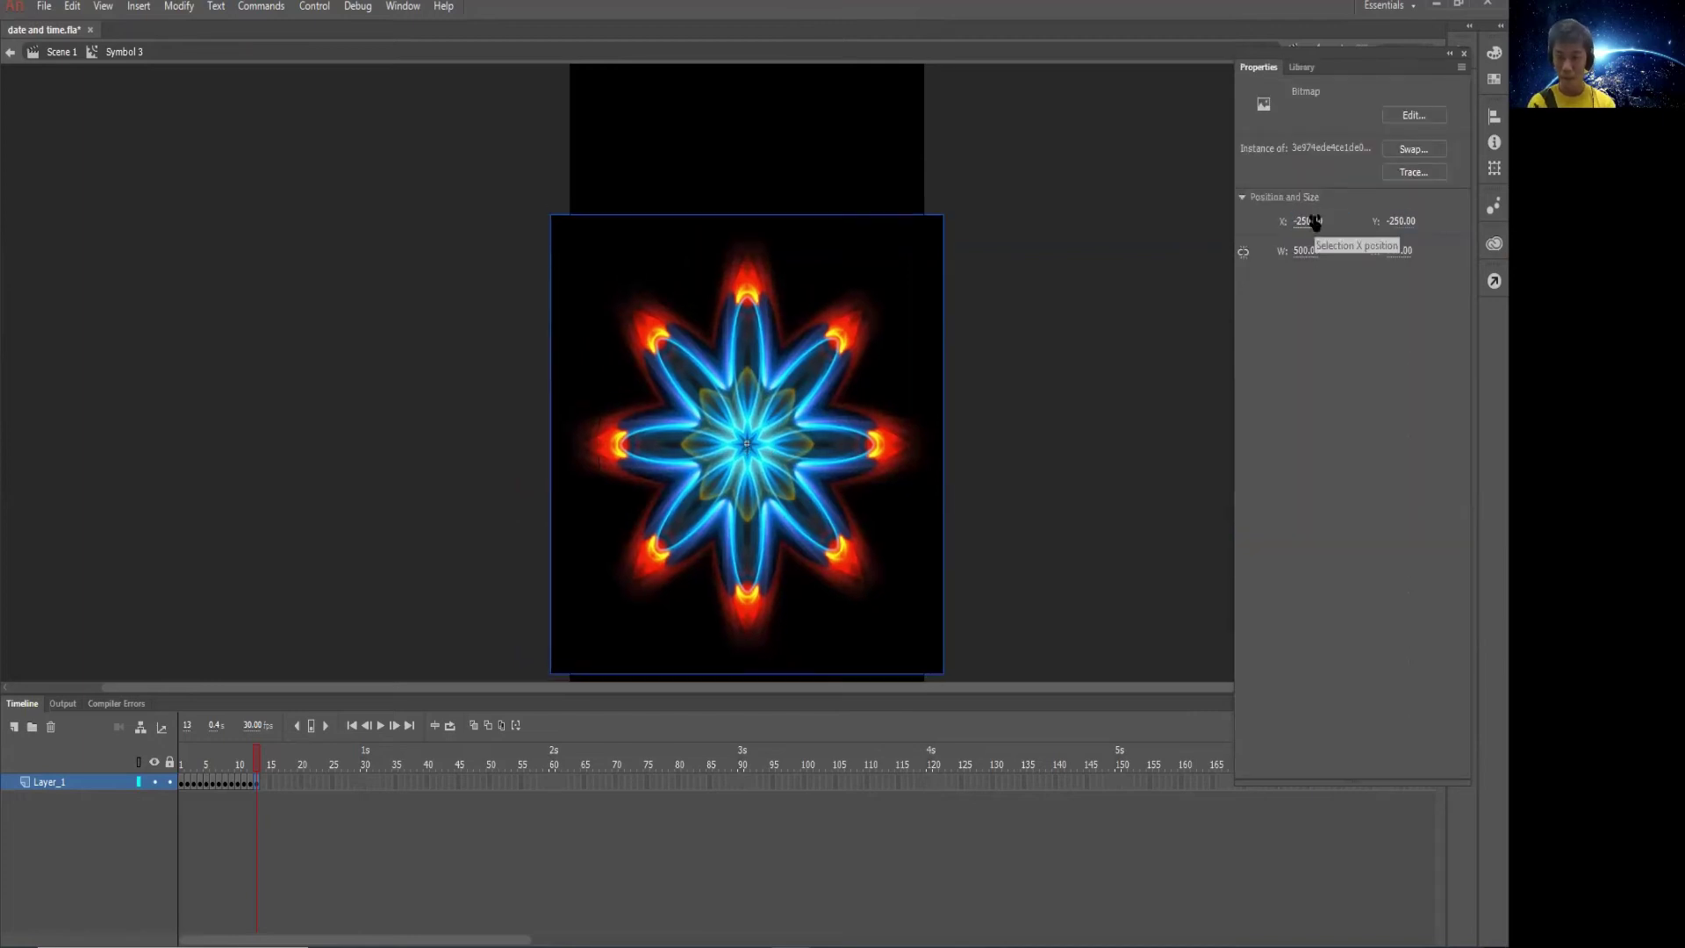
Insert a blank keyframe at frame 14 and place the fourteenth flower bitmap from the imported folder on the stage
{"action": "left_click", "coordinate": [262, 784]}
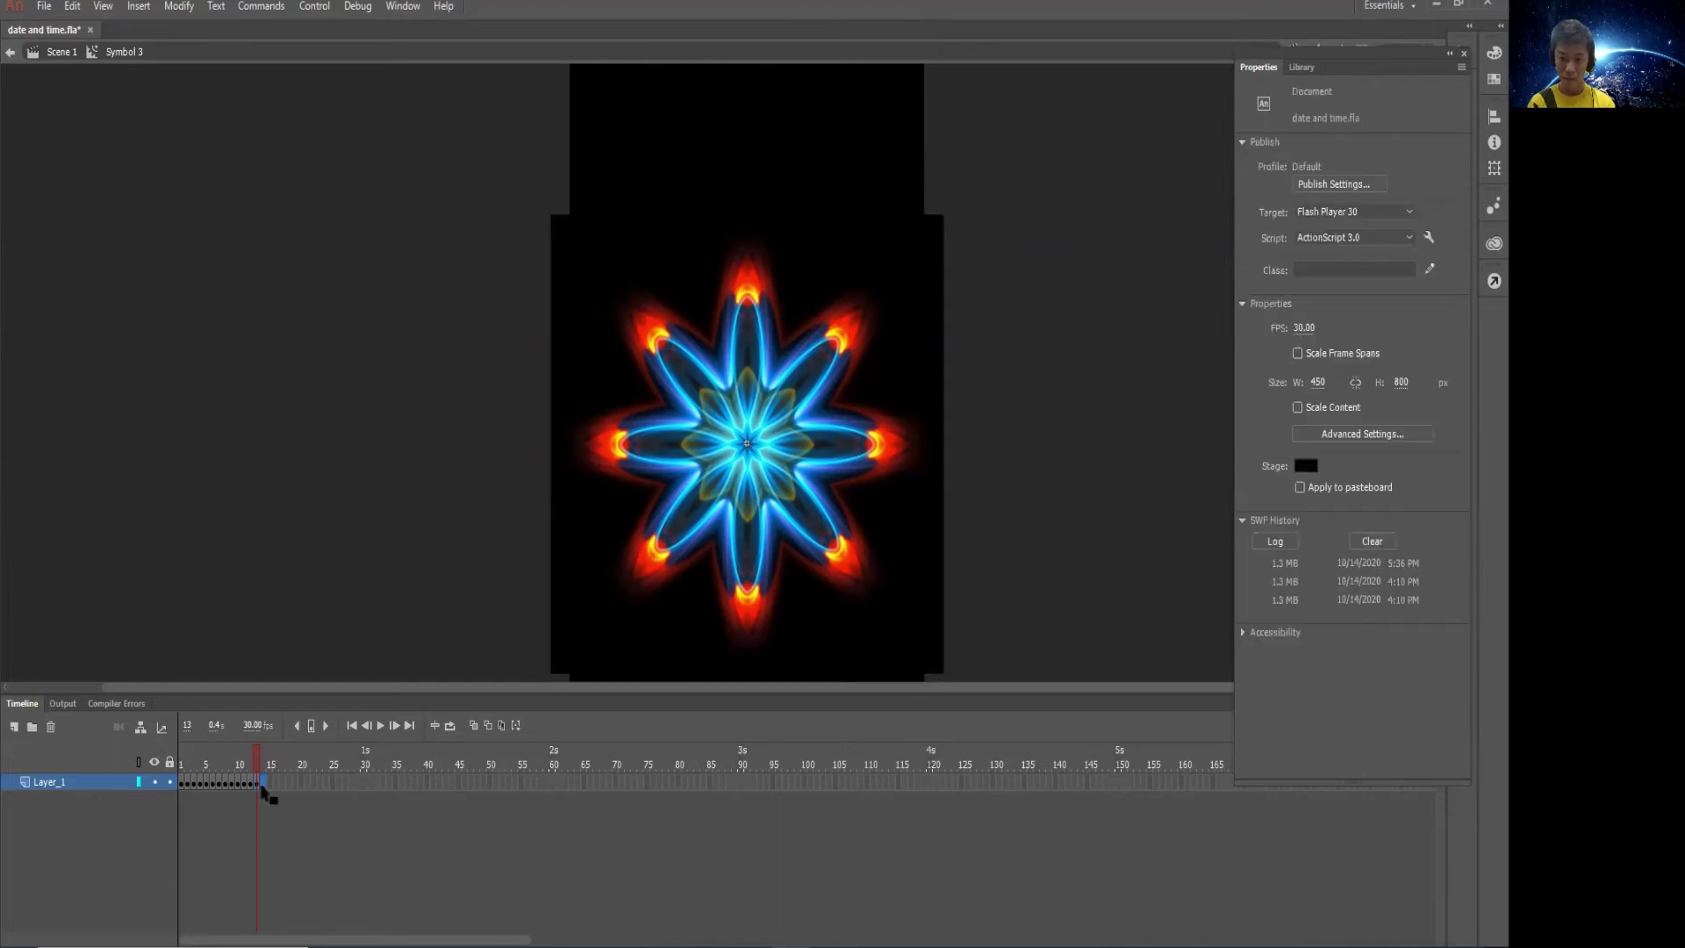
{"action": "right_click", "coordinate": [263, 789]}
{"action": "left_click", "coordinate": [334, 443]}
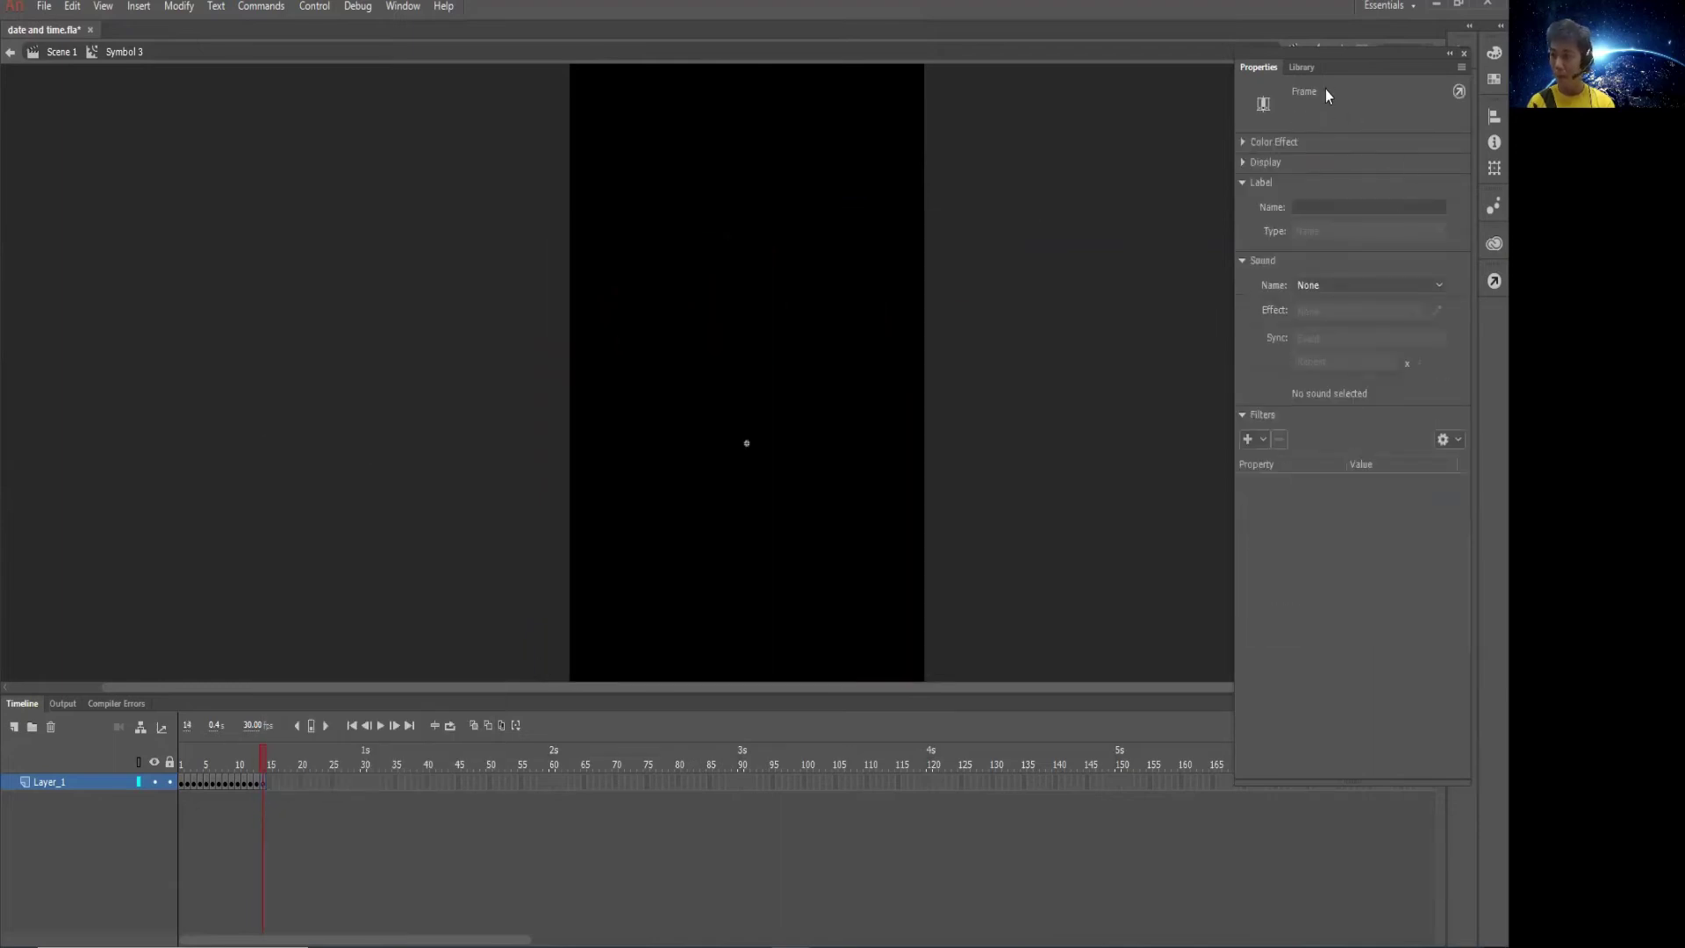
{"action": "left_click", "coordinate": [1302, 67]}
{"action": "left_click_drag", "start_coordinate": [1312, 555], "coordinate": [744, 465]}
Set the frame 14 bitmap's position to X -250 and Y -250
{"action": "left_click", "coordinate": [1257, 68]}
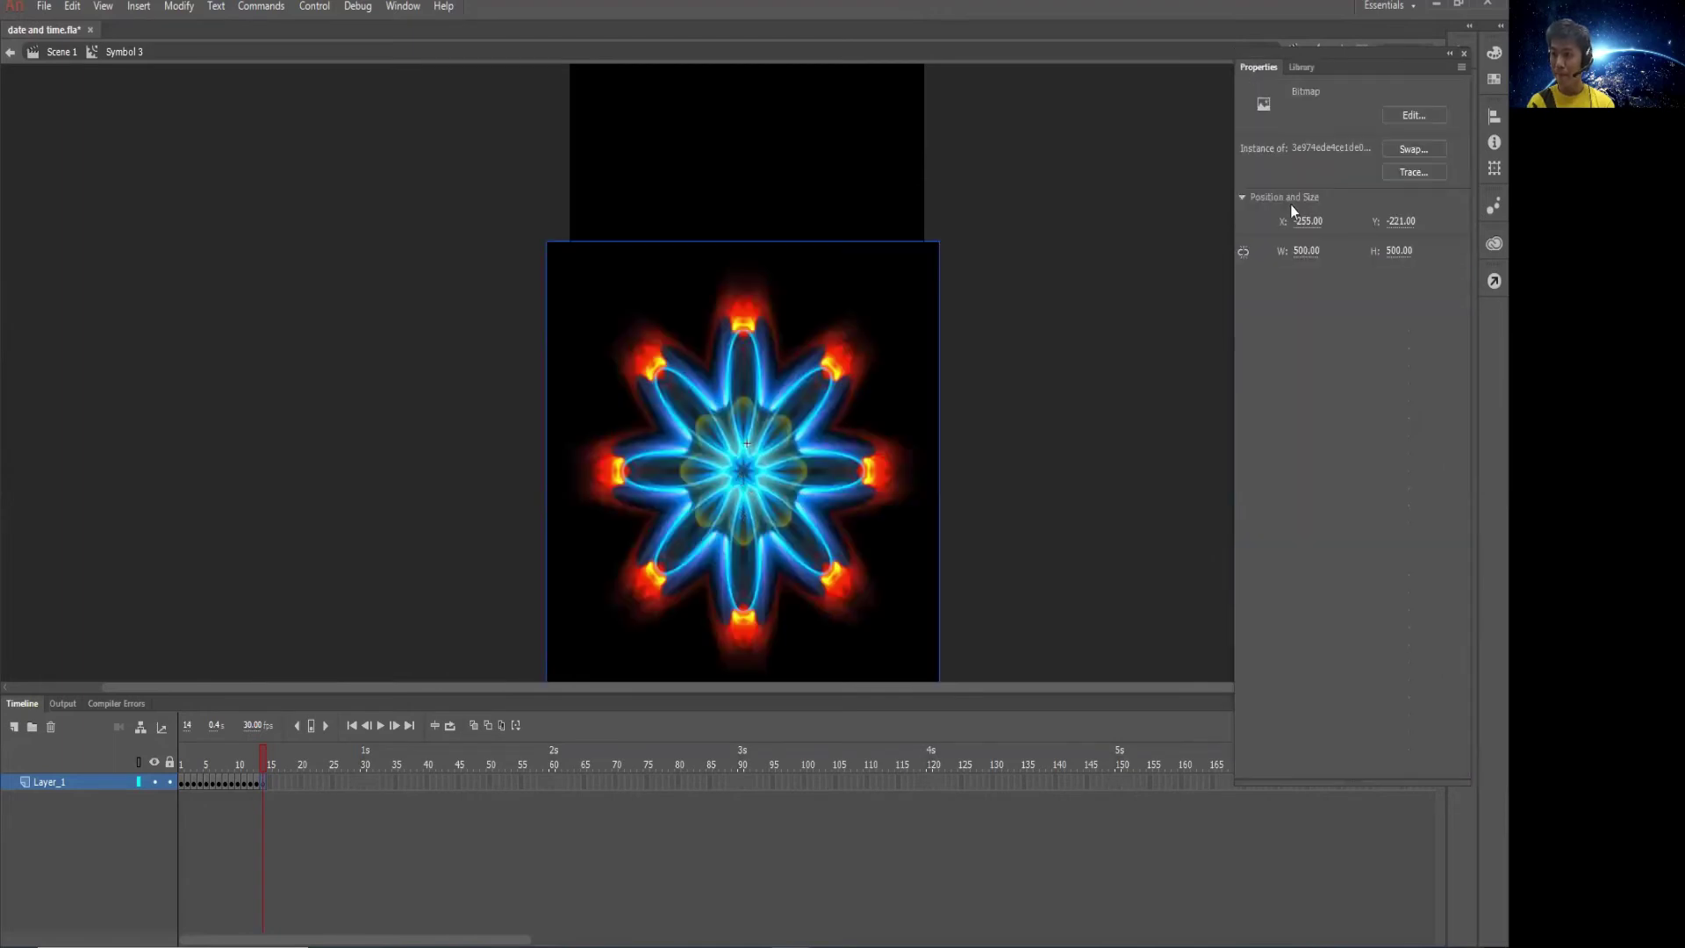
{"action": "type", "text": "-"}
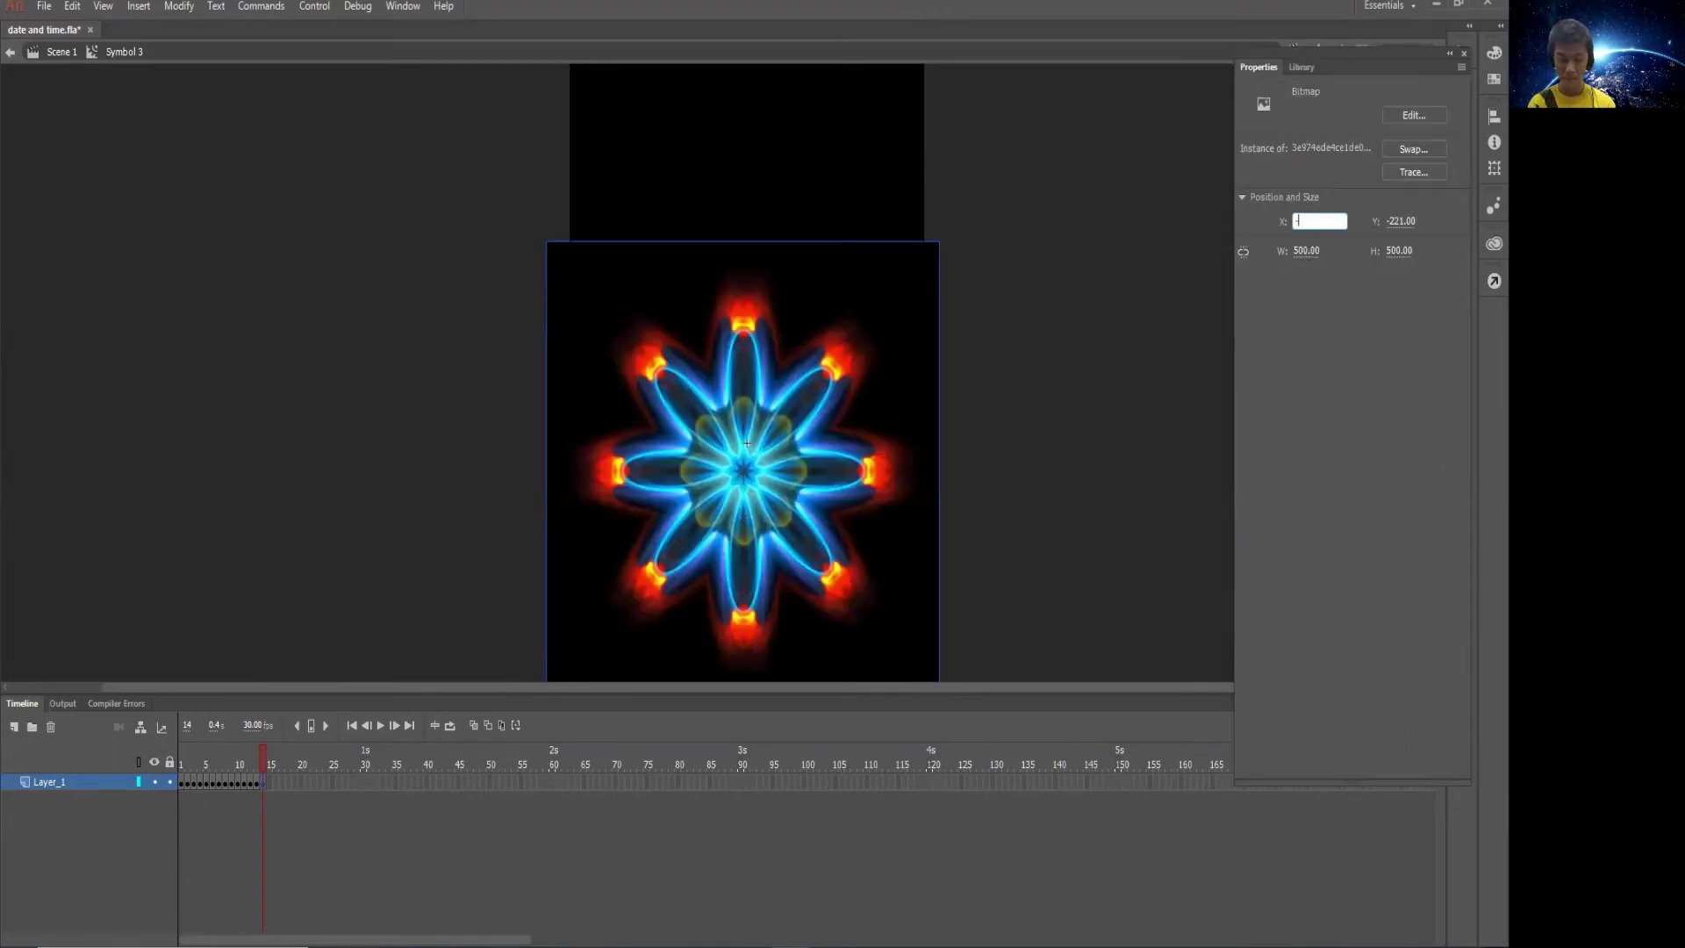
{"action": "type", "text": "250"}
{"action": "key", "text": "Tab"}
{"action": "key", "text": "BackSpace"}
{"action": "type", "text": "-250"}
{"action": "key", "text": "Return"}
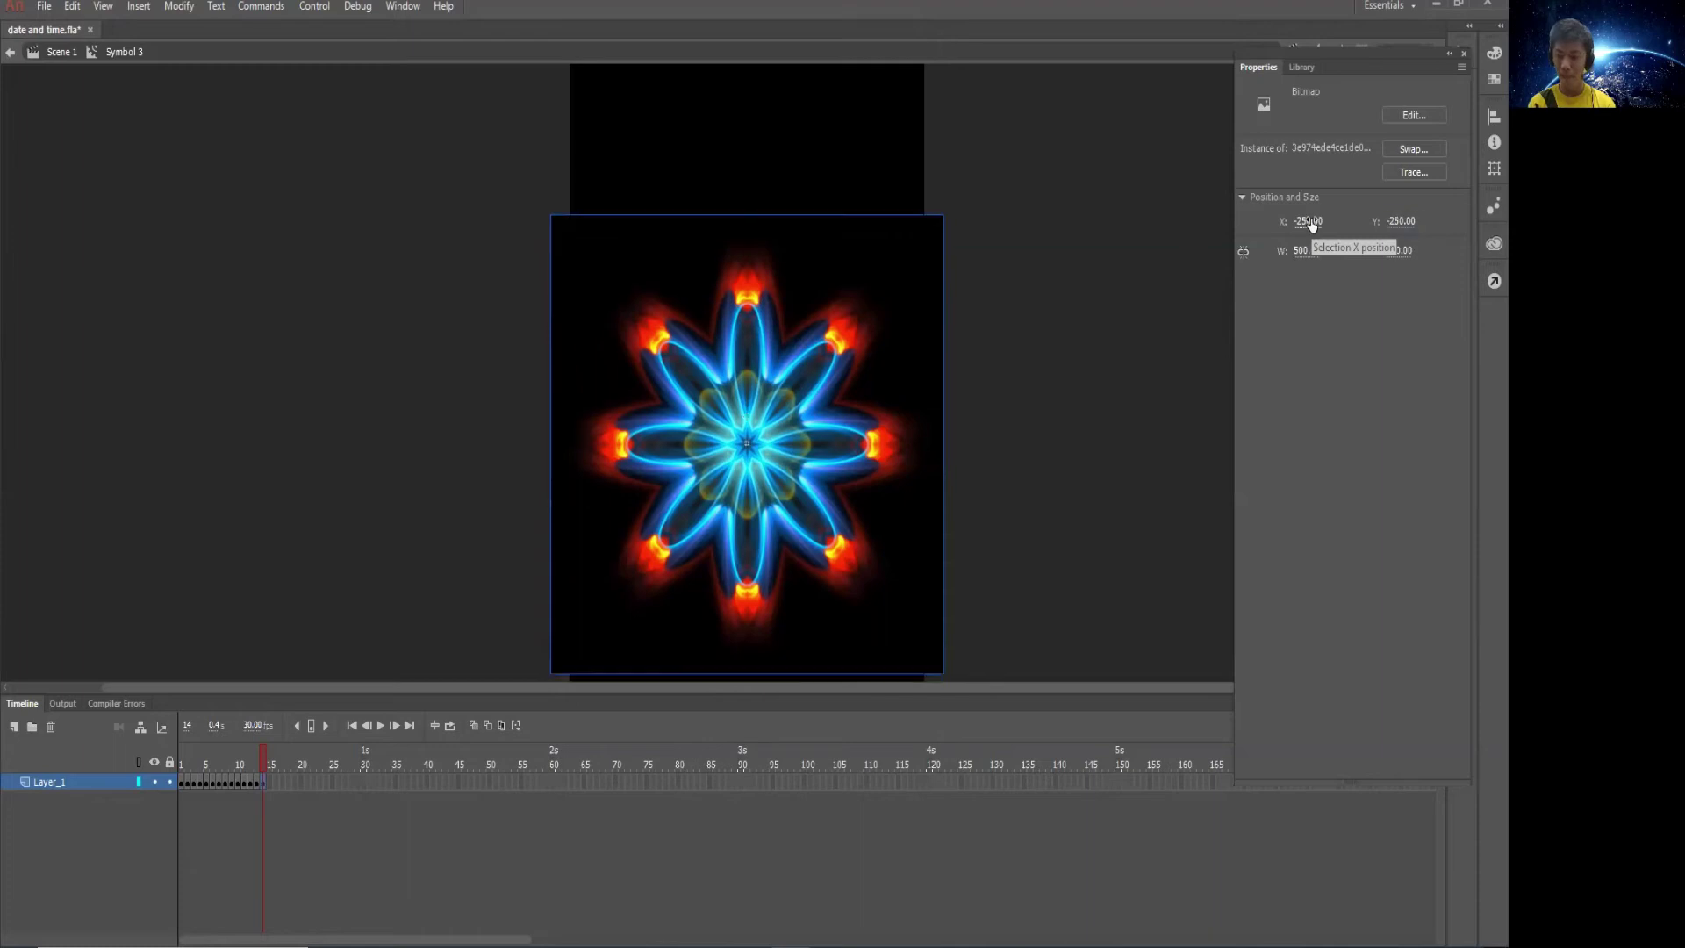
Insert a blank keyframe at frame 15 and place the fifteenth flower bitmap from the imported folder on the stage
{"action": "right_click", "coordinate": [266, 787]}
{"action": "left_click", "coordinate": [318, 432]}
{"action": "left_click", "coordinate": [1311, 69]}
{"action": "scroll", "coordinate": [1357, 534], "scroll_direction": "down", "scroll_amount": 1}
{"action": "left_click_drag", "start_coordinate": [1308, 525], "coordinate": [914, 527]}
{"action": "left_click_drag", "start_coordinate": [753, 446], "coordinate": [714, 427]}
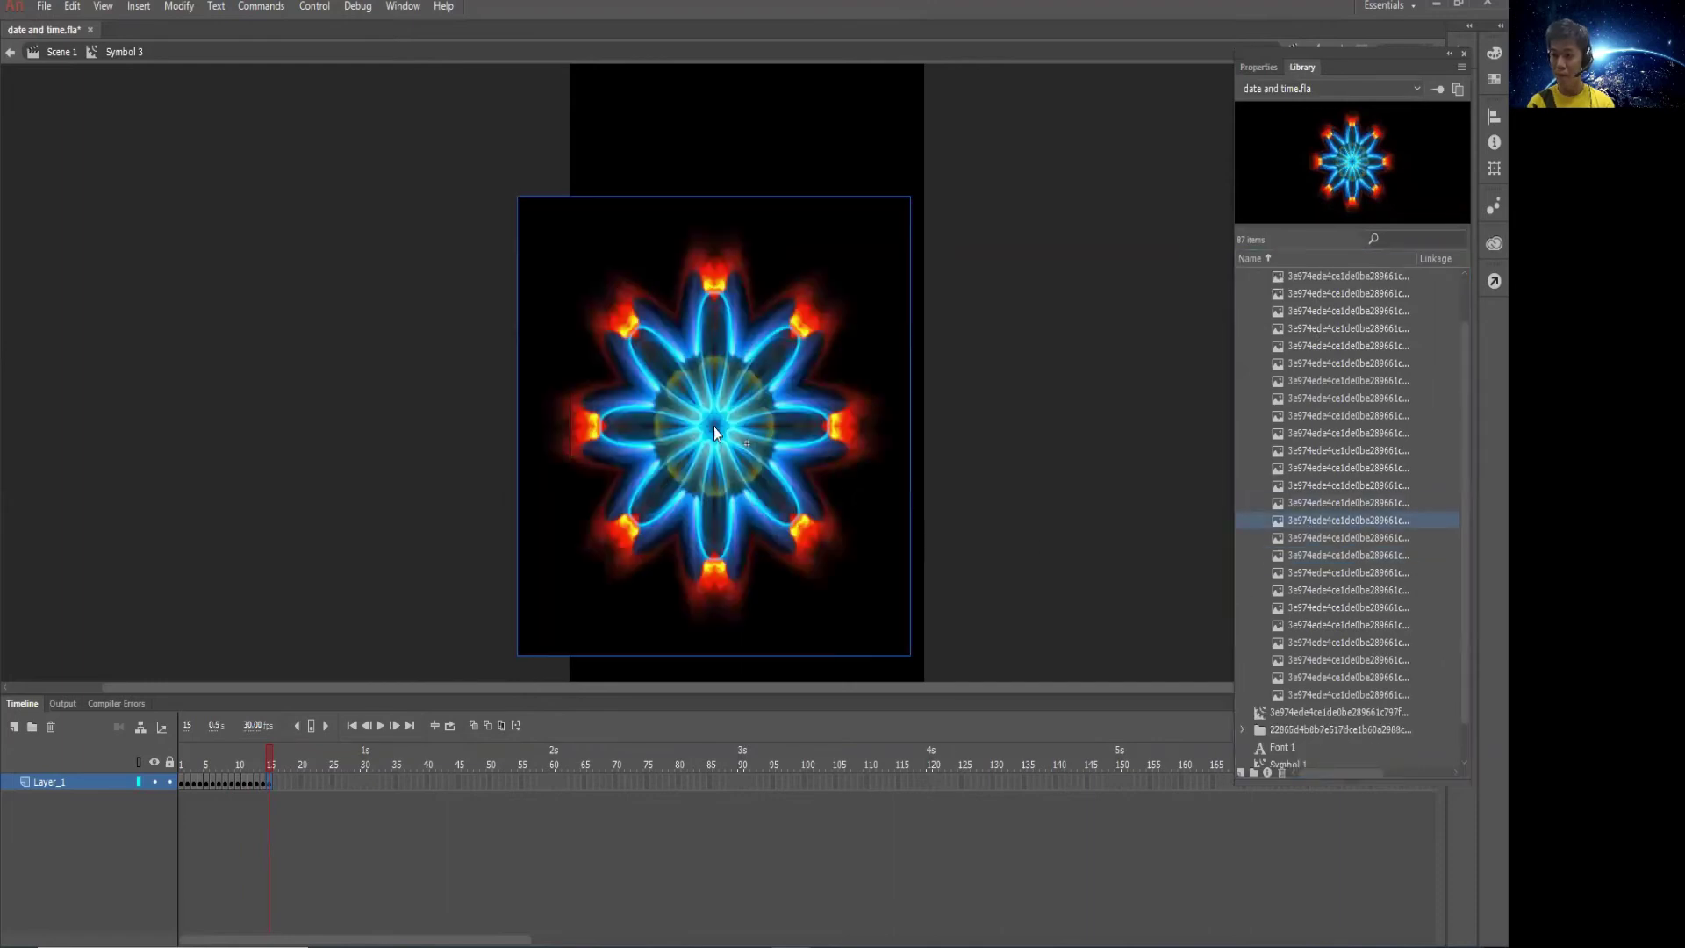
Set the frame 15 bitmap's position to X -250 and Y -250
{"action": "left_click", "coordinate": [1259, 68]}
{"action": "left_click", "coordinate": [1313, 214]}
{"action": "type", "text": "-250"}
{"action": "key", "text": "Tab"}
{"action": "type", "text": "-250"}
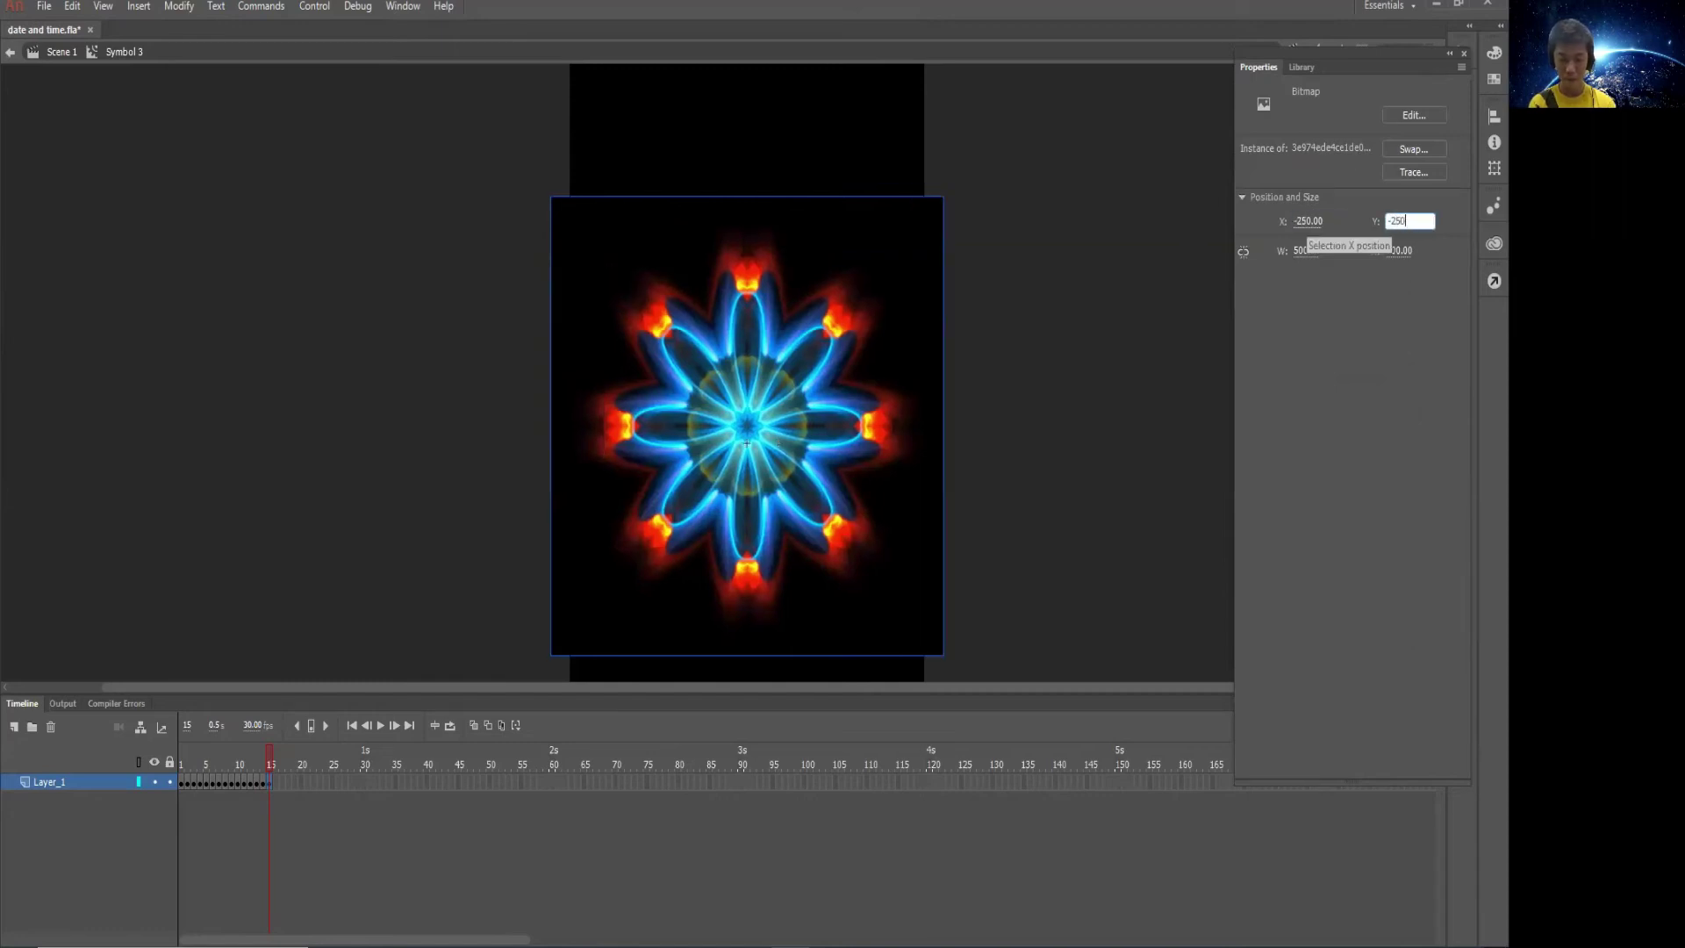
{"action": "key", "text": "Return"}
Insert a blank keyframe at frame 16 and place the sixteenth flower bitmap from the imported folder on the stage
{"action": "left_click", "coordinate": [272, 786]}
{"action": "right_click", "coordinate": [272, 786]}
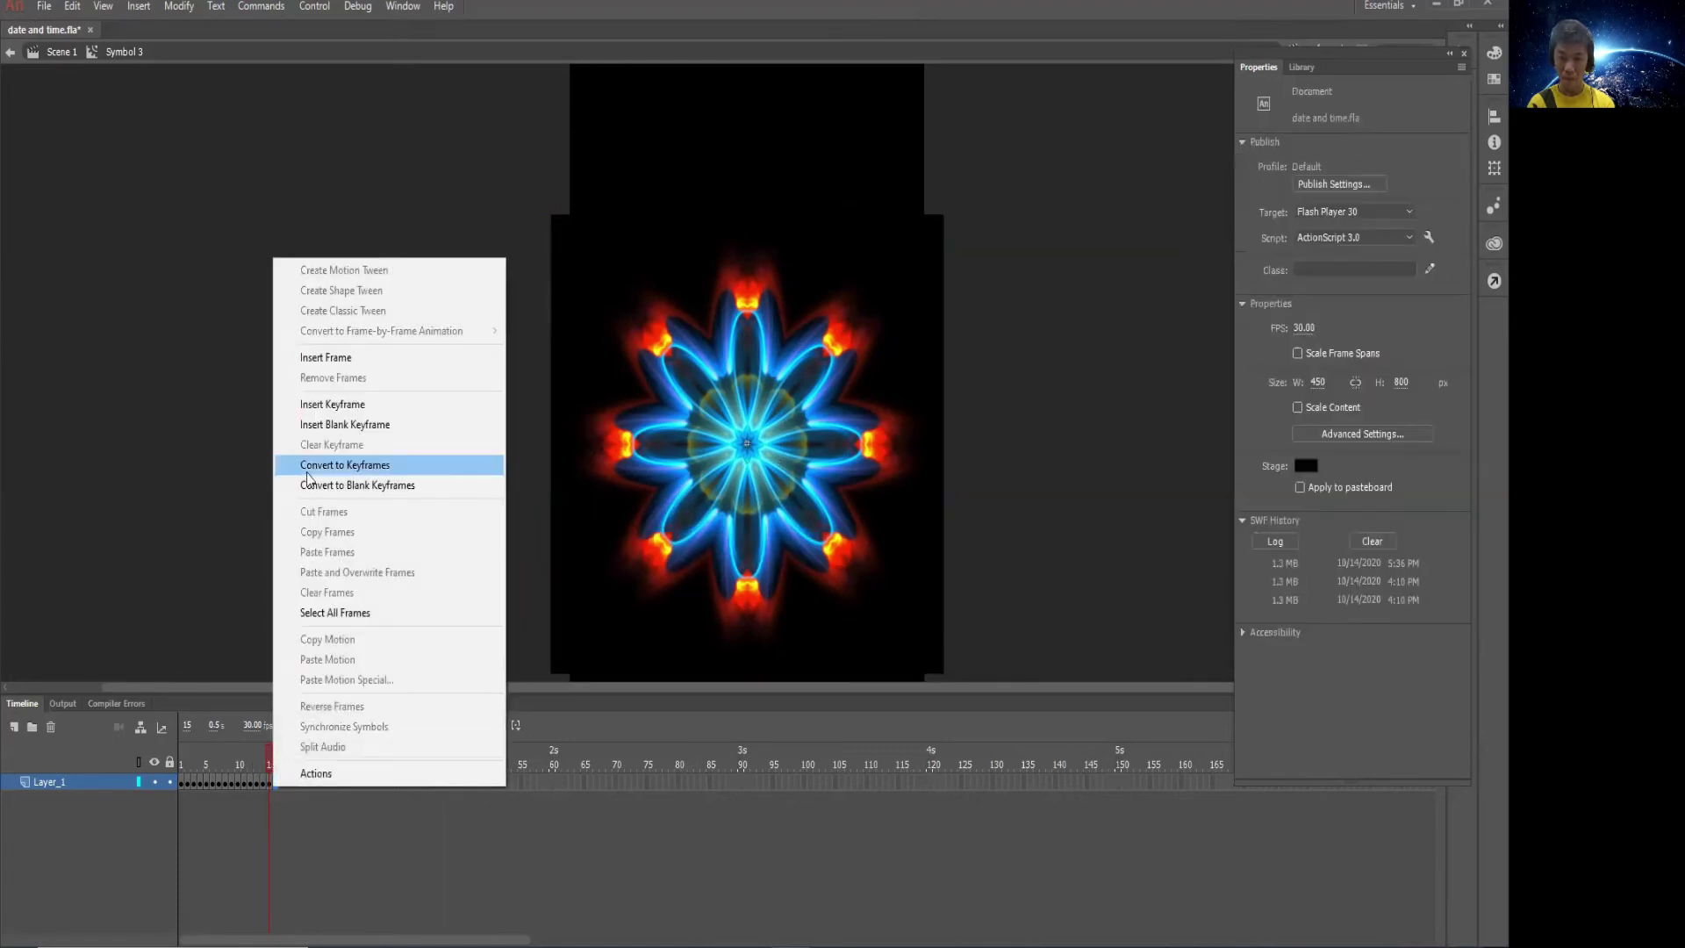
{"action": "left_click", "coordinate": [327, 425]}
{"action": "left_click", "coordinate": [1303, 67]}
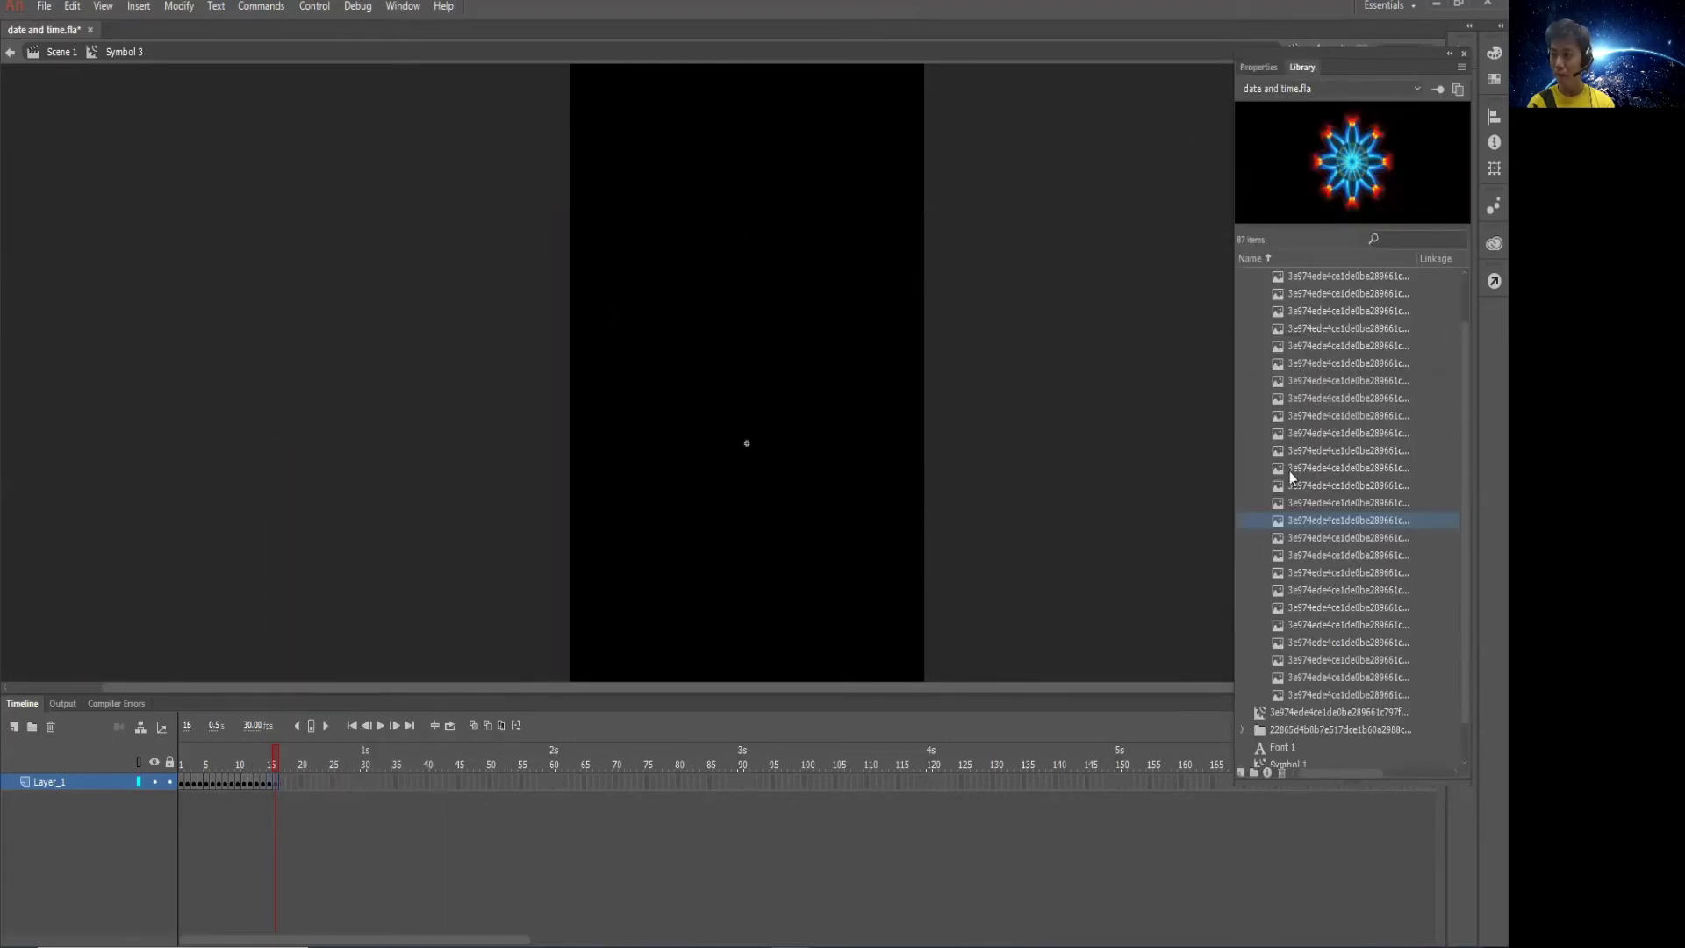
{"action": "left_click_drag", "start_coordinate": [1298, 541], "coordinate": [721, 424]}
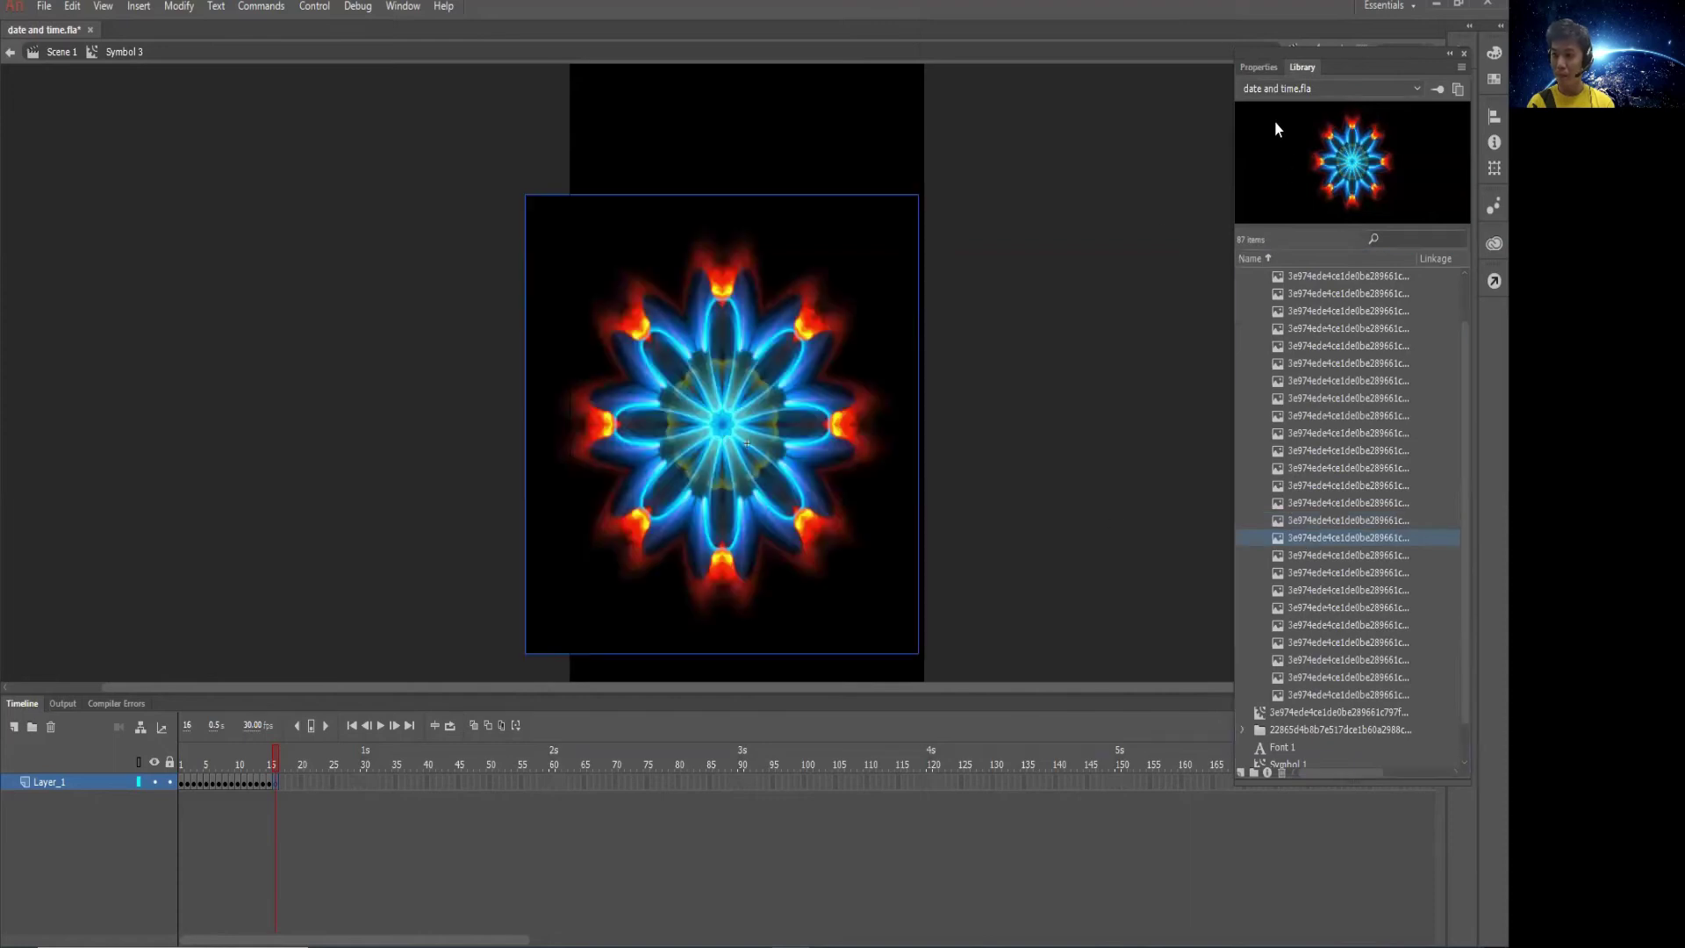
Set the frame 16 bitmap's position to X -250 and Y -250
{"action": "left_click", "coordinate": [1257, 66]}
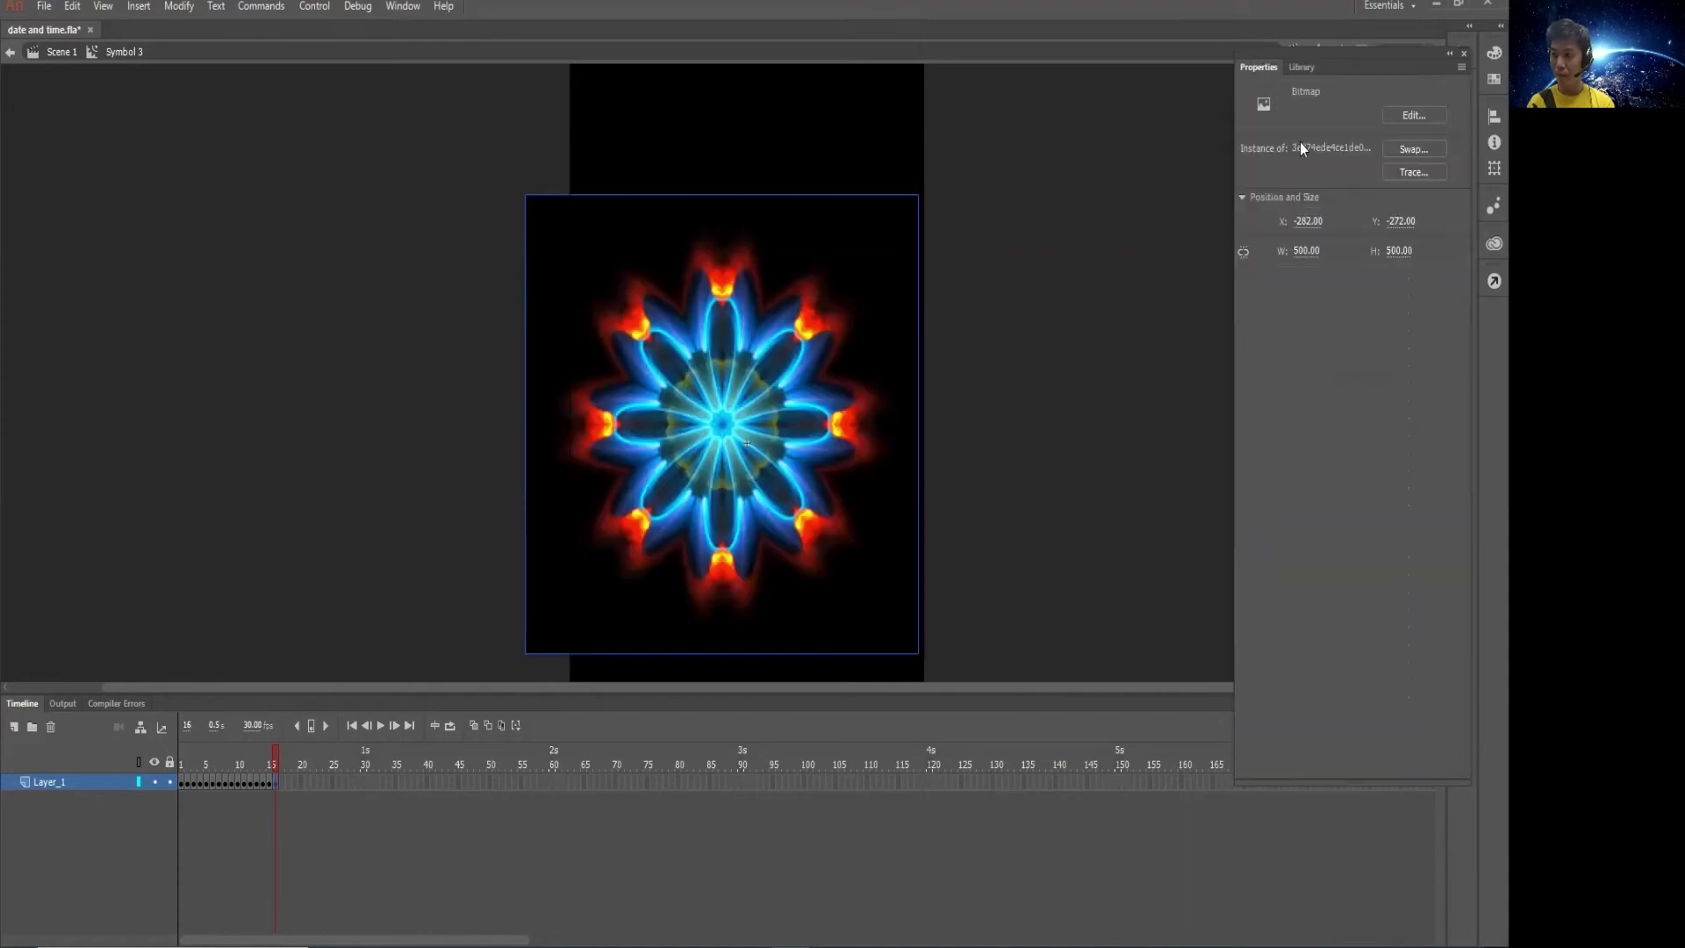
{"action": "left_click", "coordinate": [1302, 223]}
{"action": "type", "text": "-250"}
{"action": "key", "text": "Tab"}
{"action": "type", "text": "-250"}
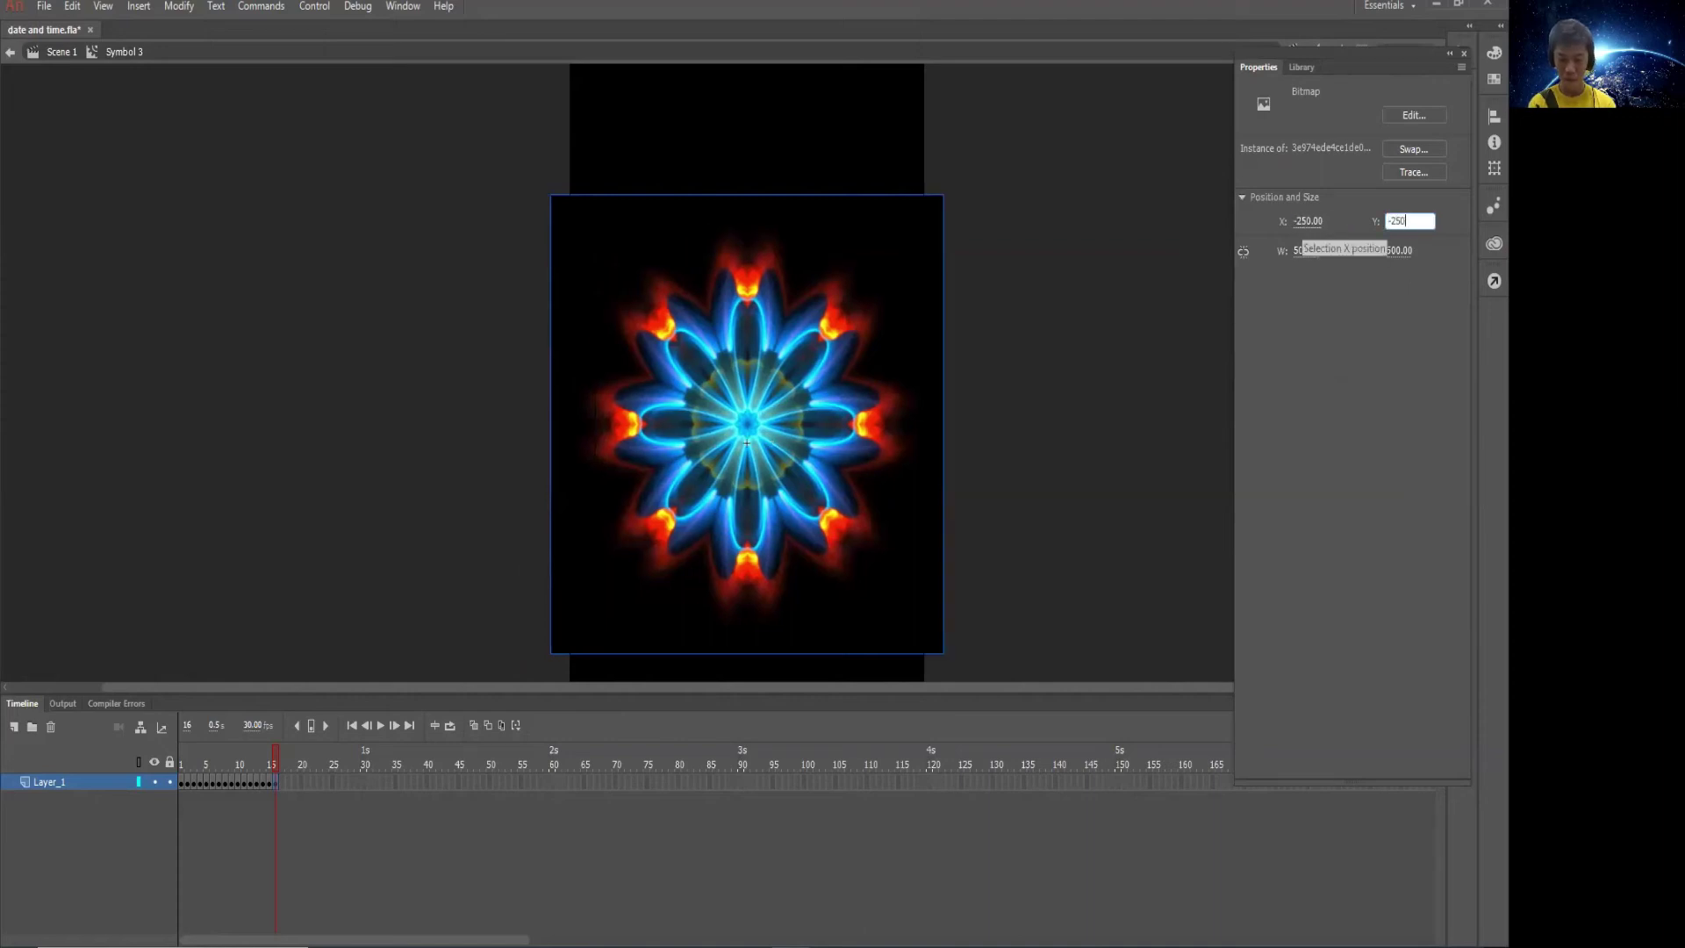
{"action": "key", "text": "Return"}
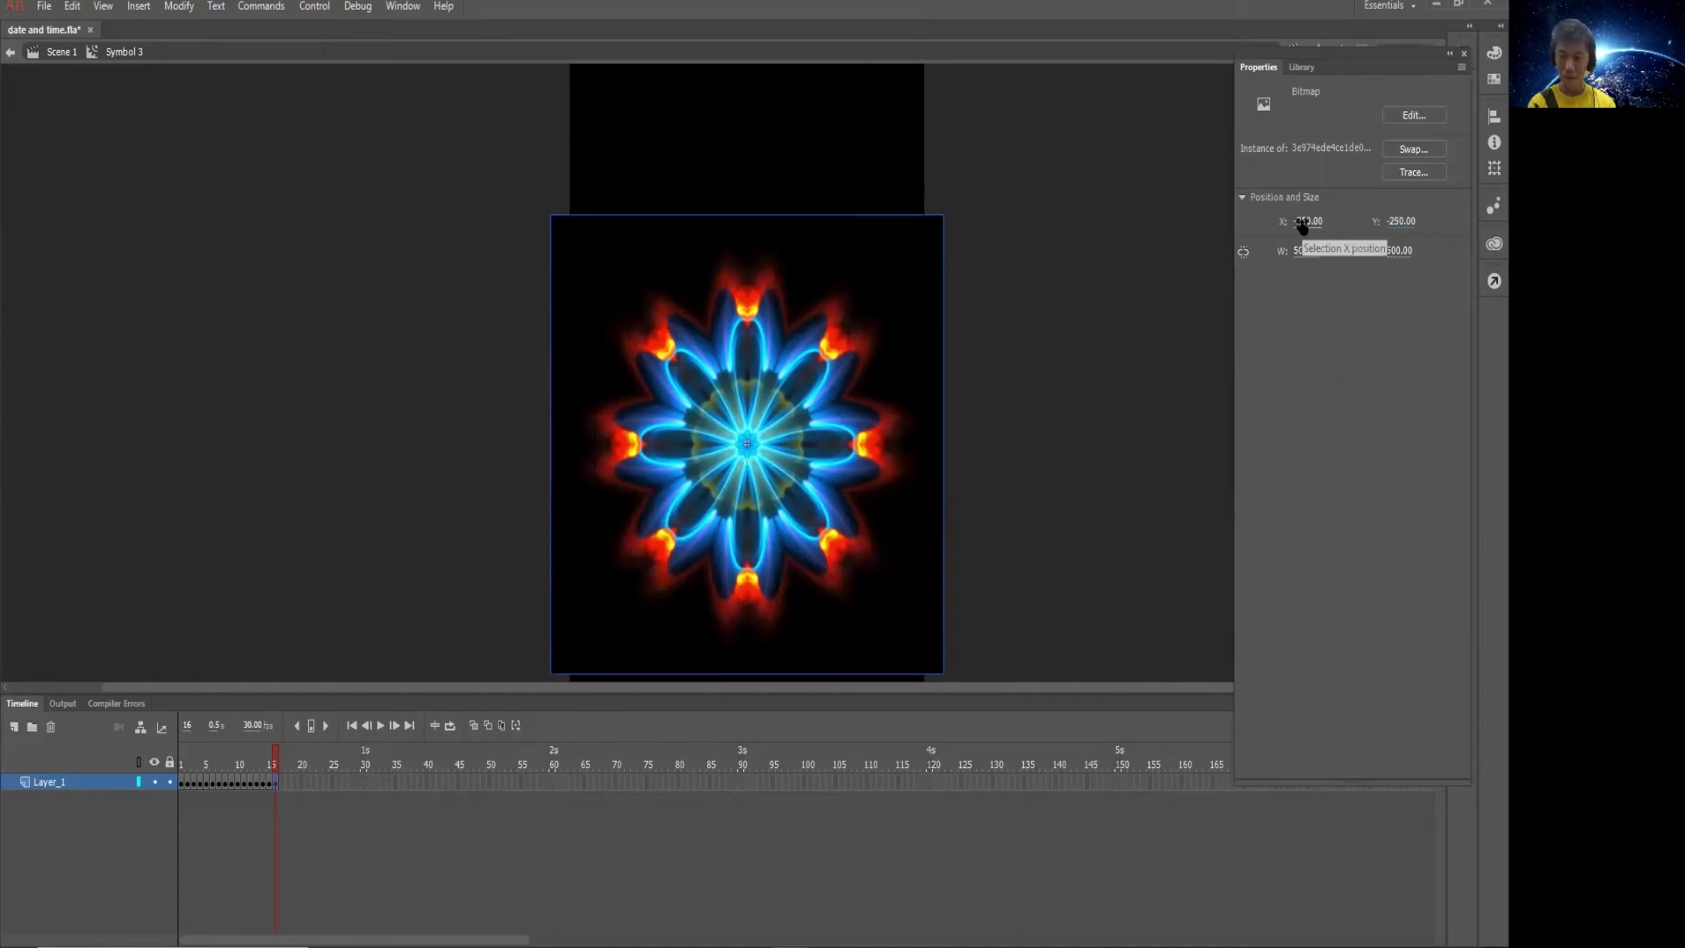
Insert a blank keyframe at frame 17 and place the seventeenth flower bitmap from the imported folder on the stage
{"action": "right_click", "coordinate": [279, 784]}
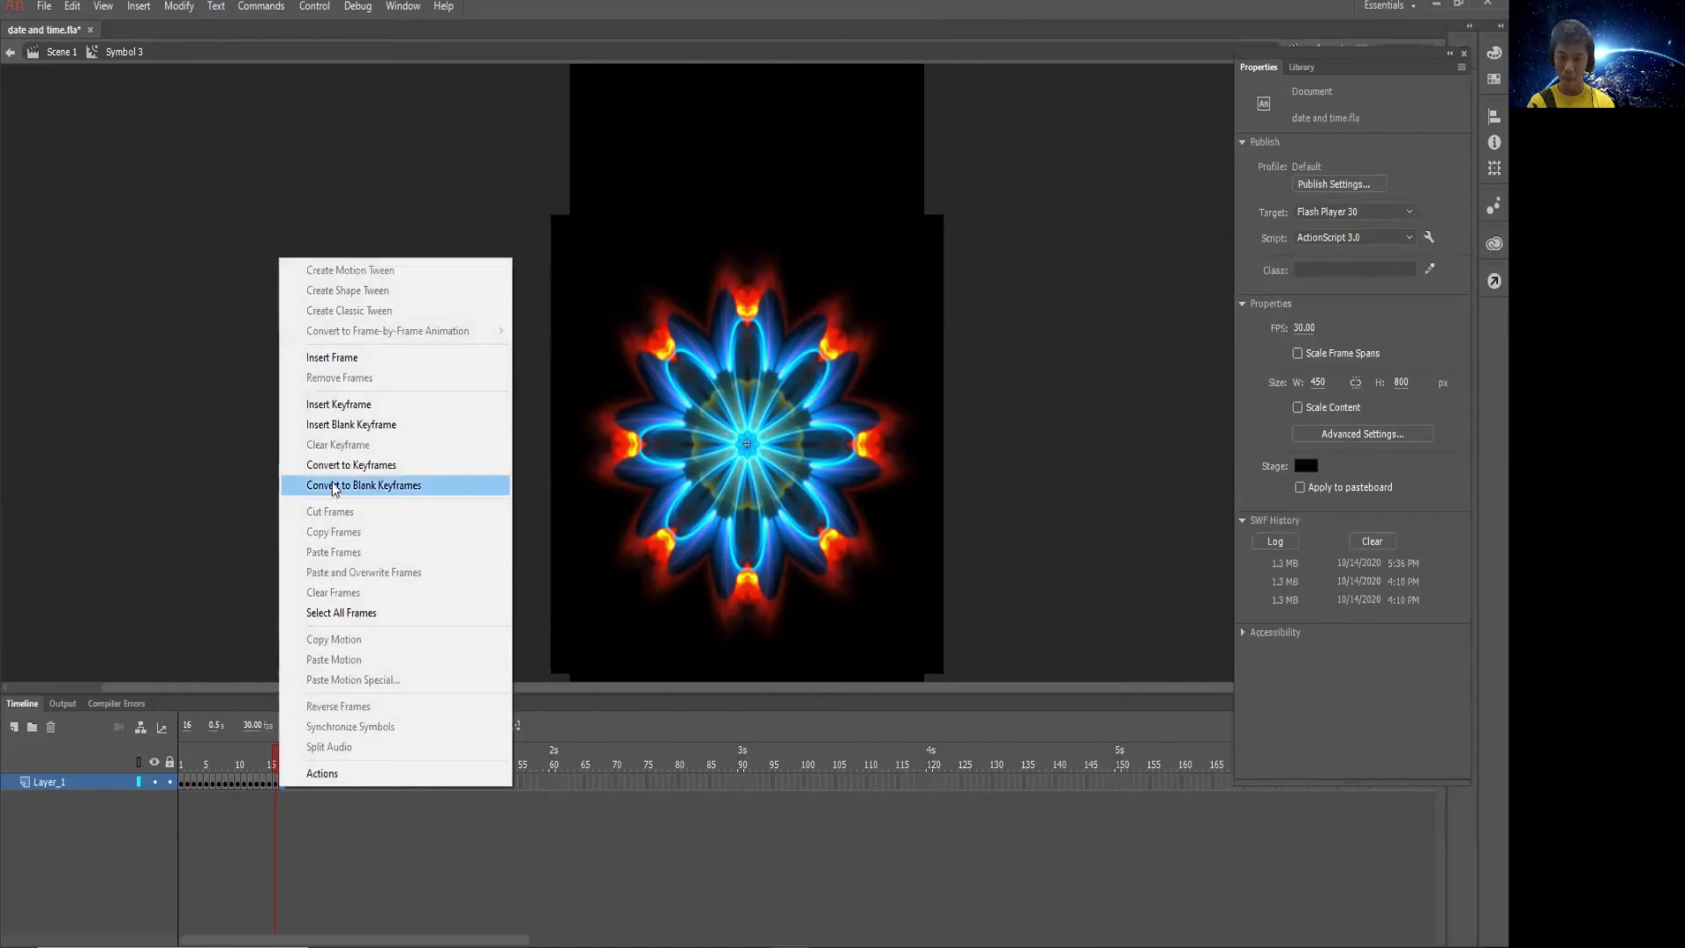
{"action": "left_click", "coordinate": [359, 425]}
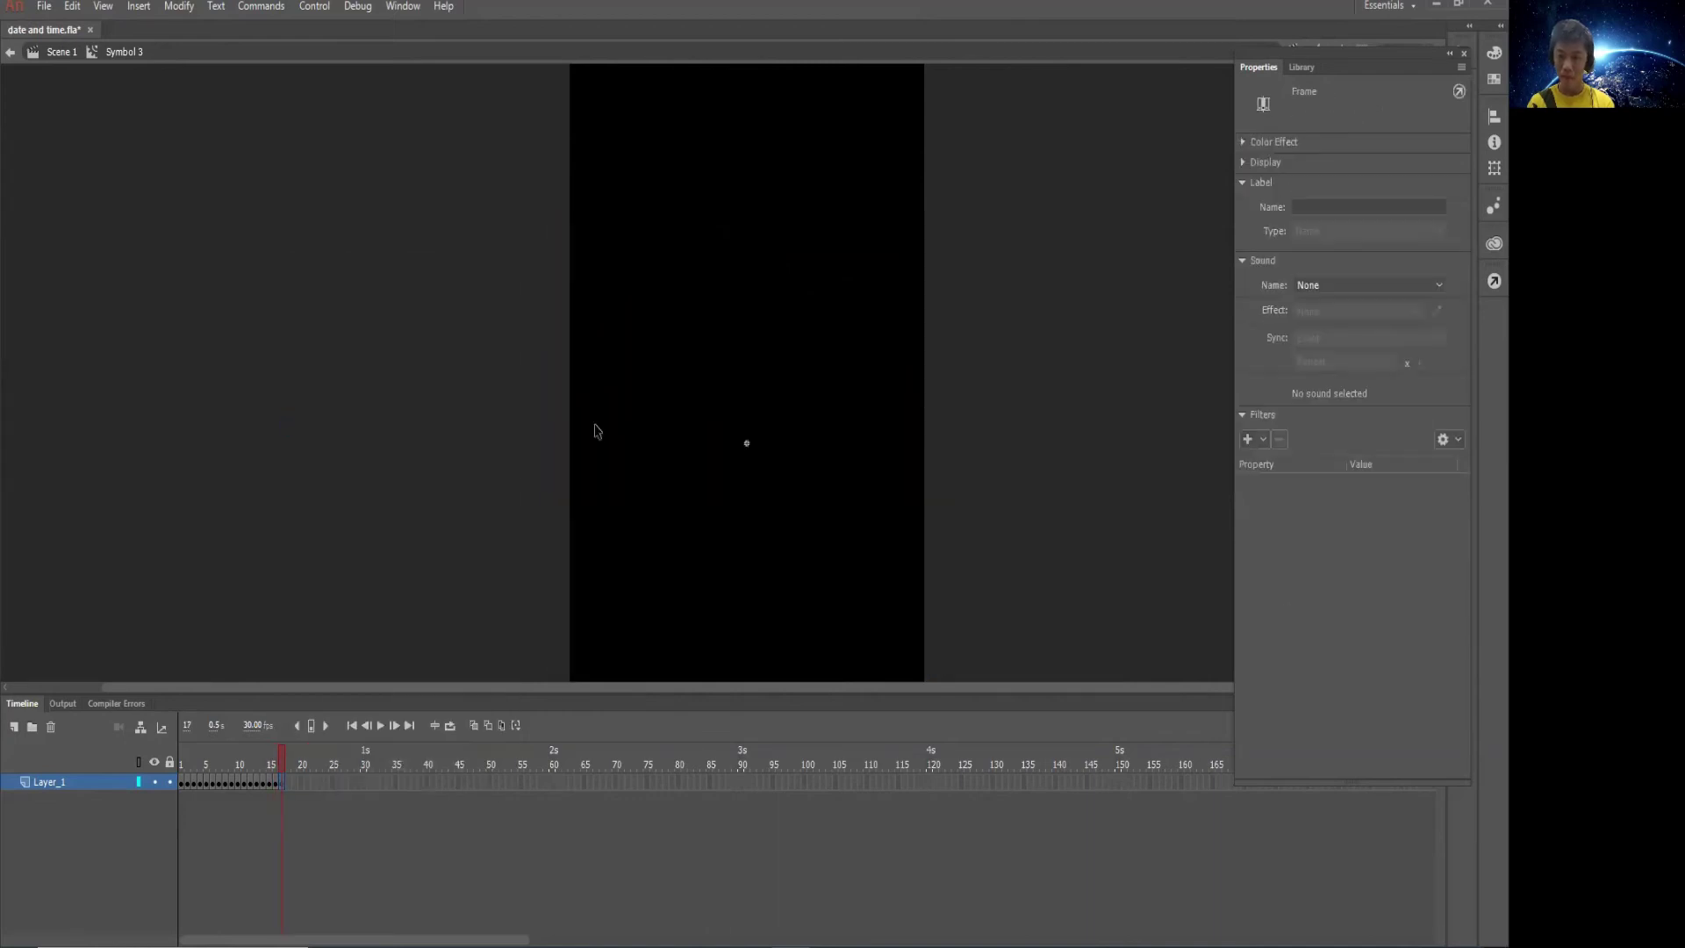
{"action": "left_click", "coordinate": [1302, 67]}
{"action": "left_click_drag", "start_coordinate": [1308, 563], "coordinate": [882, 430]}
Set the frame 17 bitmap's position to X -250 and Y -250
{"action": "left_click", "coordinate": [1256, 68]}
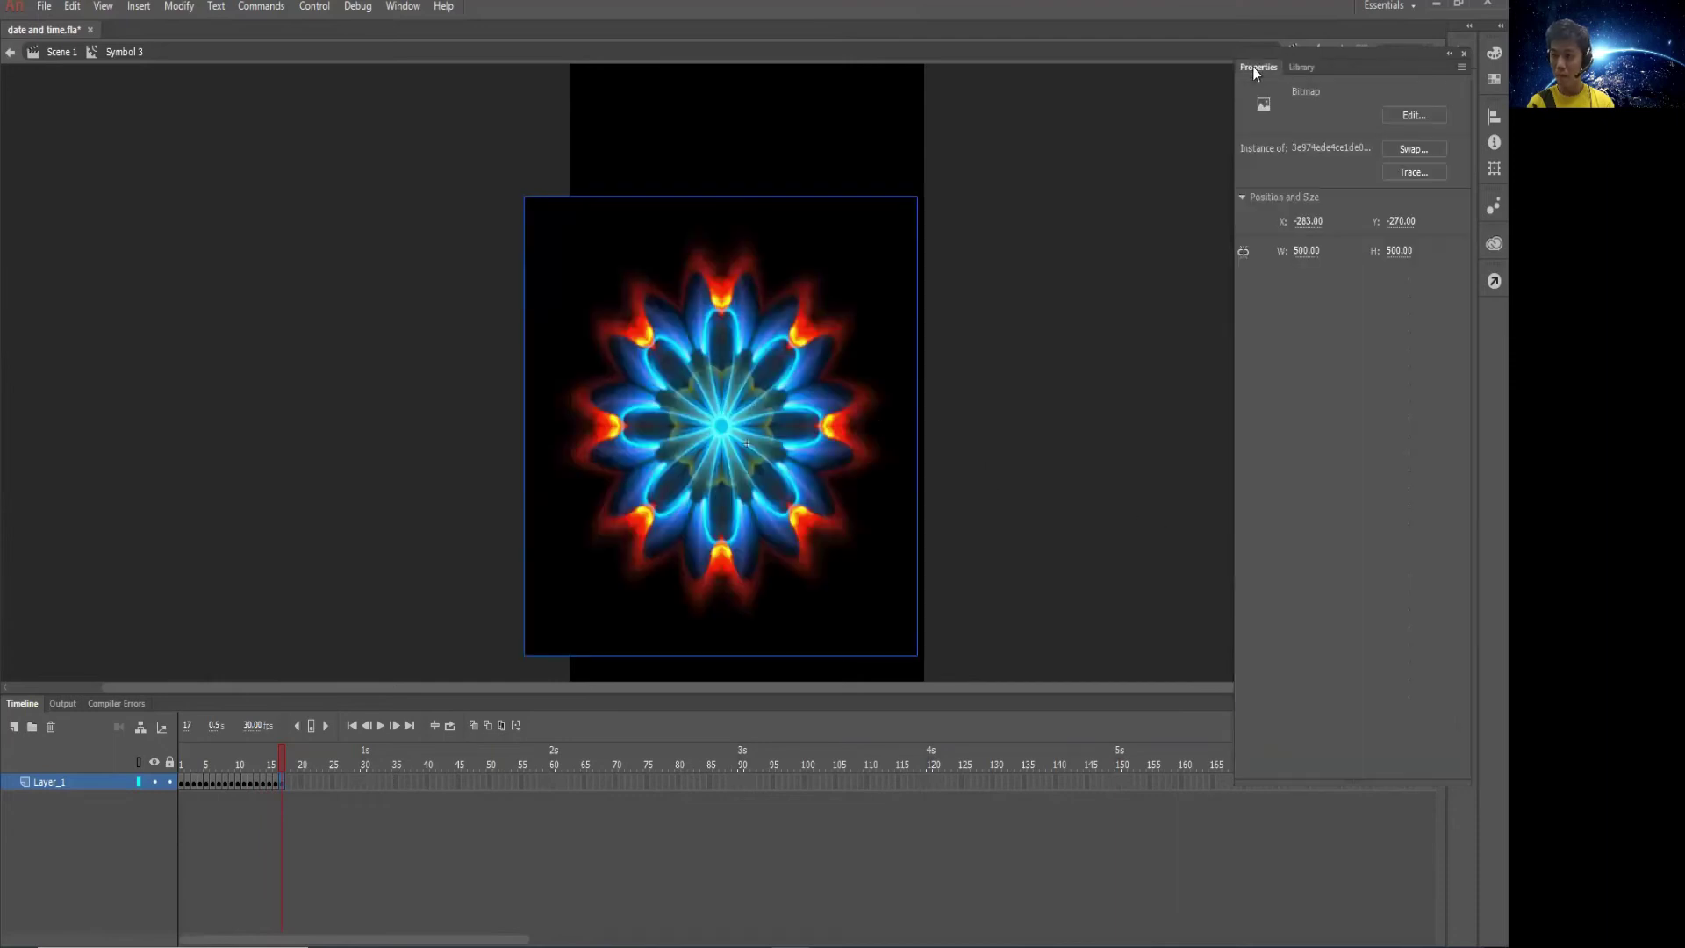
{"action": "left_click", "coordinate": [1309, 221]}
{"action": "type", "text": "-250"}
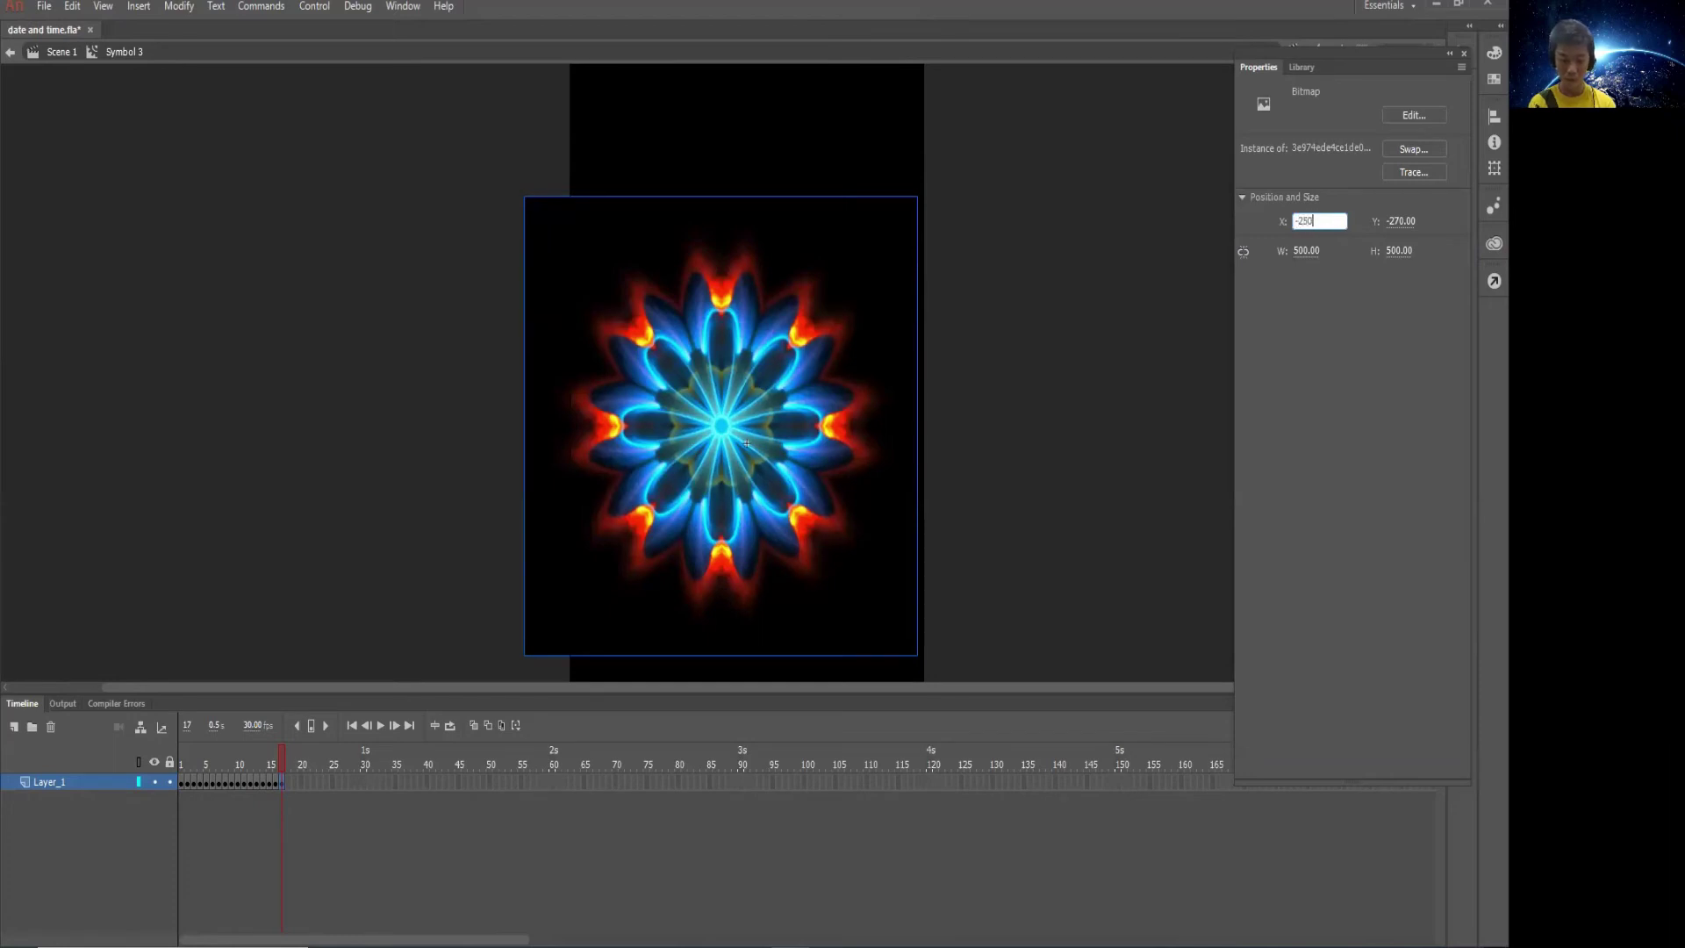
{"action": "key", "text": "Tab"}
{"action": "type", "text": "-250"}
{"action": "key", "text": "Return"}
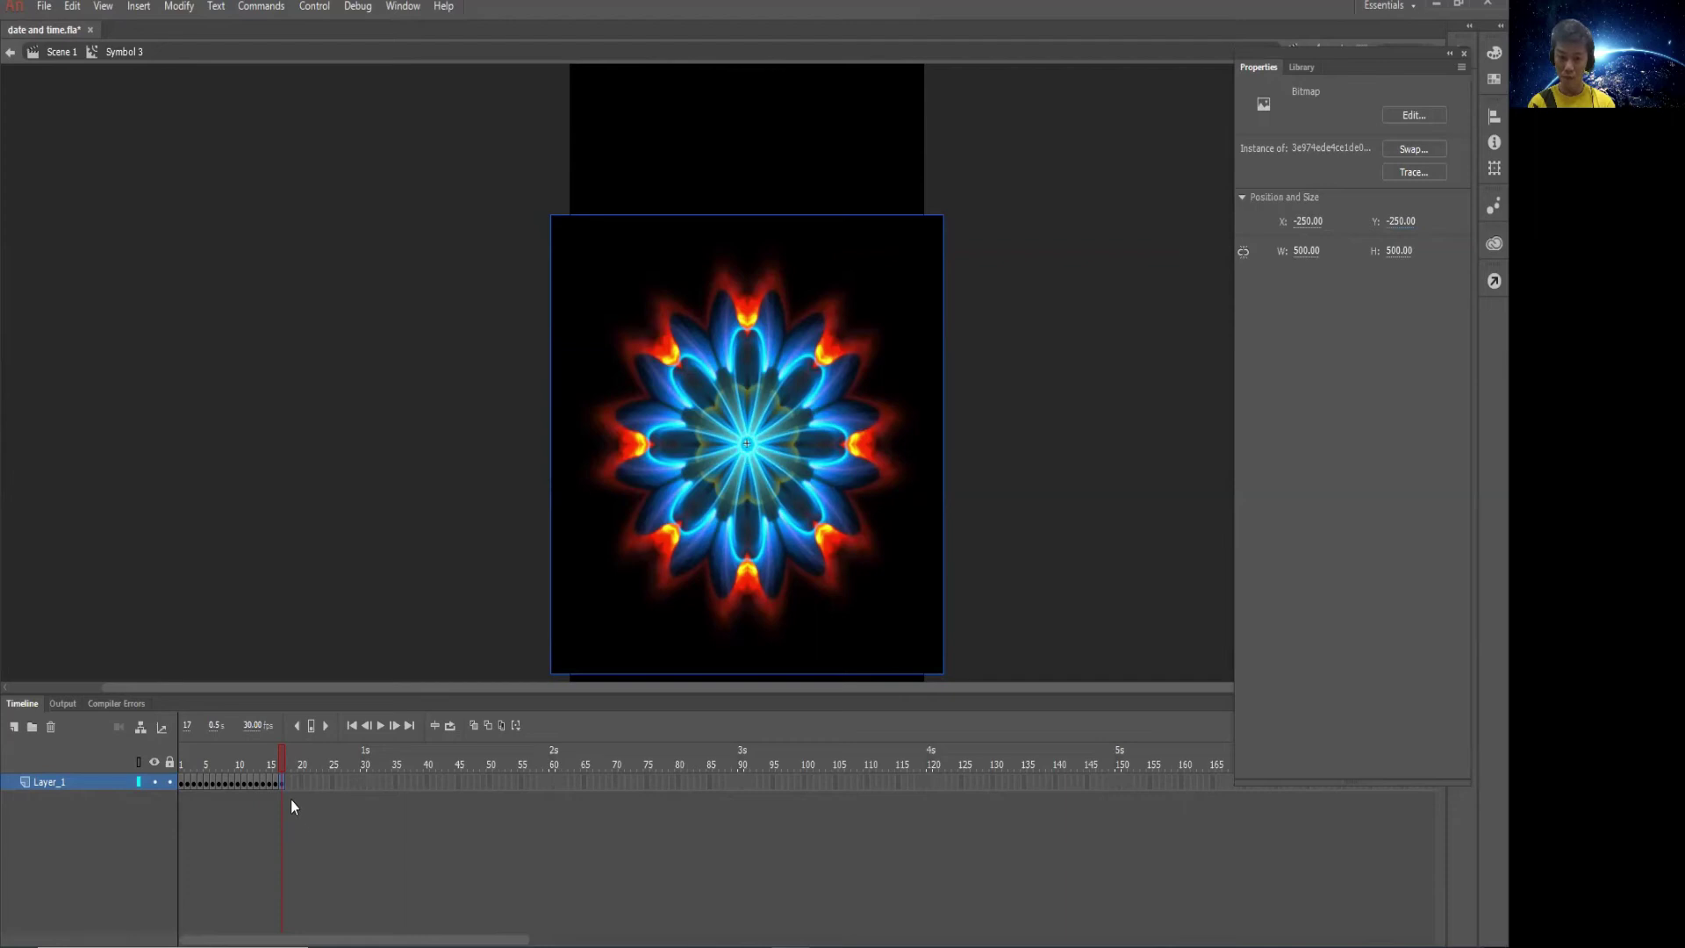
Insert a blank keyframe at frame 18 and place the eighteenth flower bitmap from the imported folder on the stage
{"action": "left_click", "coordinate": [282, 784]}
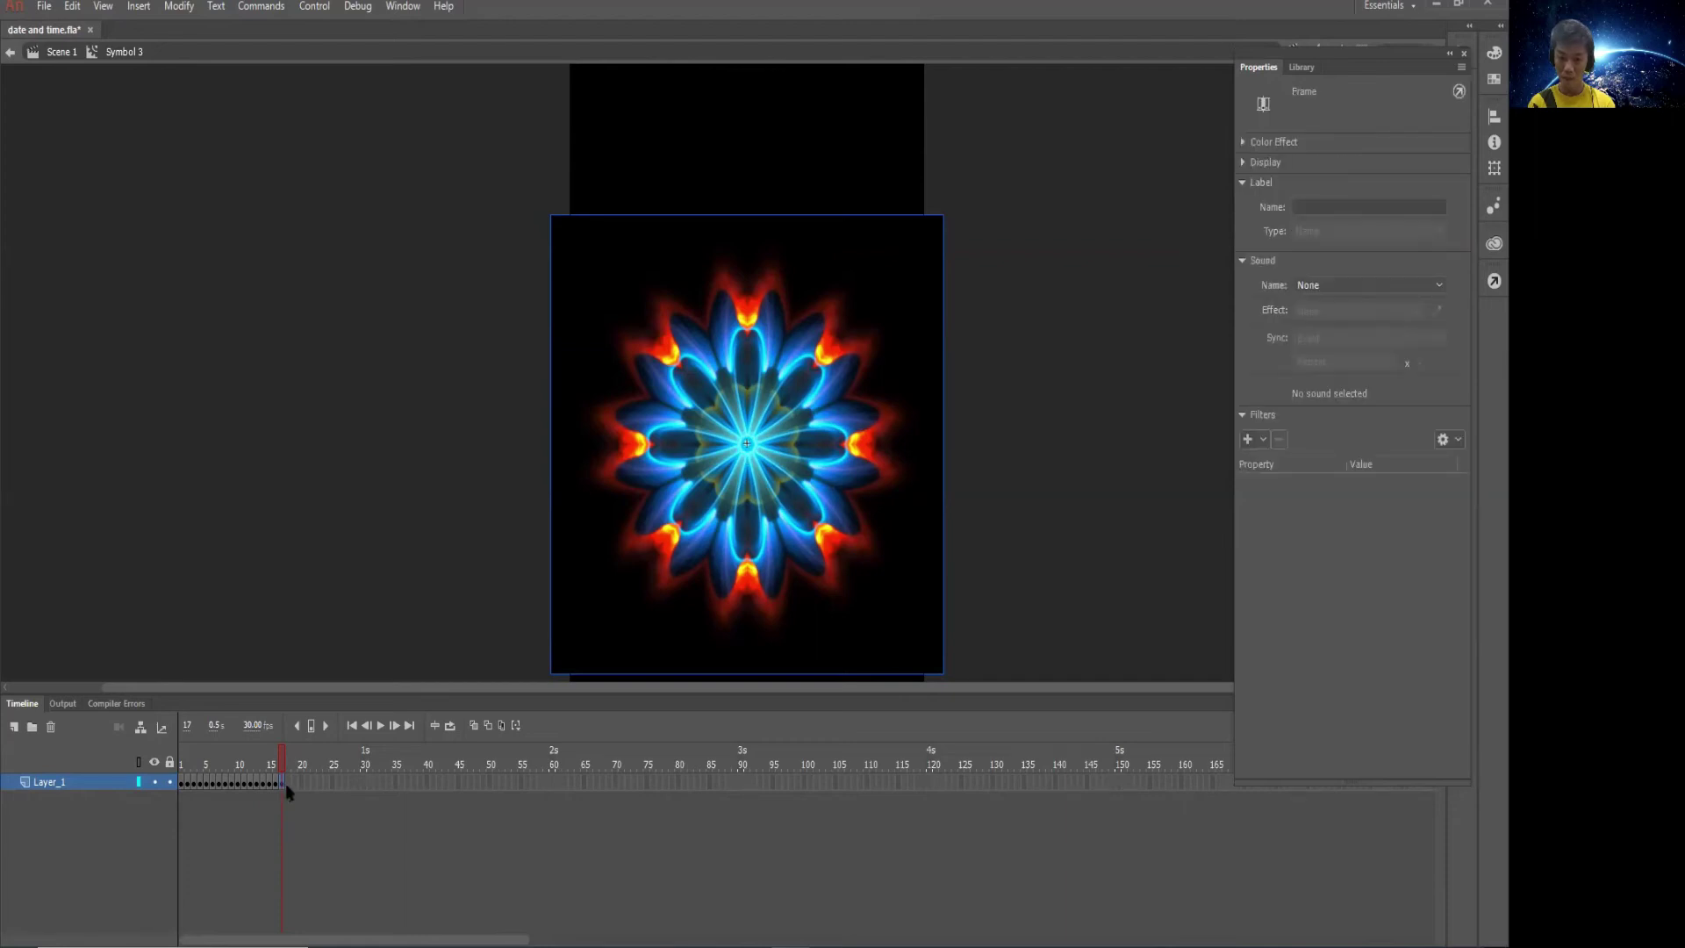
{"action": "right_click", "coordinate": [288, 792]}
{"action": "left_click", "coordinate": [367, 428]}
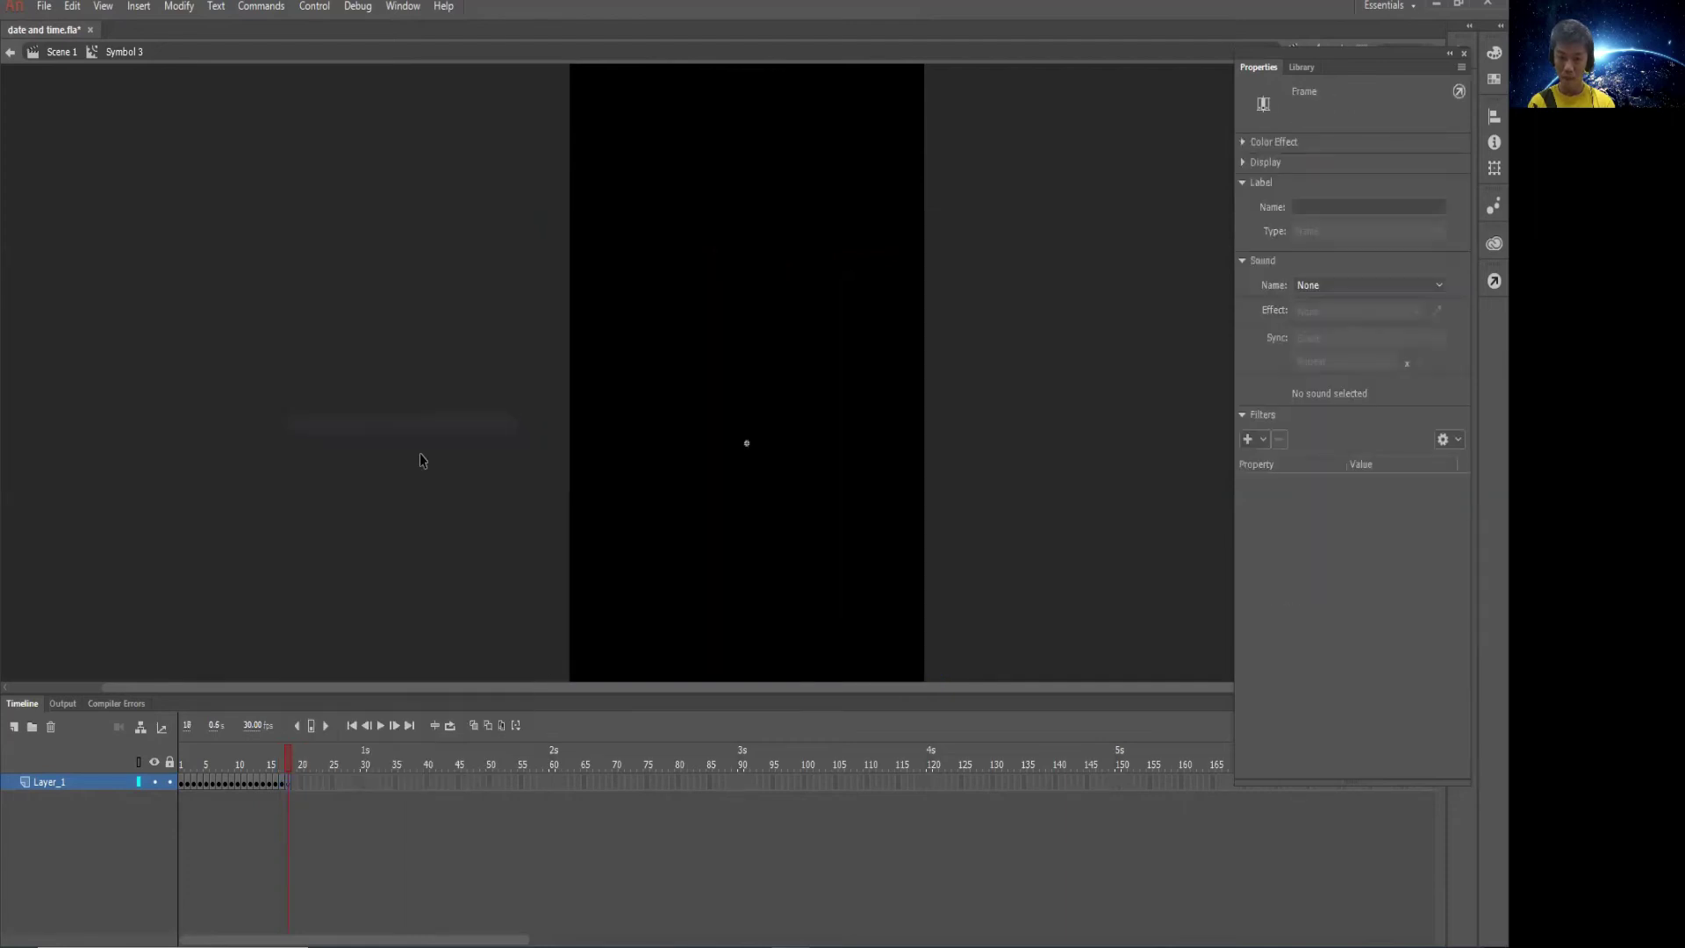
{"action": "left_click", "coordinate": [1304, 67]}
{"action": "left_click", "coordinate": [1313, 573]}
{"action": "left_click_drag", "start_coordinate": [777, 454], "coordinate": [761, 437]}
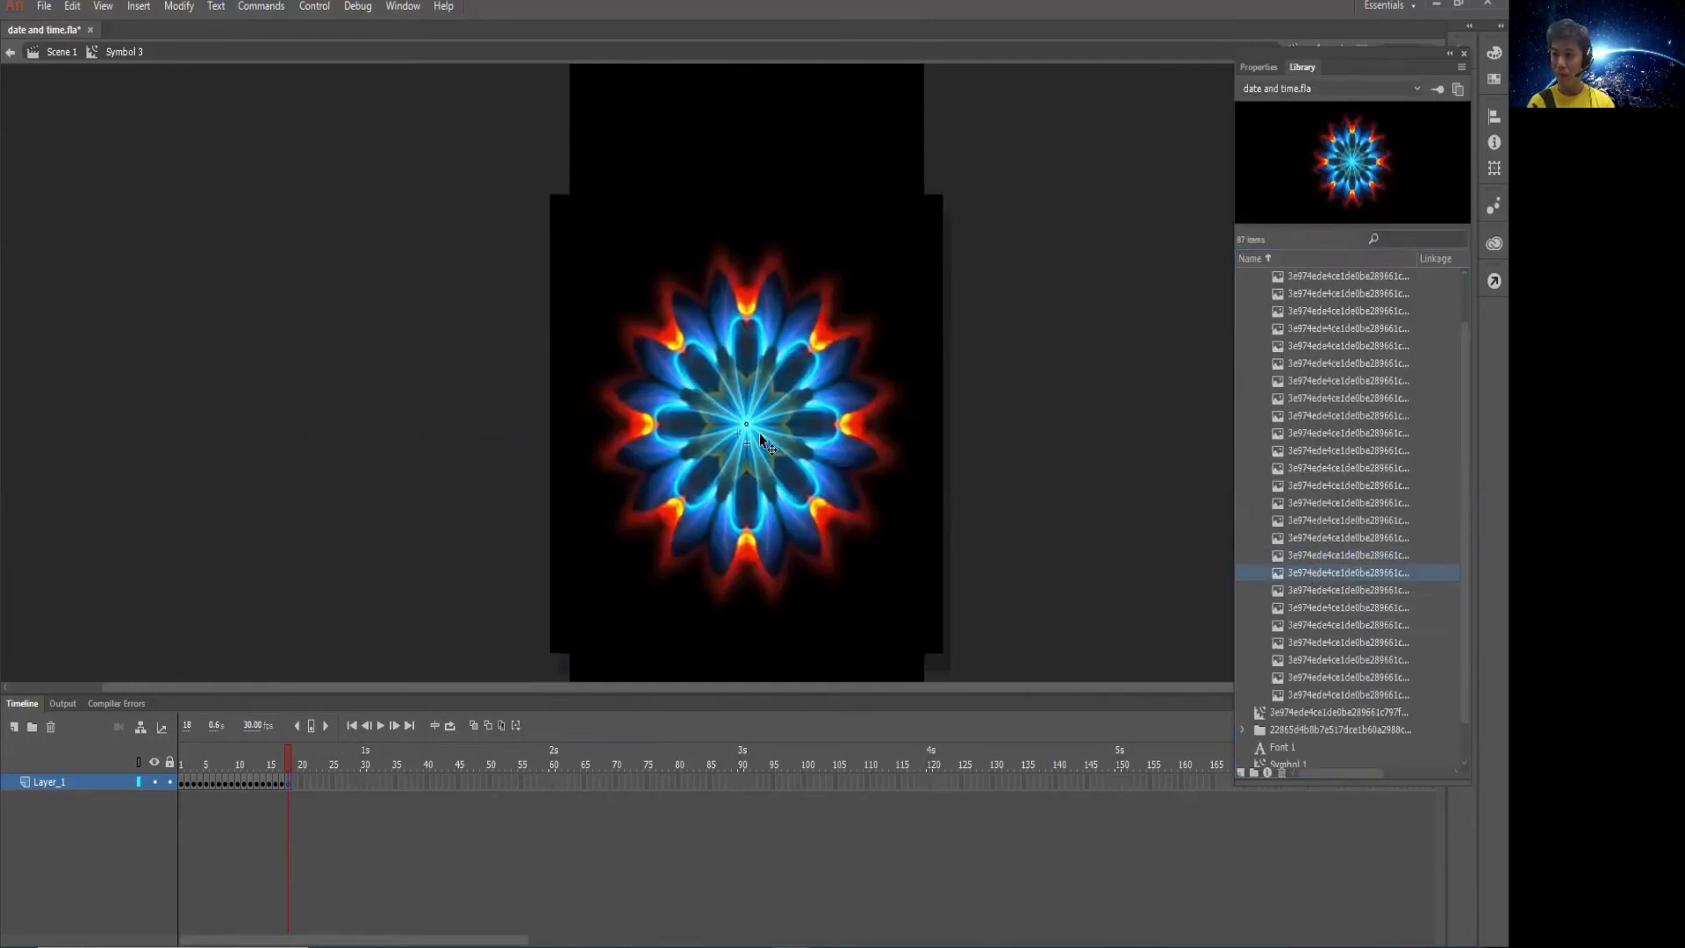
Set the frame 18 bitmap's position to X -250 and Y -250
{"action": "left_click", "coordinate": [1258, 68]}
{"action": "left_click", "coordinate": [1307, 222]}
{"action": "type", "text": "-"}
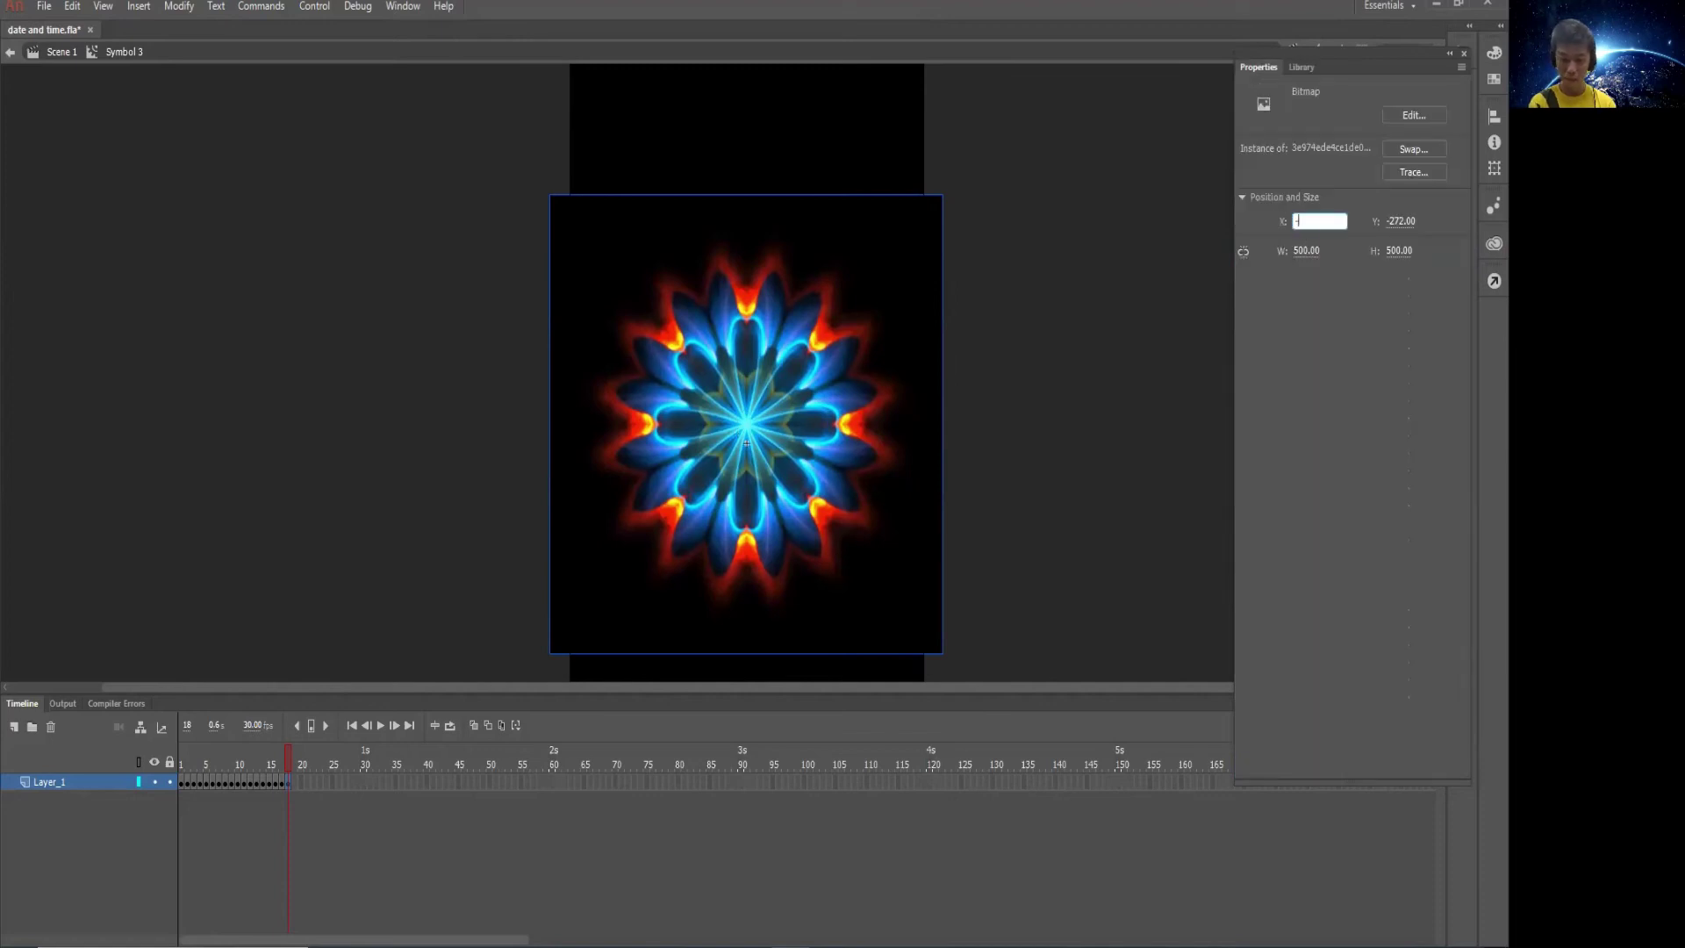
{"action": "type", "text": "250"}
{"action": "key", "text": "Tab"}
{"action": "type", "text": "-250"}
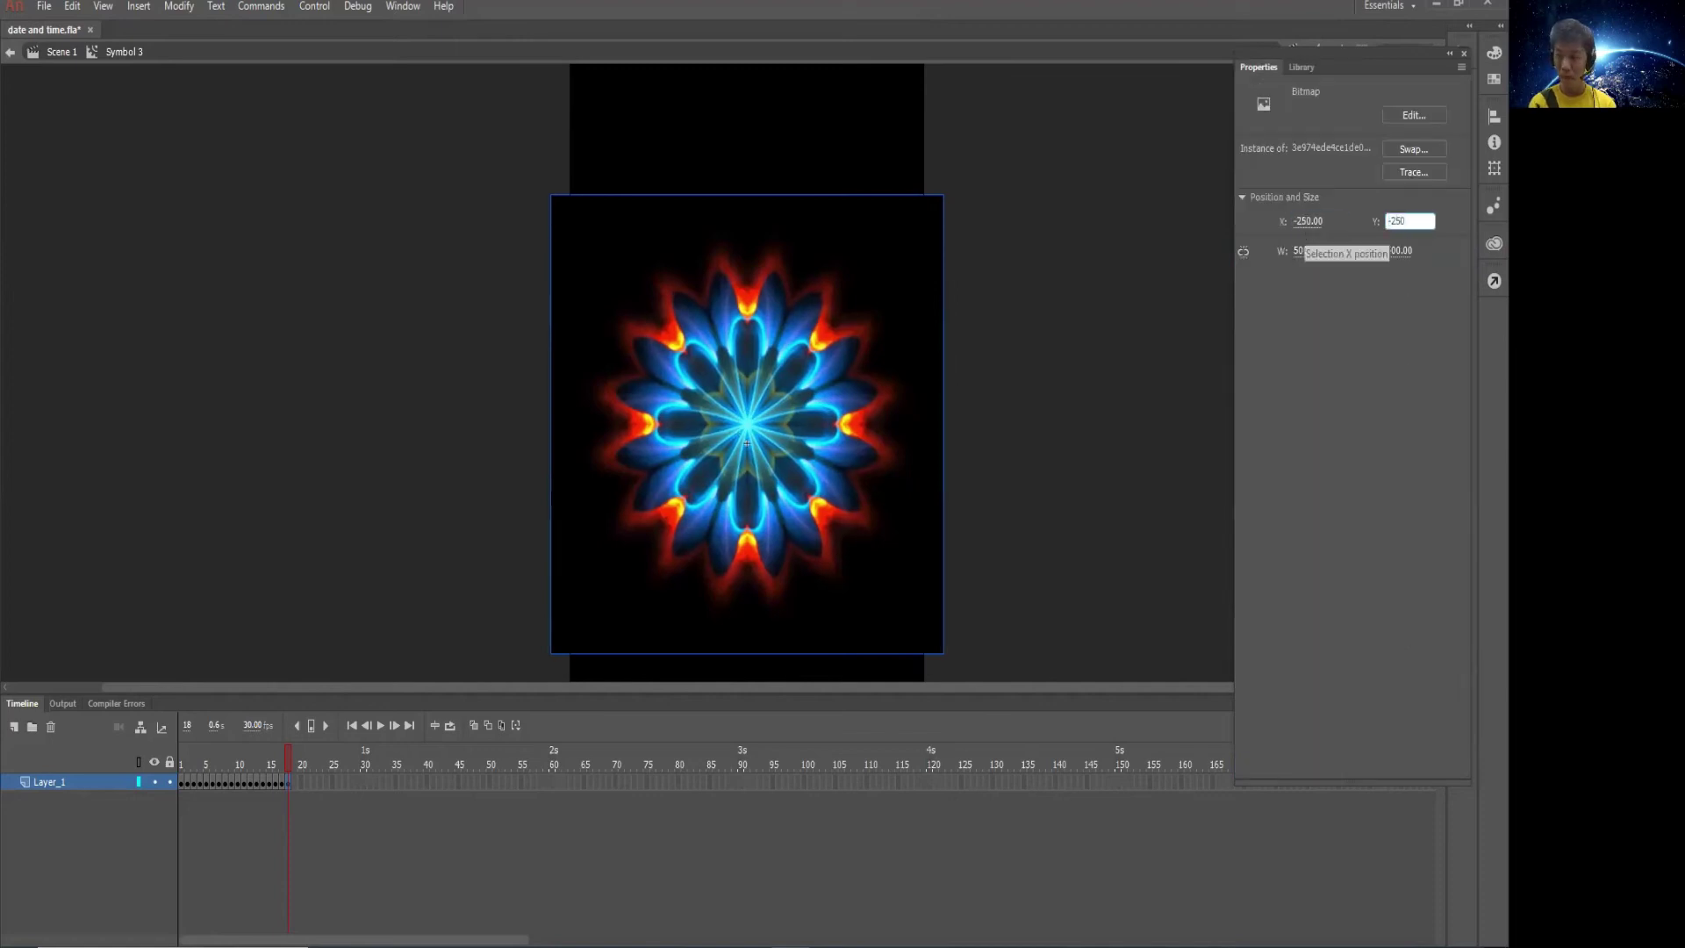
{"action": "key", "text": "Return"}
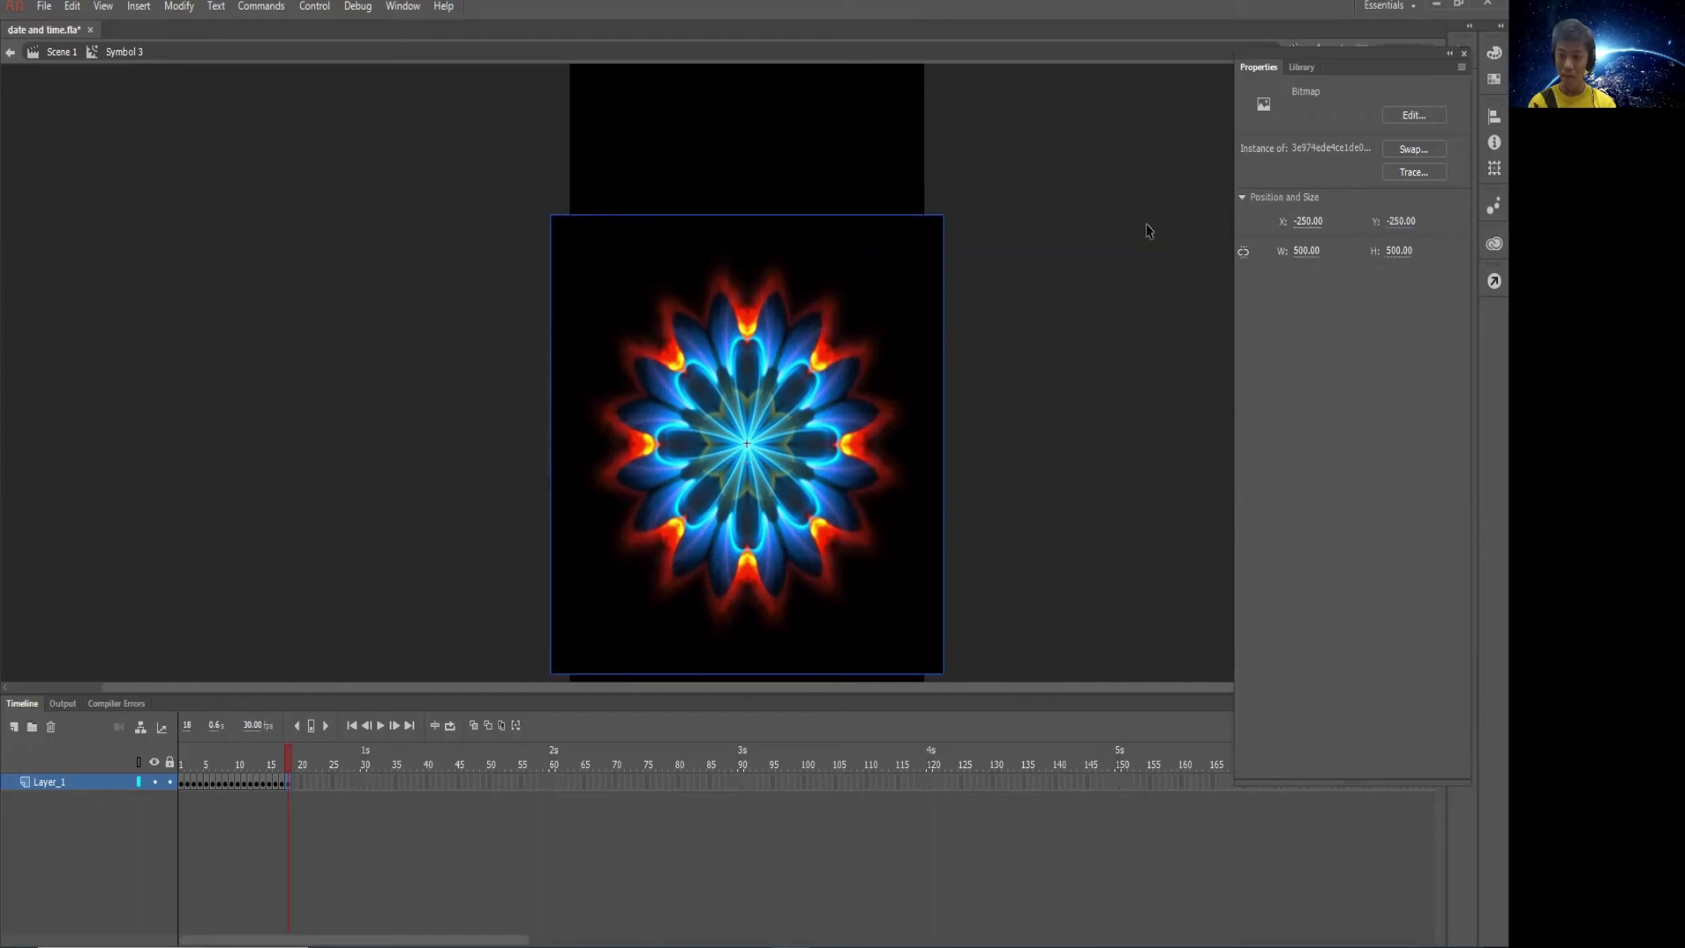
Insert a blank keyframe at frame 19 and place the nineteenth flower bitmap from the imported folder on the stage
{"action": "right_click", "coordinate": [299, 783]}
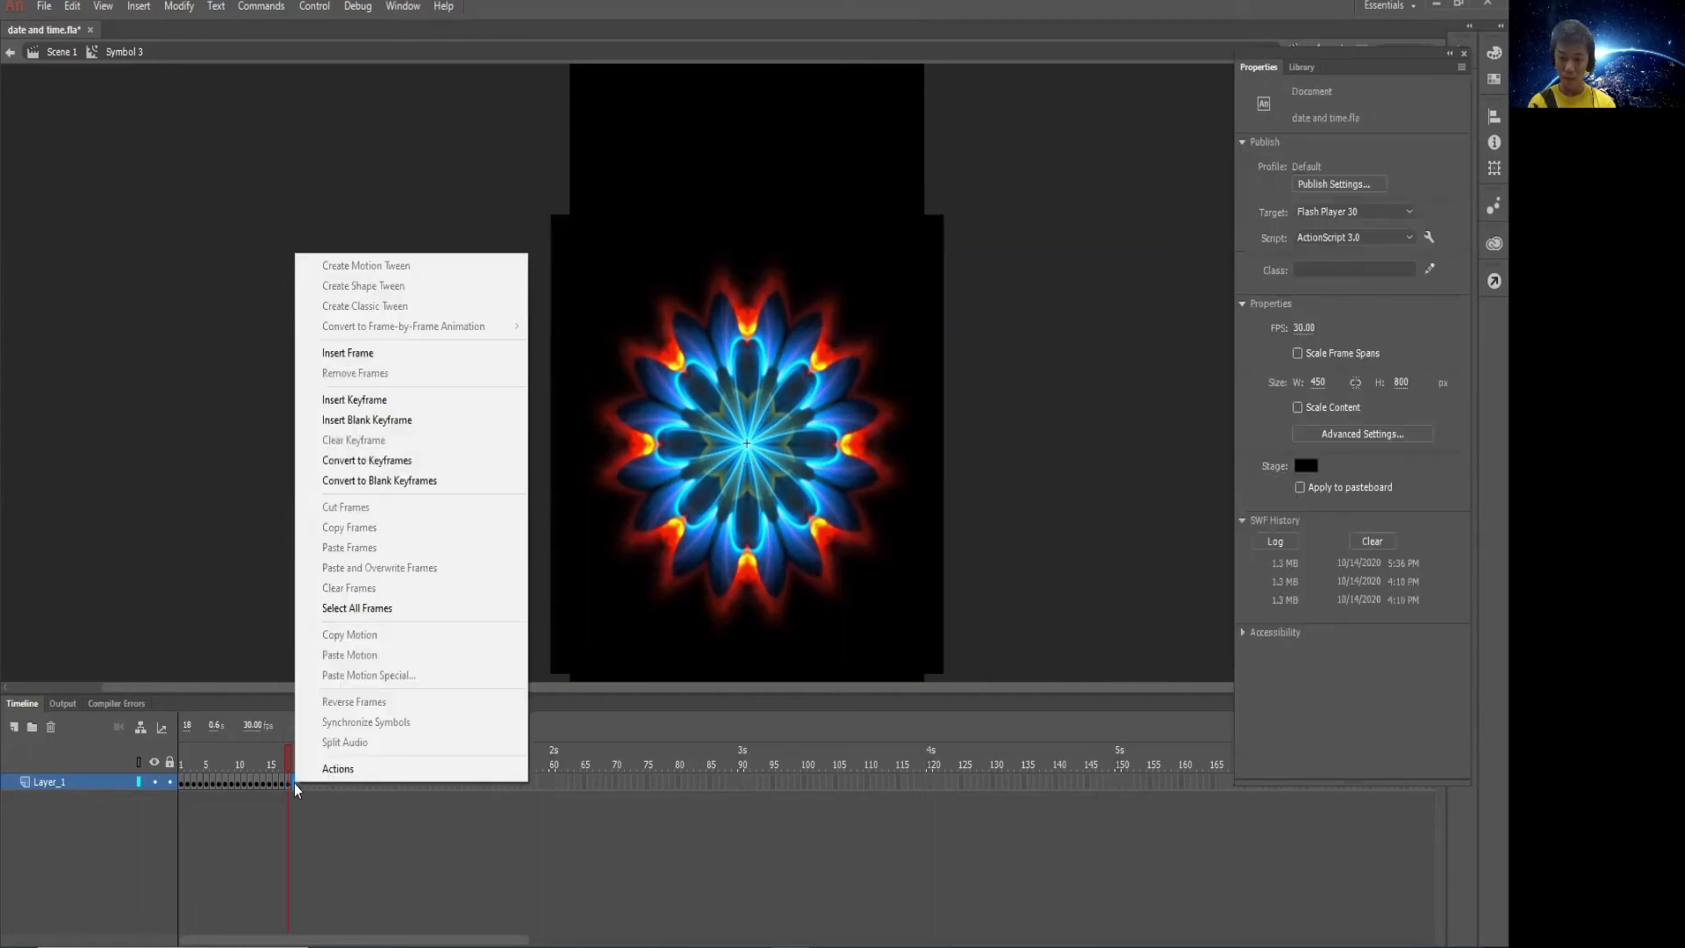
{"action": "left_click", "coordinate": [333, 419]}
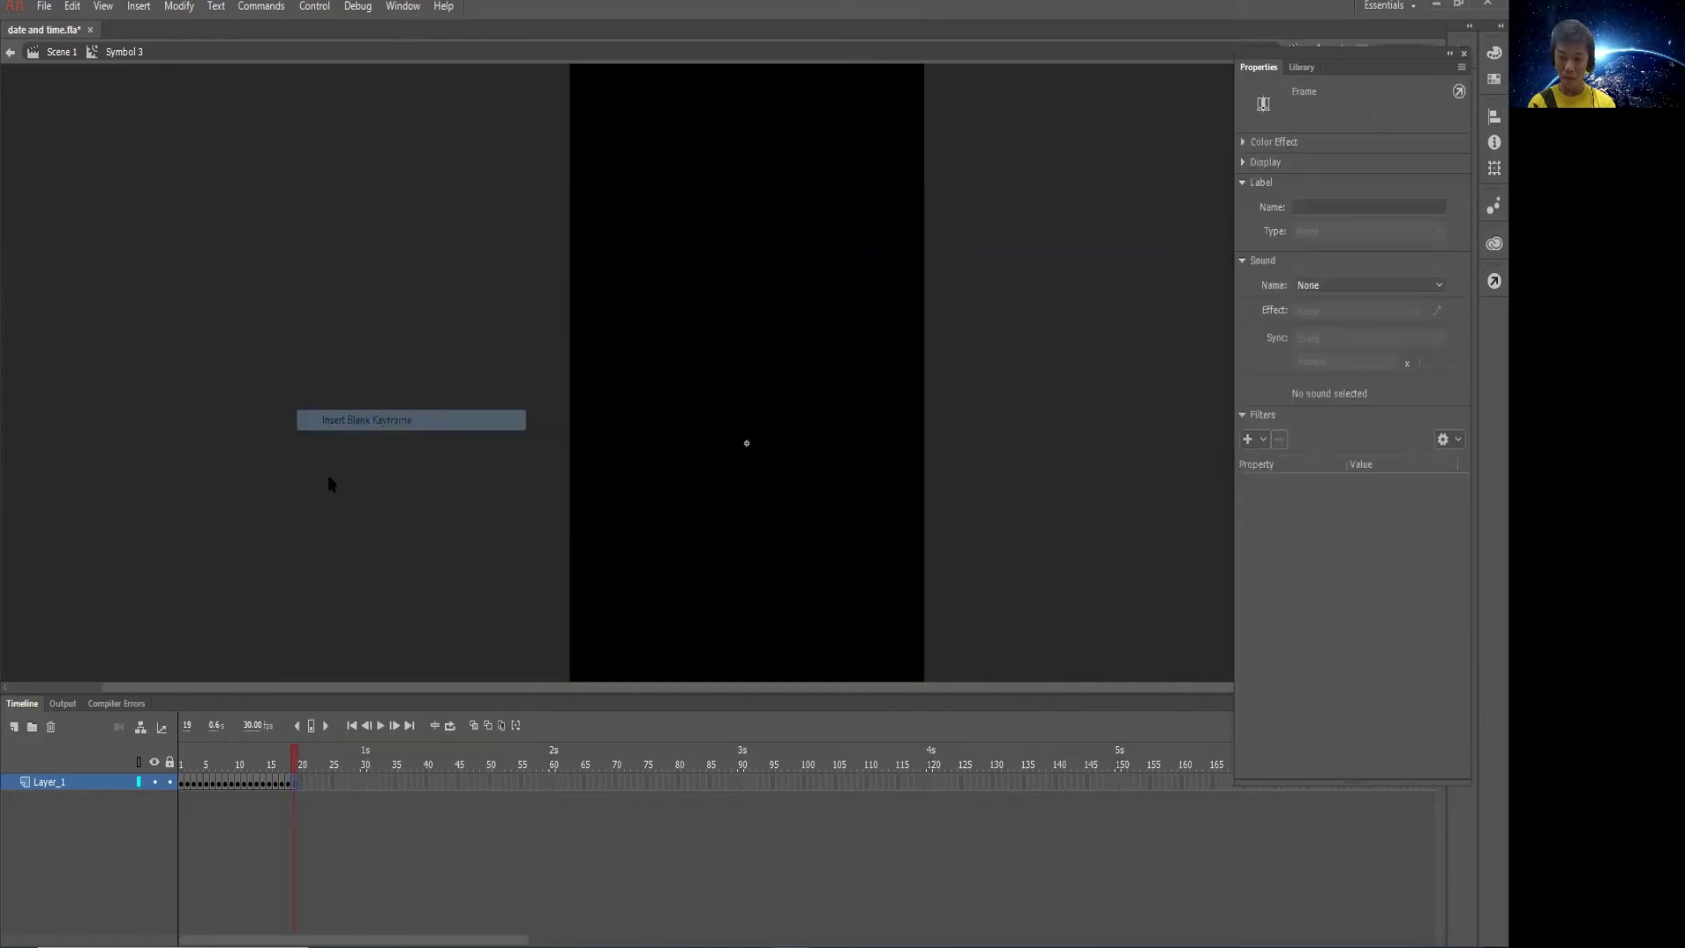
{"action": "left_click", "coordinate": [1289, 70]}
{"action": "left_click_drag", "start_coordinate": [1299, 590], "coordinate": [755, 441]}
Set the frame 19 bitmap's position to X -250 and Y -250
{"action": "left_click", "coordinate": [1257, 67]}
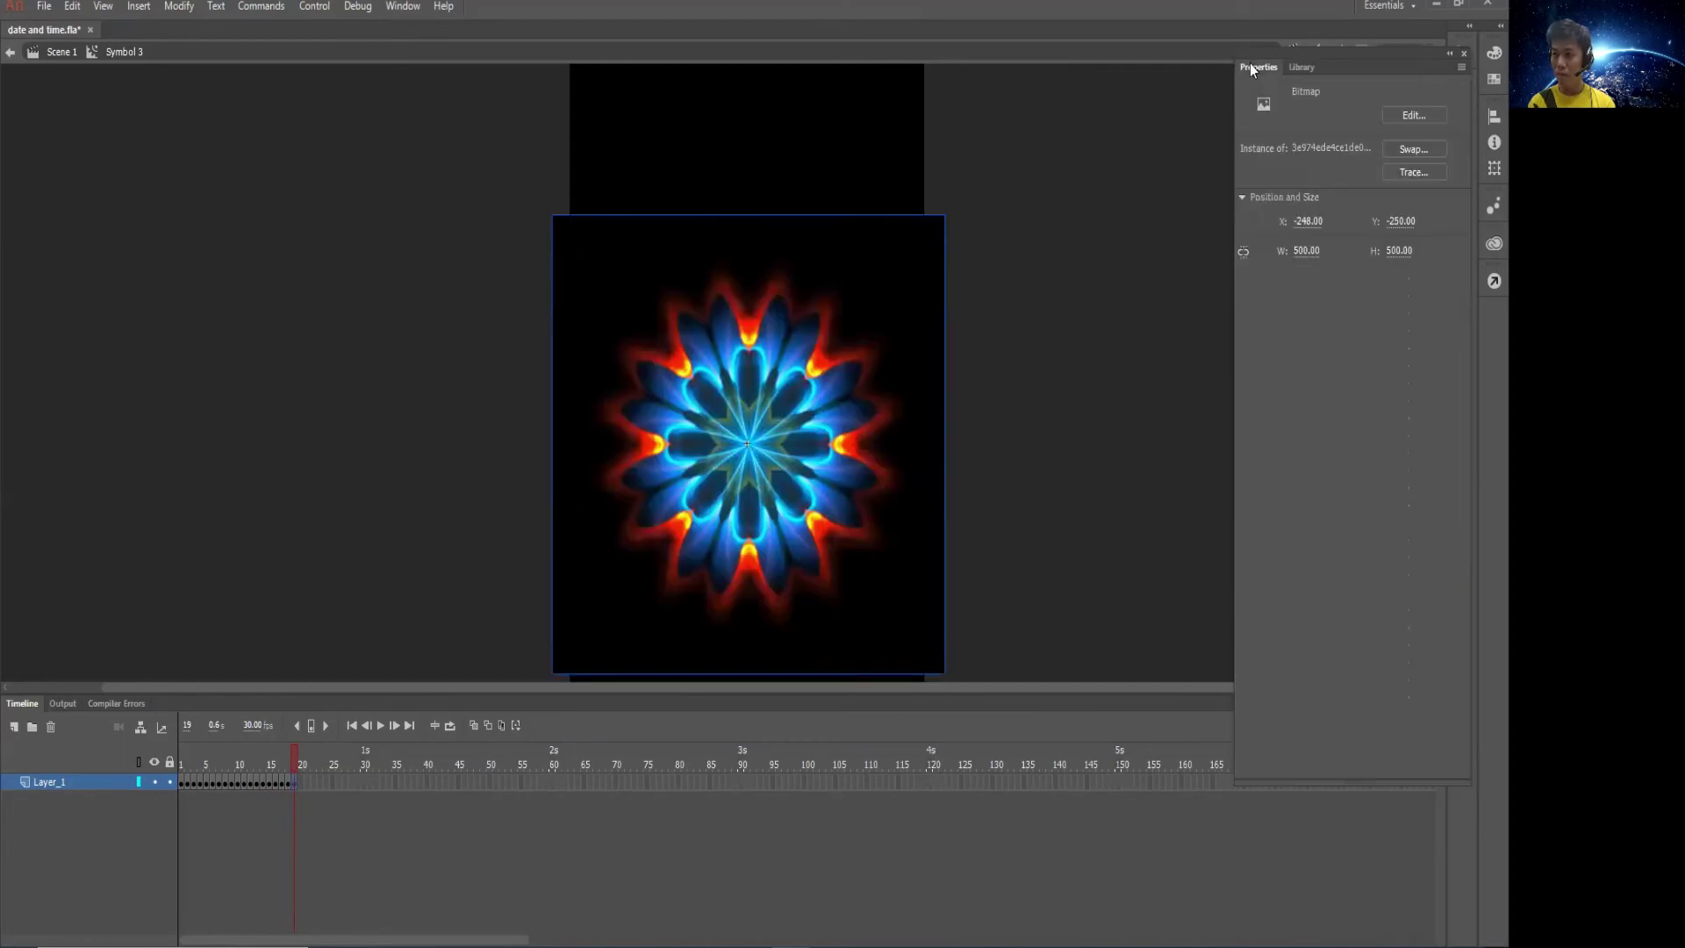
{"action": "left_click", "coordinate": [1302, 220]}
{"action": "type", "text": "-"}
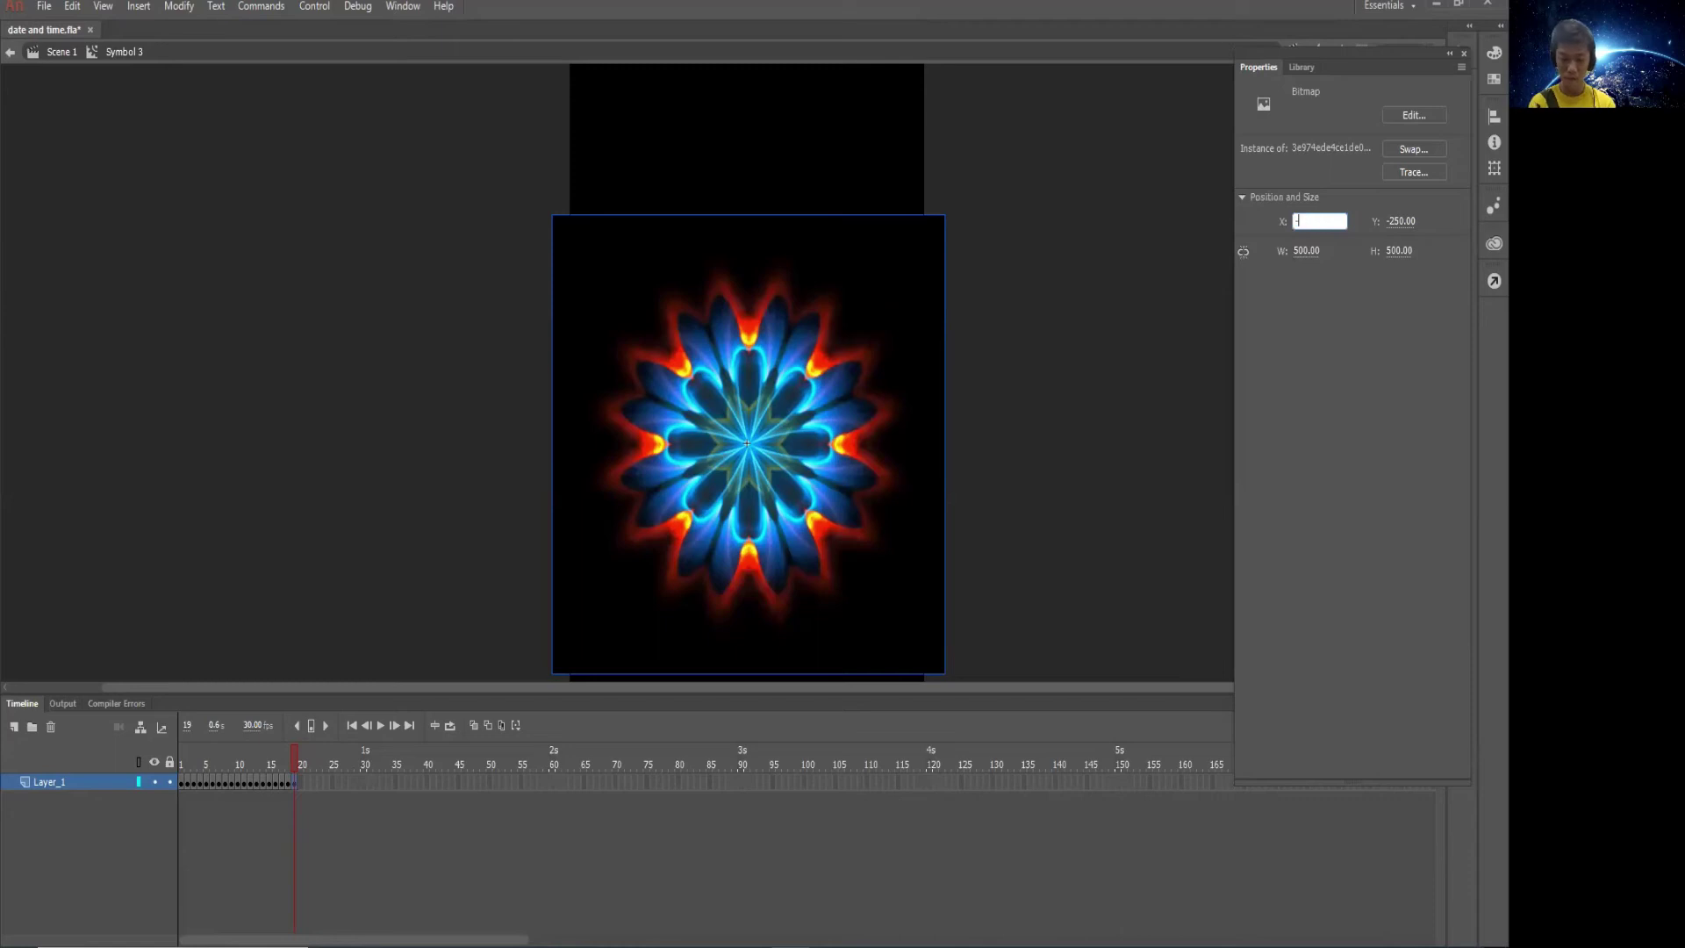
{"action": "type", "text": "250"}
{"action": "key", "text": "Tab"}
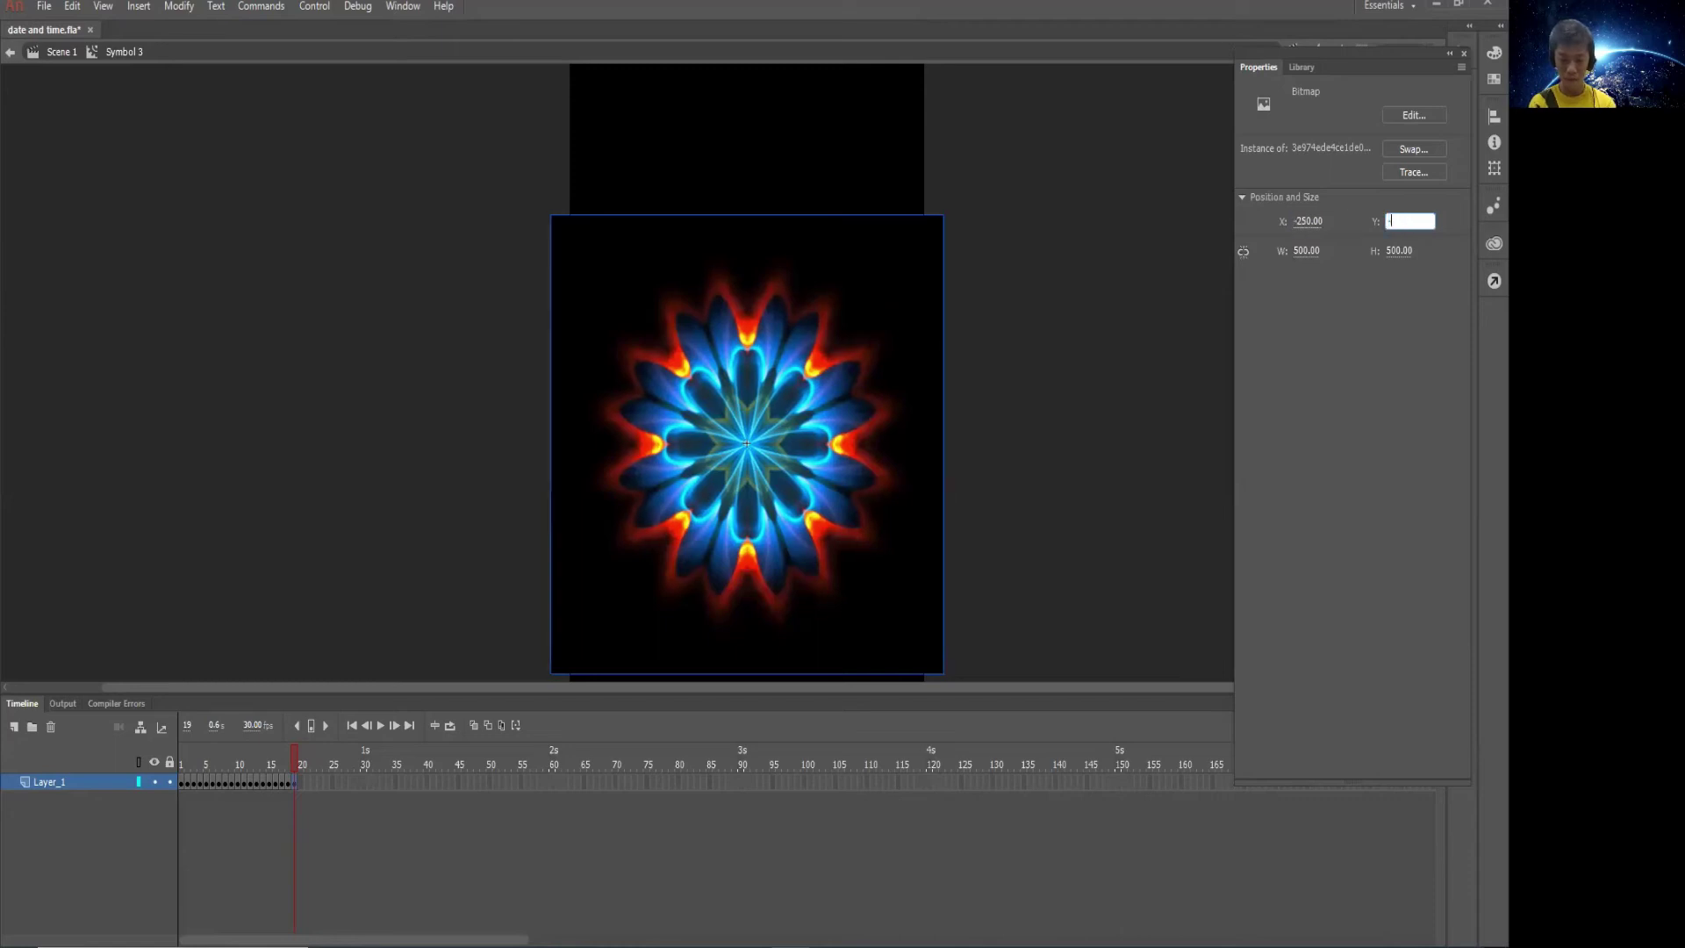
{"action": "type", "text": "-250"}
{"action": "key", "text": "Return"}
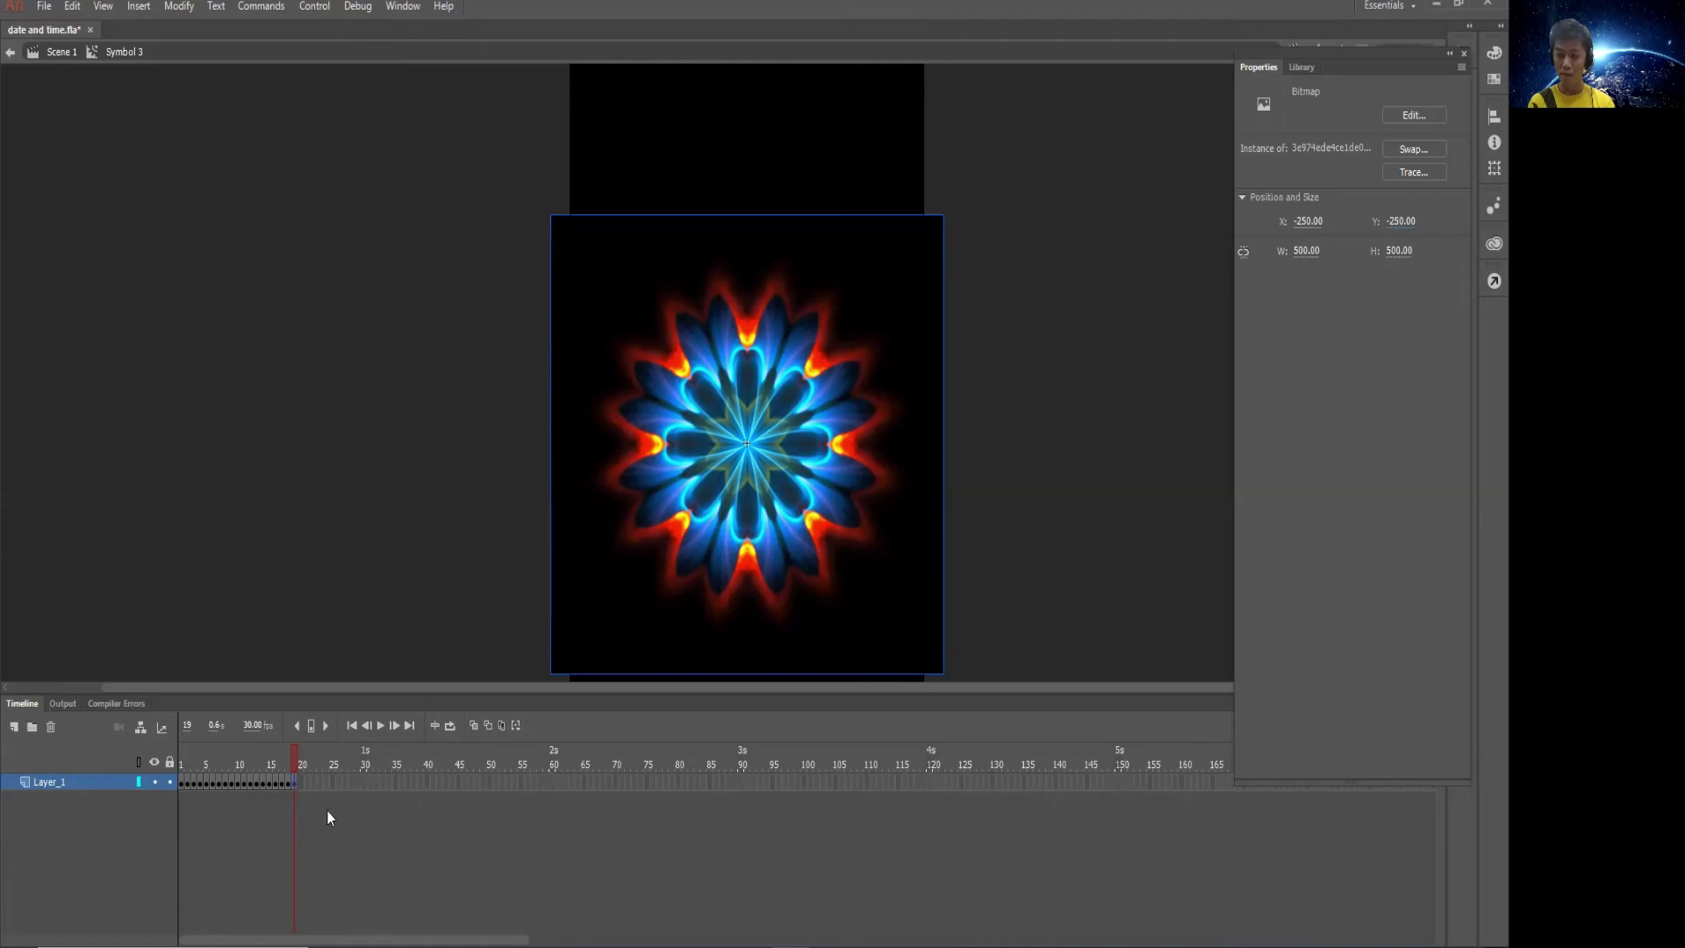
Insert a blank keyframe at frame 20 and place the twentieth flower bitmap from the imported folder on the stage
{"action": "left_click", "coordinate": [303, 782]}
{"action": "right_click", "coordinate": [303, 782]}
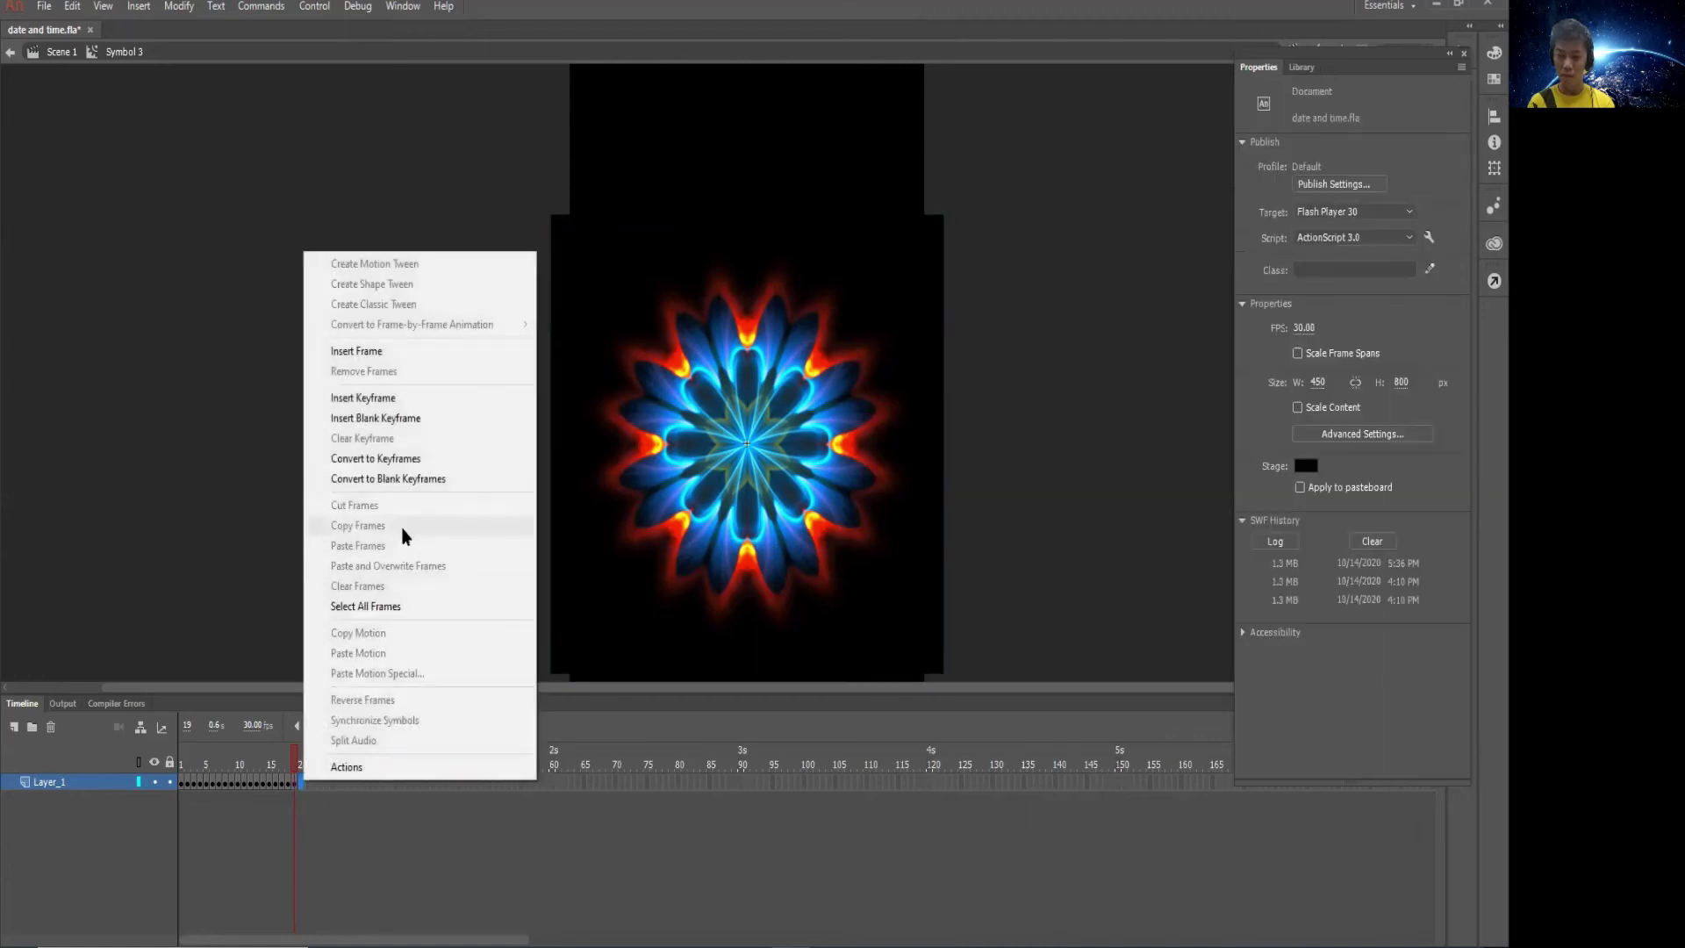
{"action": "left_click", "coordinate": [380, 419]}
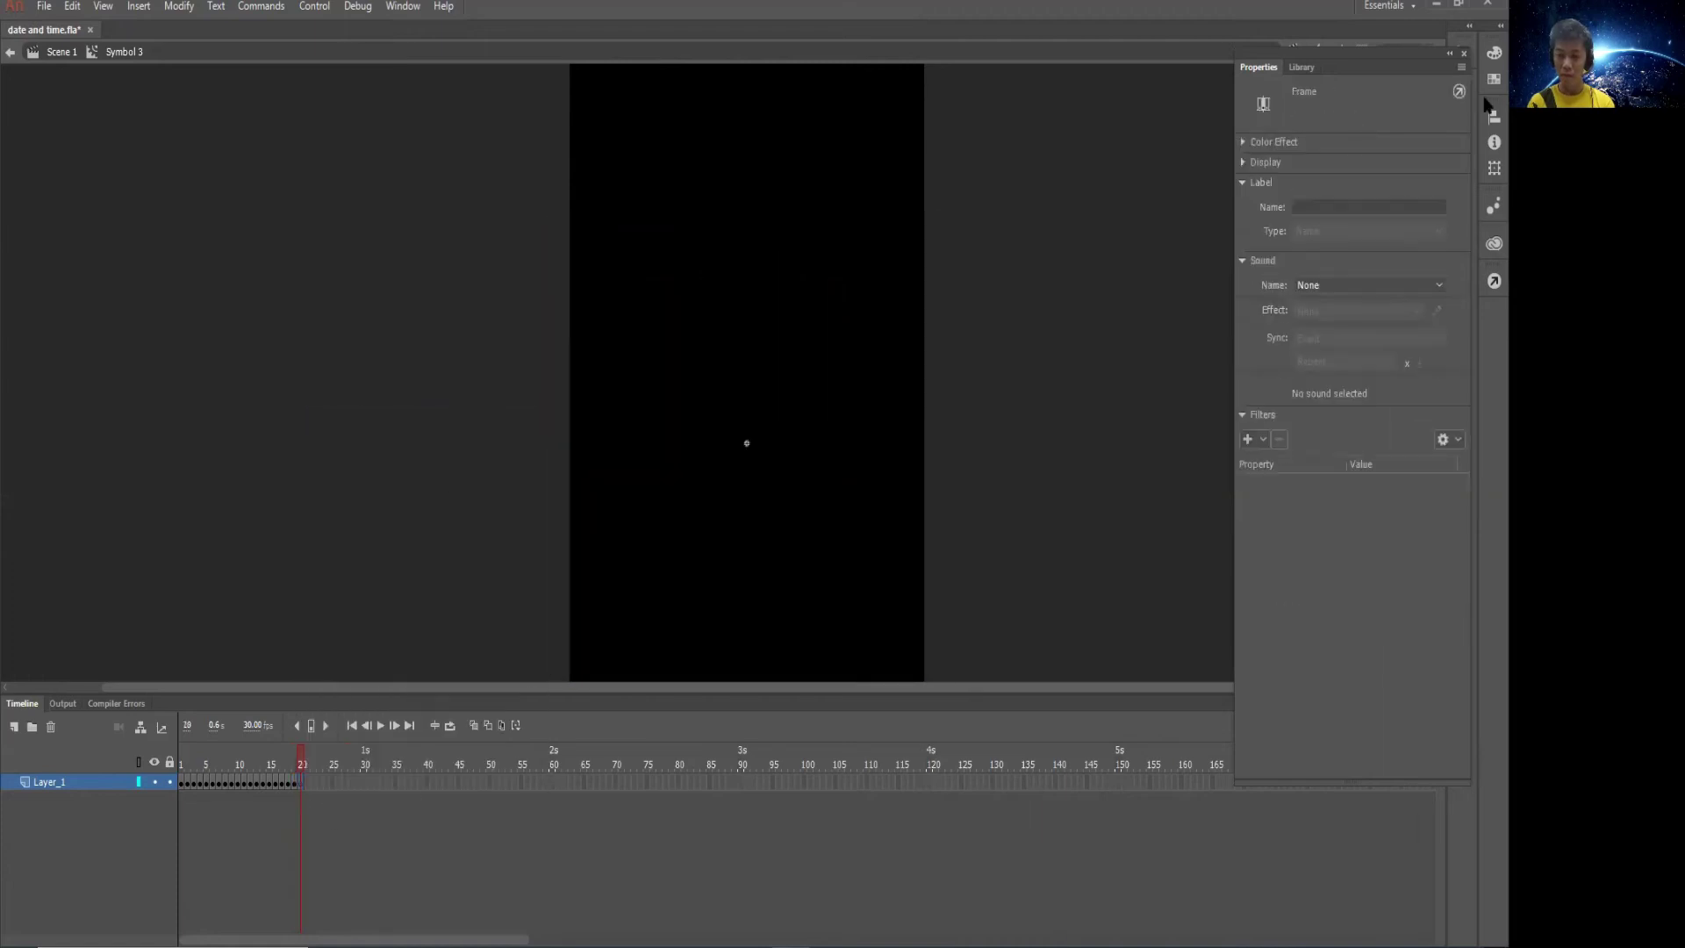
{"action": "left_click", "coordinate": [1292, 66]}
{"action": "left_click_drag", "start_coordinate": [1305, 609], "coordinate": [735, 472]}
Set the frame 20 bitmap's position to X -250 and Y -250
{"action": "left_click", "coordinate": [1257, 67]}
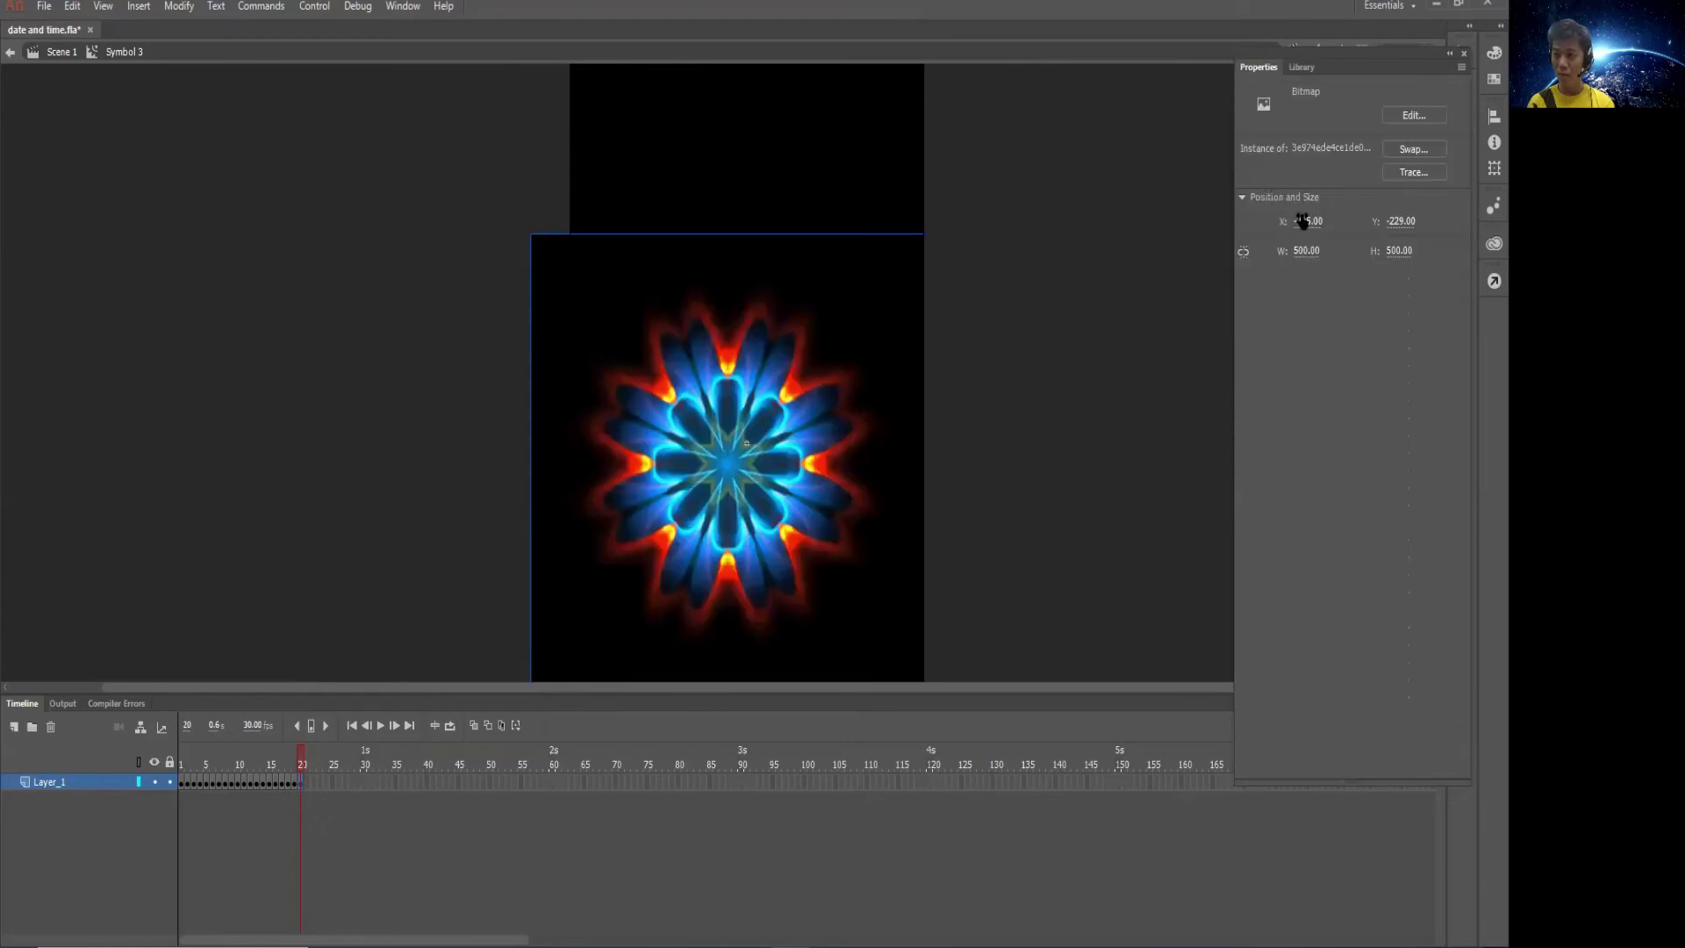
{"action": "type", "text": "-250"}
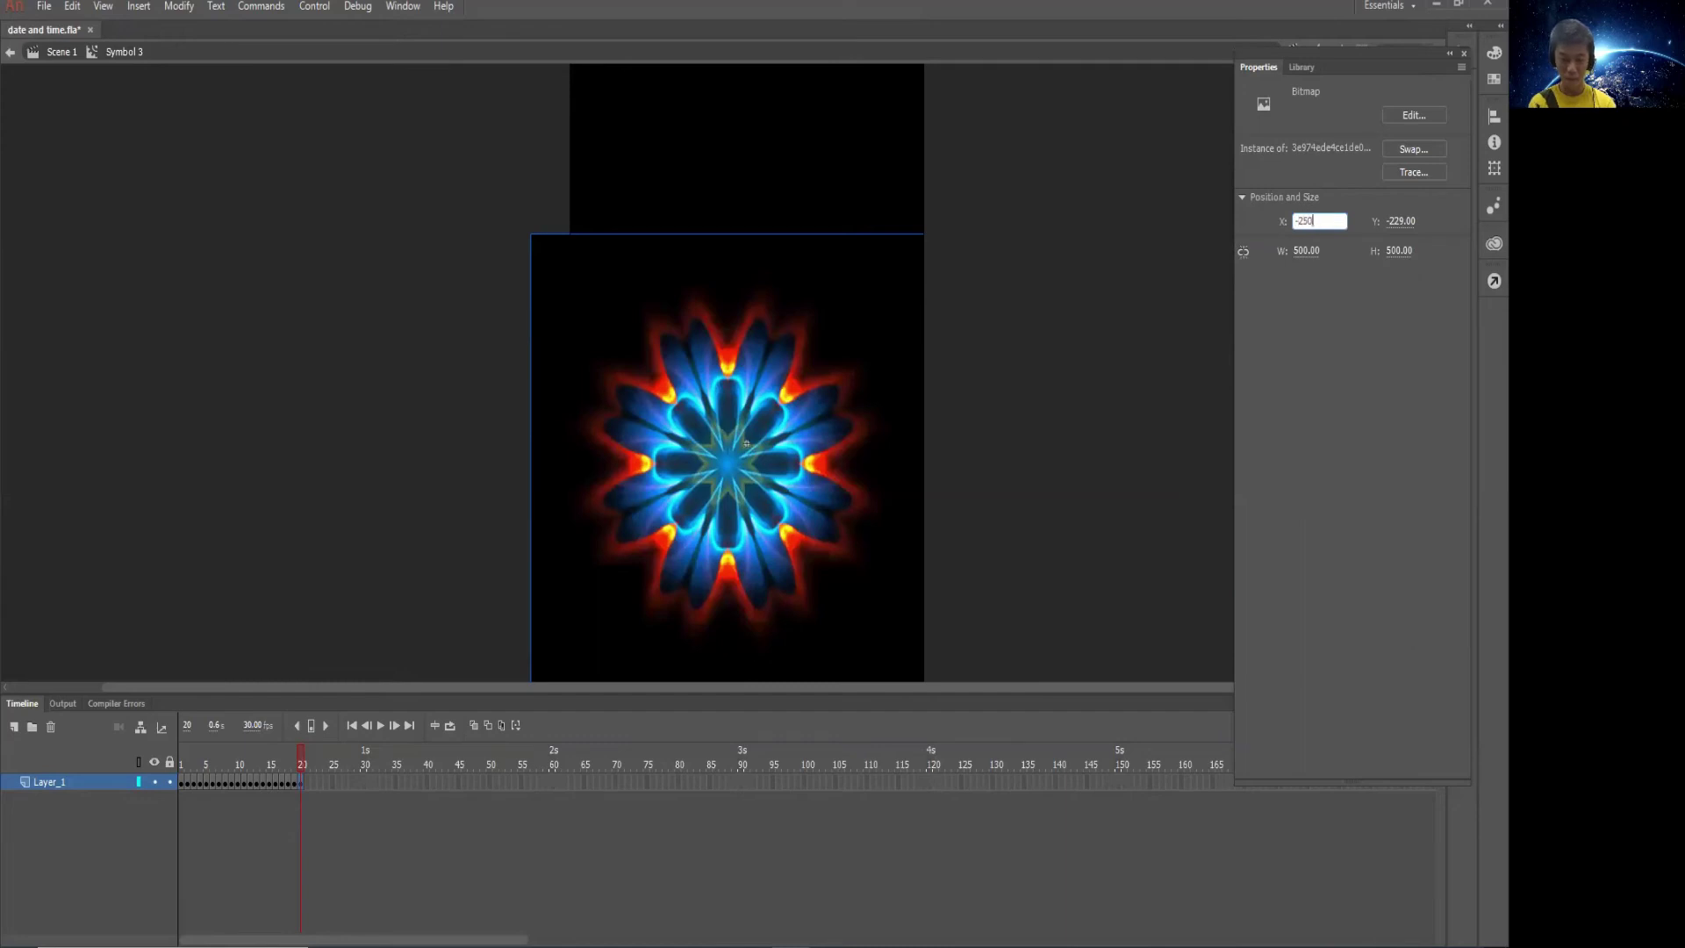
{"action": "key", "text": "Tab"}
{"action": "type", "text": "-25"}
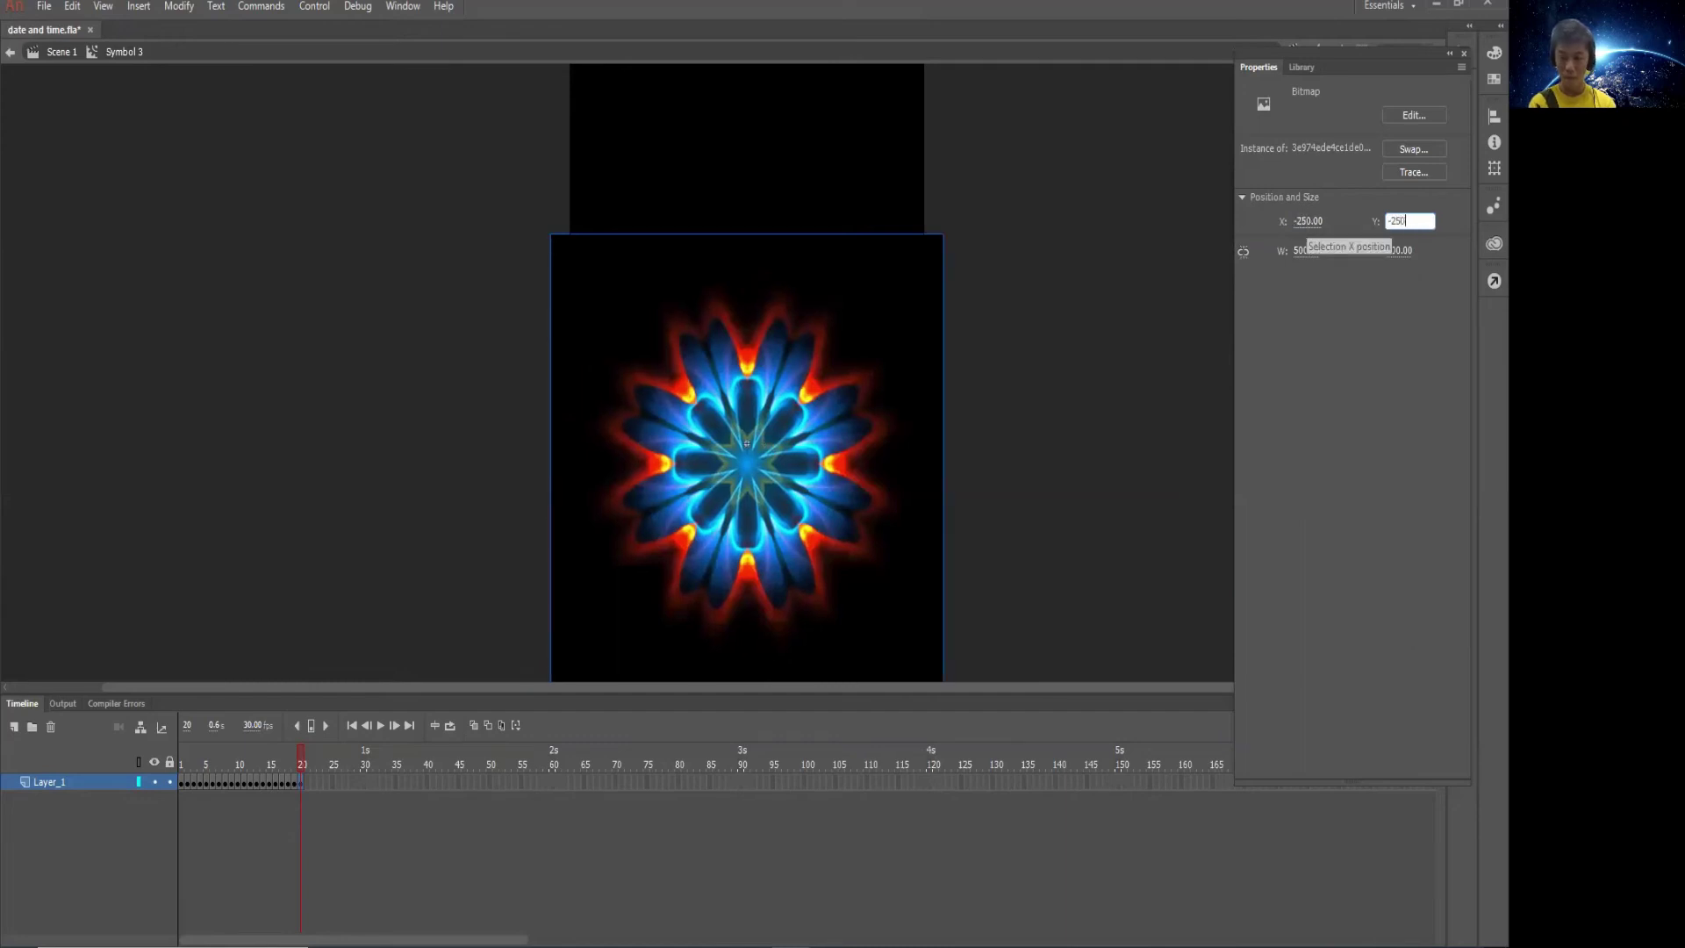
{"action": "key", "text": "Return"}
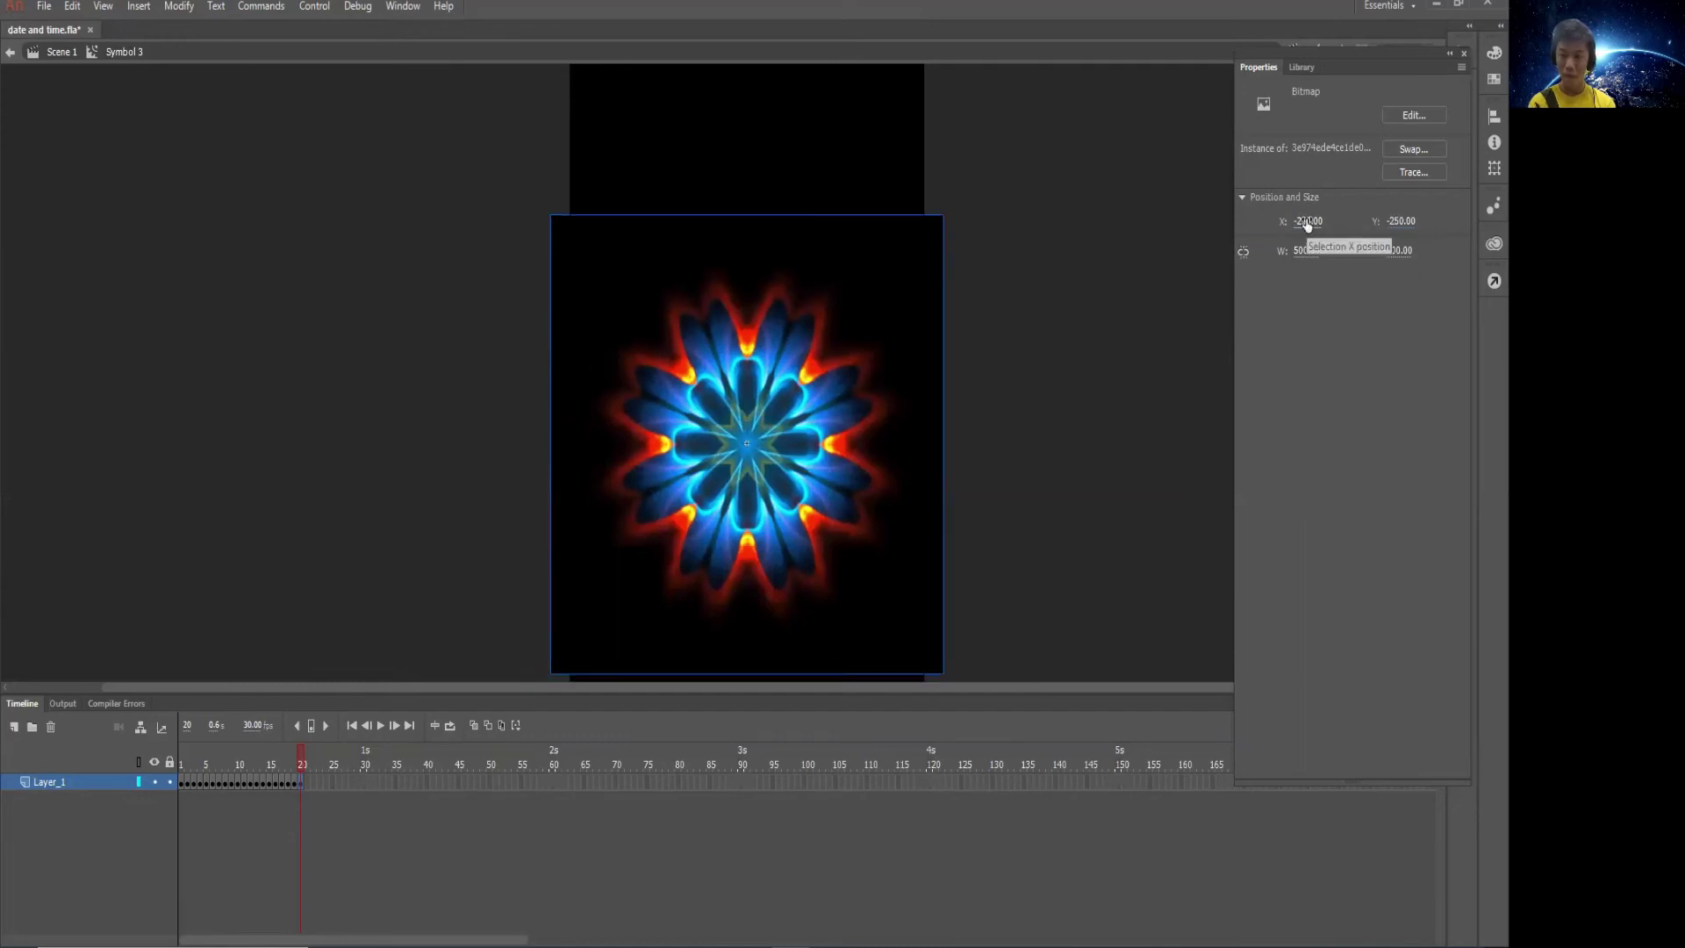
Insert a blank keyframe at frame 21 and place the twenty-first flower bitmap from the imported folder on the stage
{"action": "left_click", "coordinate": [308, 782]}
{"action": "right_click", "coordinate": [307, 783]}
{"action": "left_click", "coordinate": [460, 425]}
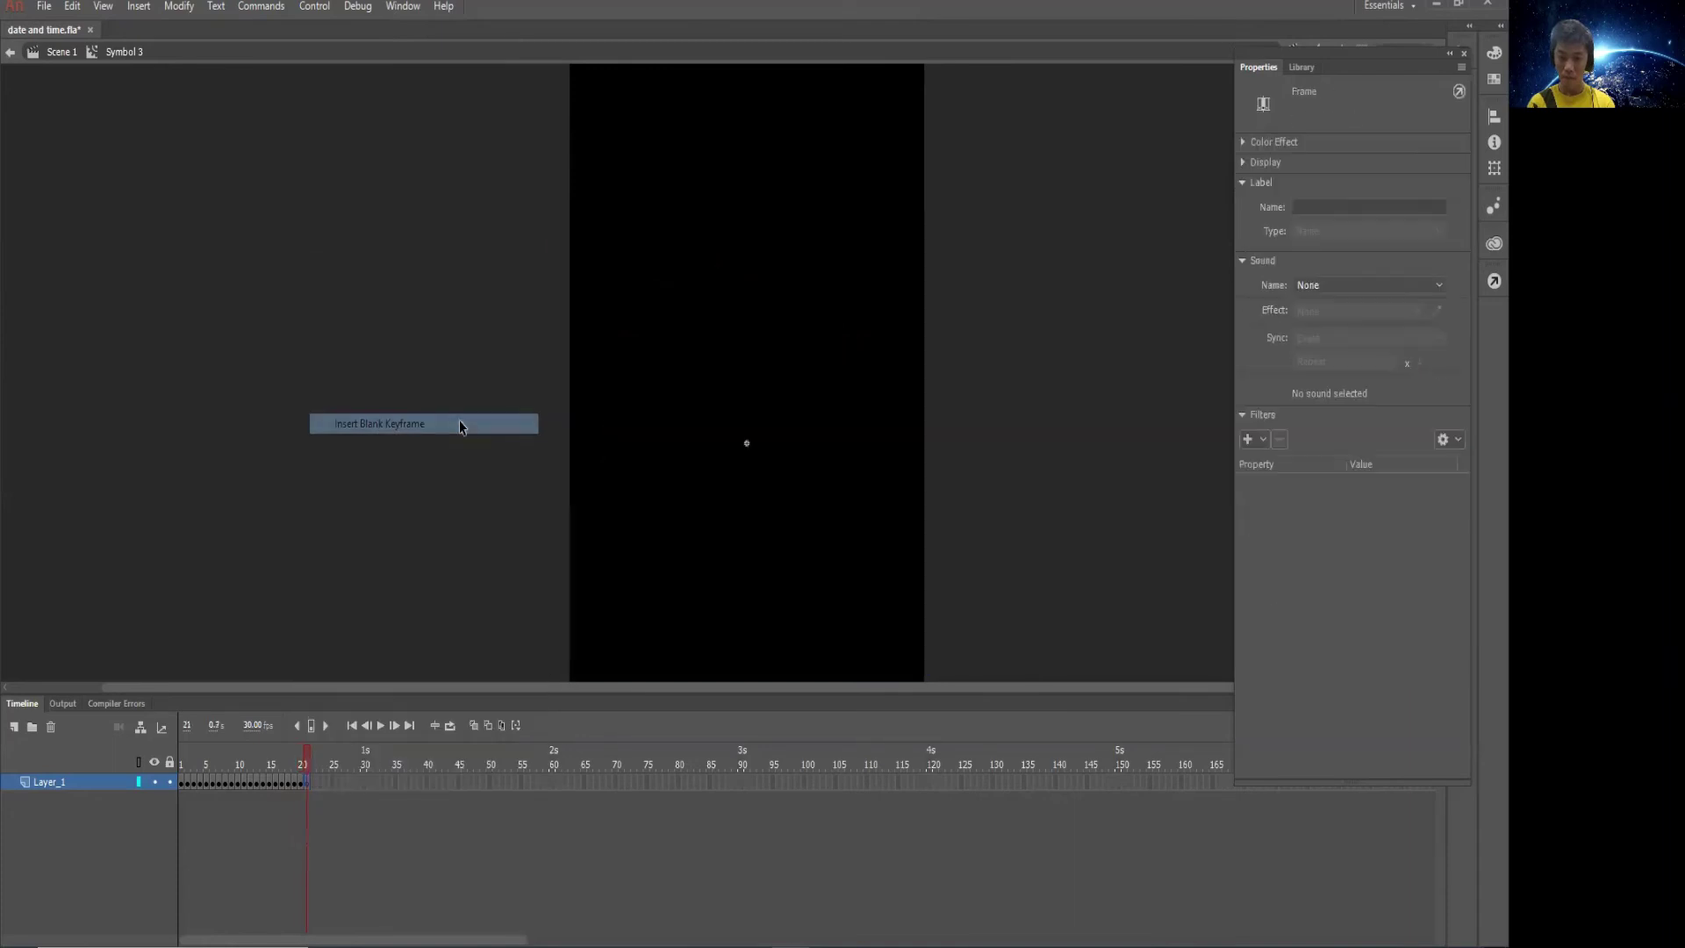
{"action": "left_click", "coordinate": [1303, 67]}
{"action": "left_click", "coordinate": [1324, 627]}
{"action": "left_click_drag", "start_coordinate": [1052, 587], "coordinate": [724, 436]}
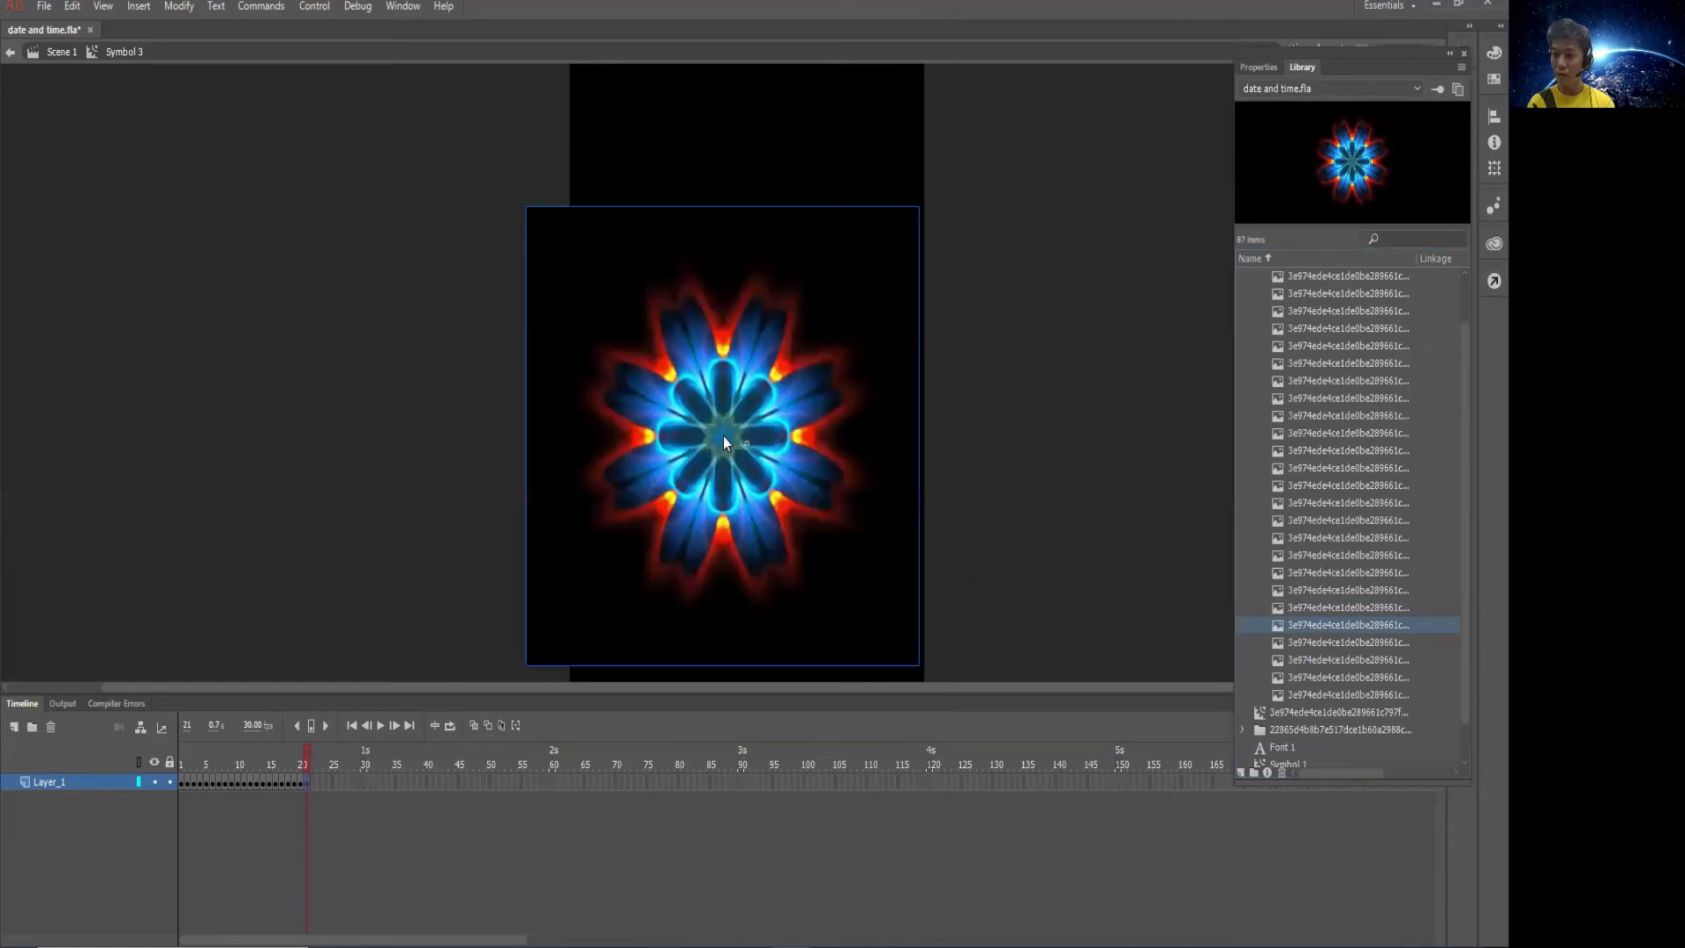
Set the frame 21 bitmap's position to X -250 and Y -250
{"action": "left_click", "coordinate": [1264, 64]}
{"action": "left_click", "coordinate": [1304, 220]}
{"action": "type", "text": "-250"}
{"action": "key", "text": "Tab"}
{"action": "type", "text": "-250"}
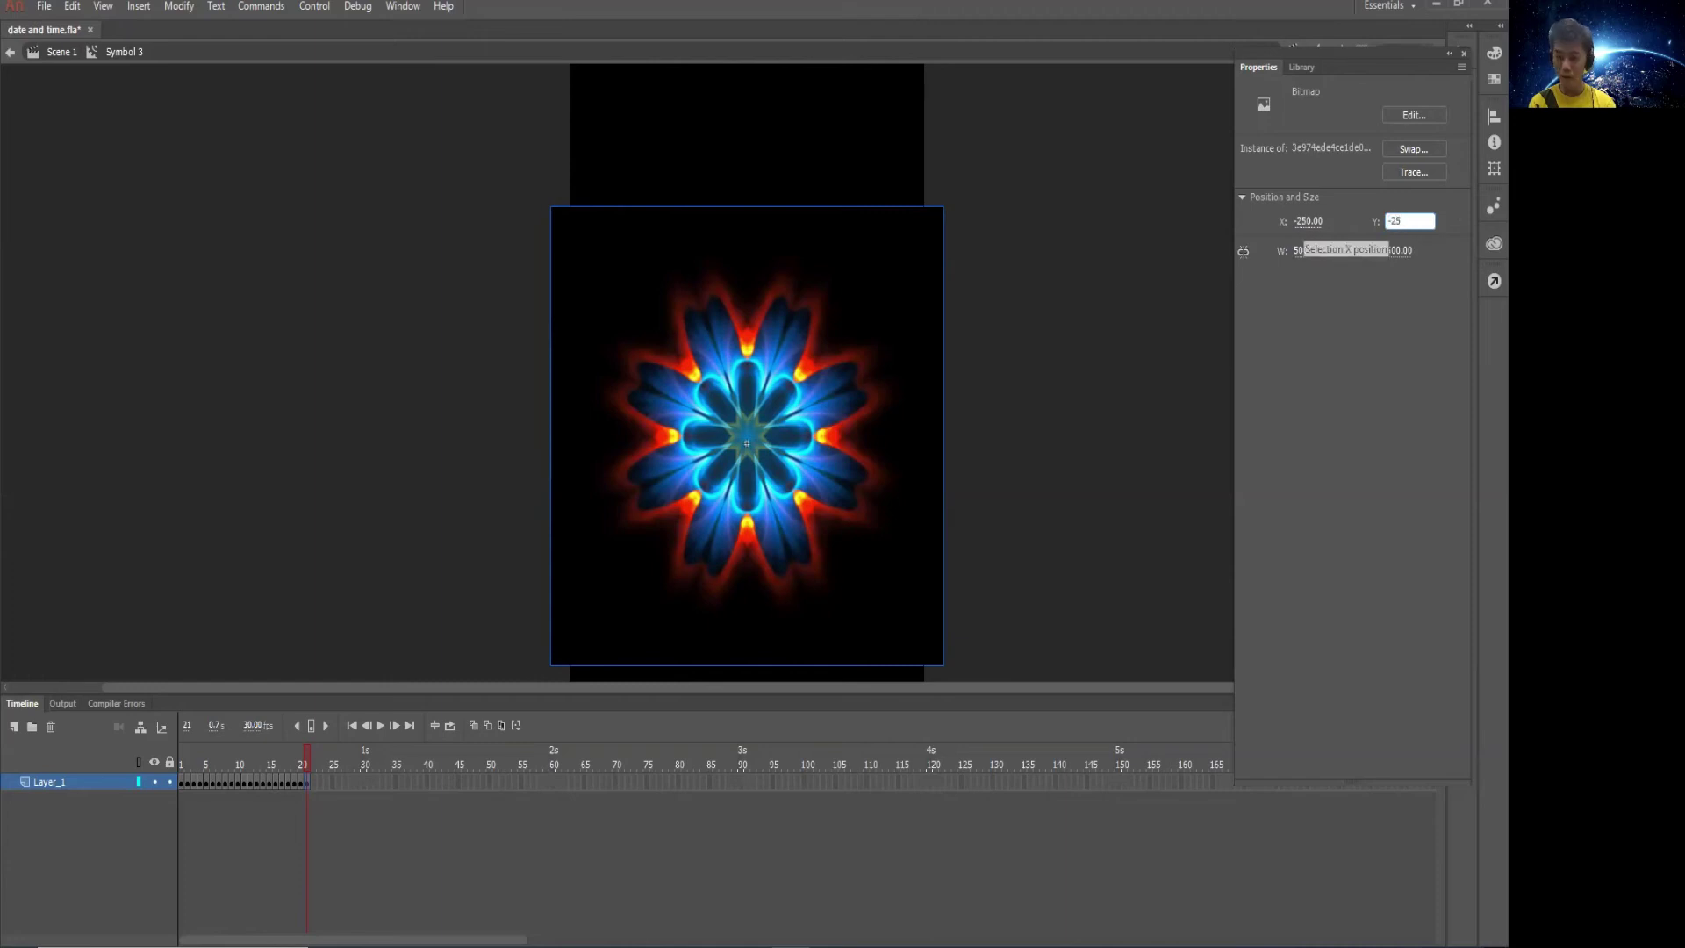
{"action": "key", "text": "Return"}
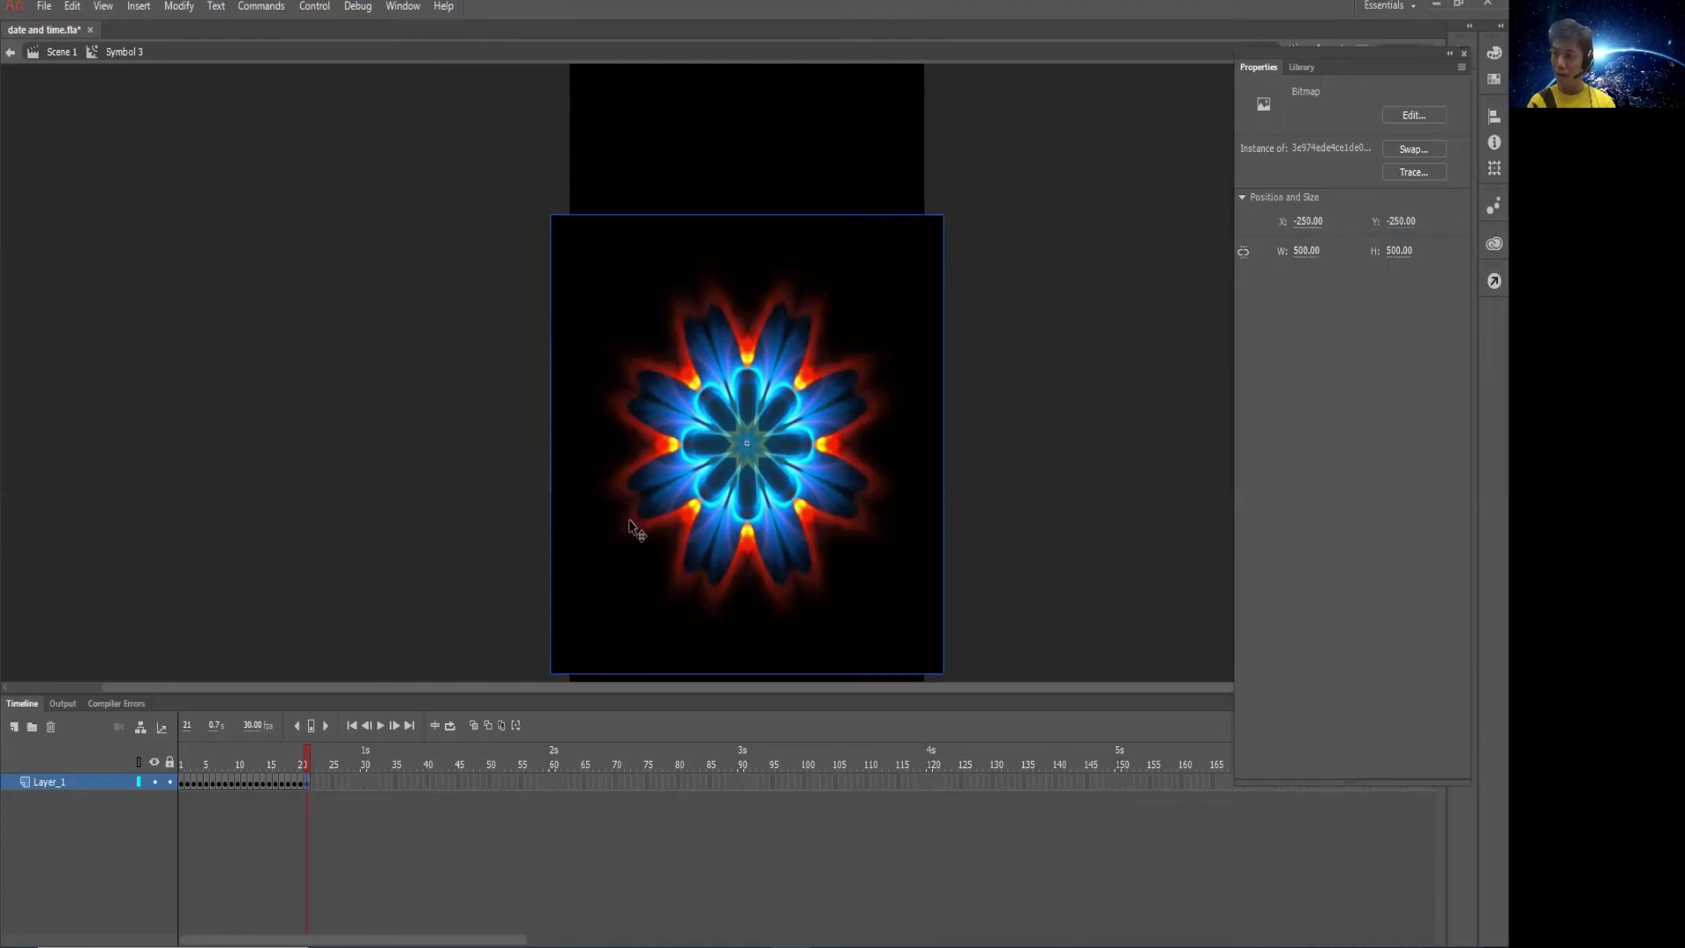
Insert a blank keyframe at frame 22 and place the twenty-second flower bitmap from the imported folder on the stage
{"action": "right_click", "coordinate": [313, 783]}
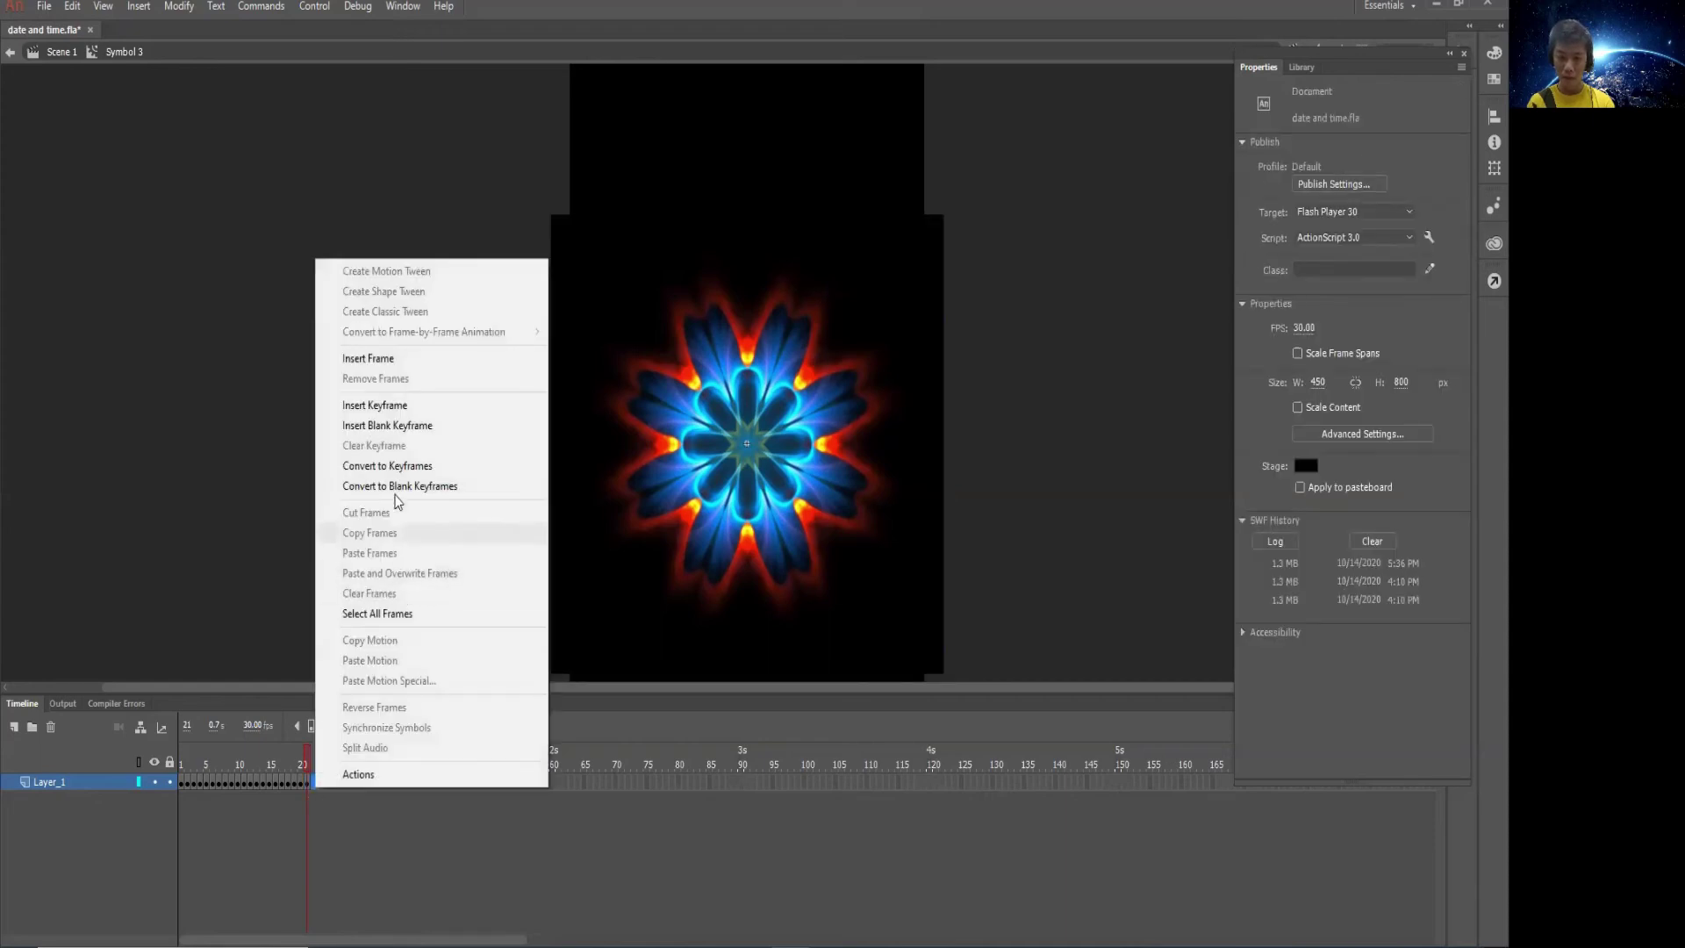
{"action": "left_click", "coordinate": [392, 426]}
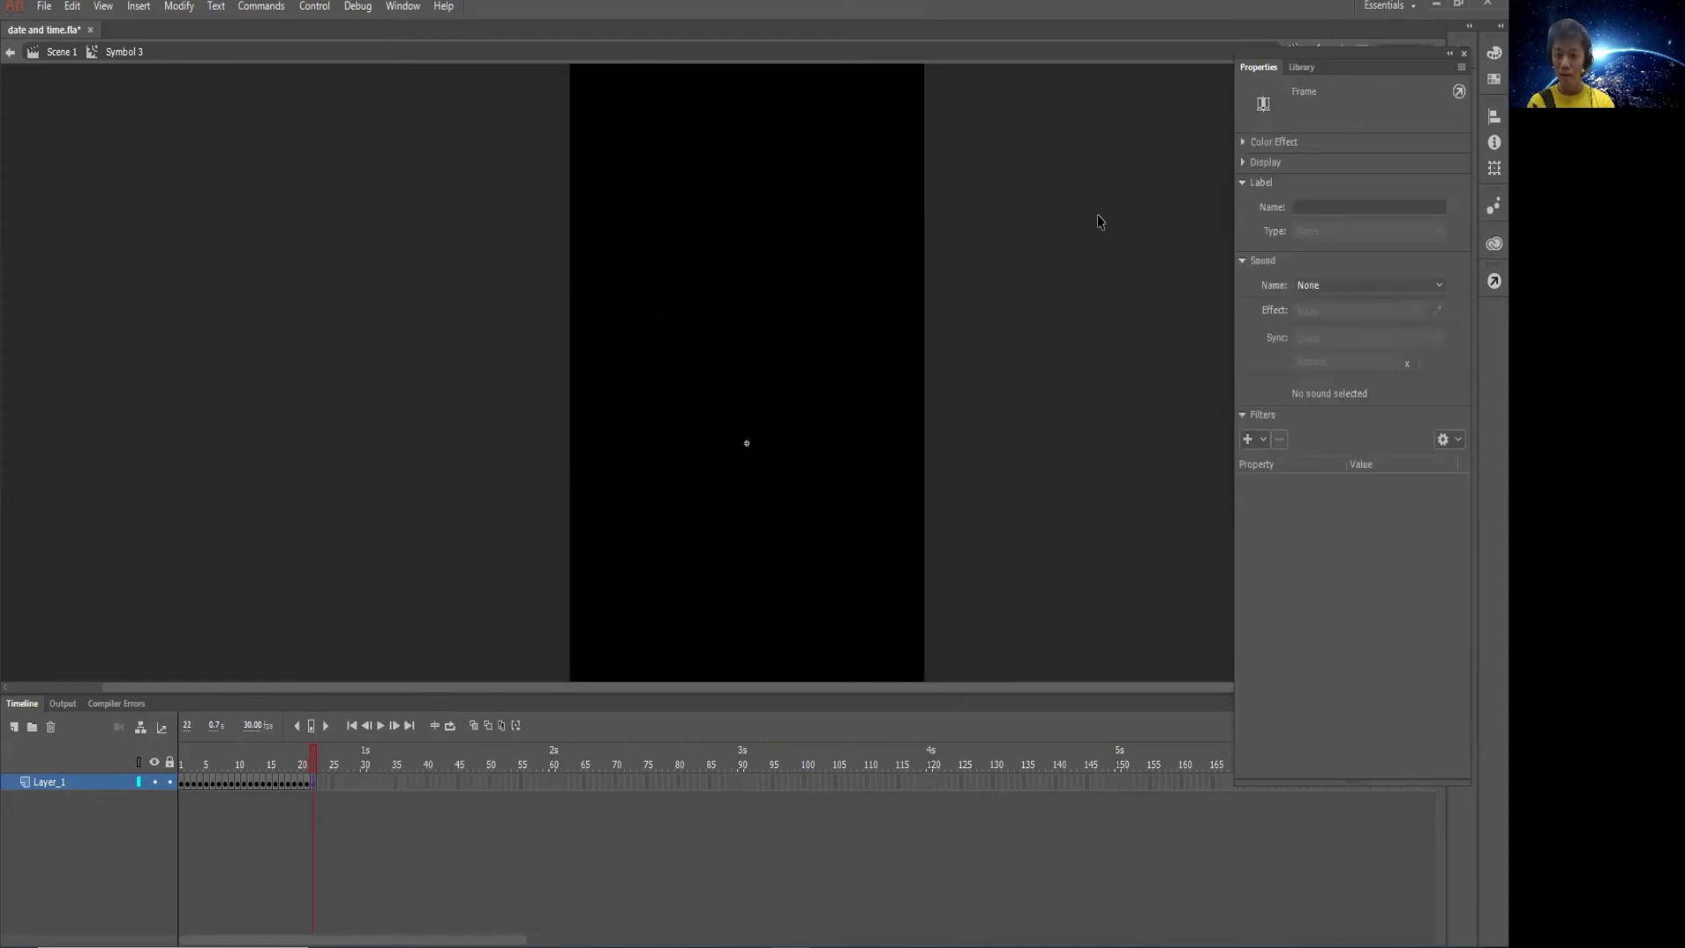
{"action": "left_click", "coordinate": [1303, 67]}
{"action": "left_click", "coordinate": [1311, 641]}
{"action": "left_click_drag", "start_coordinate": [1314, 646], "coordinate": [708, 419]}
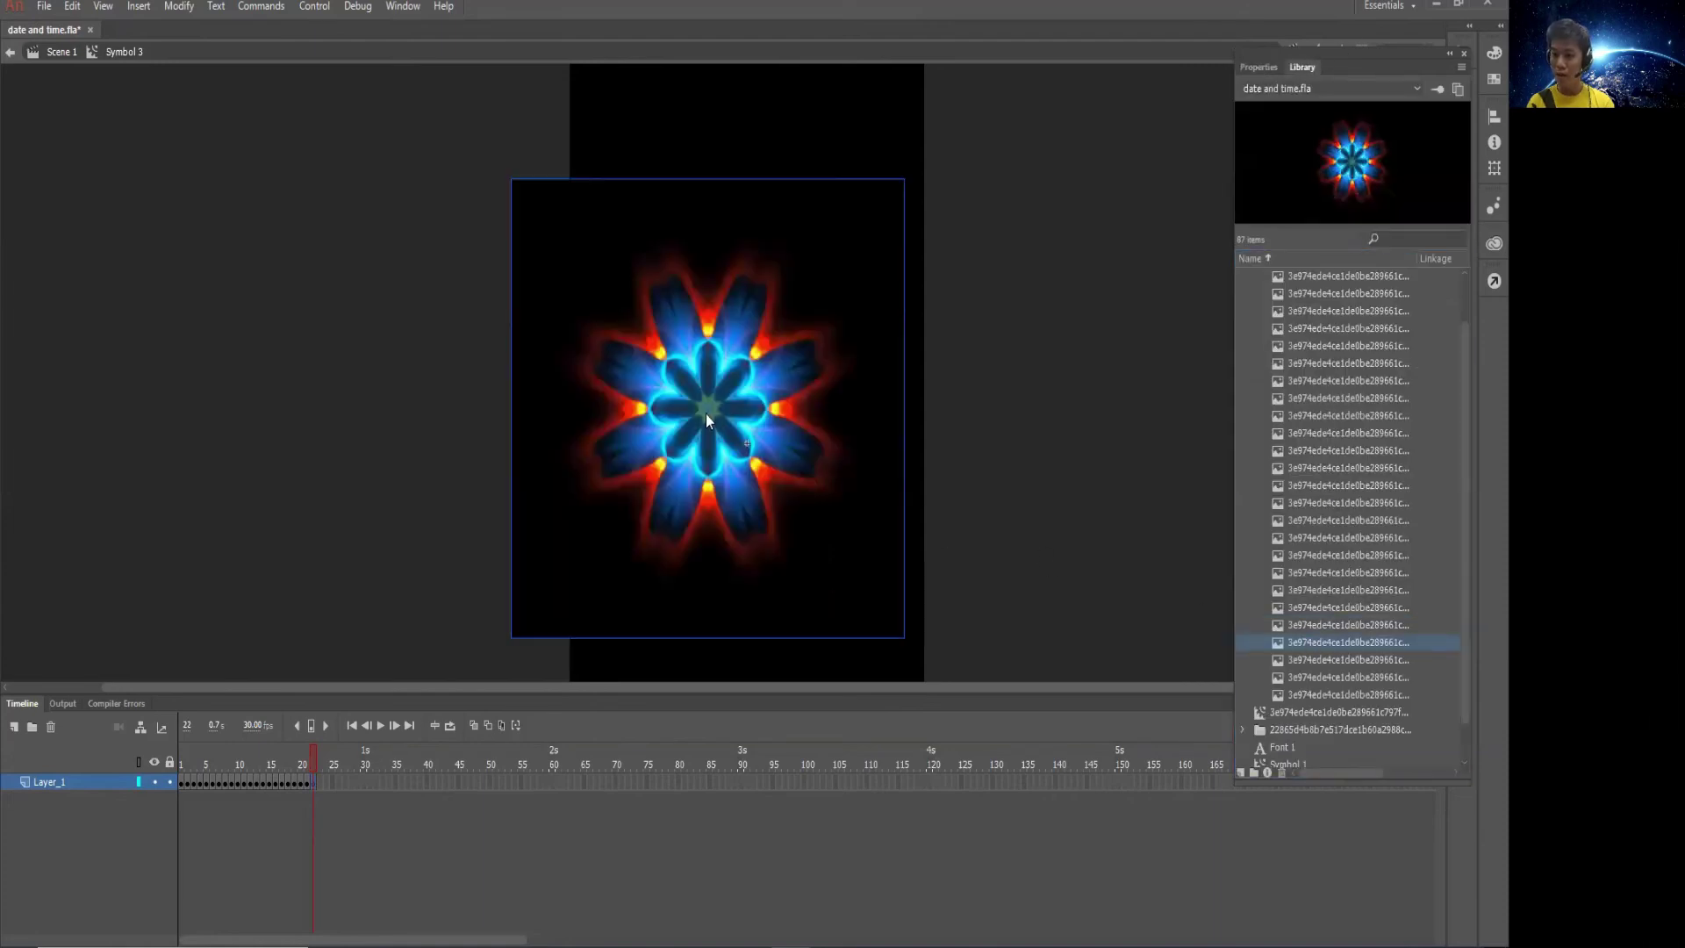
Set the frame 22 bitmap's position to X -250 and Y -250
{"action": "left_click", "coordinate": [1259, 66]}
{"action": "left_click", "coordinate": [1297, 222]}
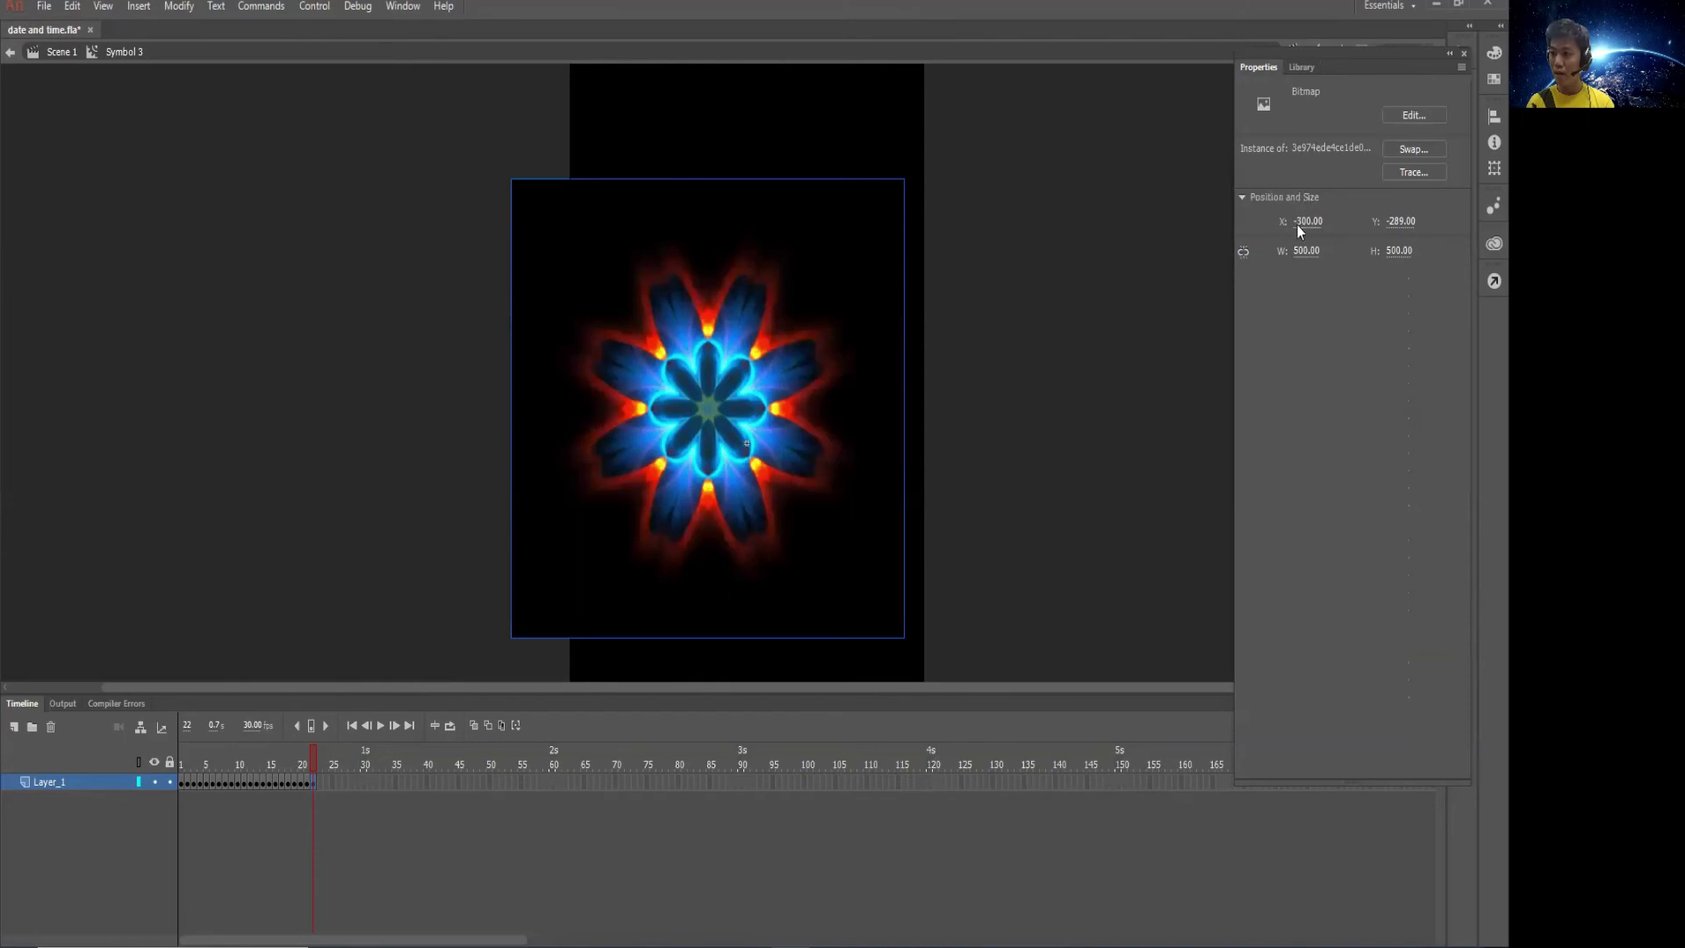
{"action": "type", "text": "-250"}
{"action": "key", "text": "Tab"}
{"action": "type", "text": "-250"}
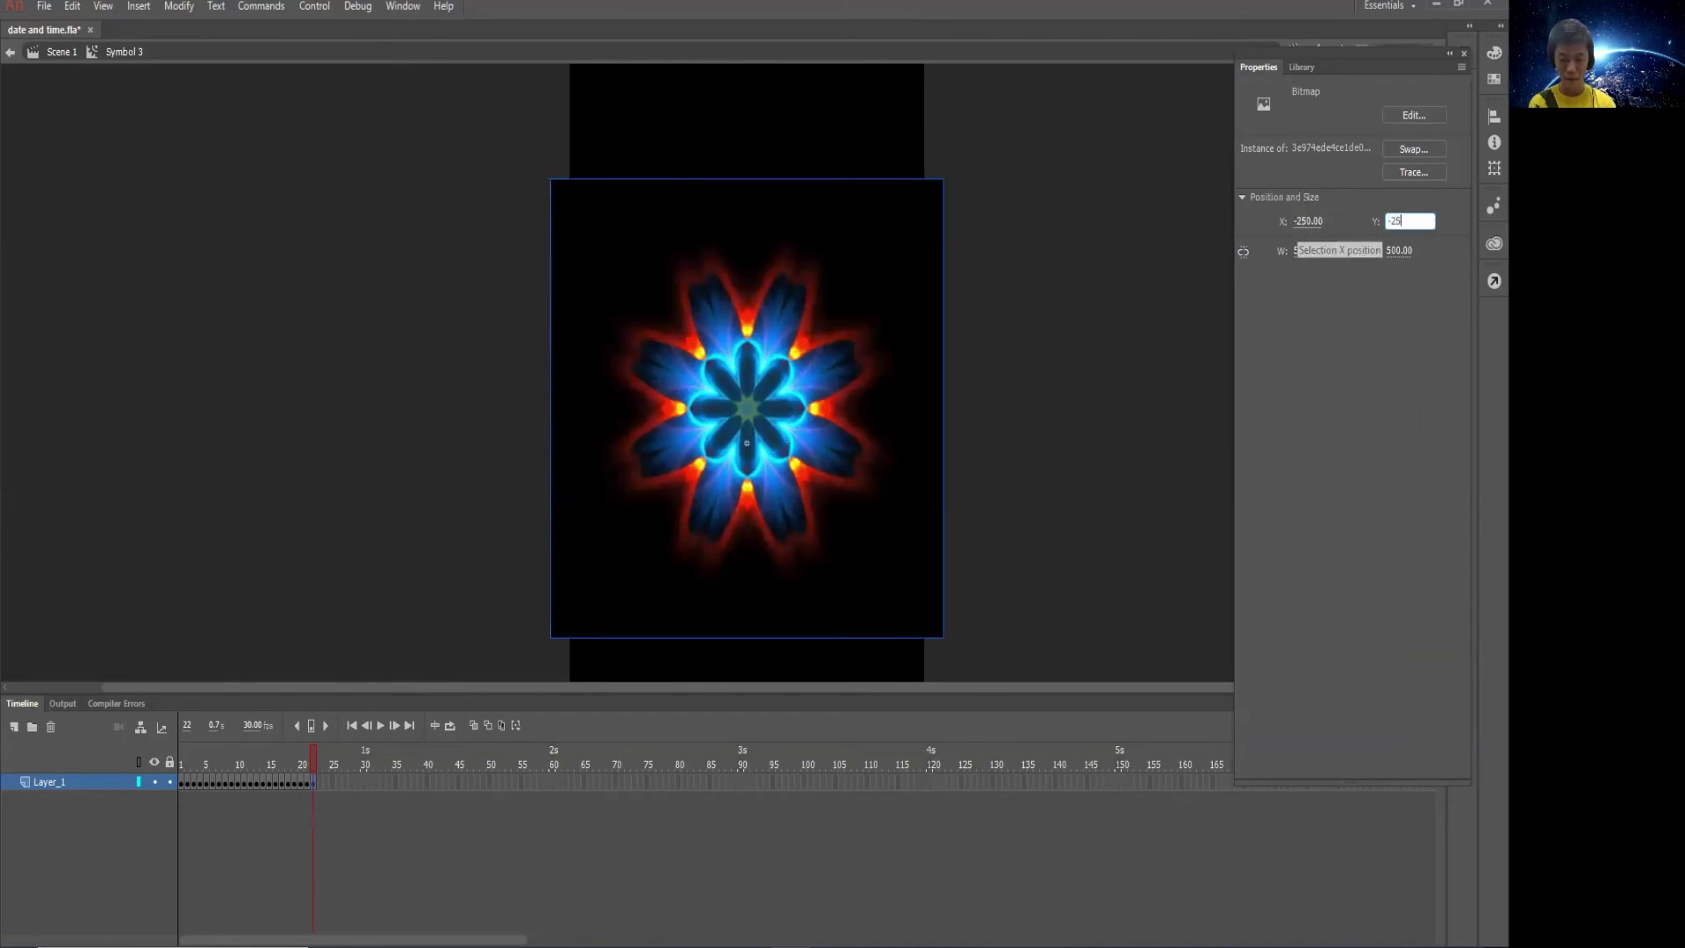
{"action": "key", "text": "Return"}
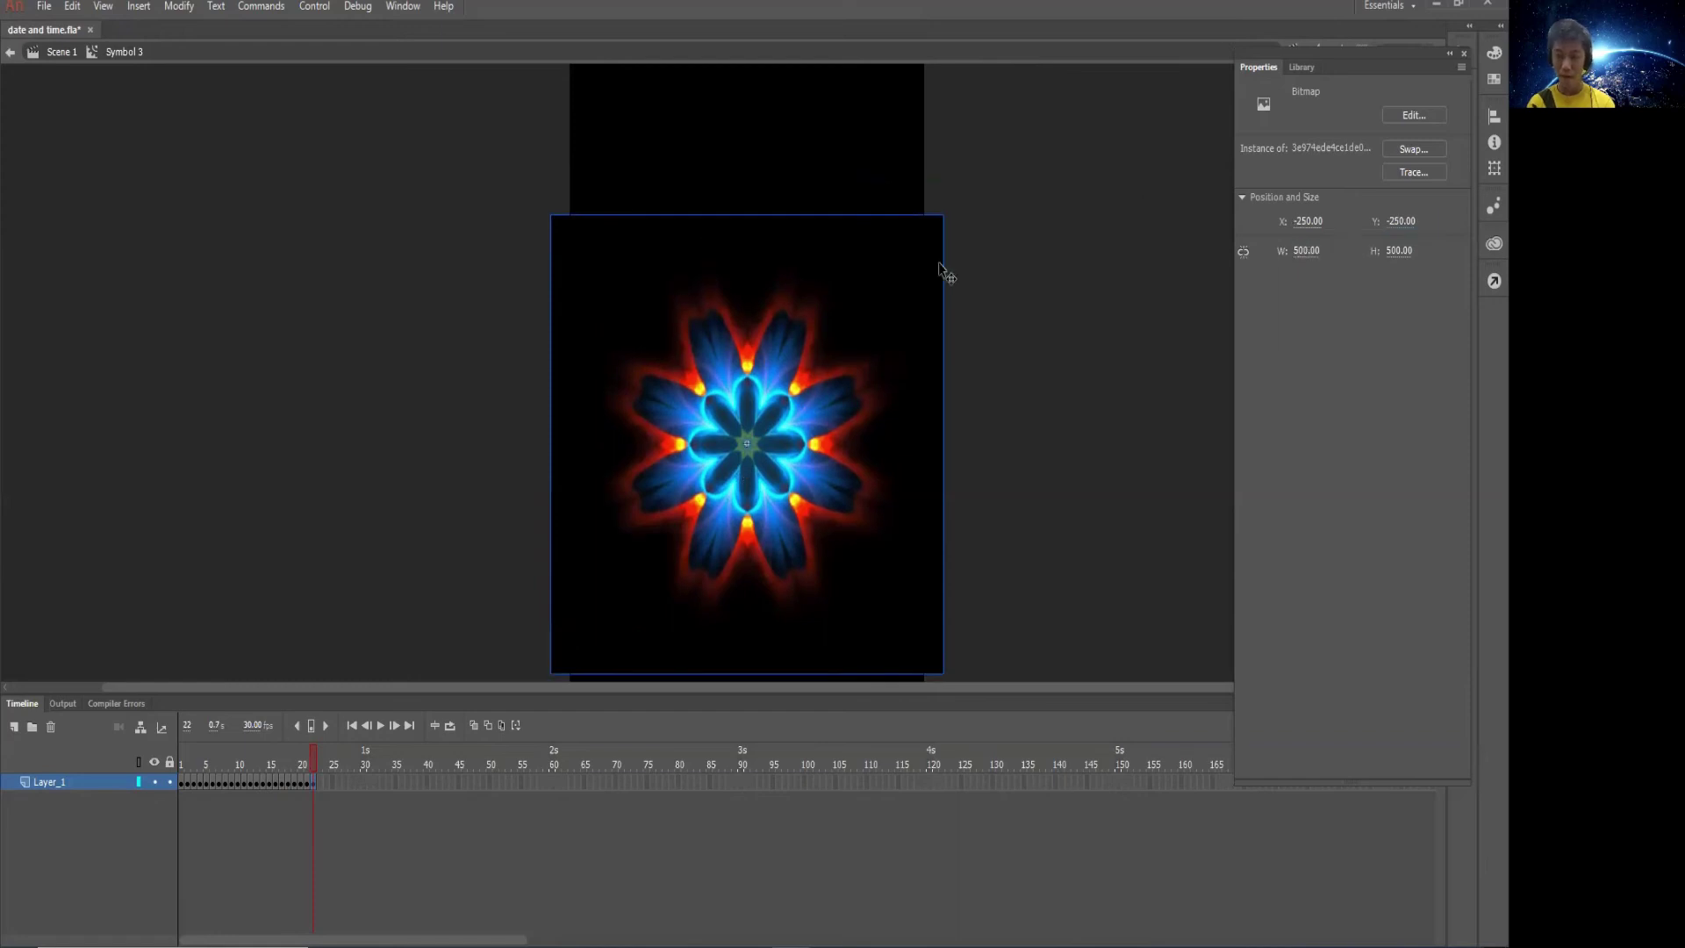
Insert a blank keyframe at frame 23 and place the twenty-third flower bitmap from the imported folder on the stage
{"action": "left_click", "coordinate": [317, 788]}
{"action": "right_click", "coordinate": [319, 788]}
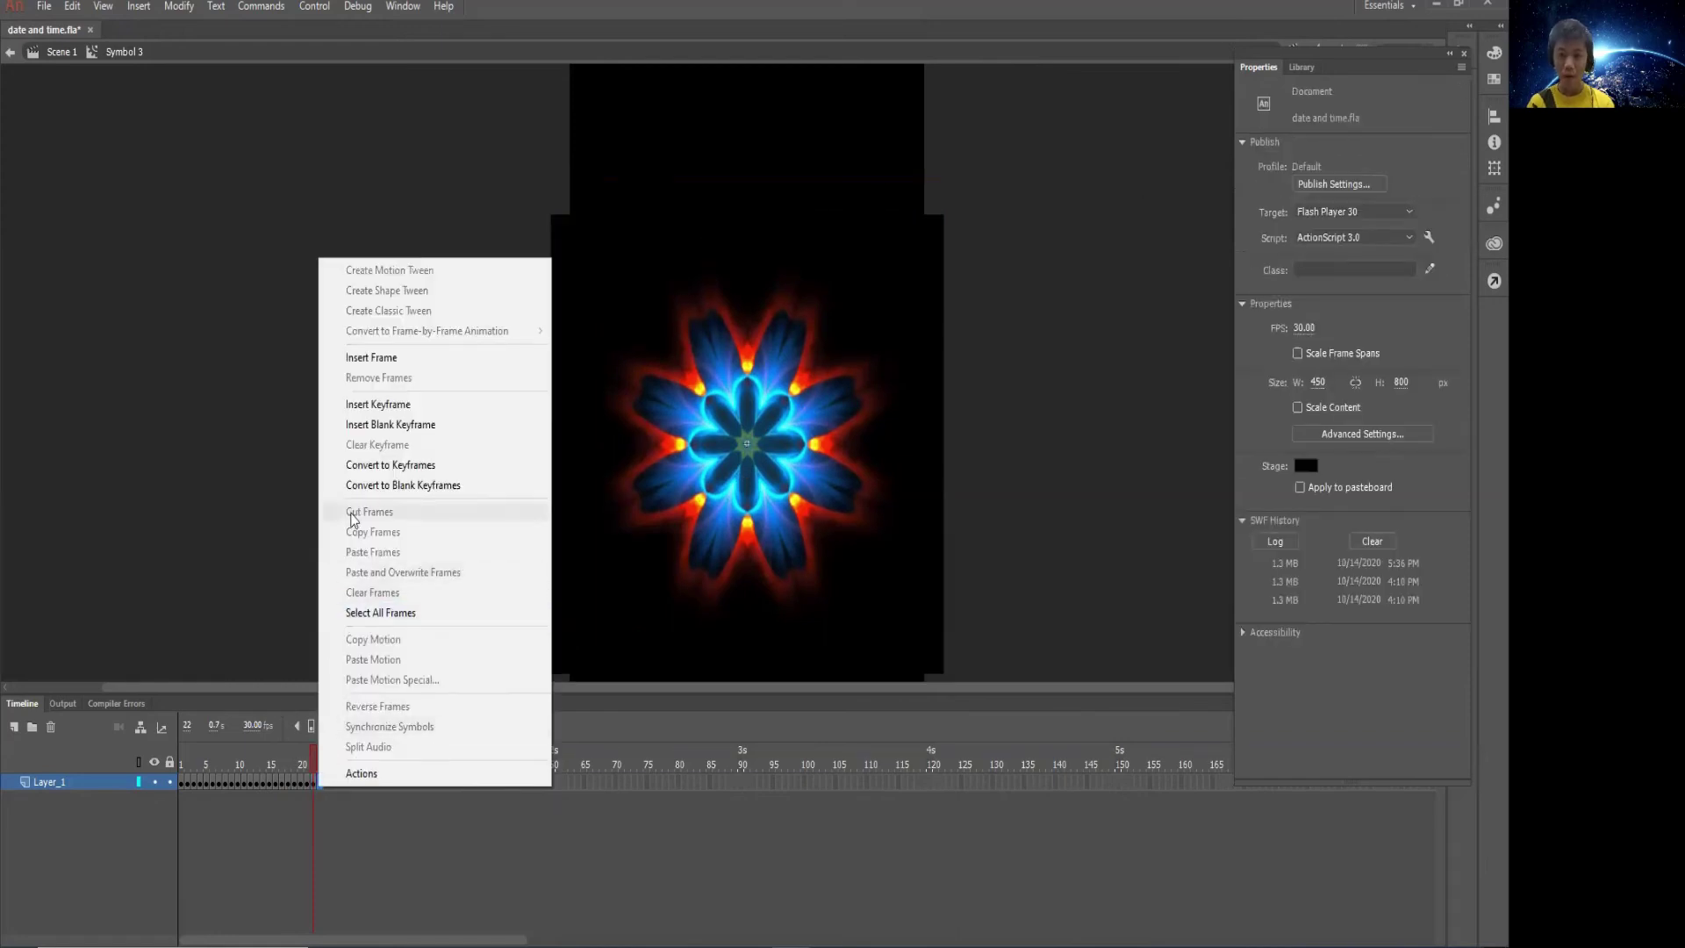
{"action": "left_click", "coordinate": [381, 427]}
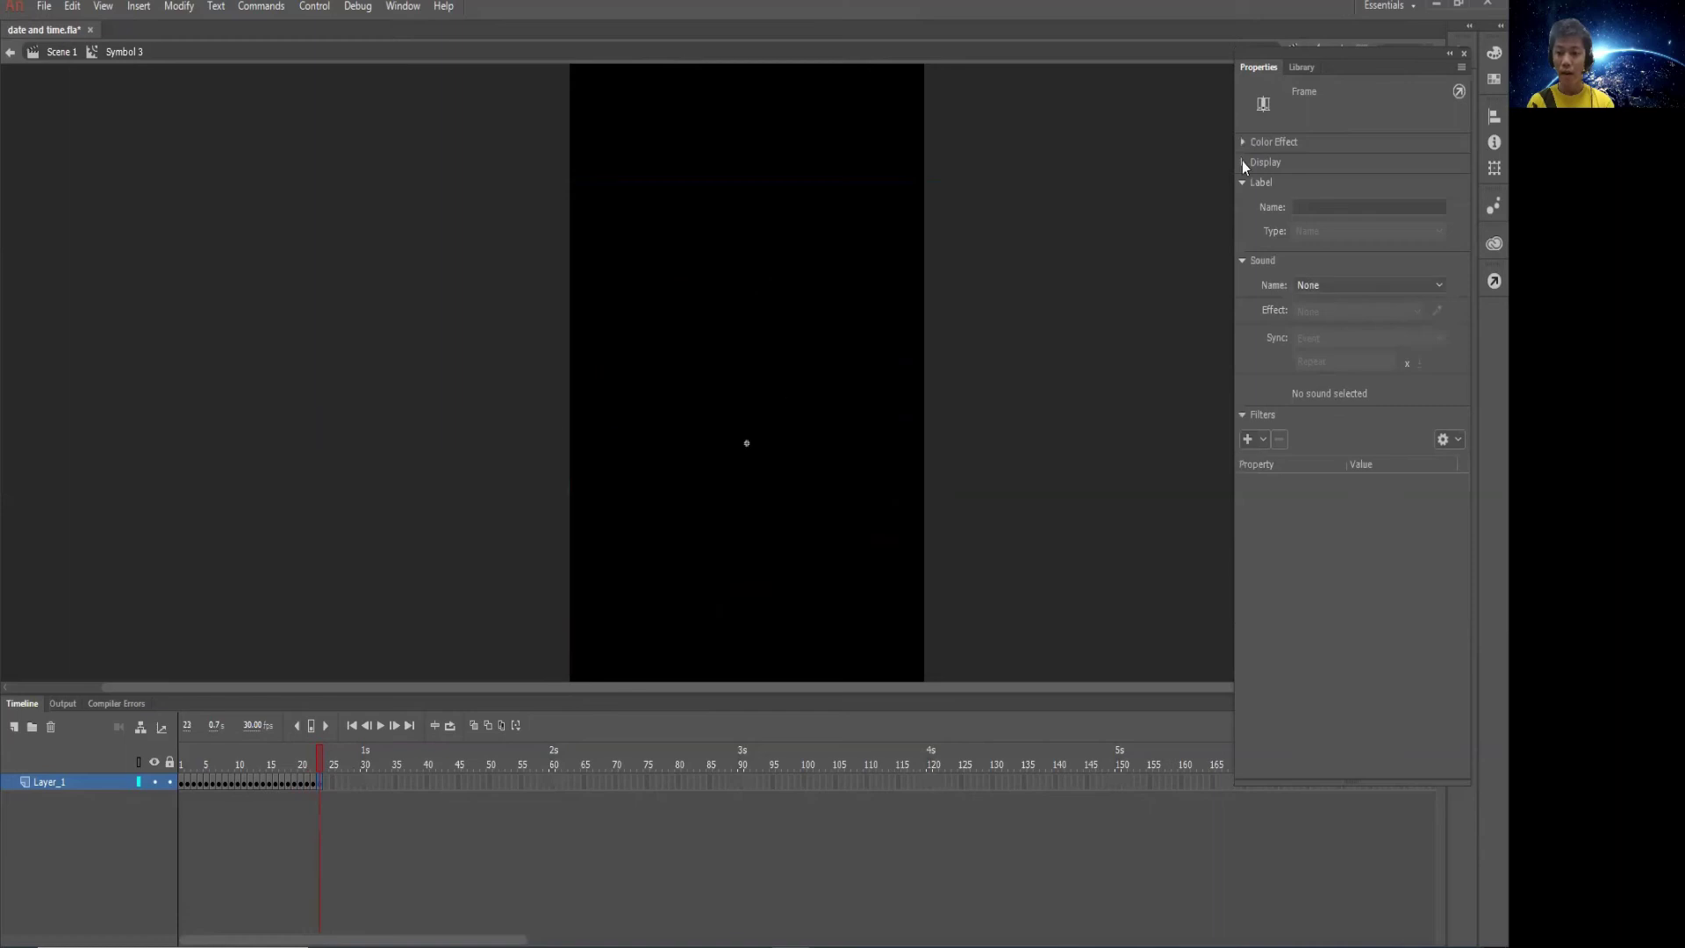
{"action": "left_click", "coordinate": [1300, 70]}
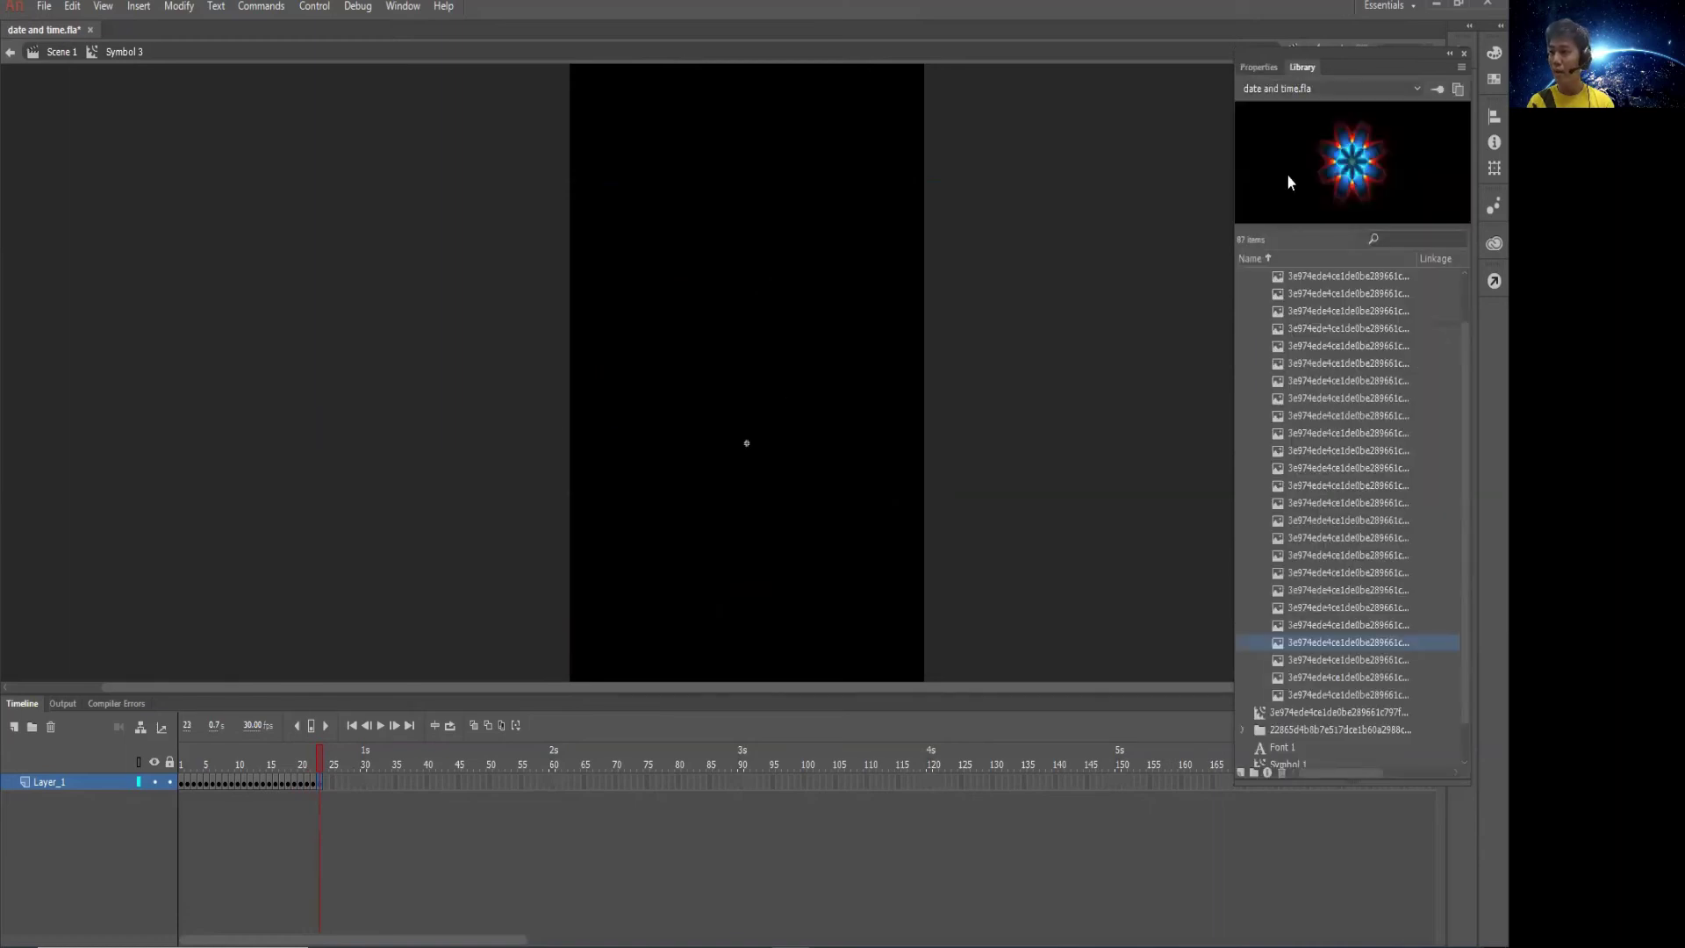
{"action": "left_click", "coordinate": [1304, 658]}
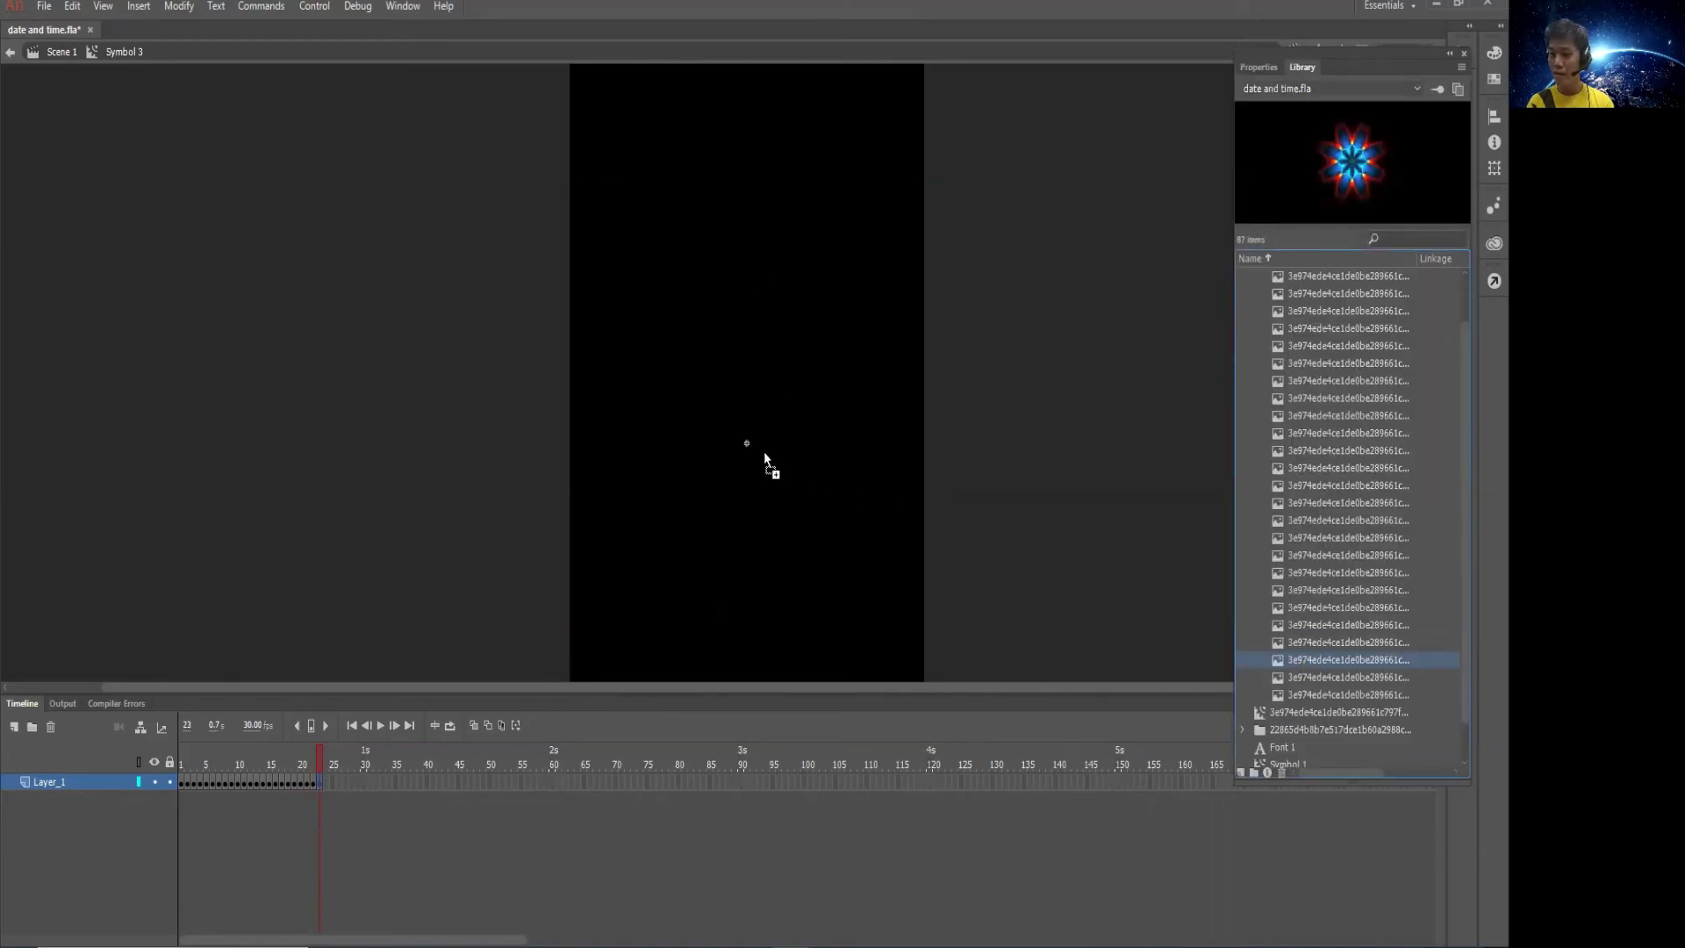
{"action": "left_click_drag", "start_coordinate": [764, 451], "coordinate": [765, 452]}
Set the frame 23 bitmap's position to X -250 and Y -250
{"action": "left_click", "coordinate": [1258, 68]}
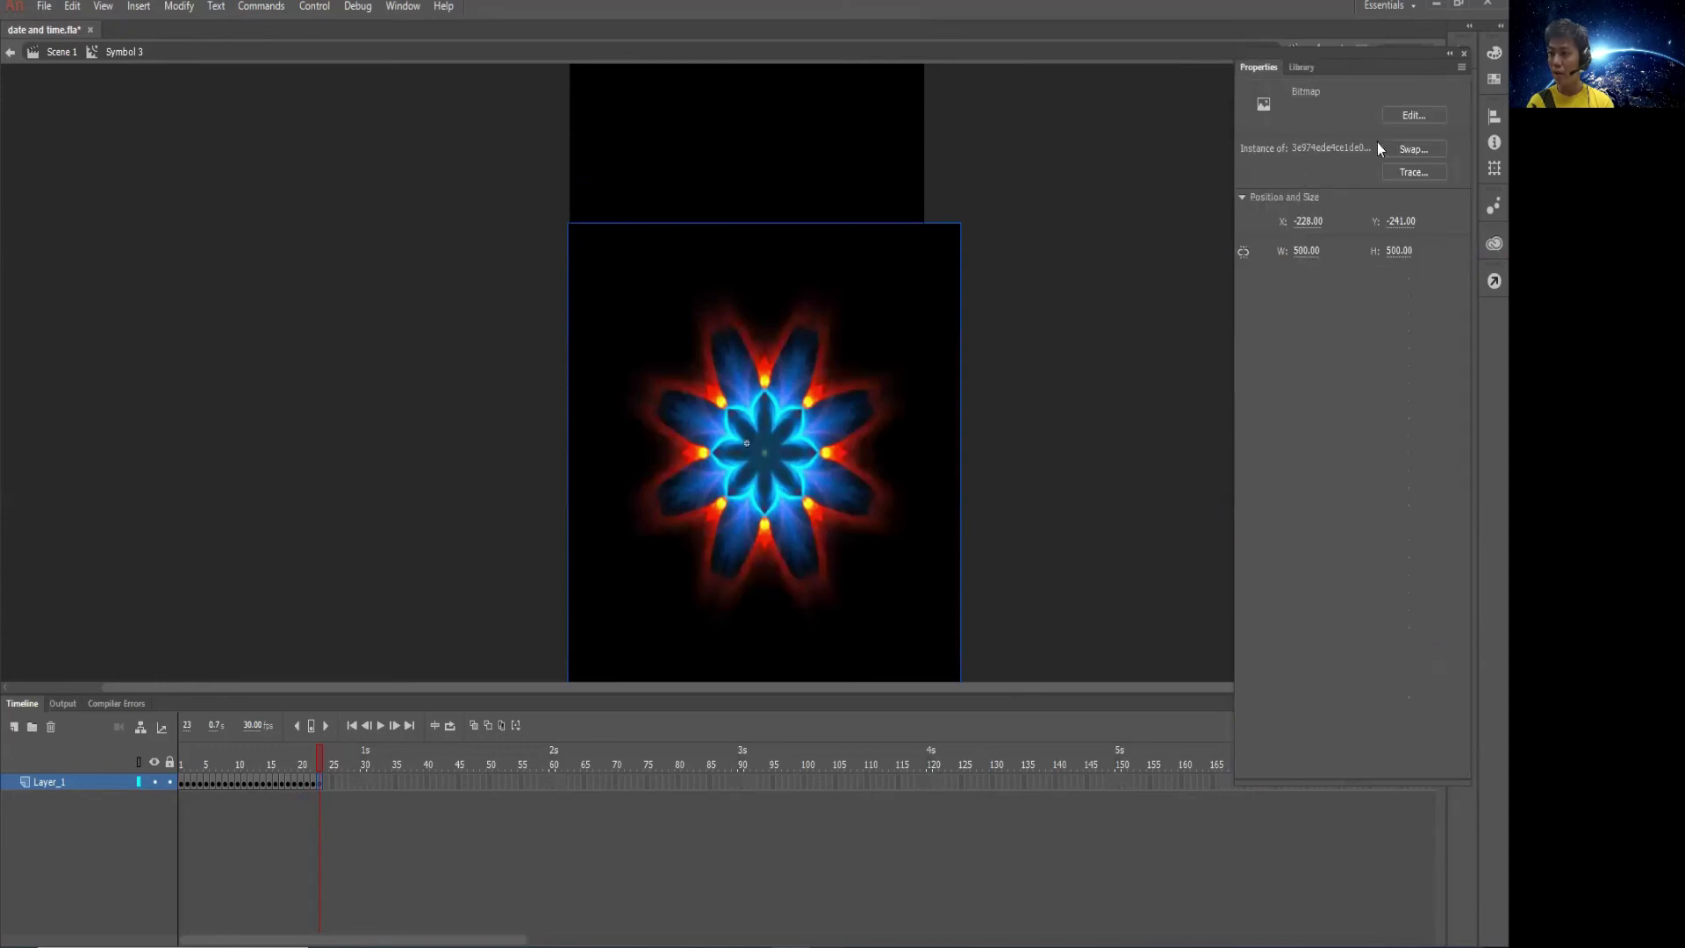
{"action": "left_click", "coordinate": [1300, 222]}
{"action": "type", "text": "-2"}
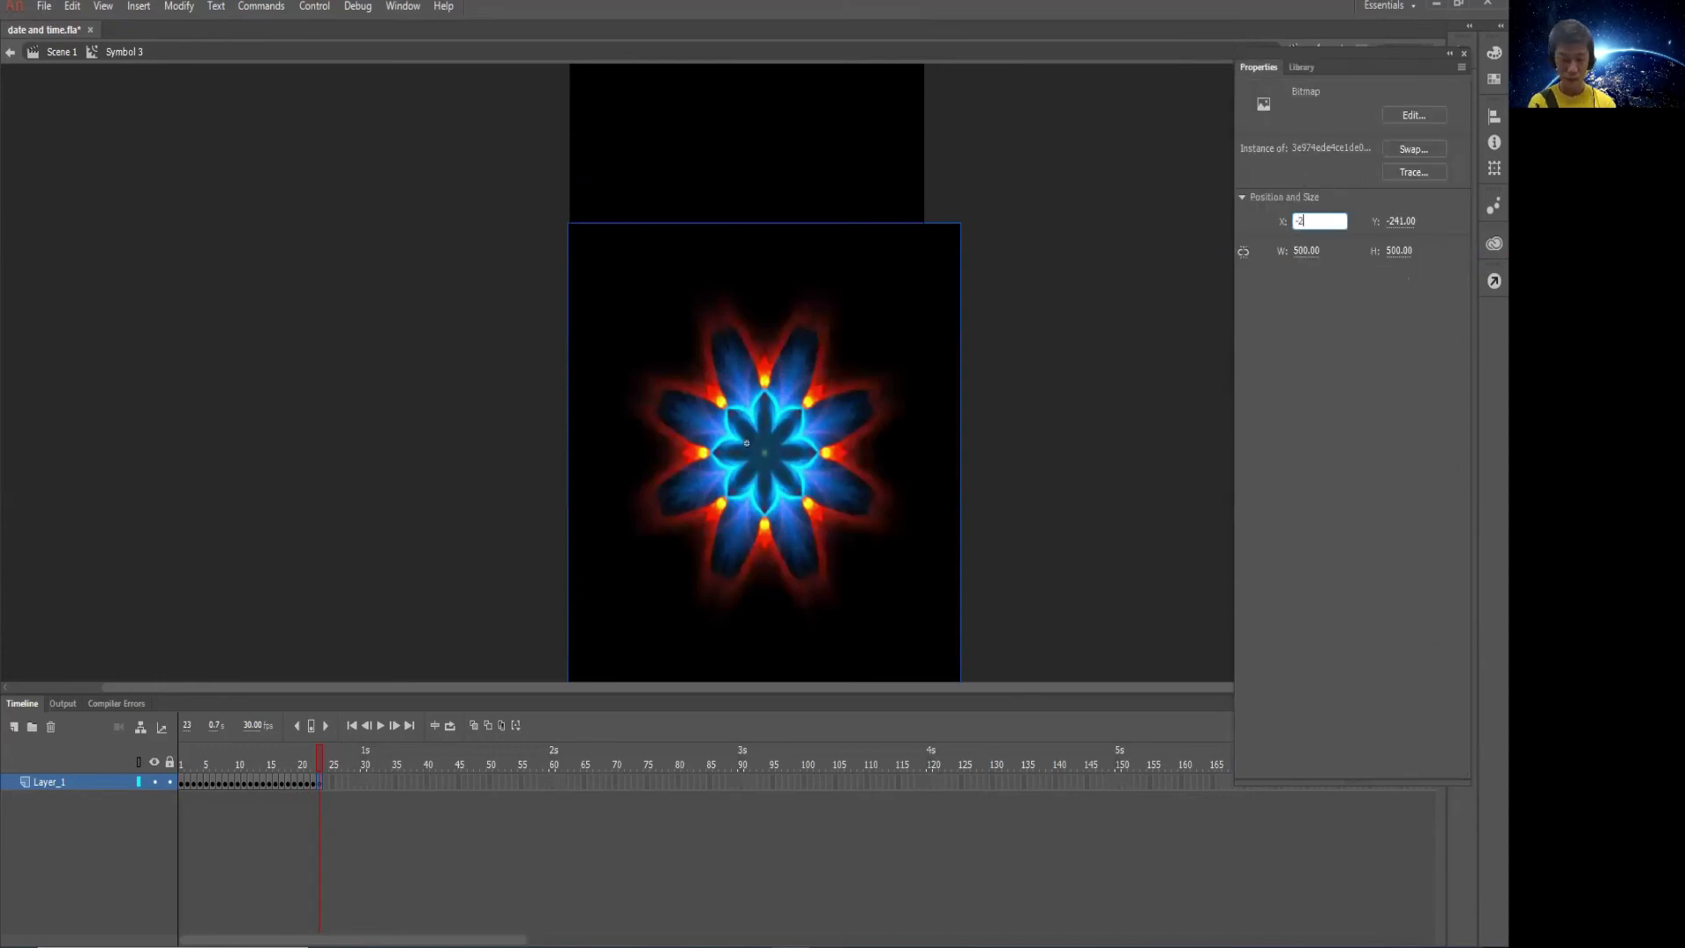
{"action": "type", "text": "50"}
{"action": "key", "text": "Tab"}
{"action": "type", "text": "-250"}
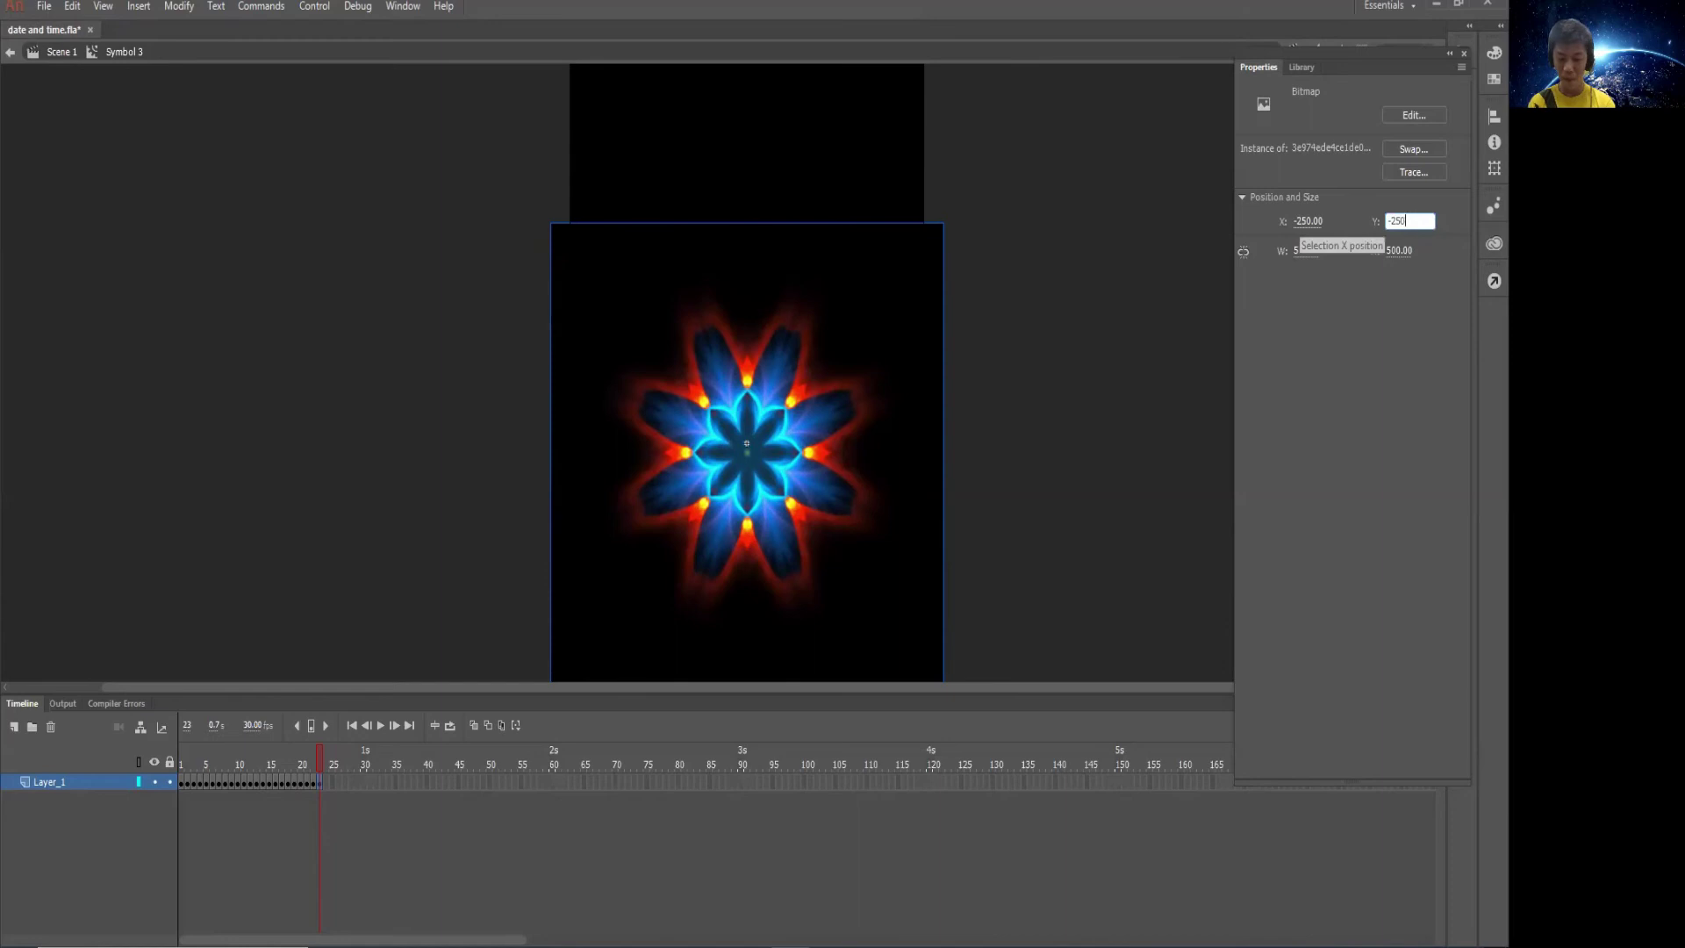
{"action": "key", "text": "Return"}
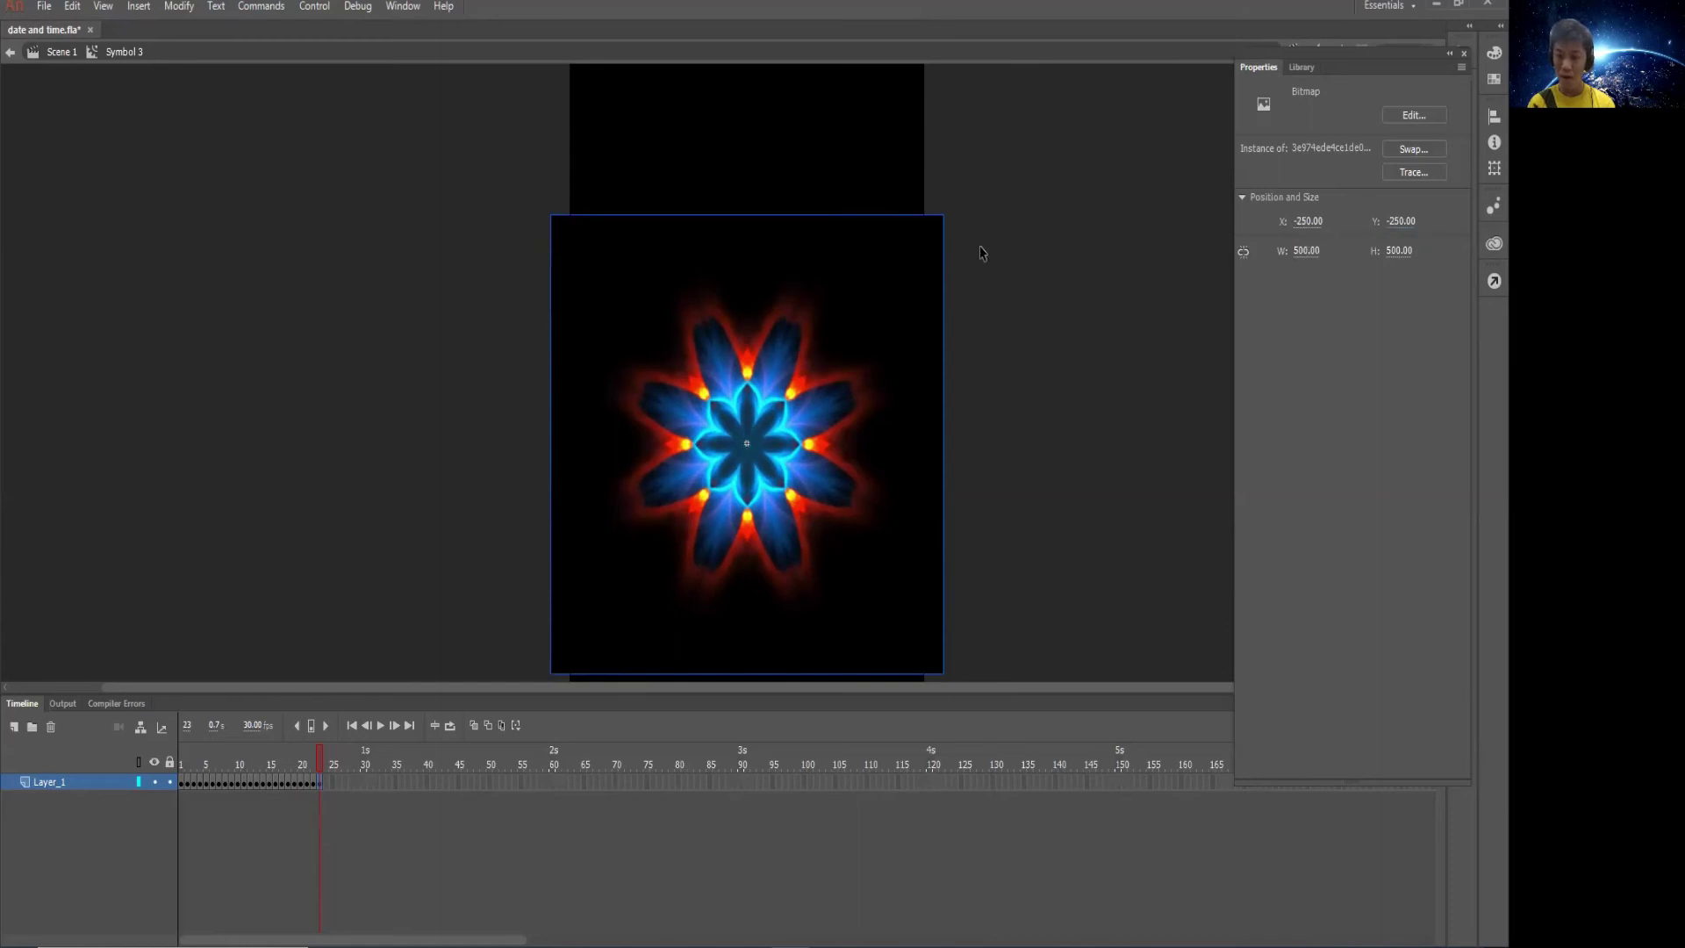
Insert a blank keyframe at frame 24 and place the twenty-fourth flower bitmap from the imported folder on the stage
{"action": "left_click", "coordinate": [332, 784]}
{"action": "right_click", "coordinate": [328, 783]}
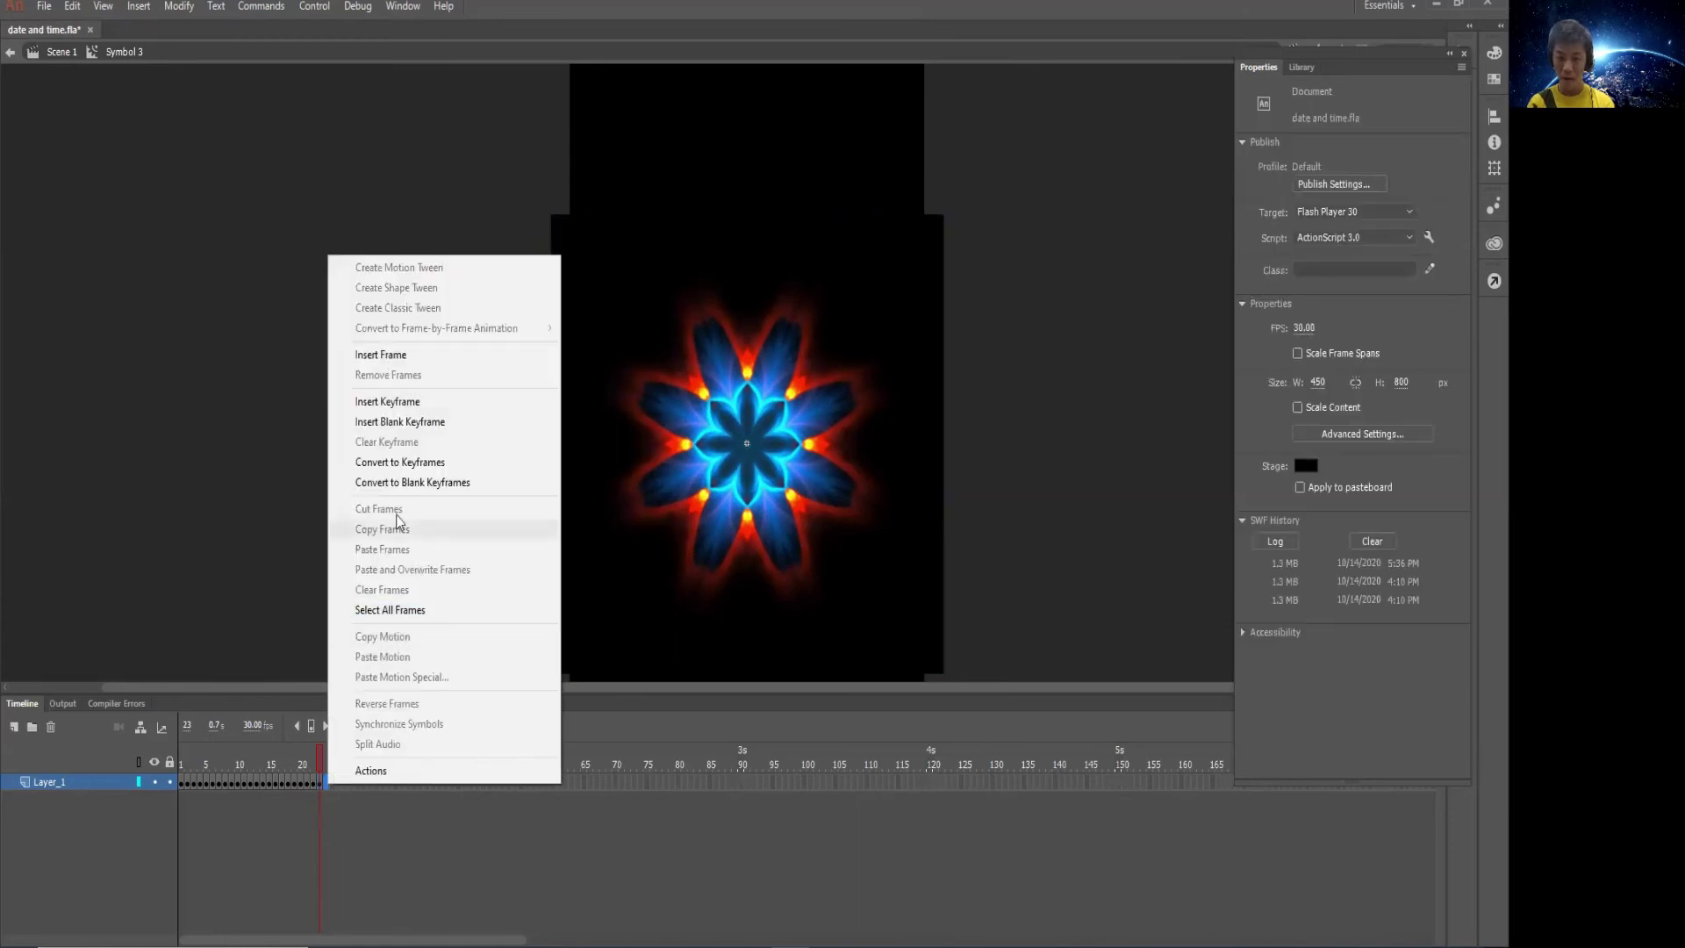
{"action": "left_click", "coordinate": [404, 422]}
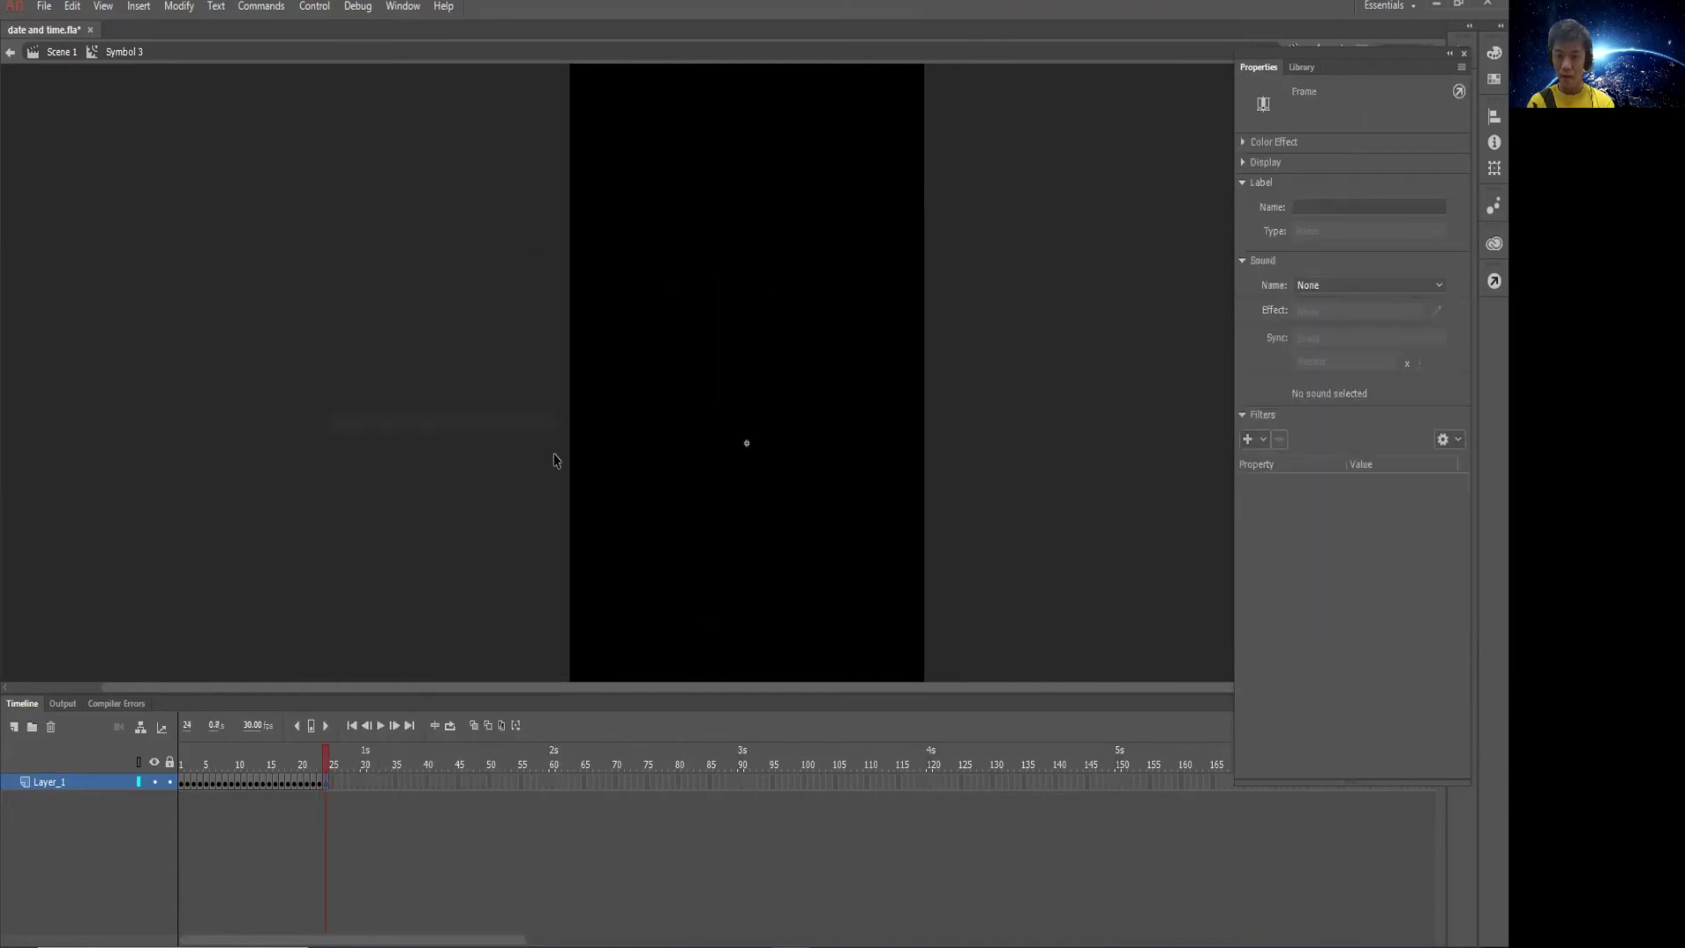
{"action": "left_click", "coordinate": [1292, 70]}
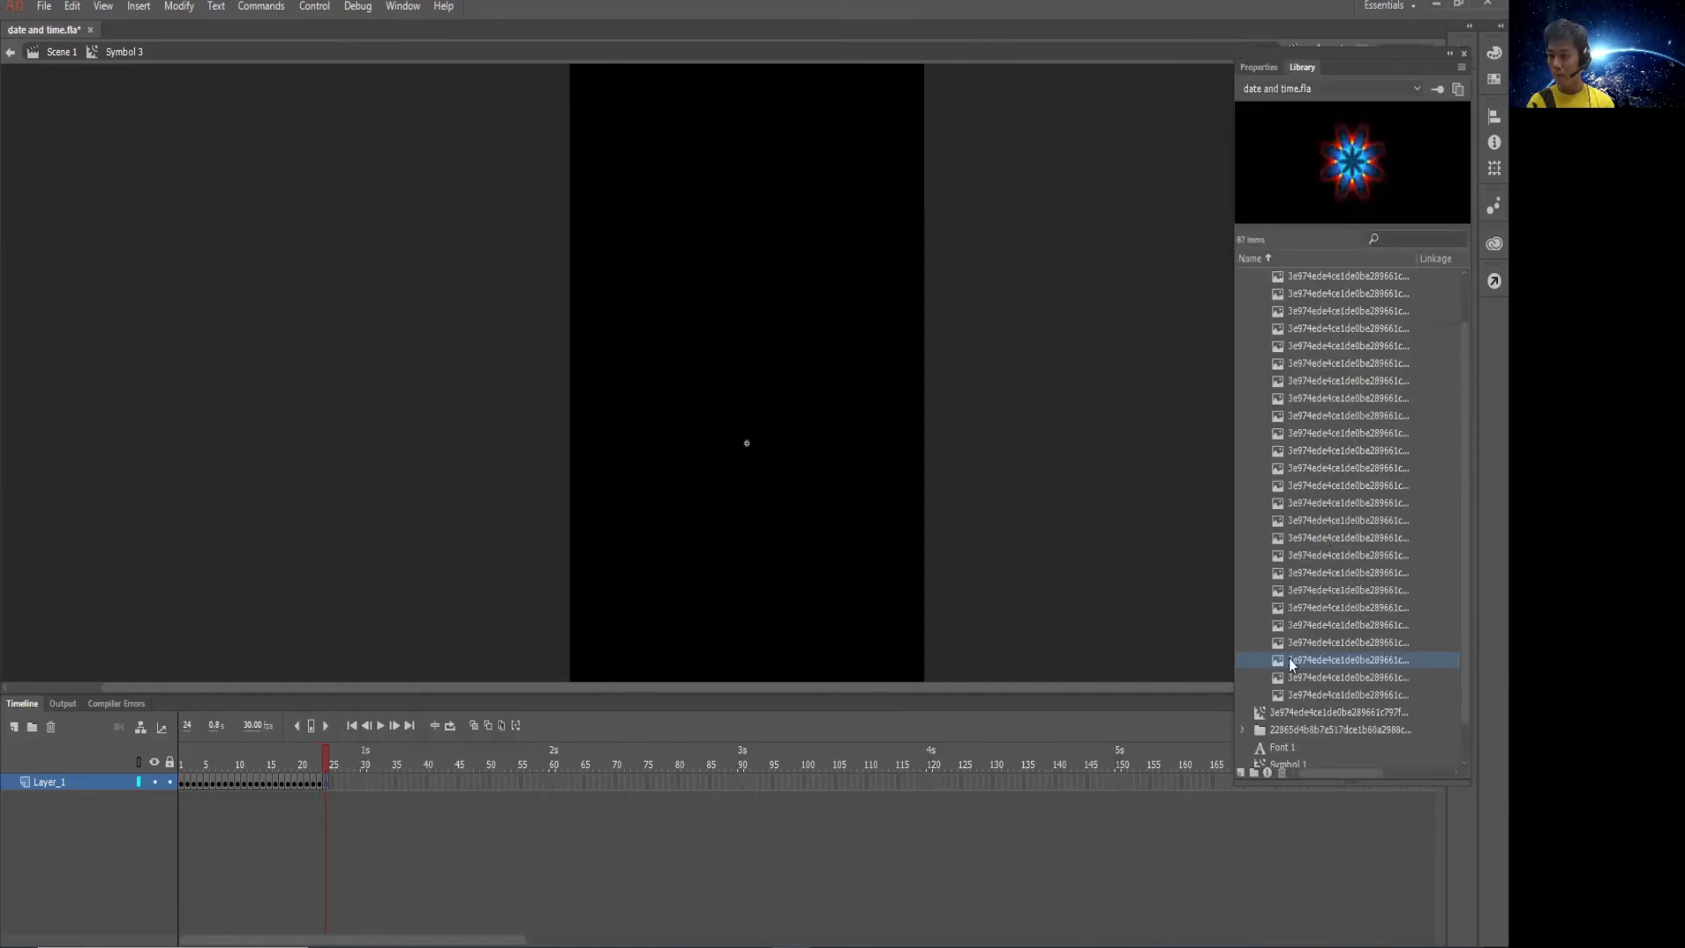
{"action": "left_click", "coordinate": [1304, 677]}
{"action": "left_click_drag", "start_coordinate": [1304, 677], "coordinate": [719, 425]}
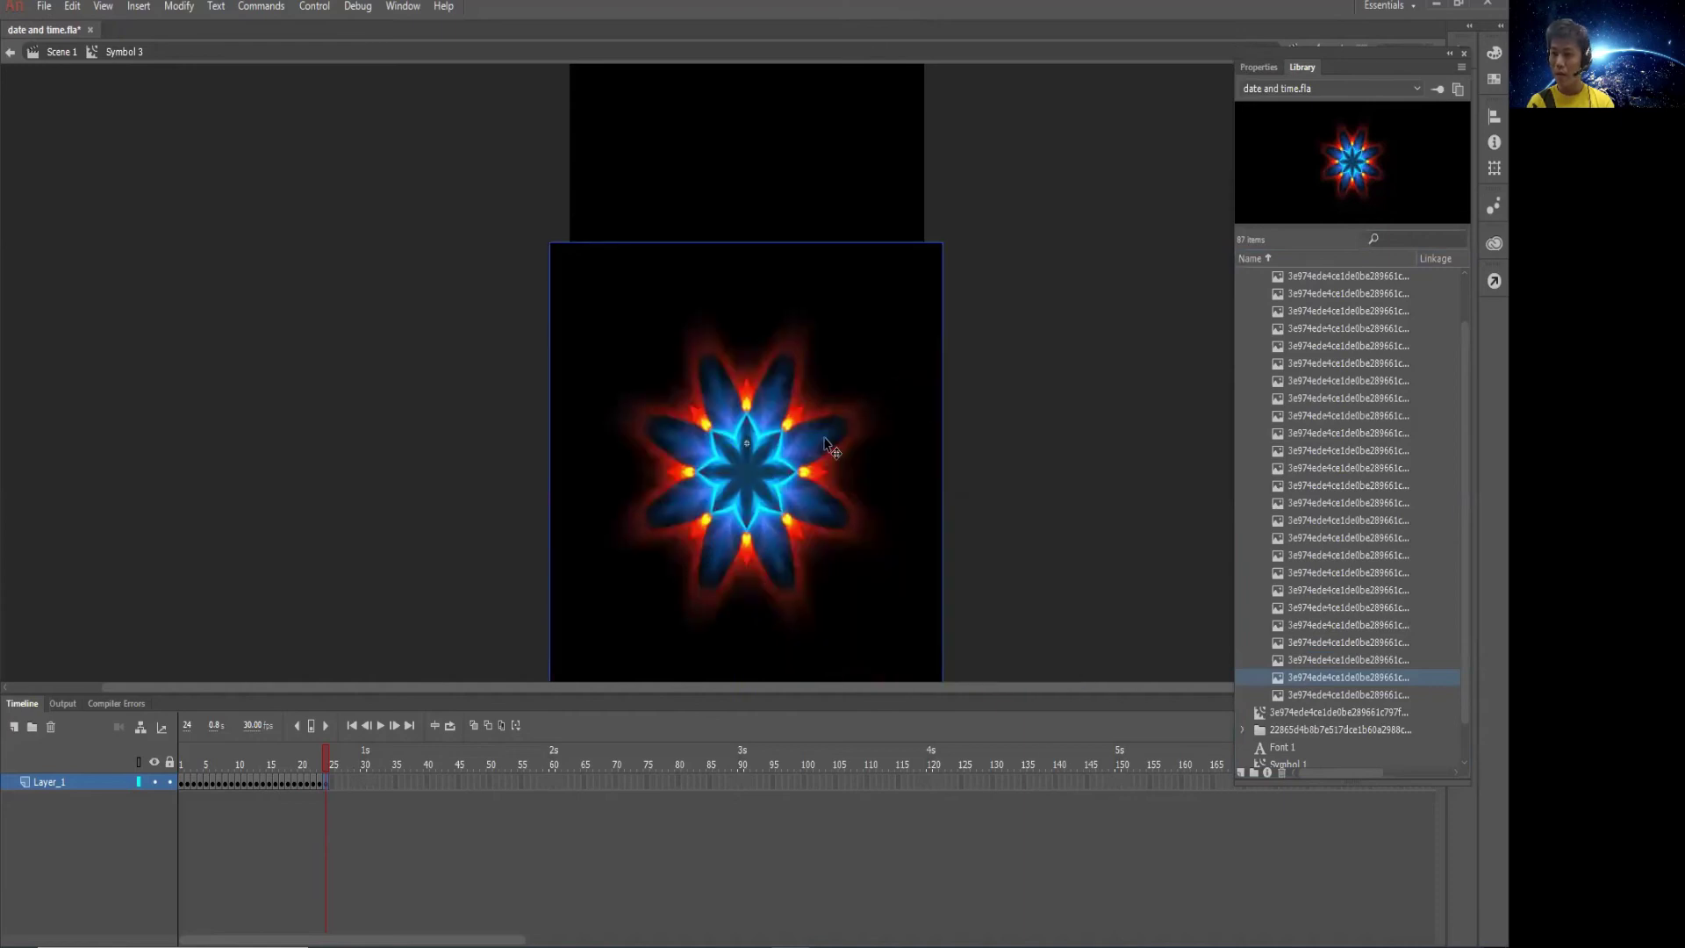
Move the frame 24 bitmap up to Y -250 and set its X position to -250
{"action": "left_click_drag", "start_coordinate": [753, 508], "coordinate": [749, 481]}
{"action": "left_click", "coordinate": [1256, 68]}
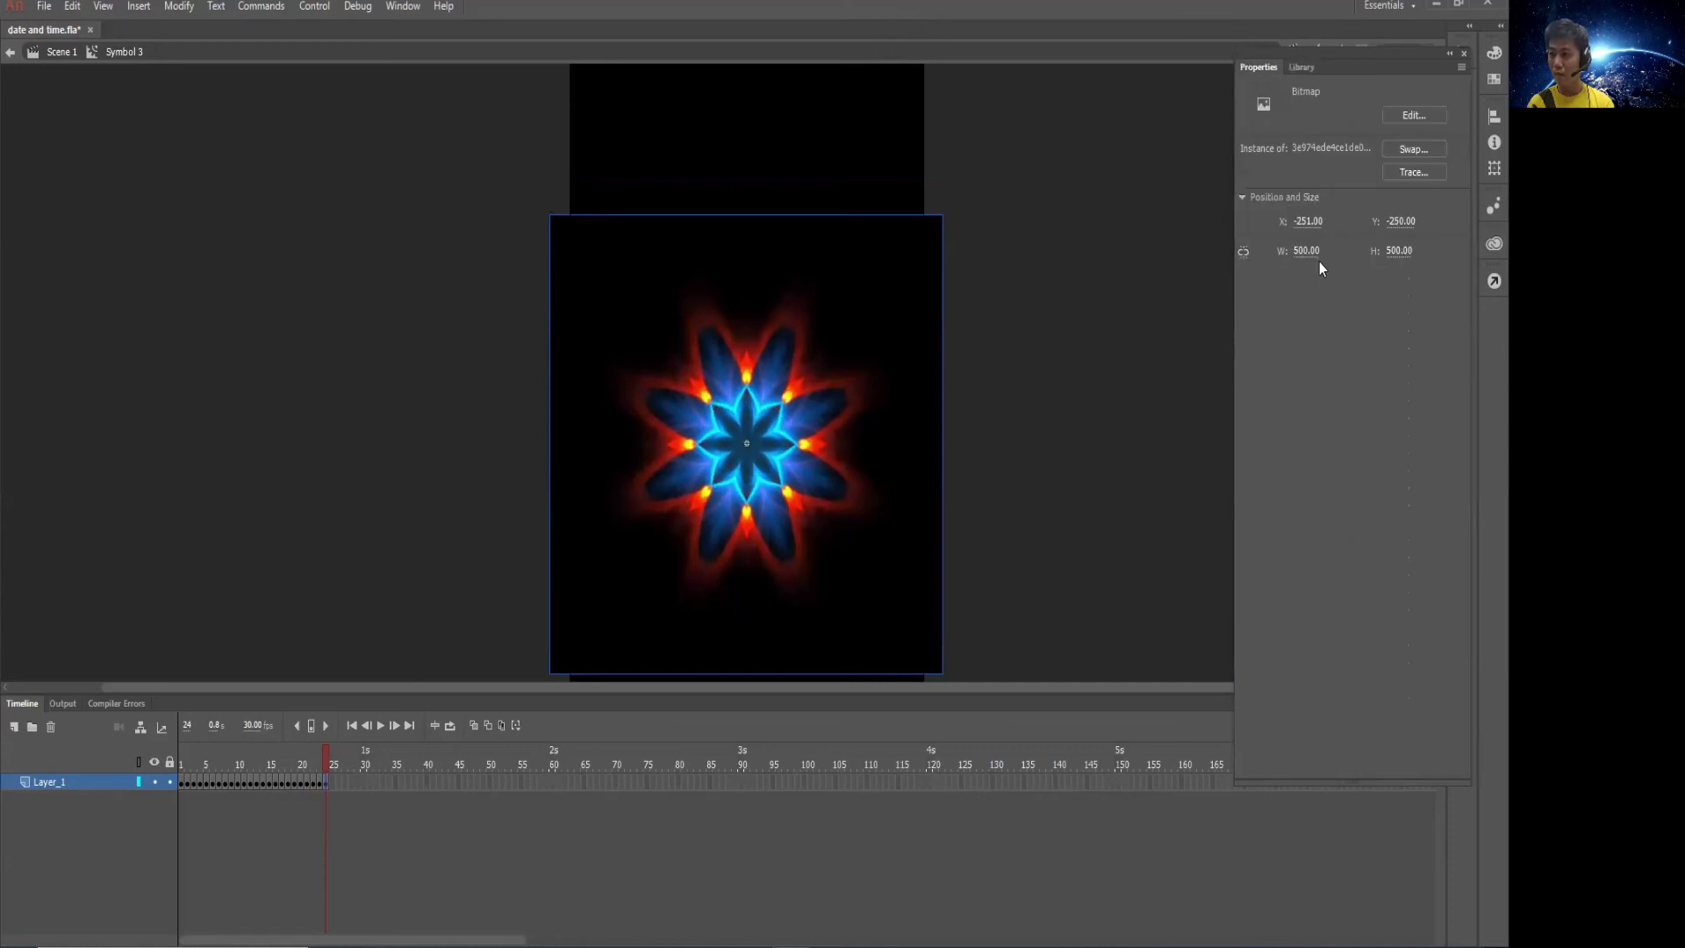
{"action": "left_click", "coordinate": [1308, 226]}
{"action": "type", "text": "-"}
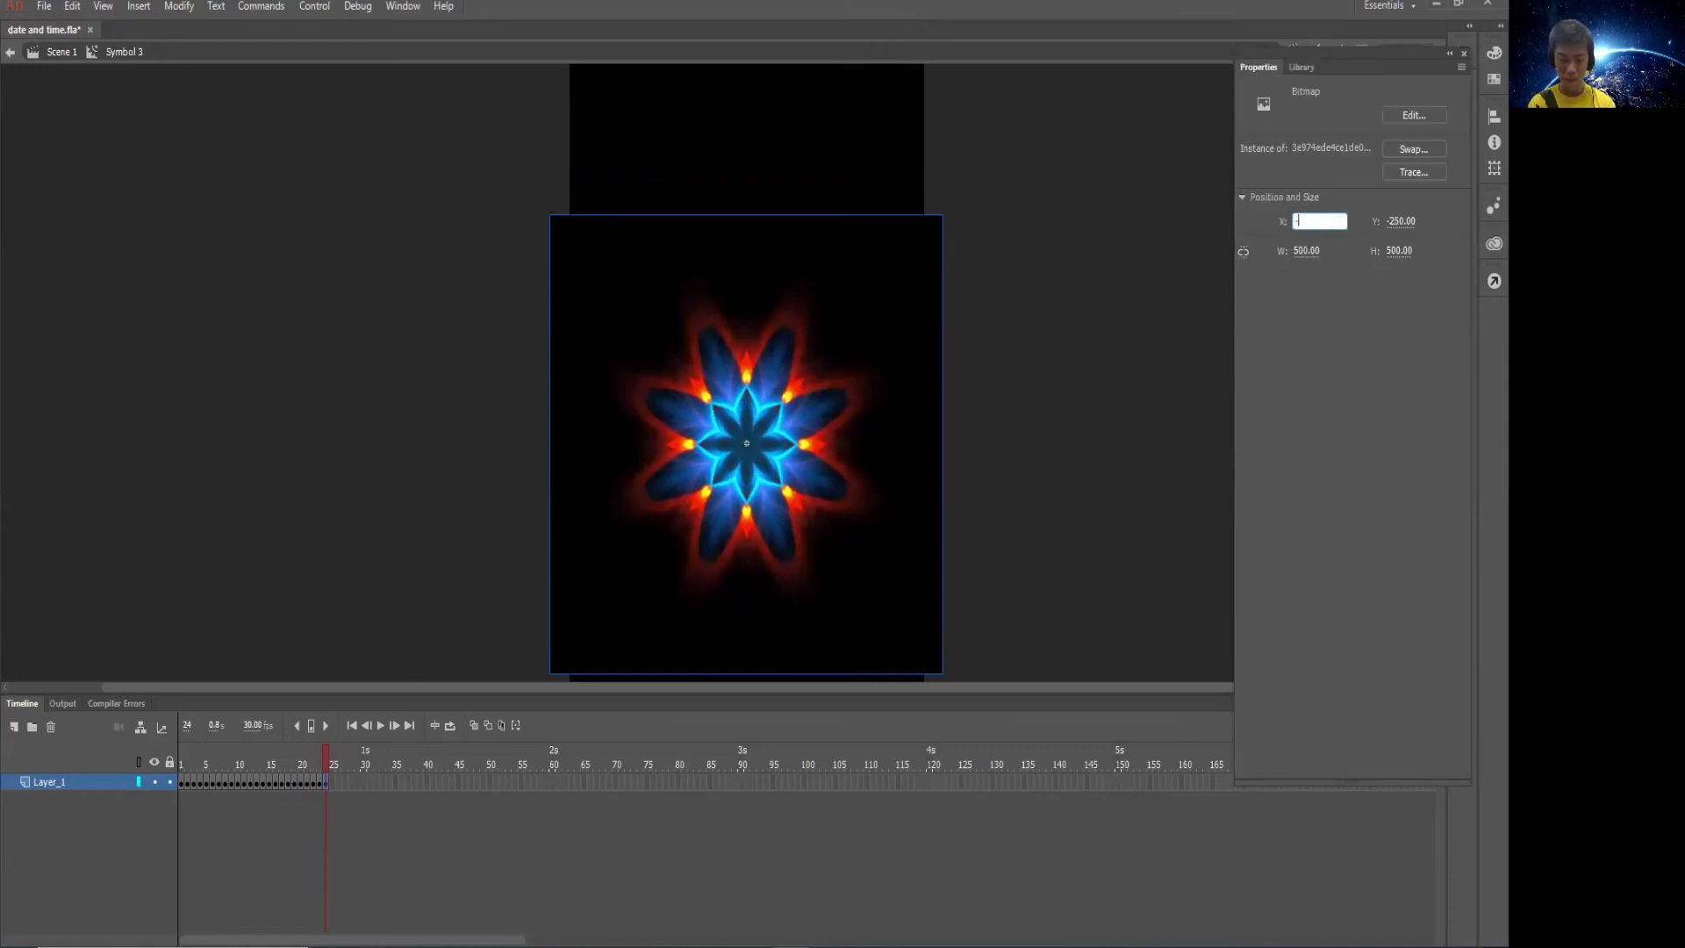
{"action": "type", "text": "250"}
{"action": "key", "text": "Return"}
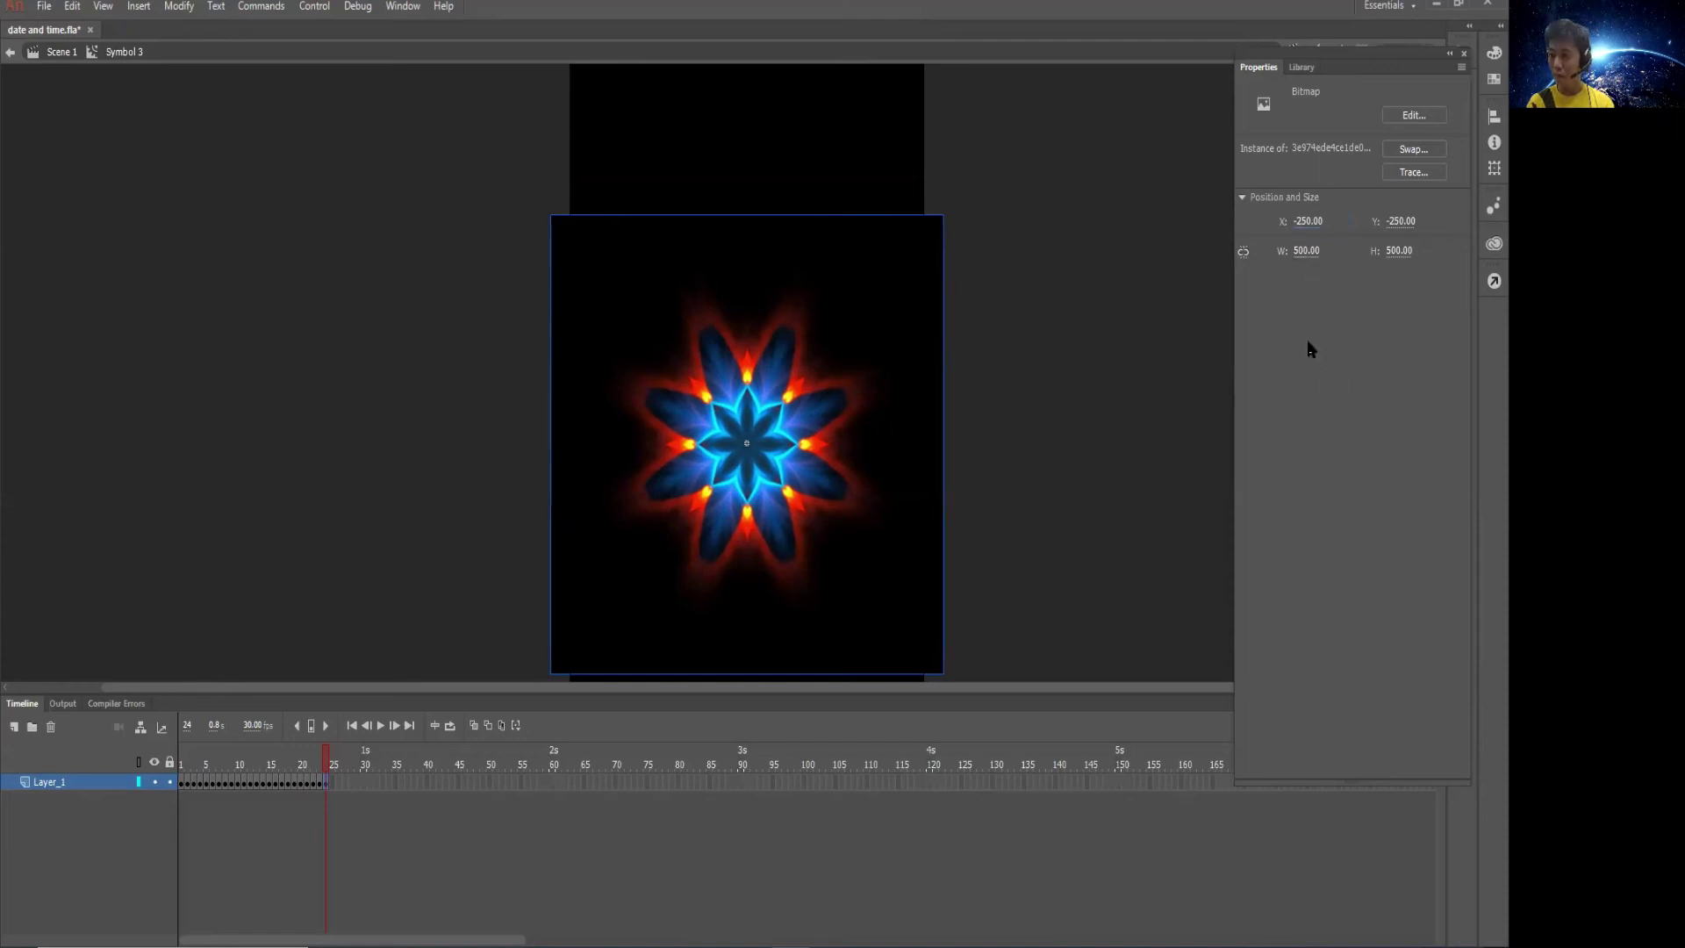
Insert a blank keyframe at frame 25 and place the last flower bitmap from the imported folder on the stage
{"action": "left_click", "coordinate": [331, 783]}
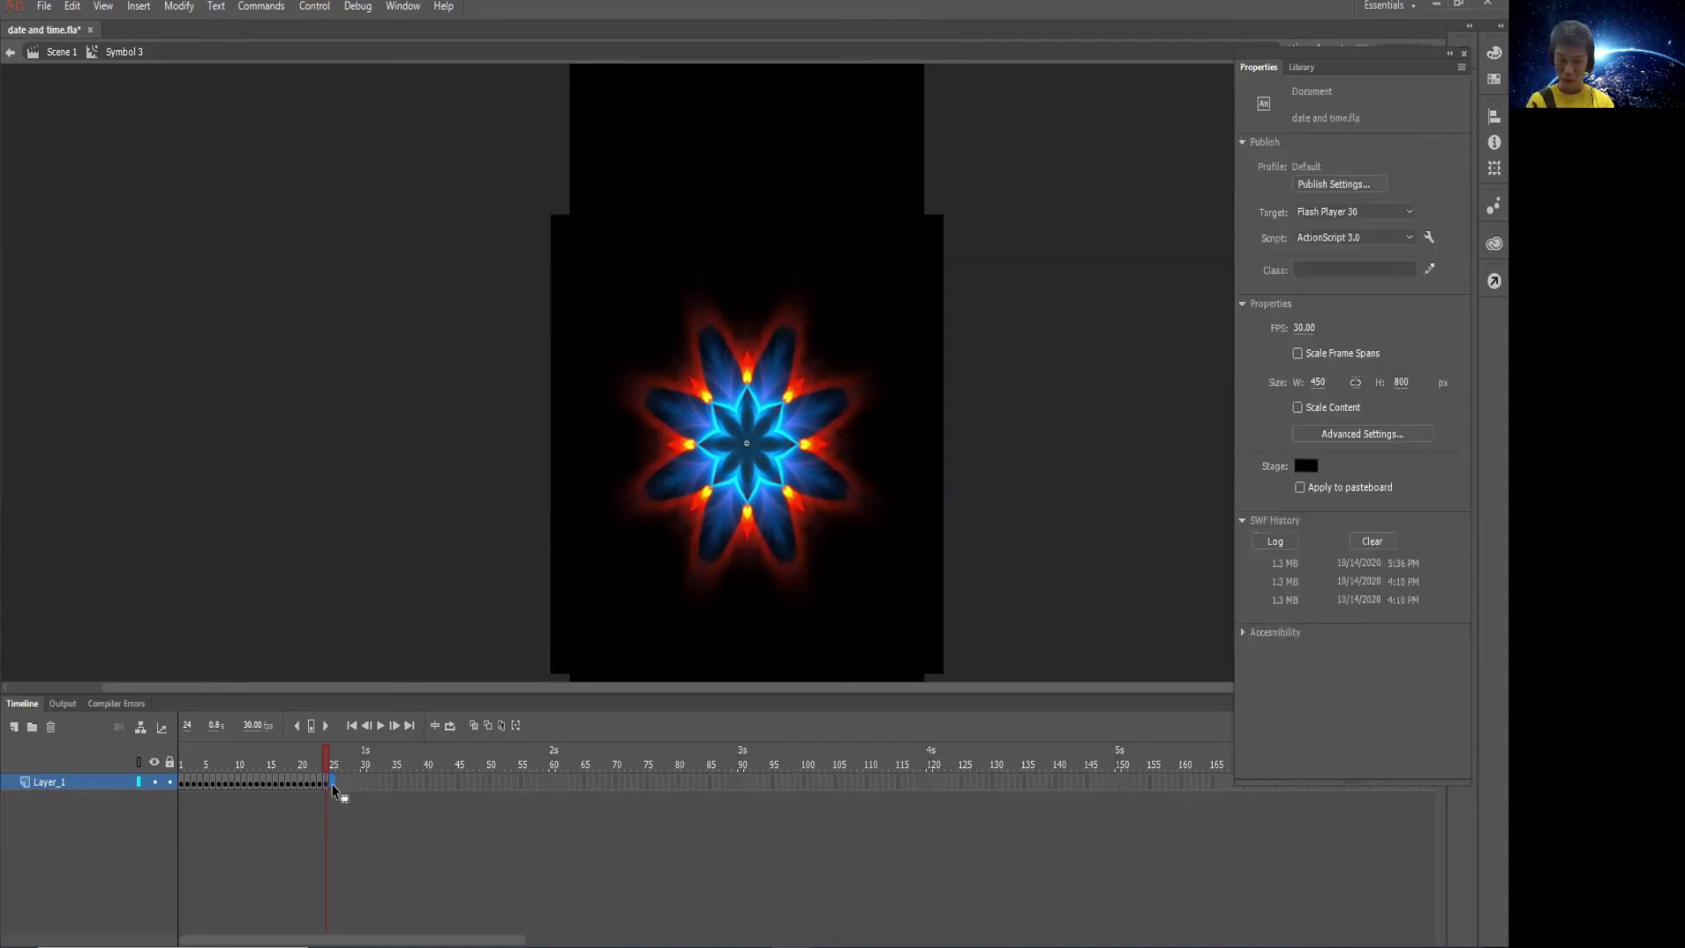
{"action": "right_click", "coordinate": [333, 784]}
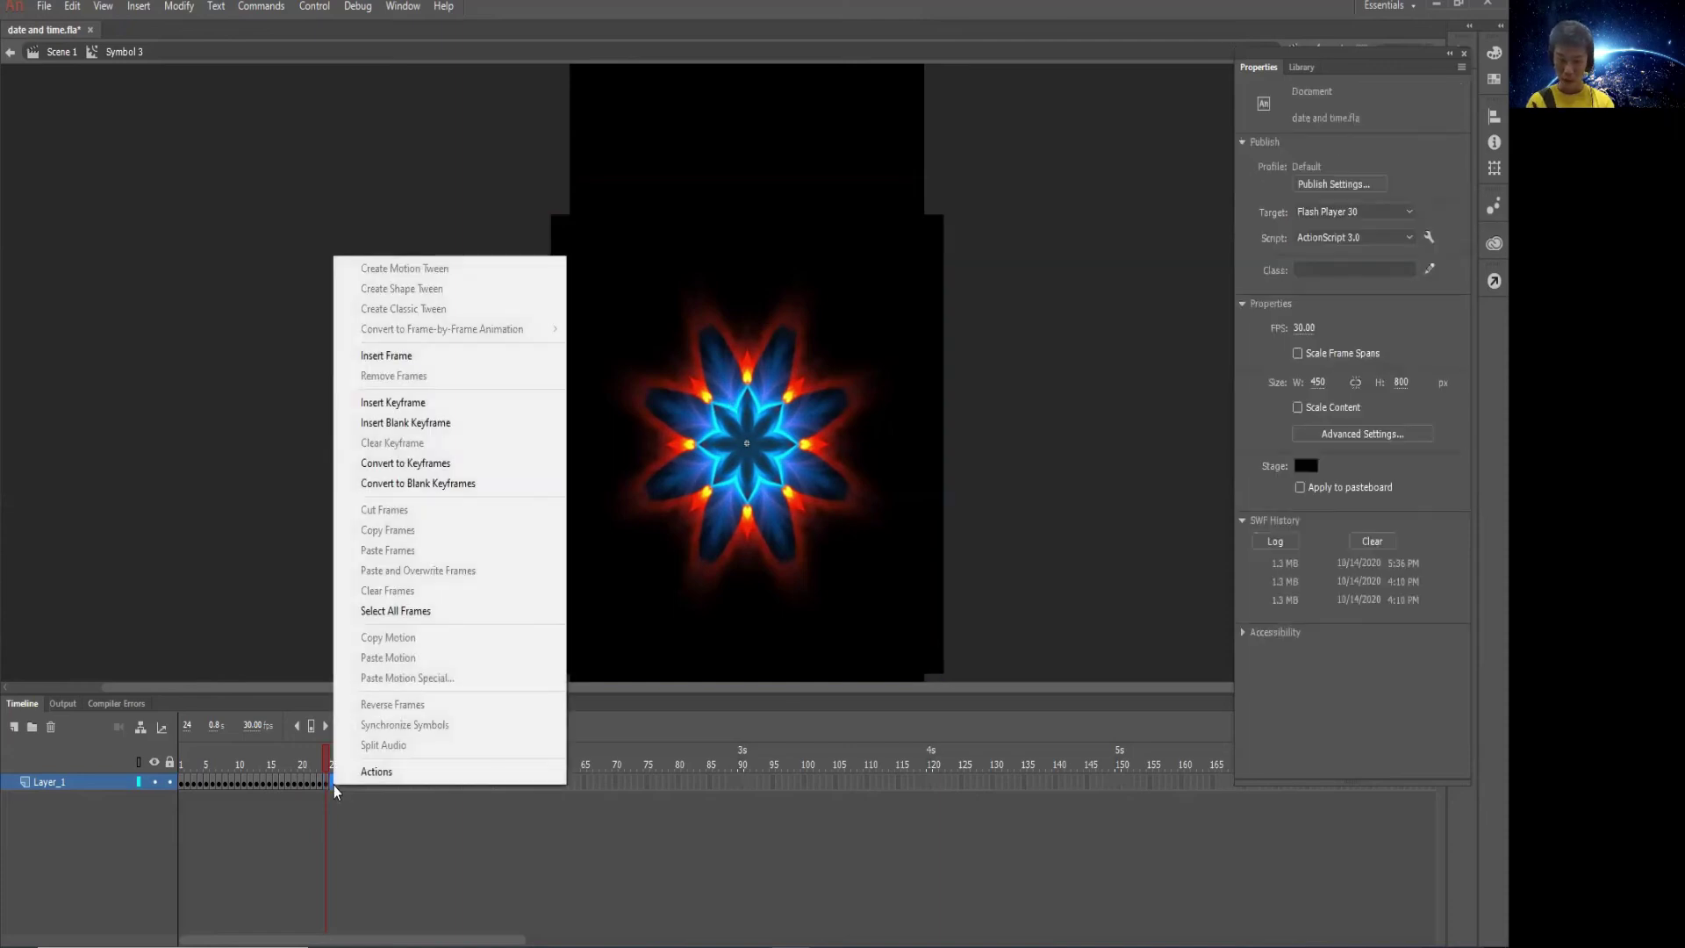
{"action": "left_click", "coordinate": [404, 423]}
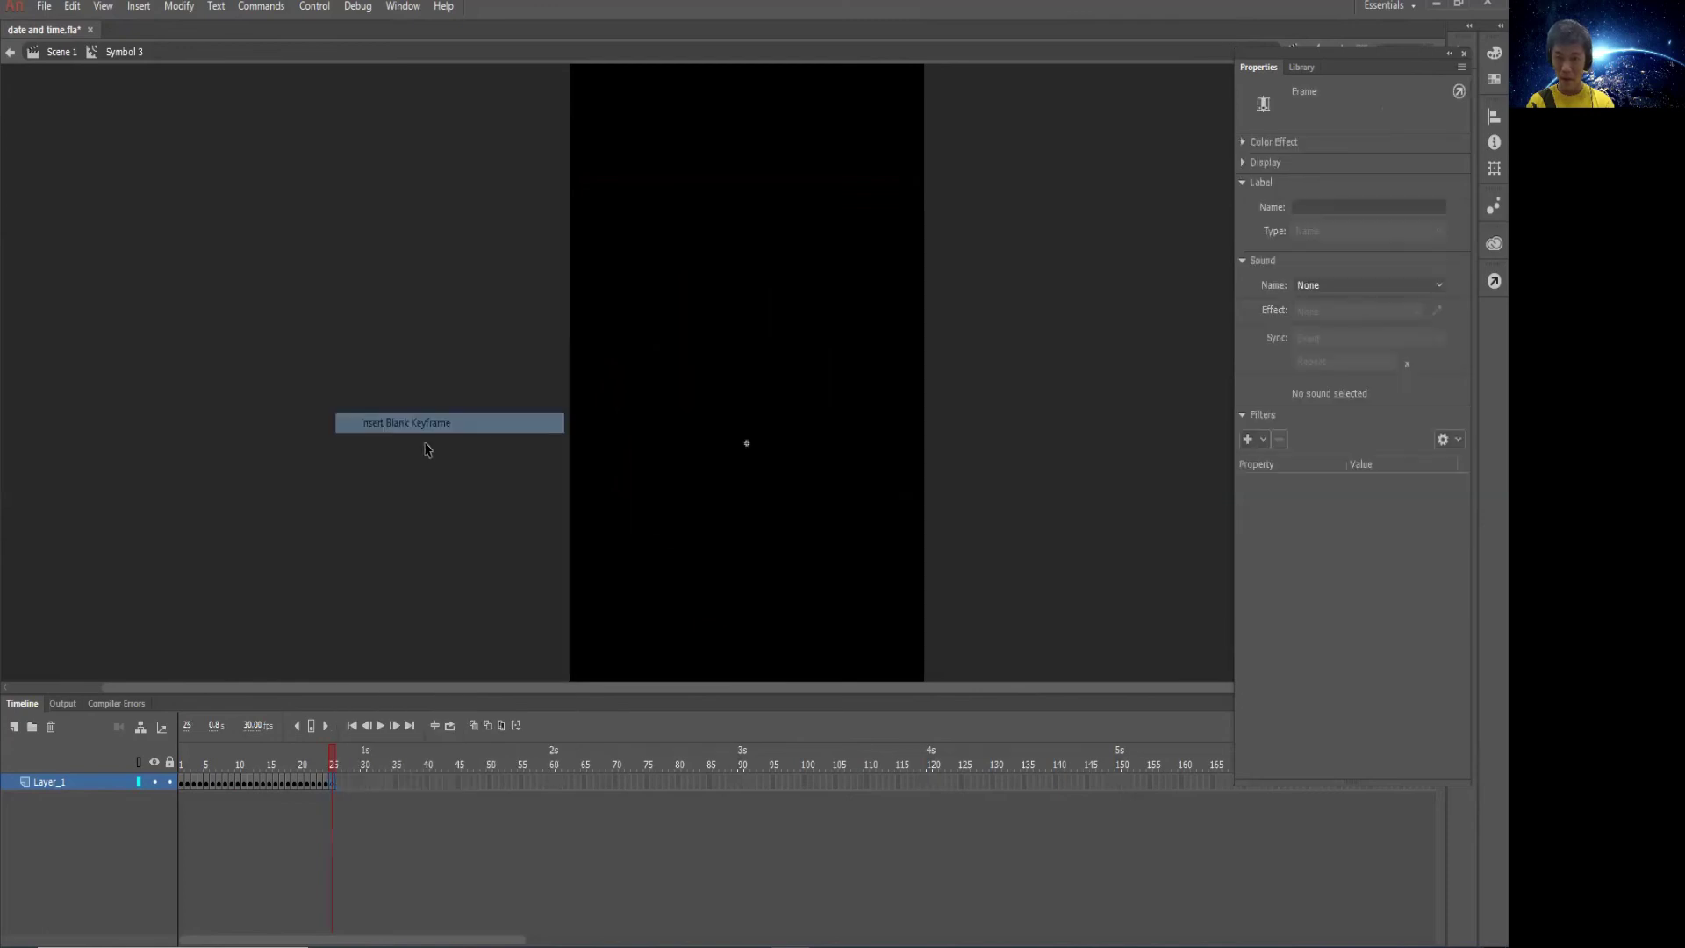
{"action": "left_click", "coordinate": [1294, 68]}
{"action": "left_click", "coordinate": [1315, 695]}
{"action": "left_click_drag", "start_coordinate": [1315, 696], "coordinate": [729, 479]}
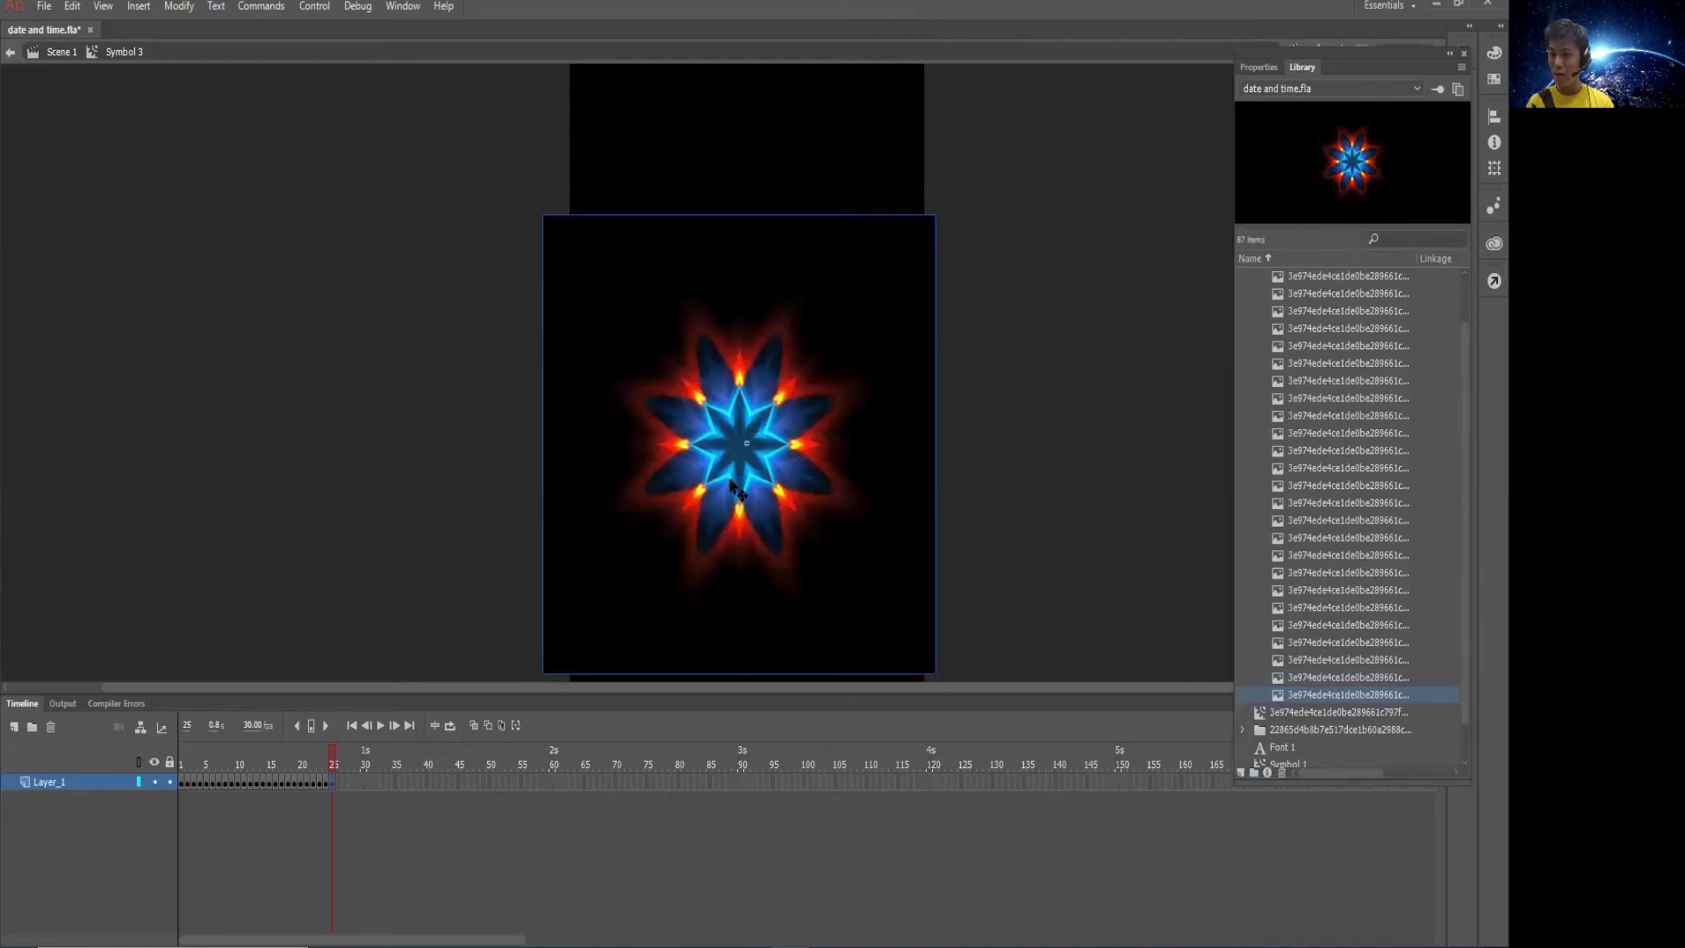
Set the frame 25 bitmap's X position to -250
{"action": "left_click", "coordinate": [1253, 71]}
{"action": "left_click", "coordinate": [1299, 225]}
{"action": "type", "text": "-250"}
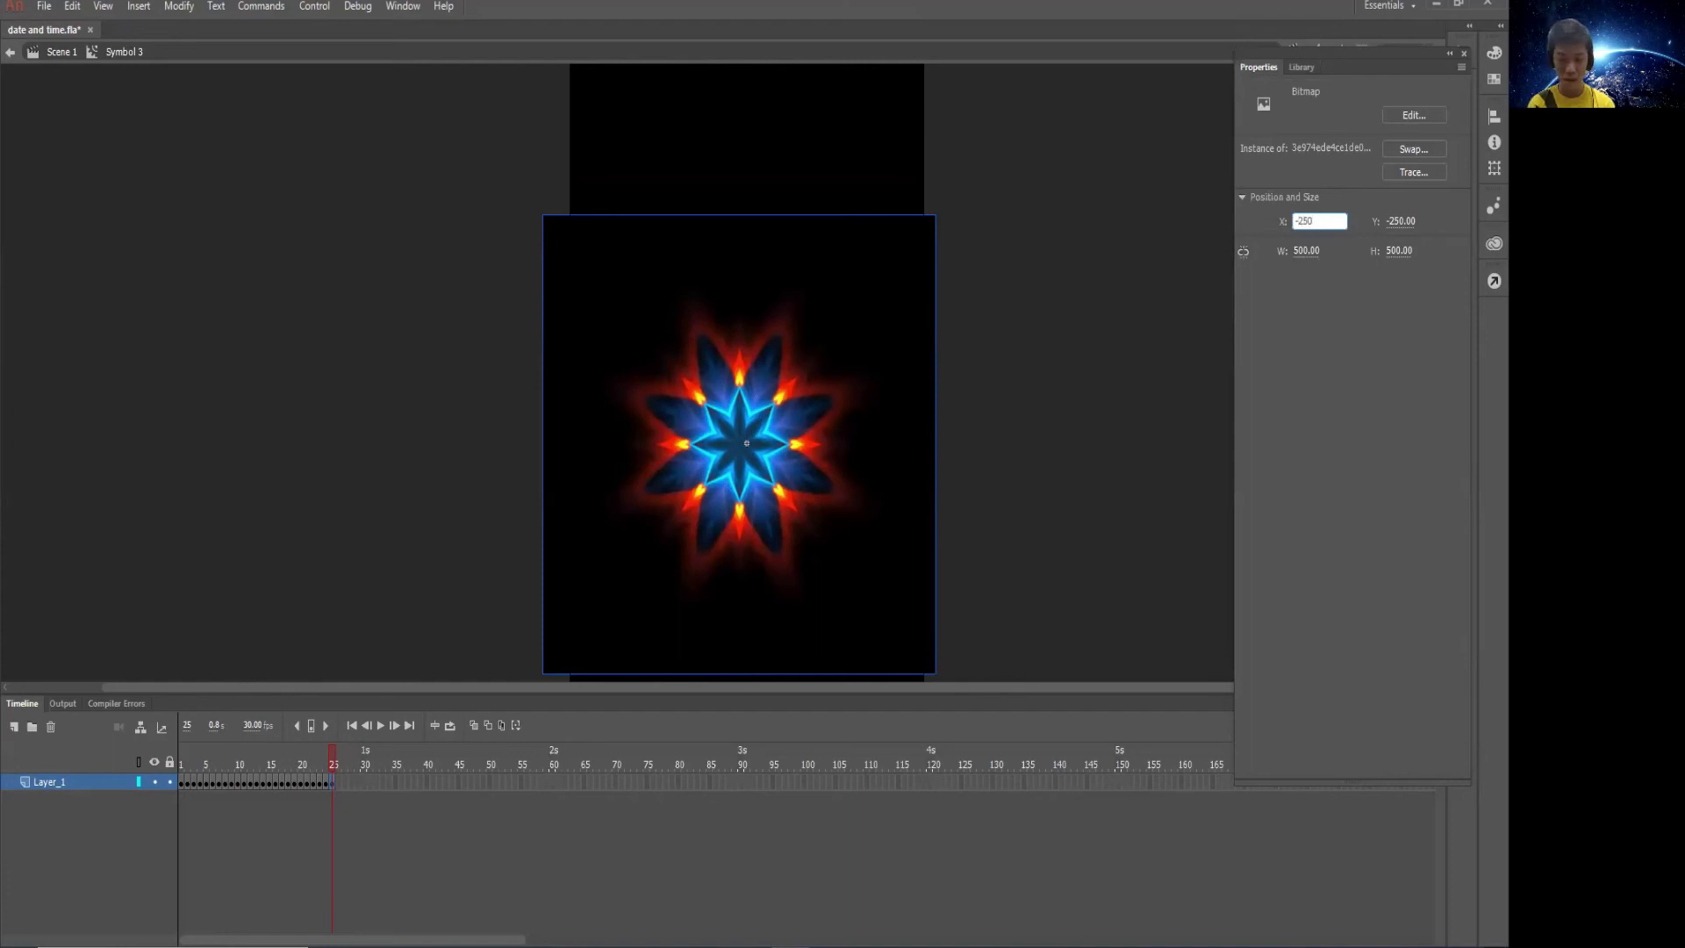
{"action": "key", "text": "Tab"}
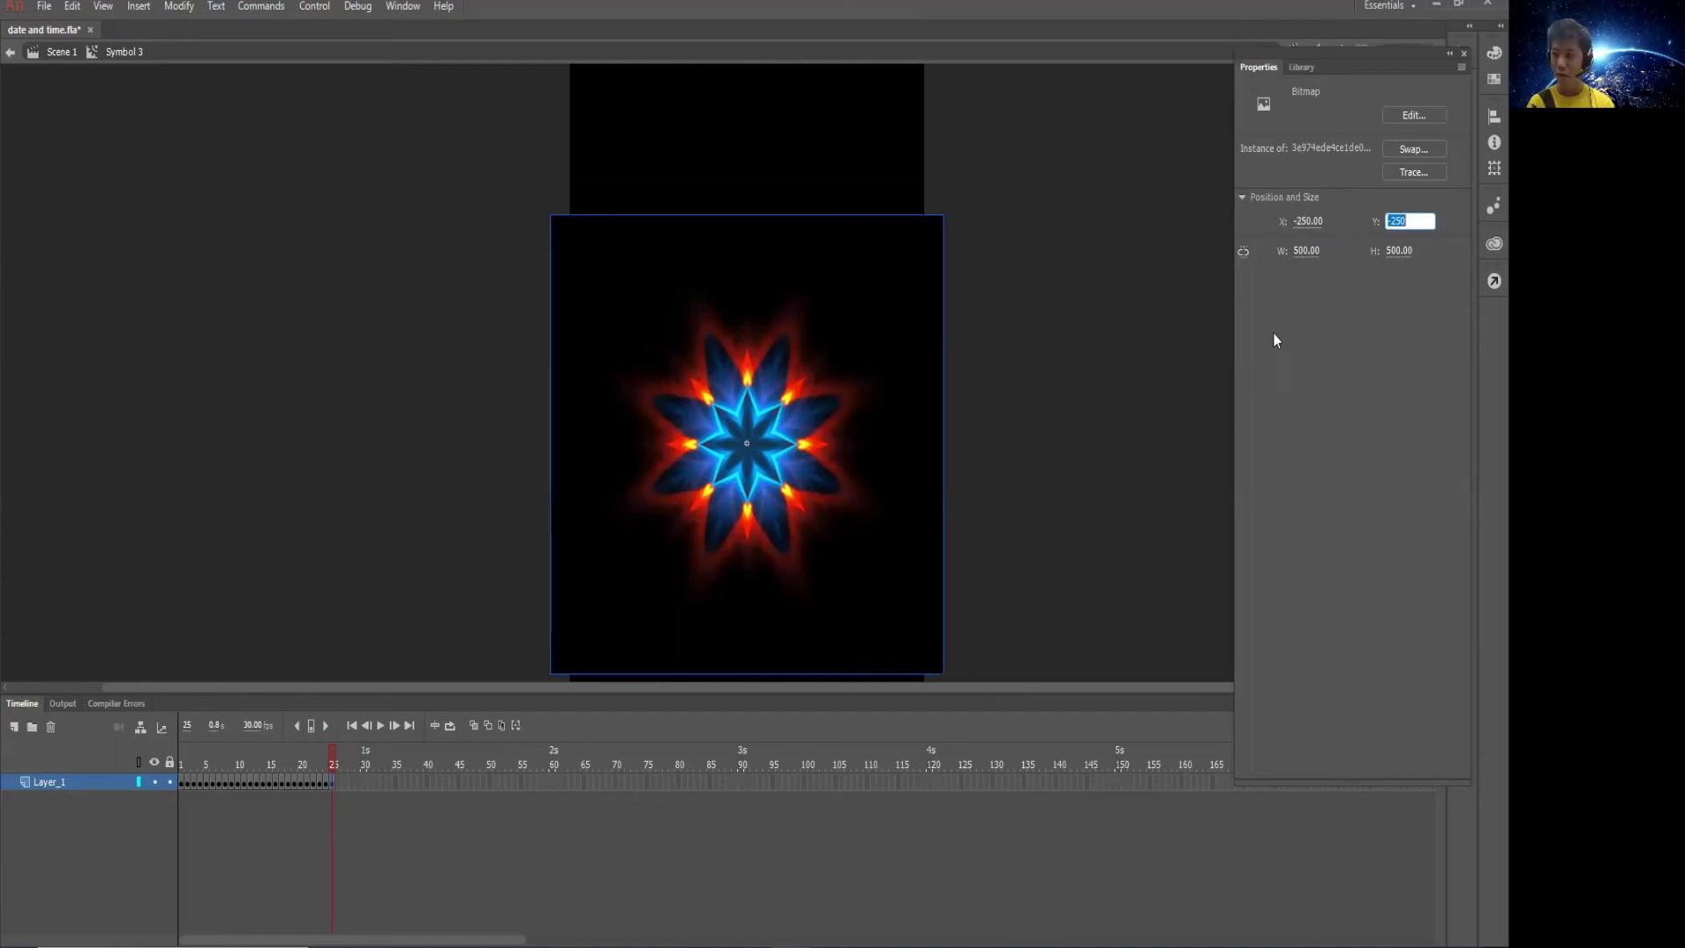
{"action": "left_click", "coordinate": [1022, 516]}
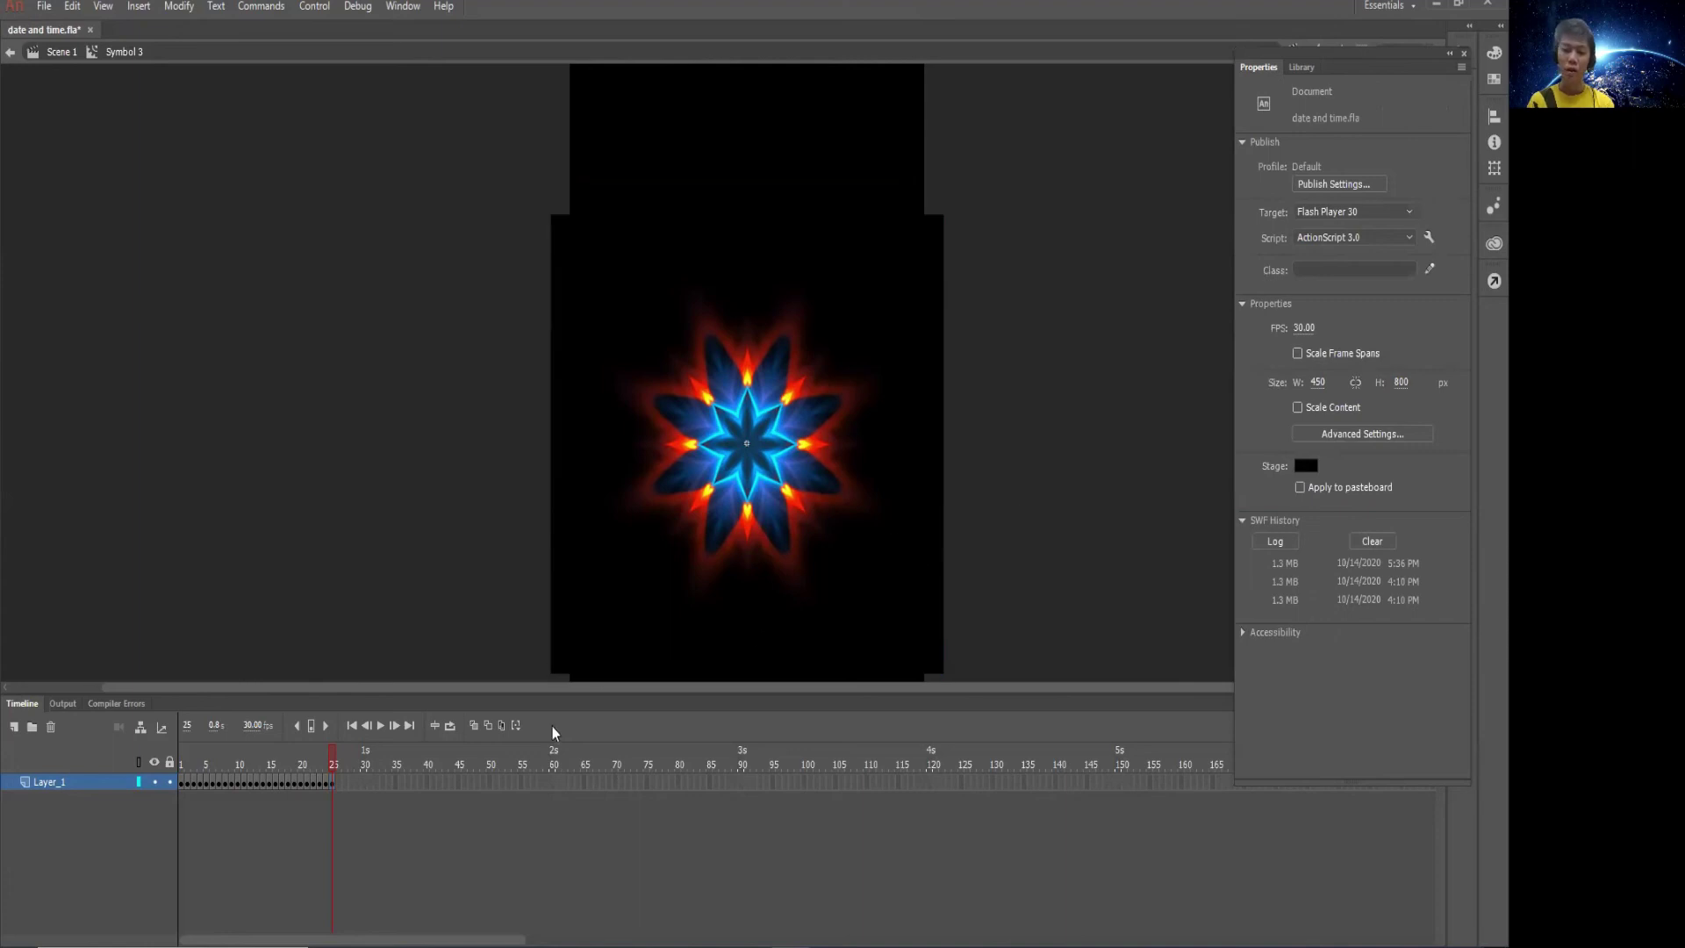
{"action": "left_click", "coordinate": [701, 564]}
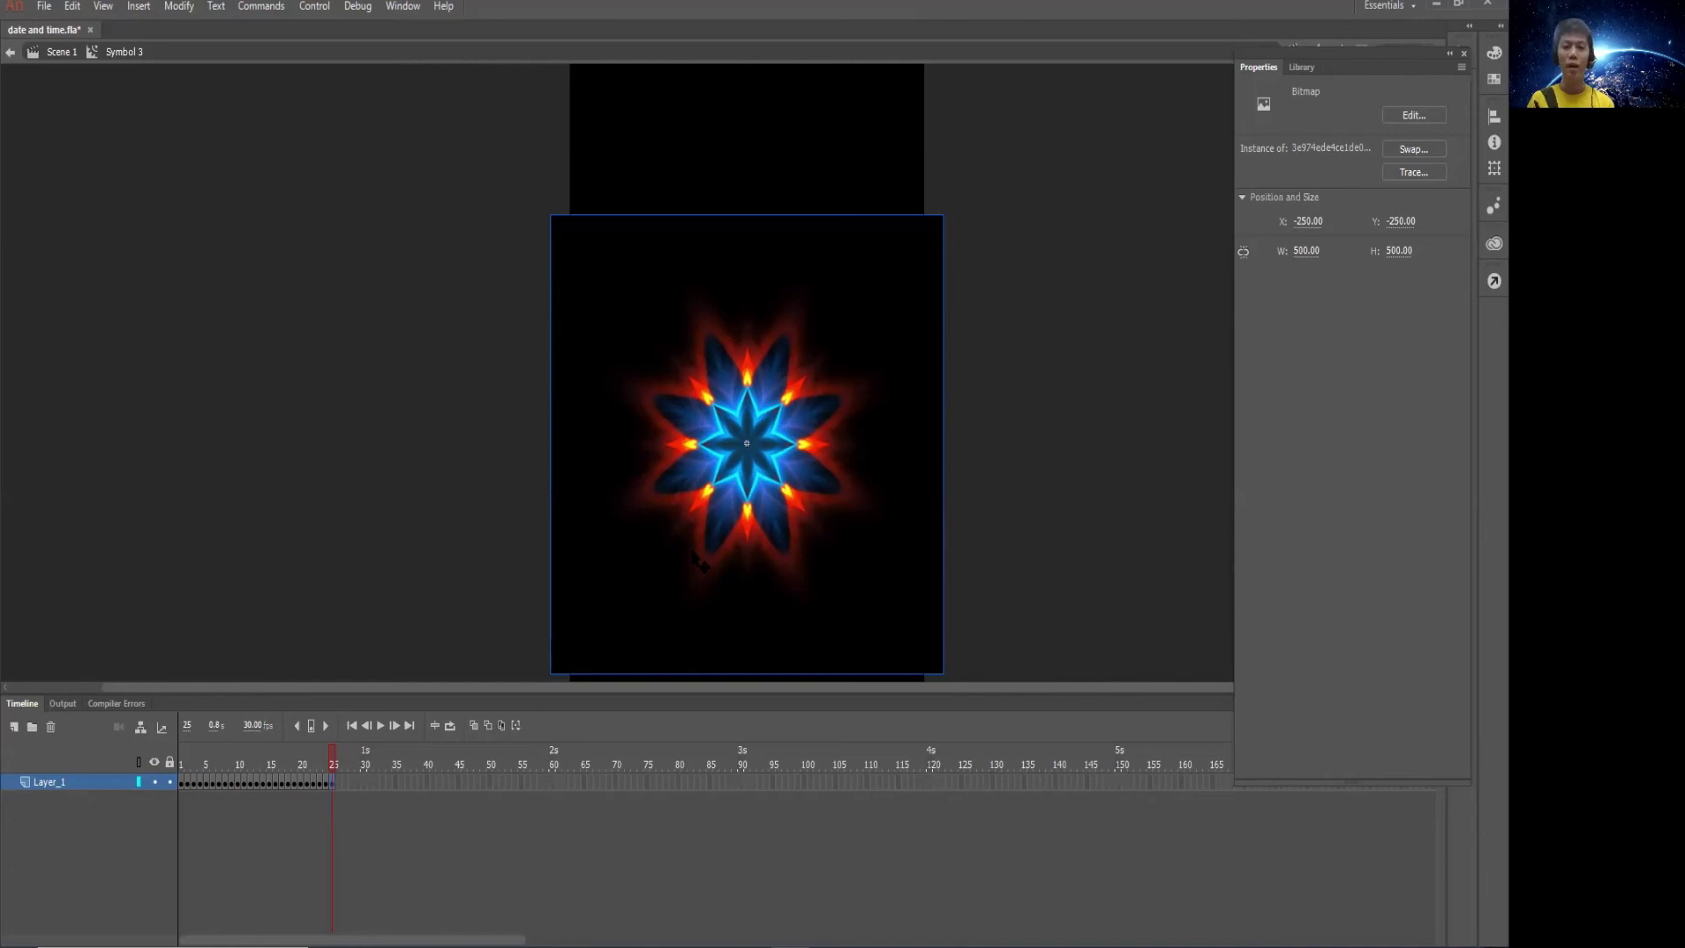
Return to Scene 1 and give the flower movie clip on Layer_3 the instance name star2
{"action": "left_click", "coordinate": [58, 53]}
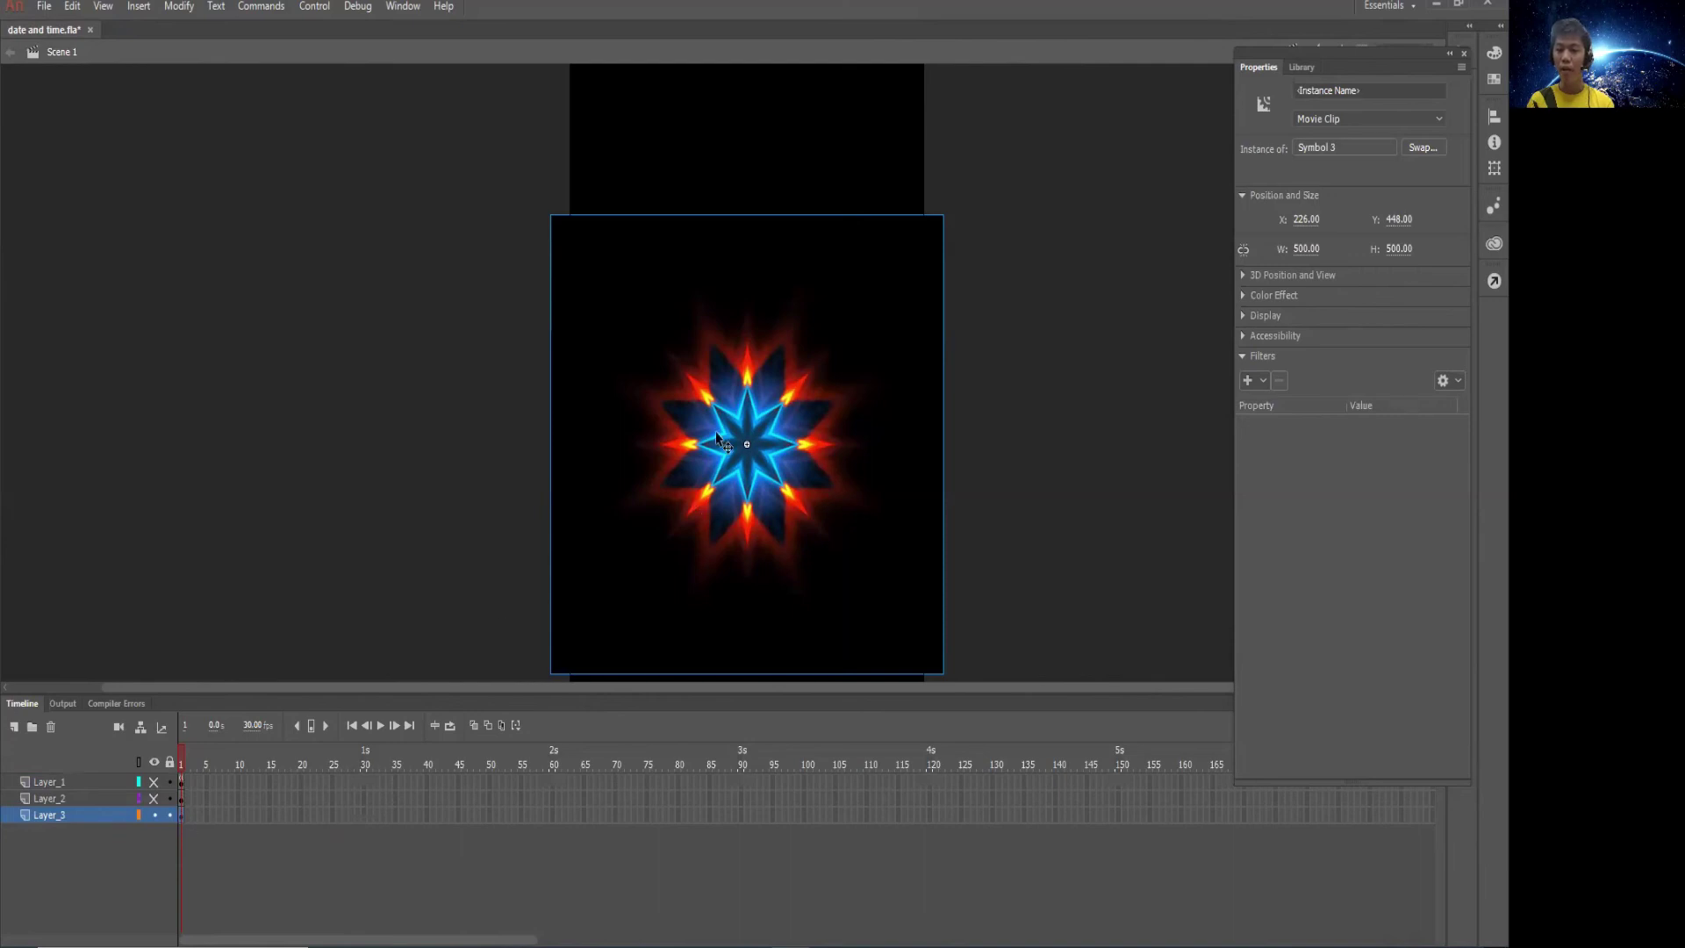
{"action": "left_click", "coordinate": [456, 418]}
{"action": "left_click", "coordinate": [795, 450]}
{"action": "right_click", "coordinate": [762, 453]}
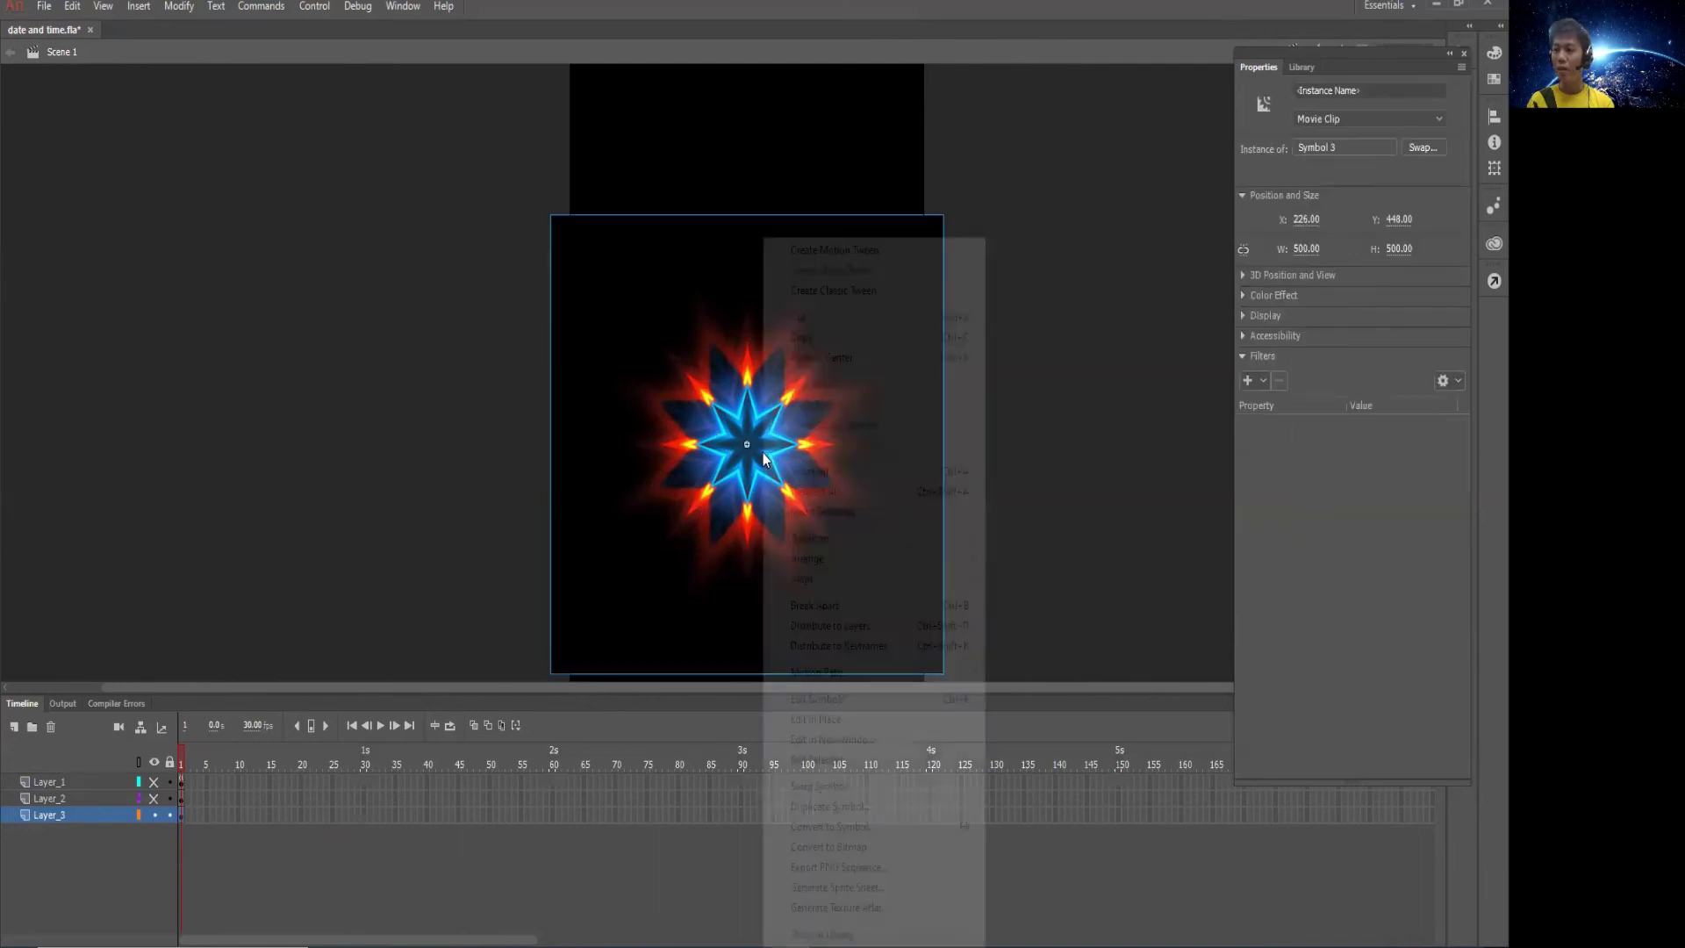
{"action": "left_click", "coordinate": [739, 445]}
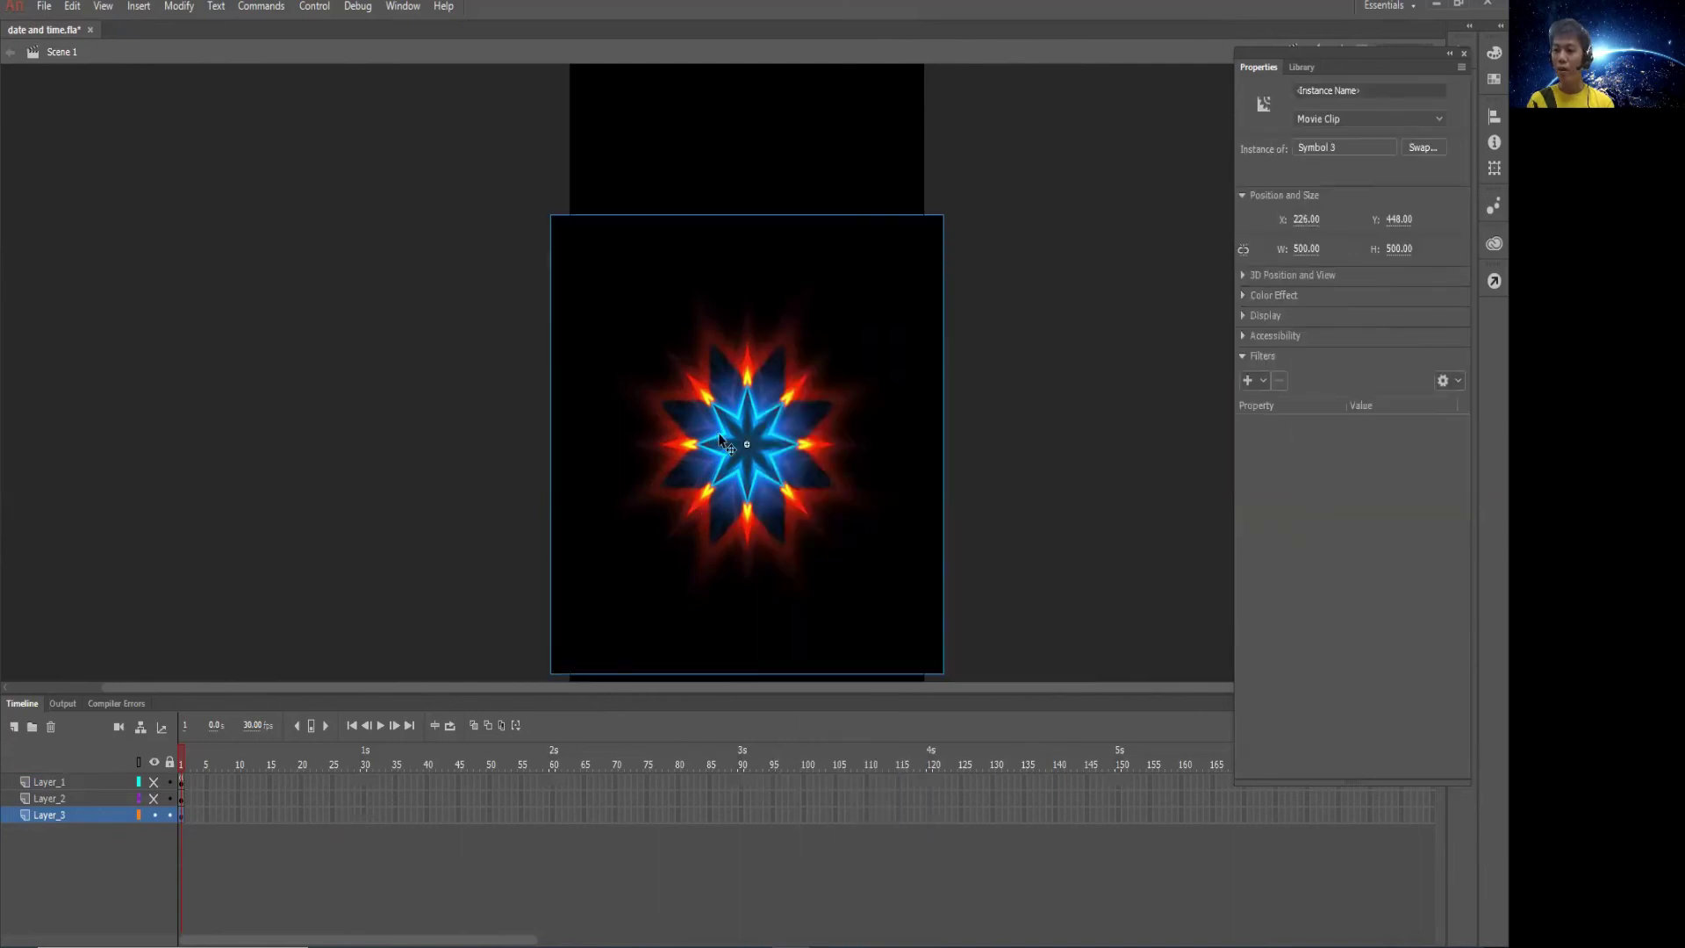
{"action": "left_click", "coordinate": [1317, 91]}
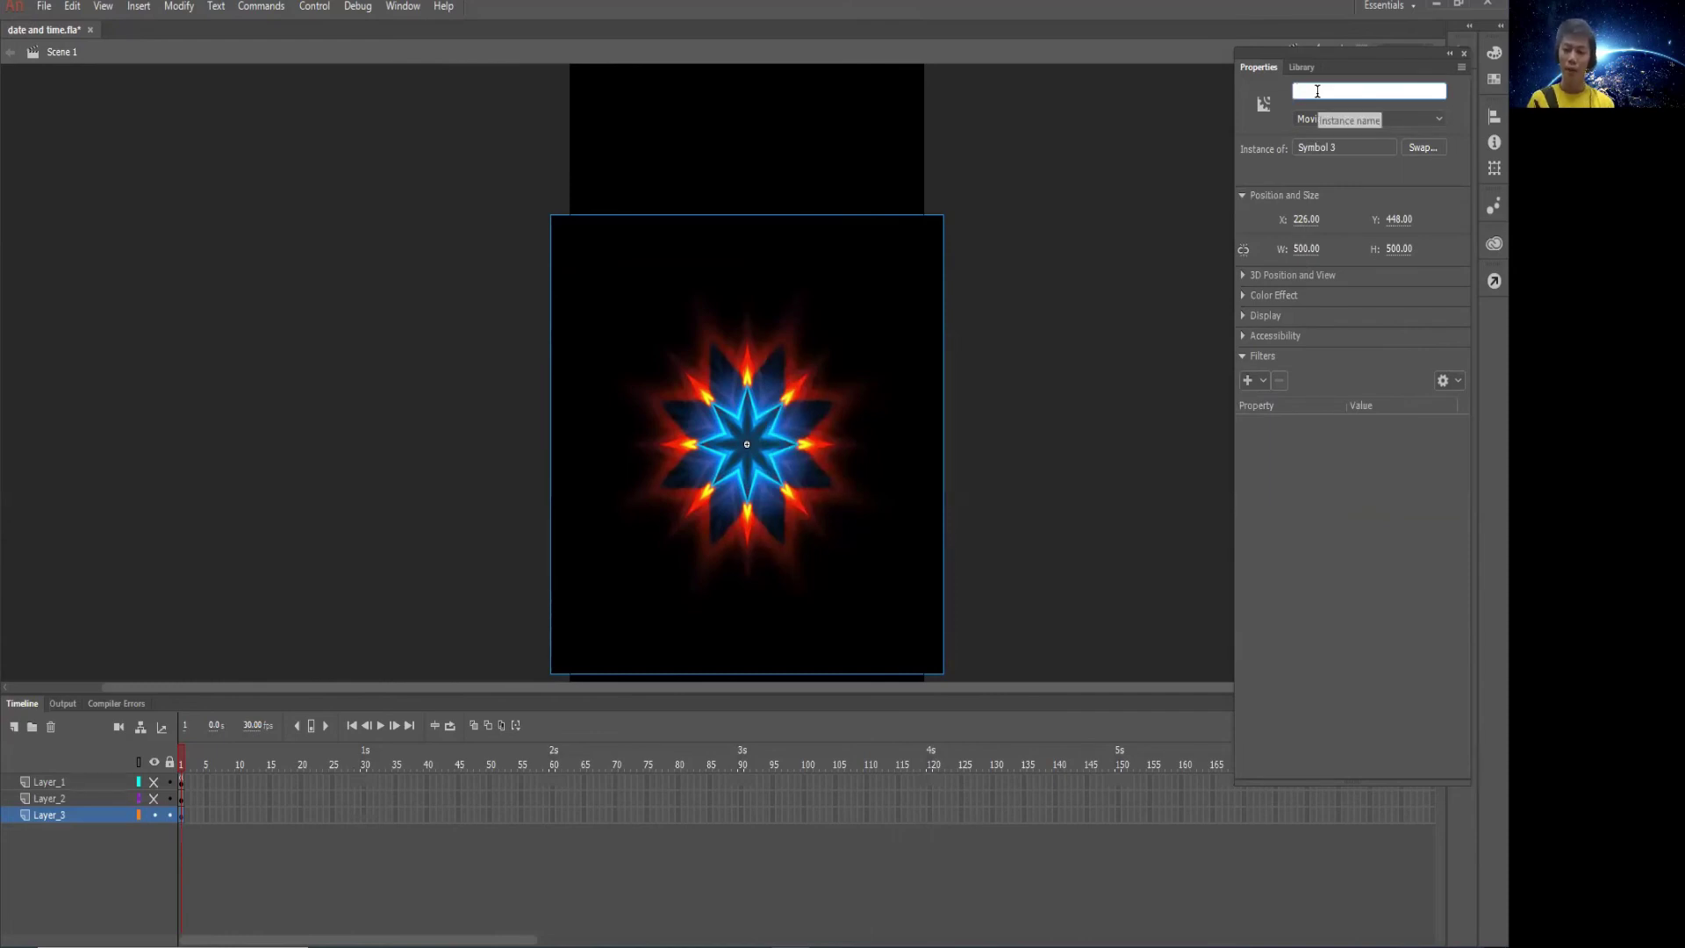
{"action": "type", "text": "star2"}
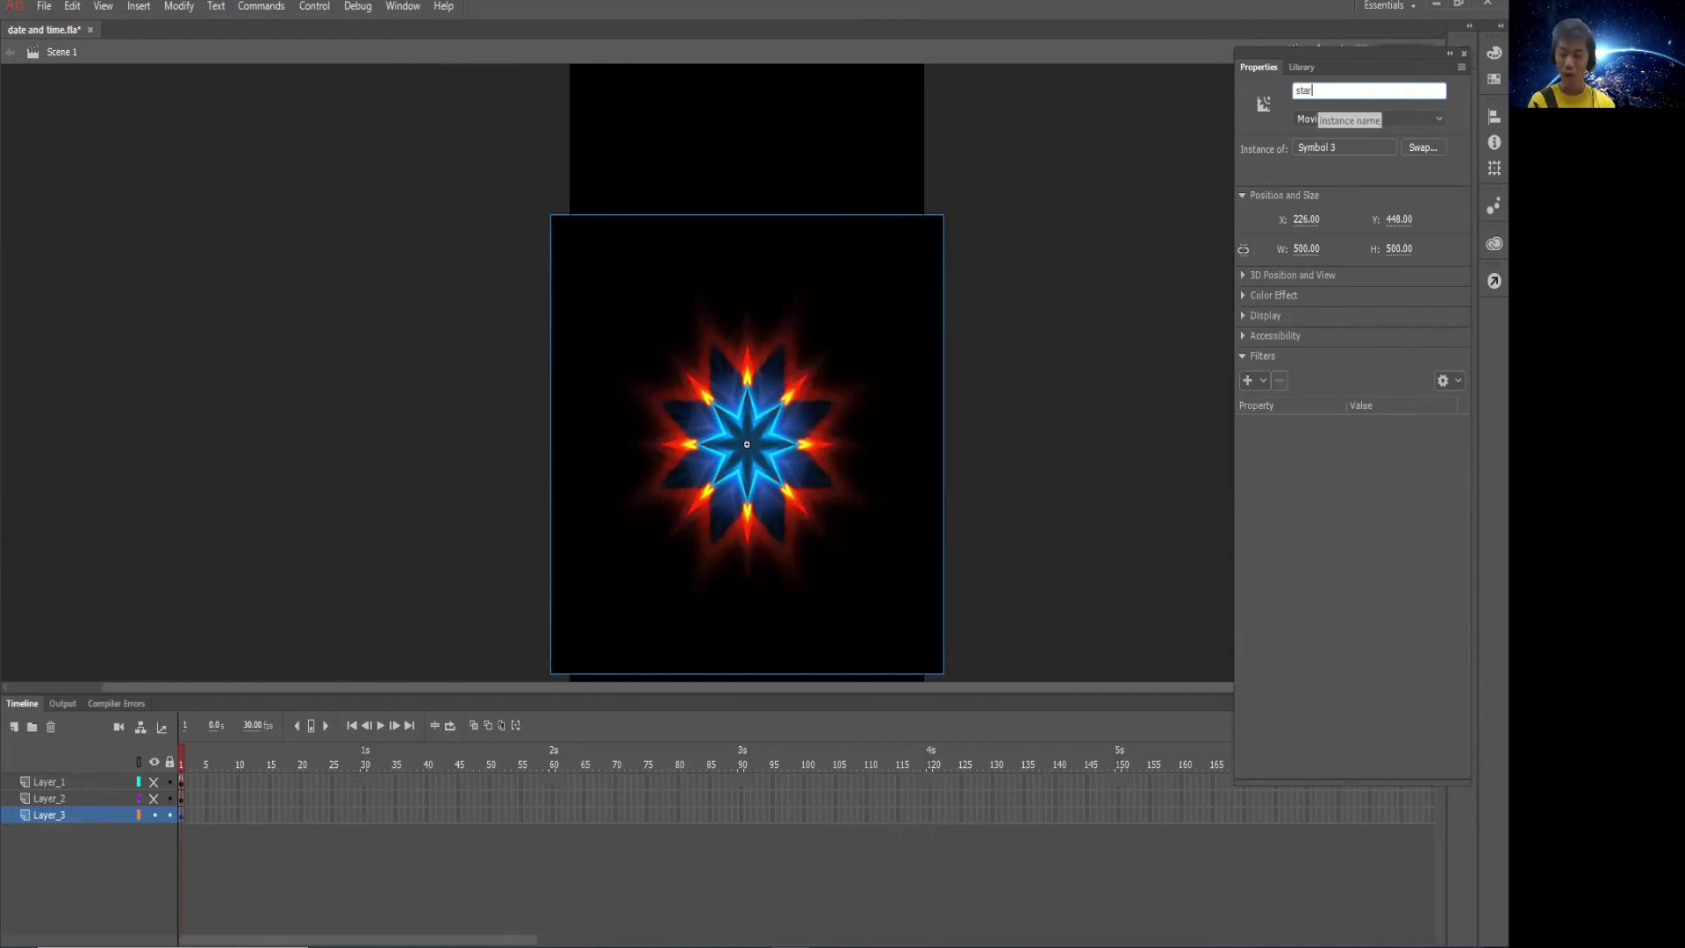
{"action": "left_click", "coordinate": [1001, 392]}
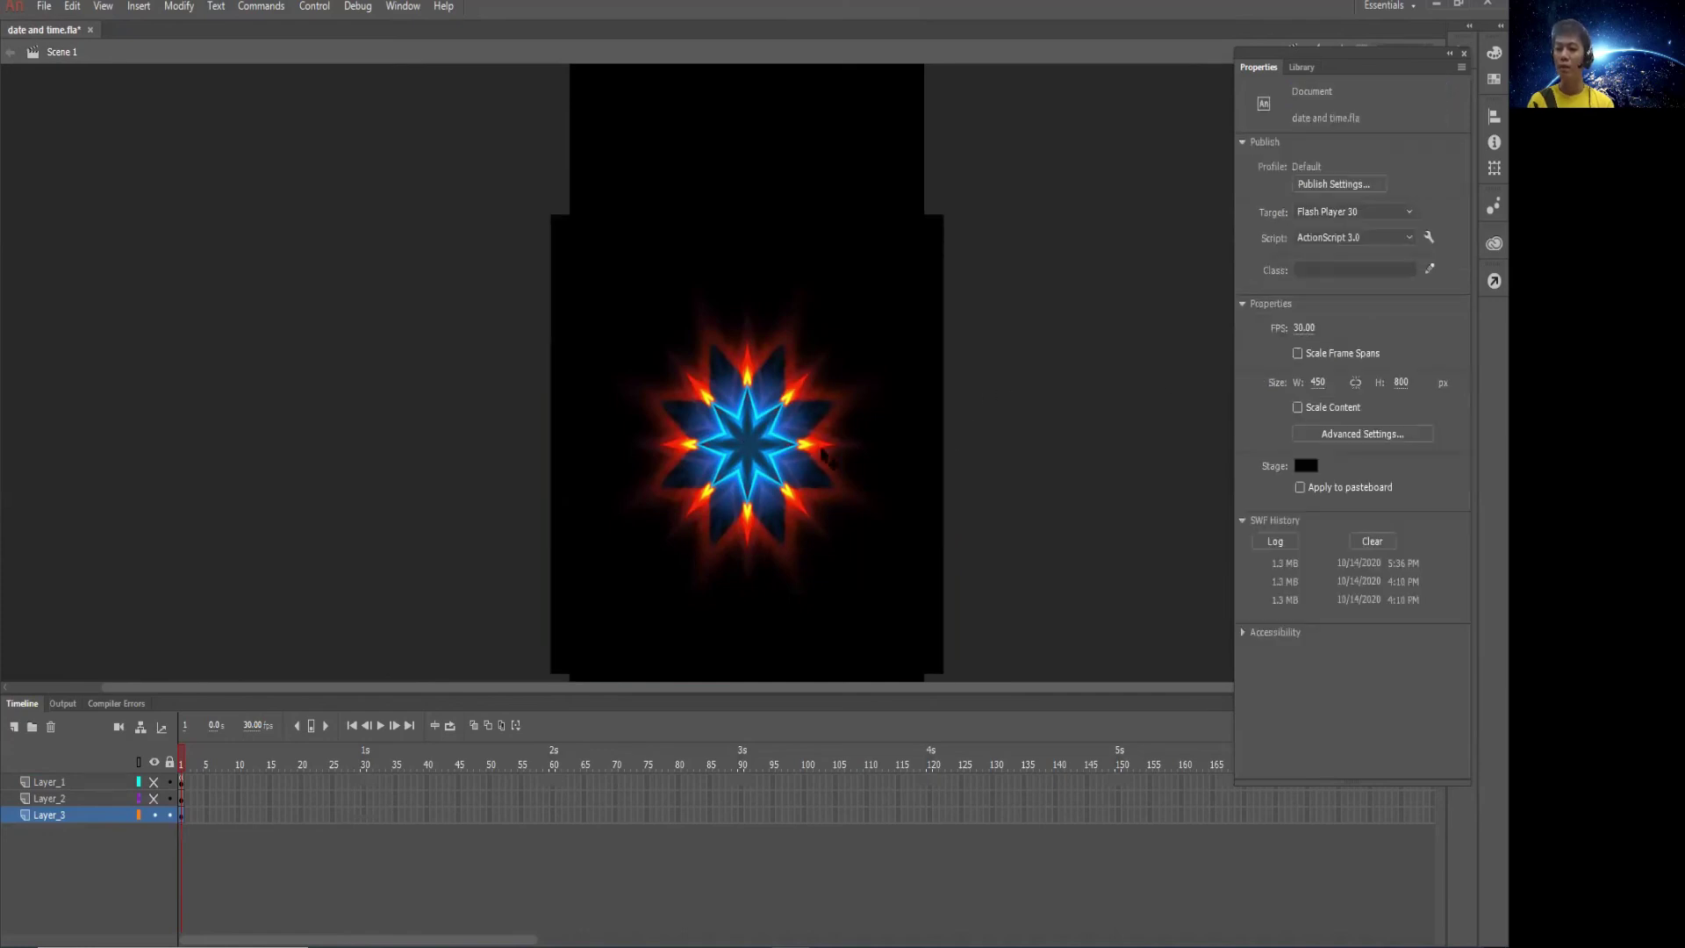
{"action": "left_click", "coordinate": [762, 457]}
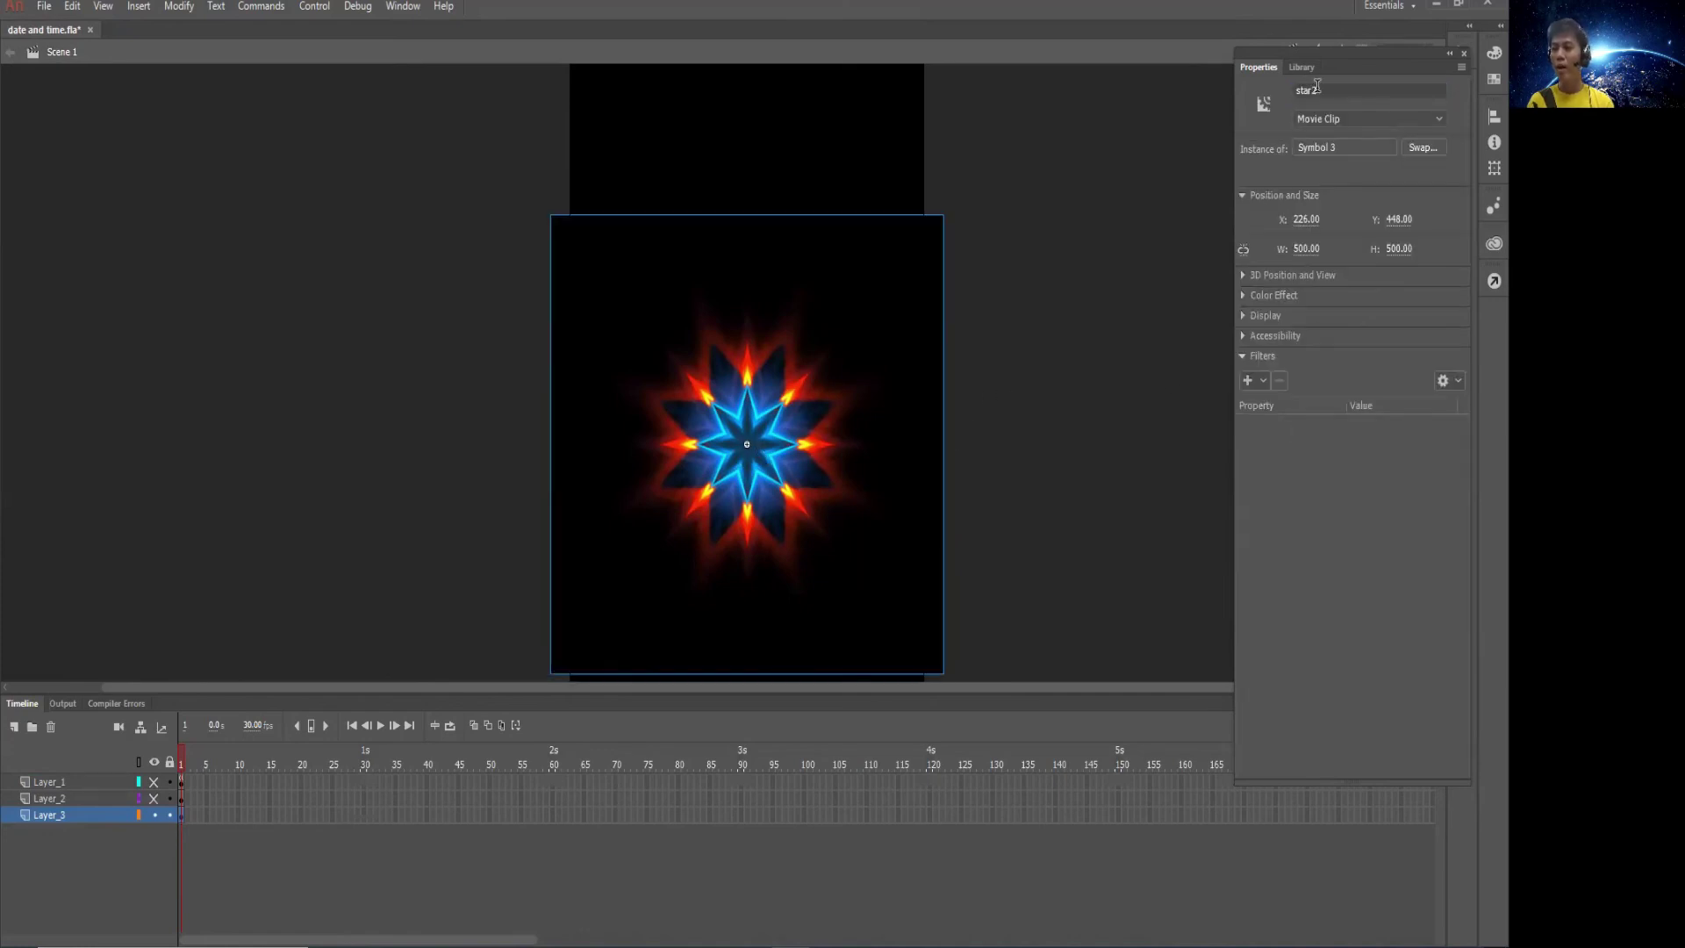
Open the script on Layer_1 frame 1 and add the line start2.visible=false; below the color2.visible=false; line
{"action": "left_click", "coordinate": [181, 782]}
{"action": "right_click", "coordinate": [181, 782]}
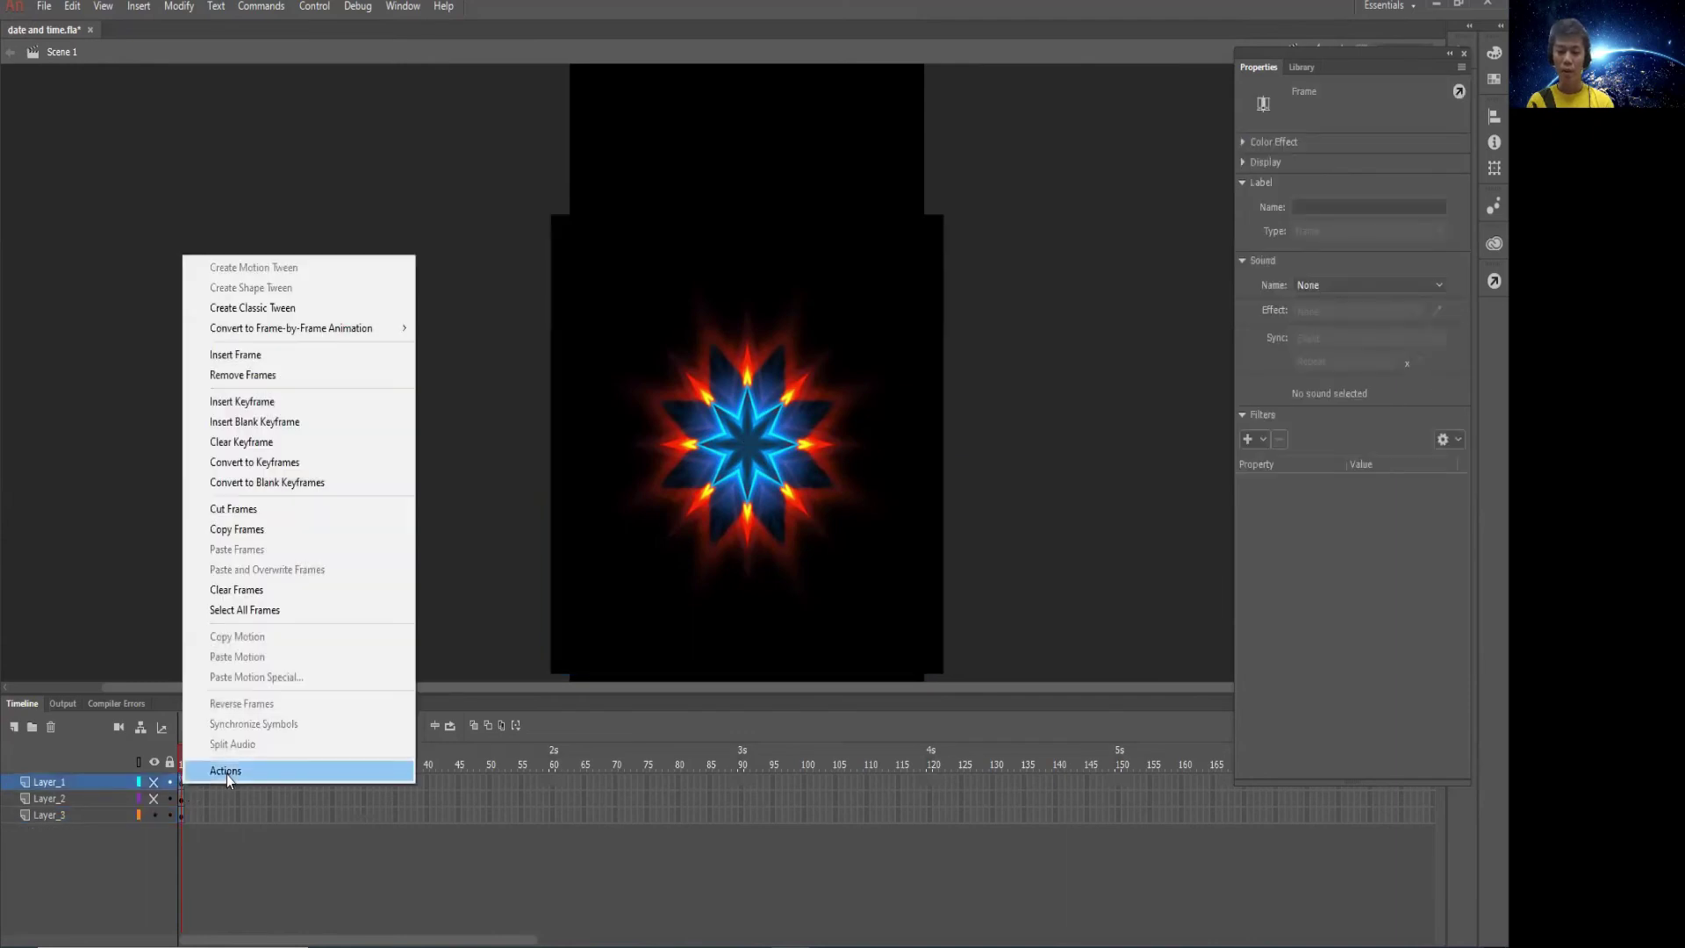
{"action": "left_click", "coordinate": [227, 775]}
{"action": "left_click", "coordinate": [757, 430]}
{"action": "key", "text": "Return"}
{"action": "type", "text": "sta"}
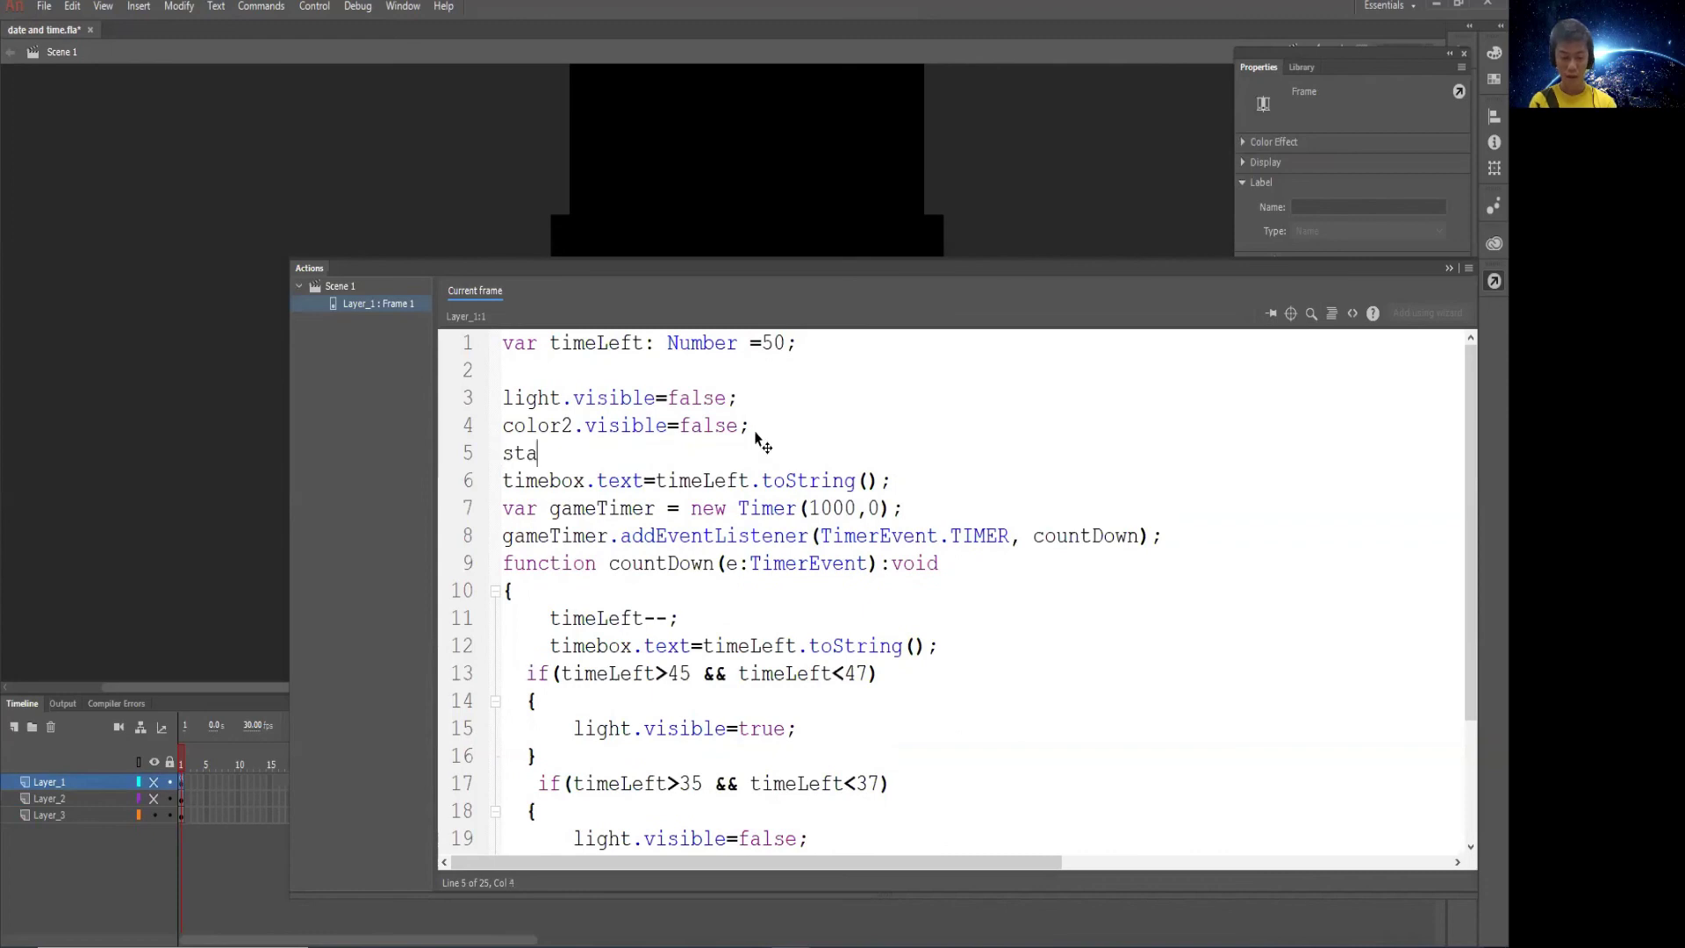
{"action": "type", "text": "rt2."}
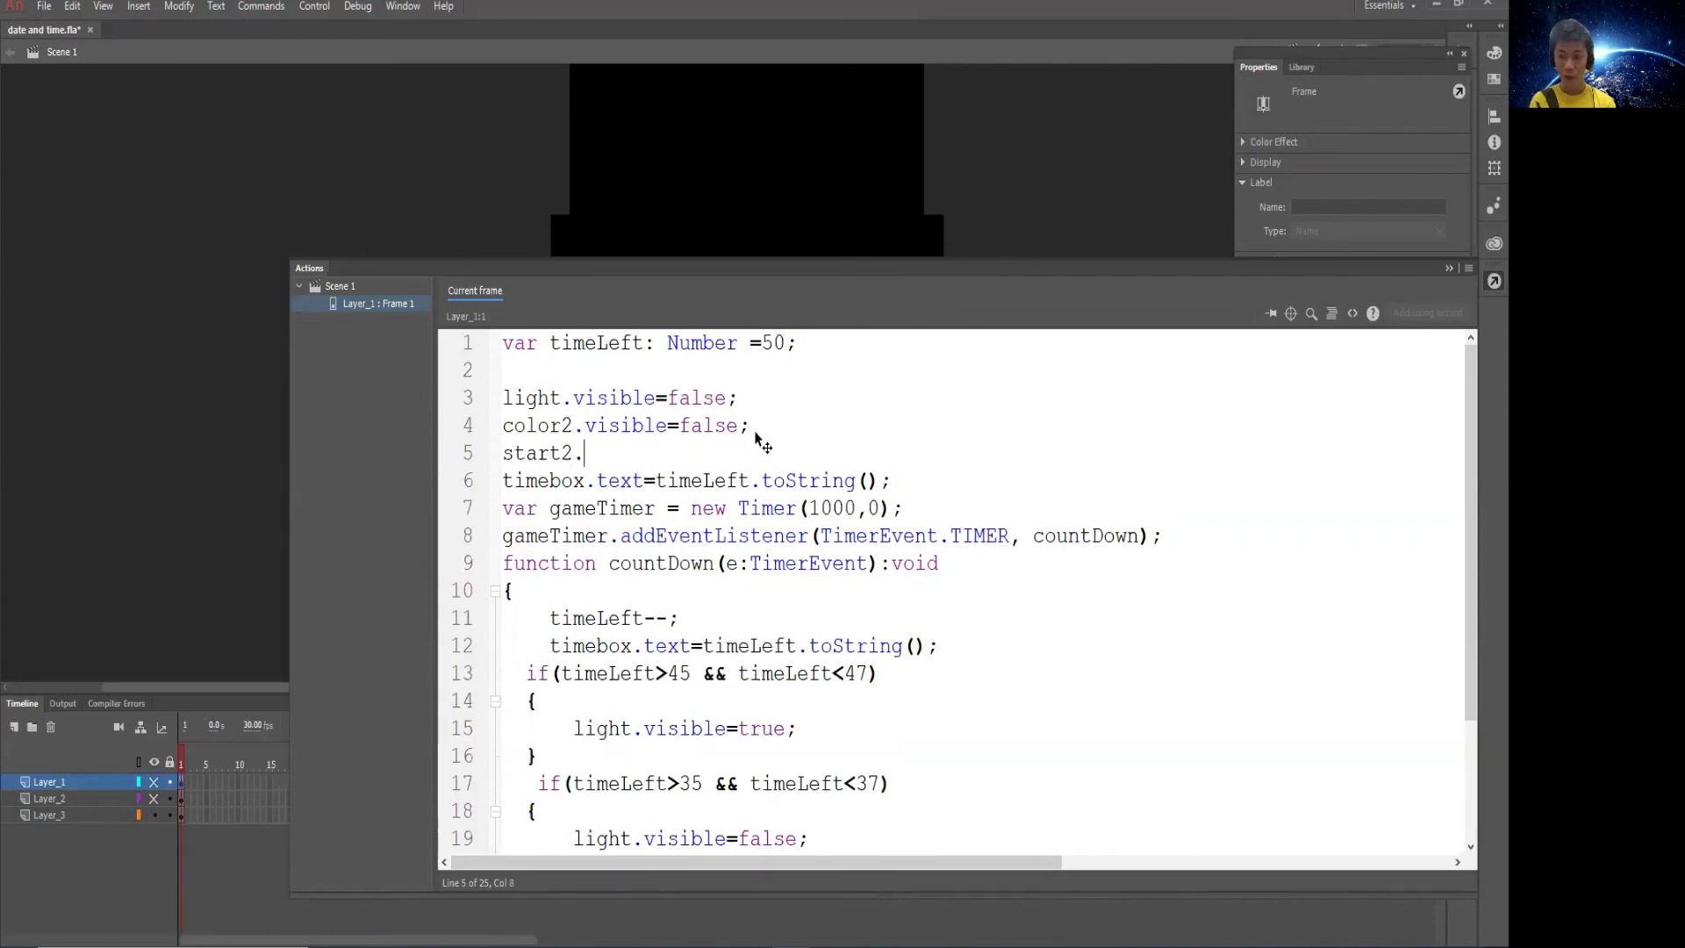
{"action": "type", "text": "visible=false;"}
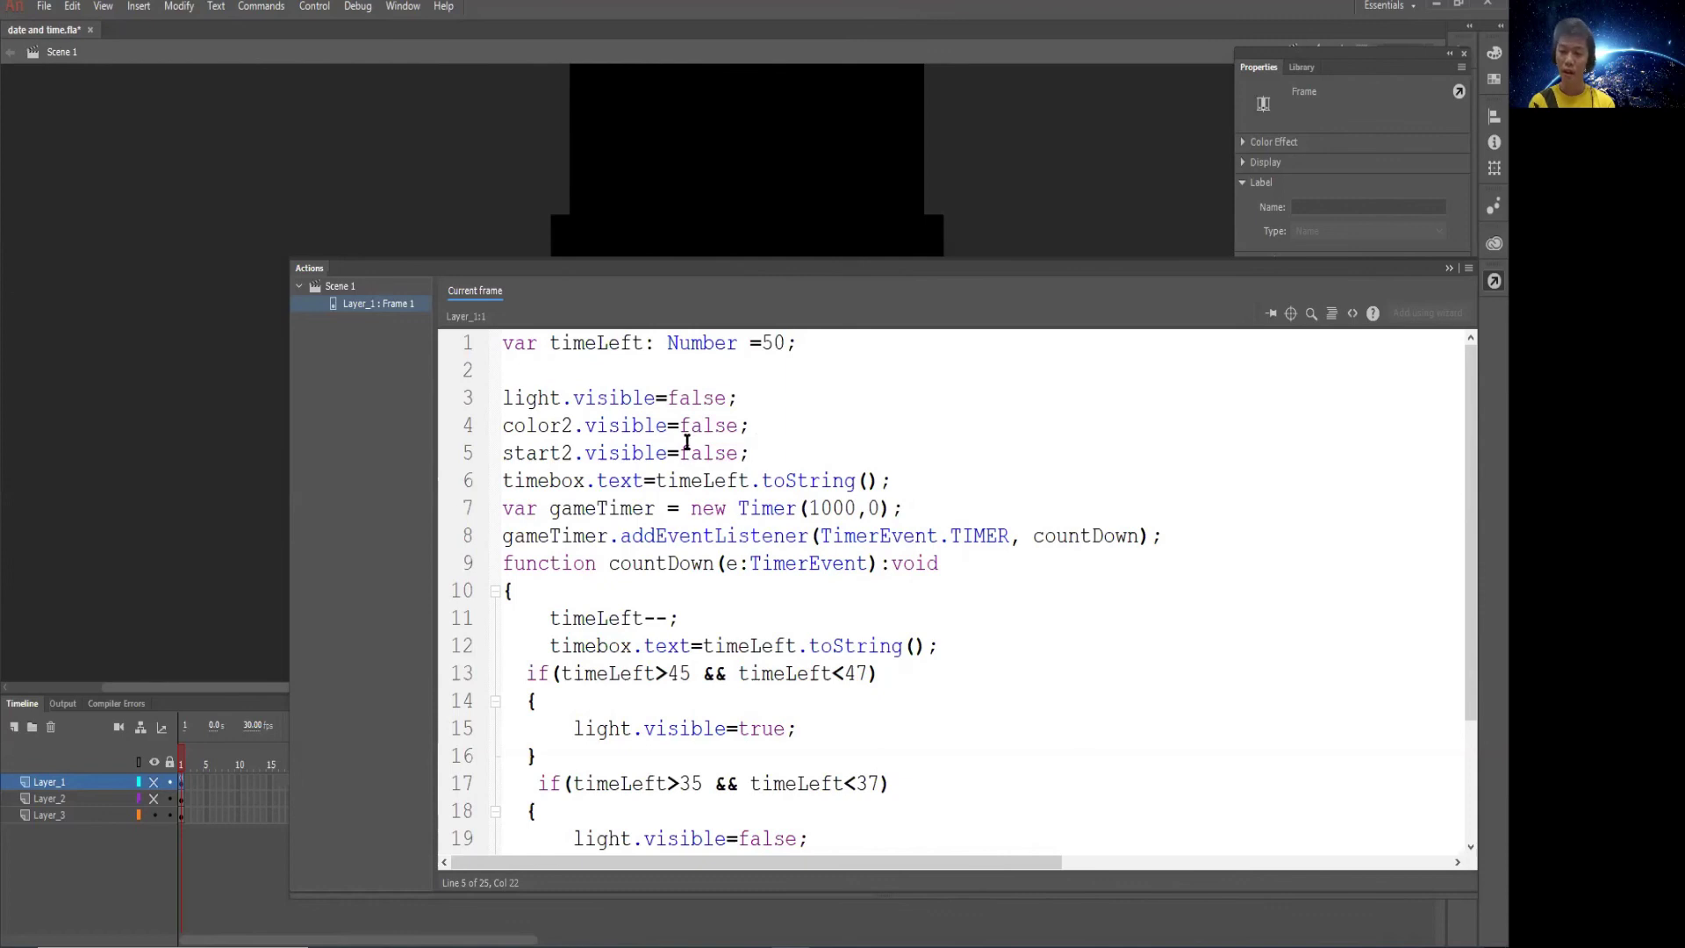
Duplicate the if(timeLeft>35 && timeLeft<37) block directly below itself inside the countDown function and indent the copy
{"action": "scroll", "coordinate": [593, 719], "scroll_direction": "down", "scroll_amount": 1}
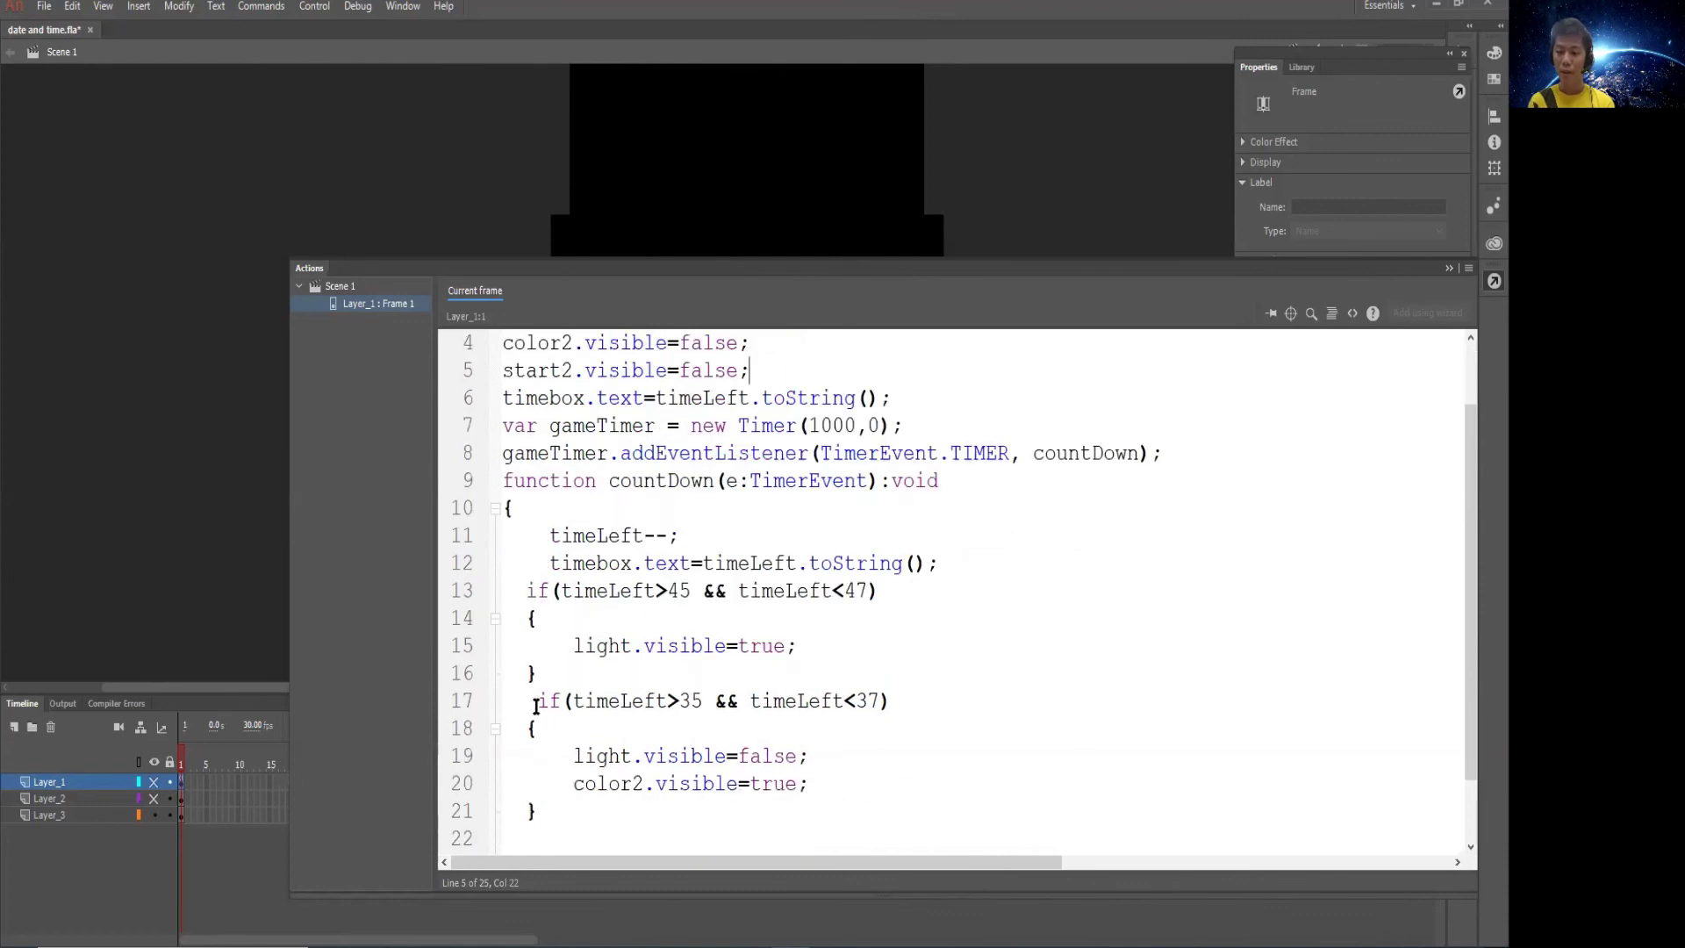
{"action": "left_click_drag", "start_coordinate": [536, 707], "coordinate": [537, 812]}
{"action": "left_click", "coordinate": [521, 833]}
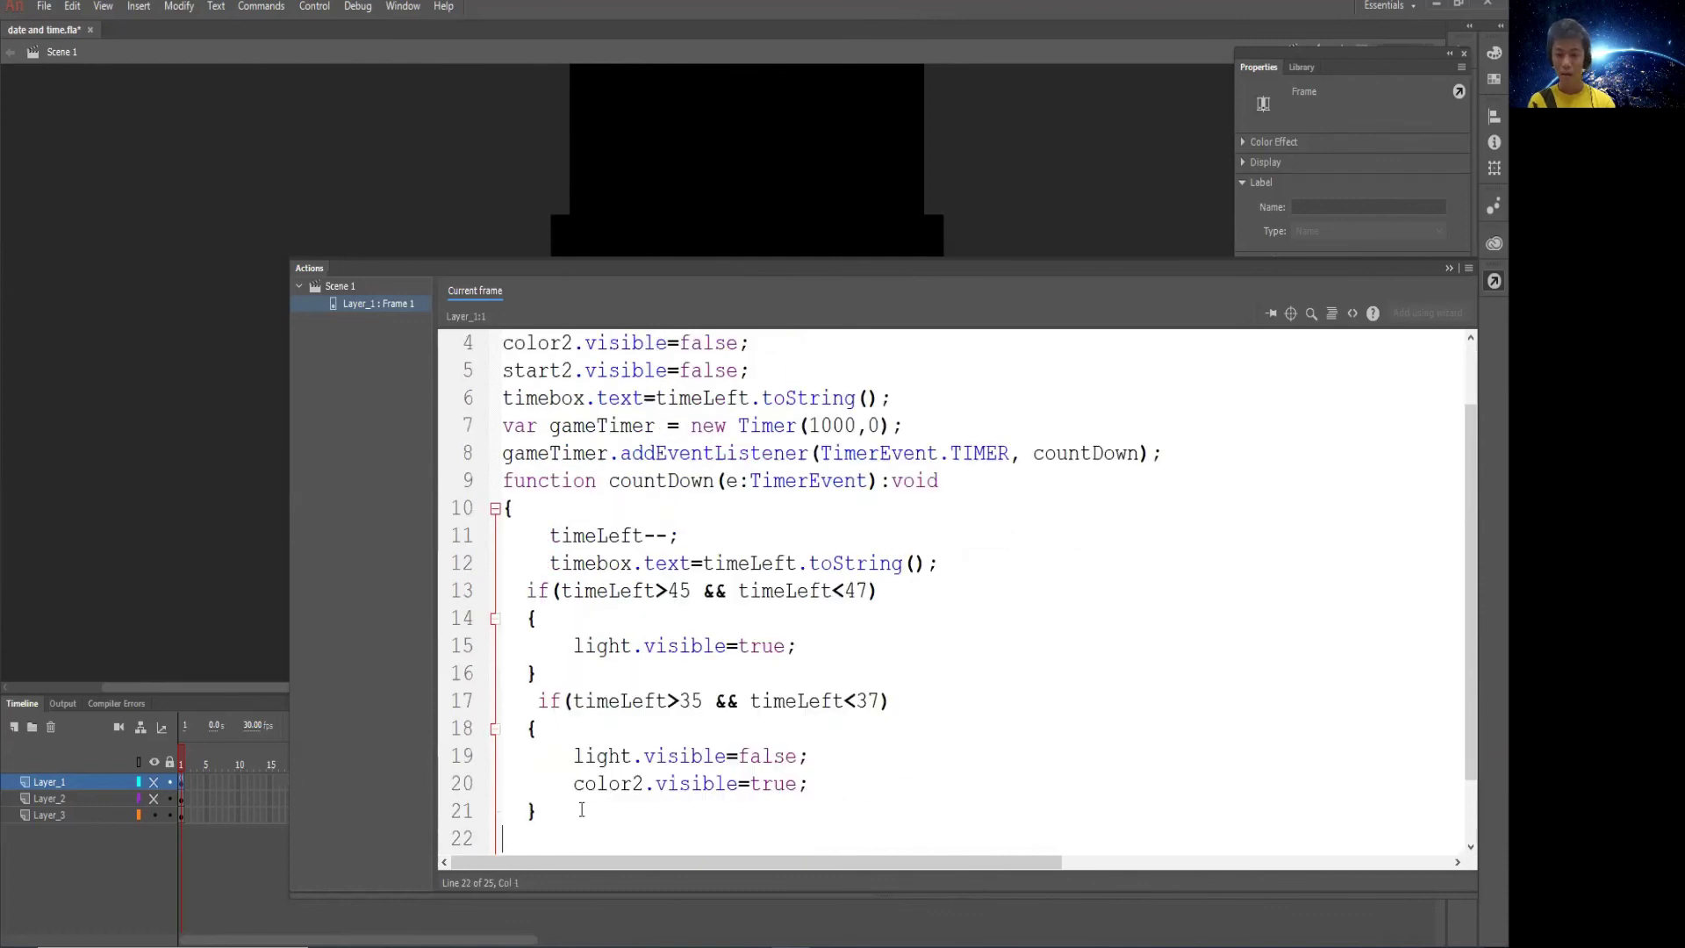
{"action": "scroll", "coordinate": [581, 810], "scroll_direction": "down", "scroll_amount": 1}
{"action": "left_click", "coordinate": [508, 706]}
{"action": "key", "text": "Tab"}
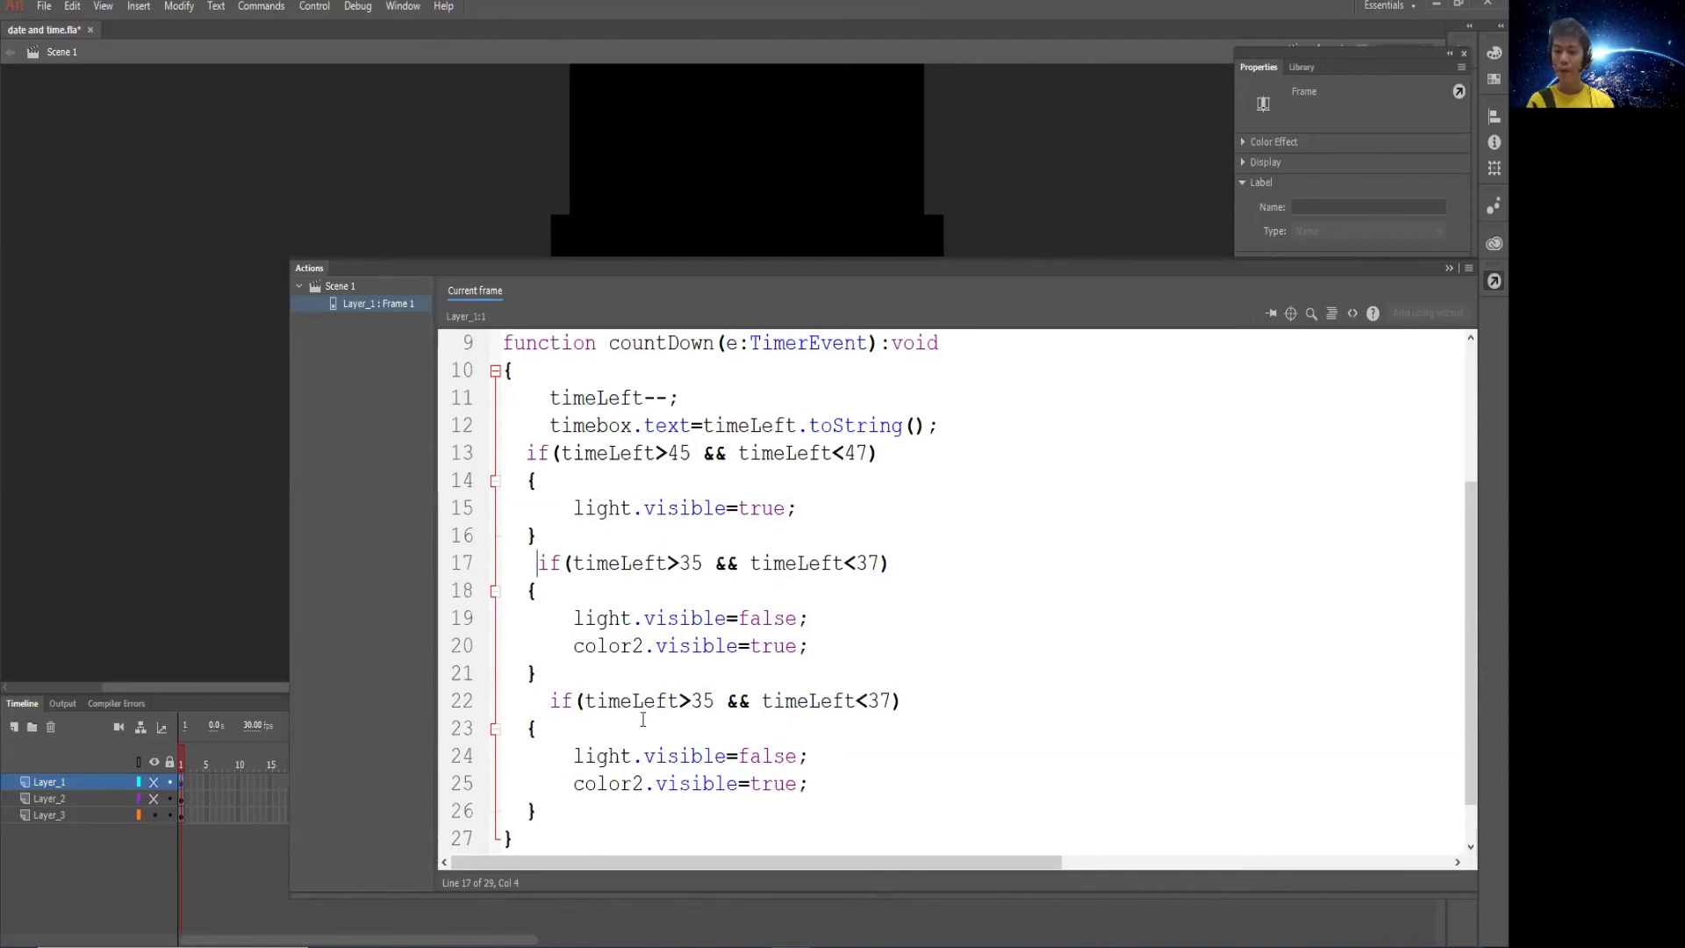
Change the copied block's condition to timeLeft>25 && timeLeft<27
{"action": "left_click", "coordinate": [709, 701]}
{"action": "key", "text": "BackSpace"}
{"action": "key", "text": "BackSpace"}
{"action": "type", "text": "25"}
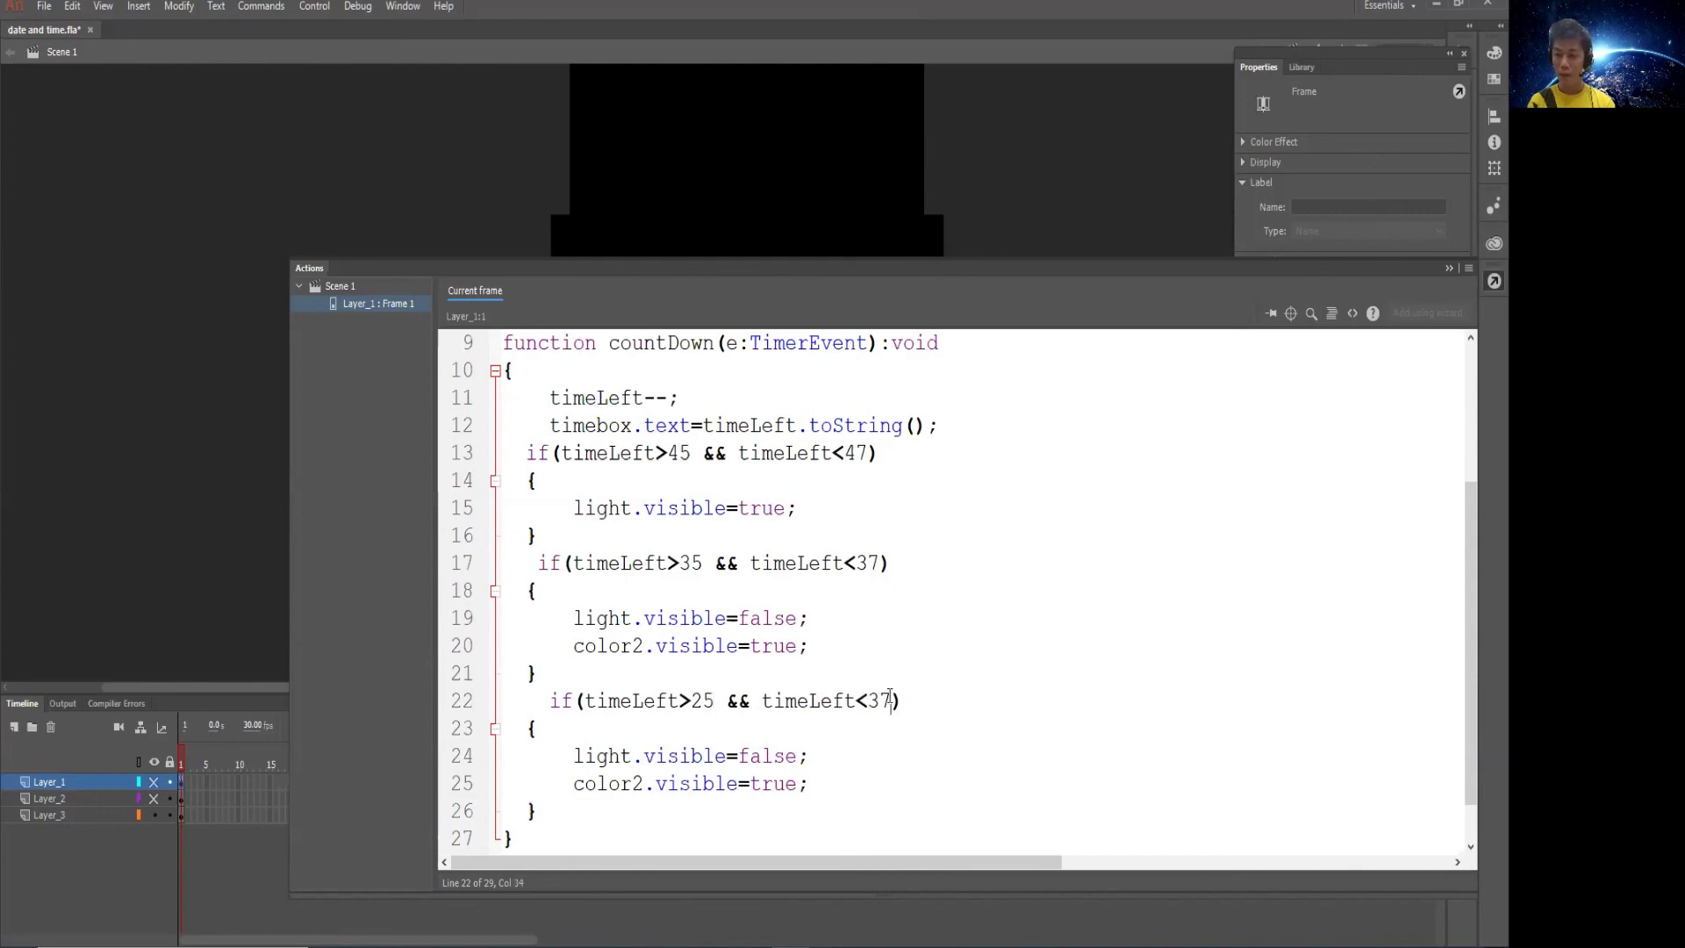
{"action": "key", "text": "BackSpace"}
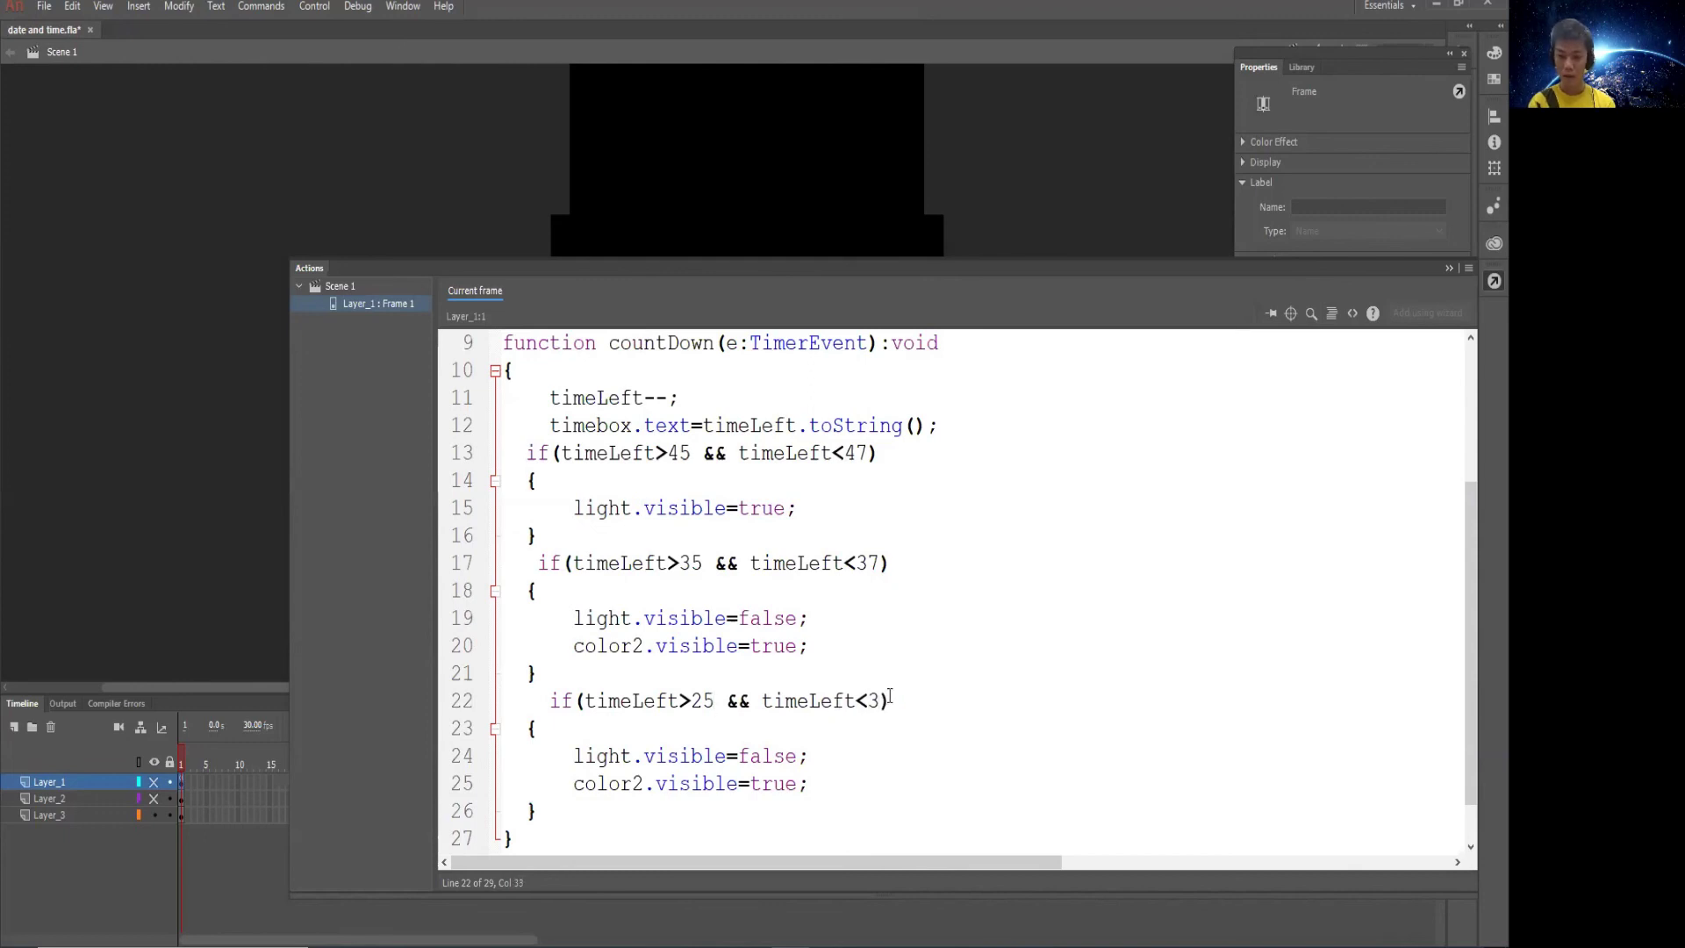
{"action": "type", "text": "27"}
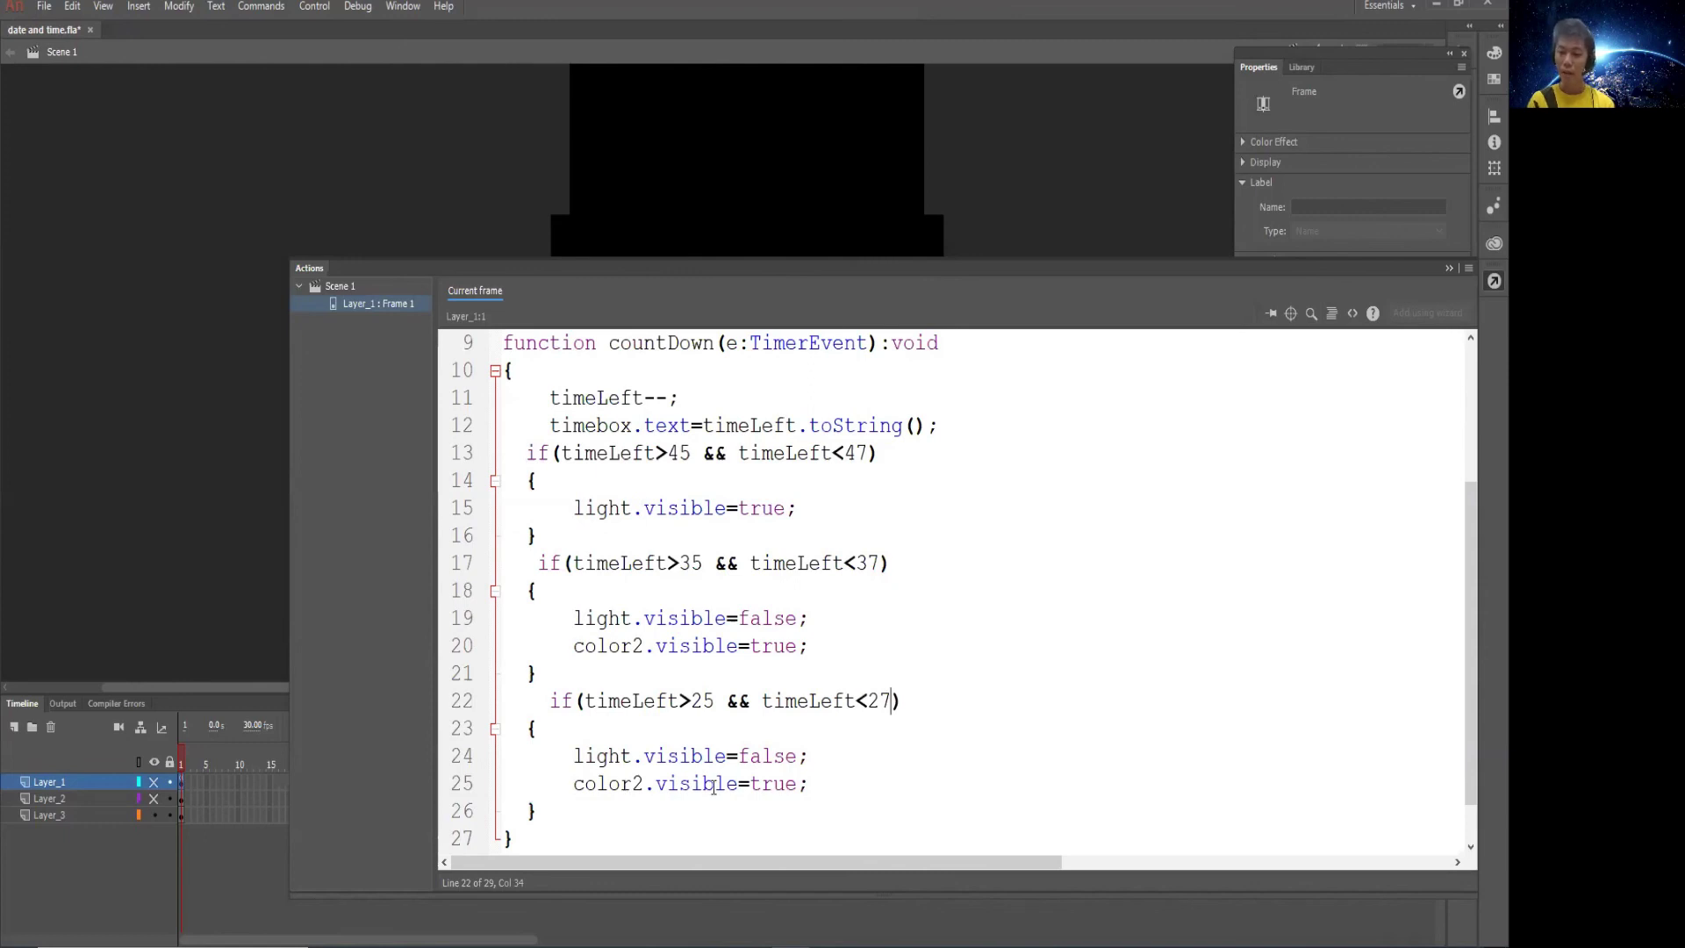
Set color2.visible to false in the copied block and add the line start2.visible=true; beneath it
{"action": "left_click", "coordinate": [799, 782]}
{"action": "key", "text": "BackSpace"}
{"action": "key", "text": "BackSpace"}
{"action": "key", "text": "BackSpace"}
{"action": "key", "text": "BackSpace"}
{"action": "type", "text": "false"}
{"action": "key", "text": "Right"}
{"action": "key", "text": "Return"}
{"action": "type", "text": "start23"}
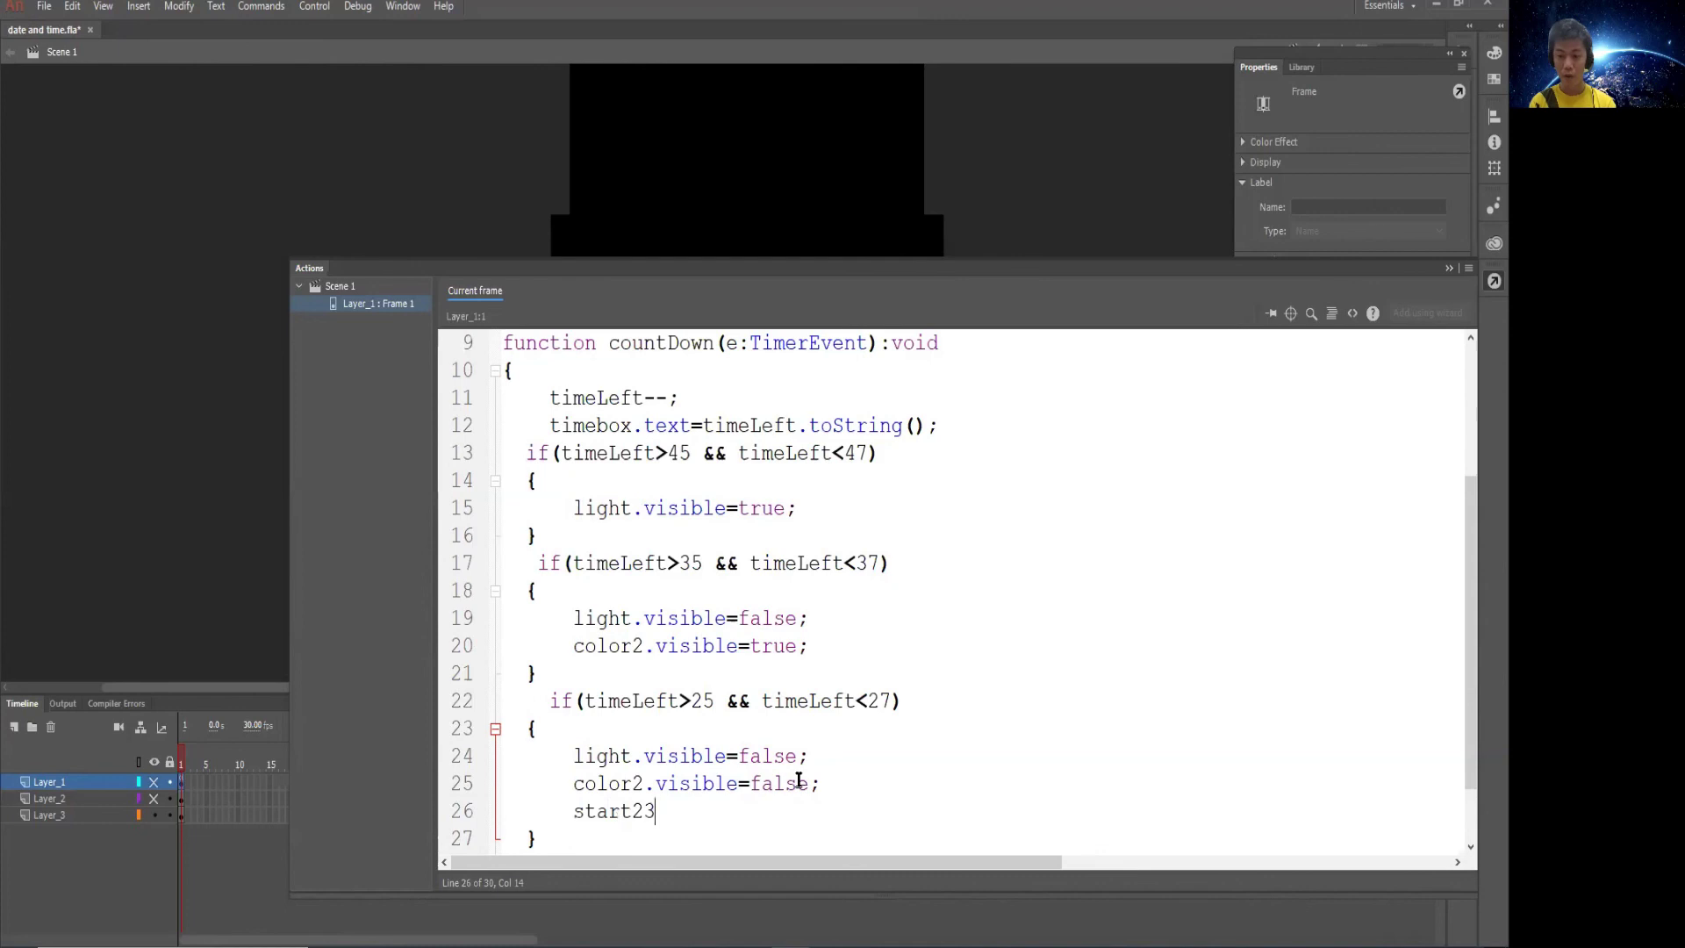
{"action": "key", "text": "BackSpace"}
{"action": "type", "text": ".visible=true;"}
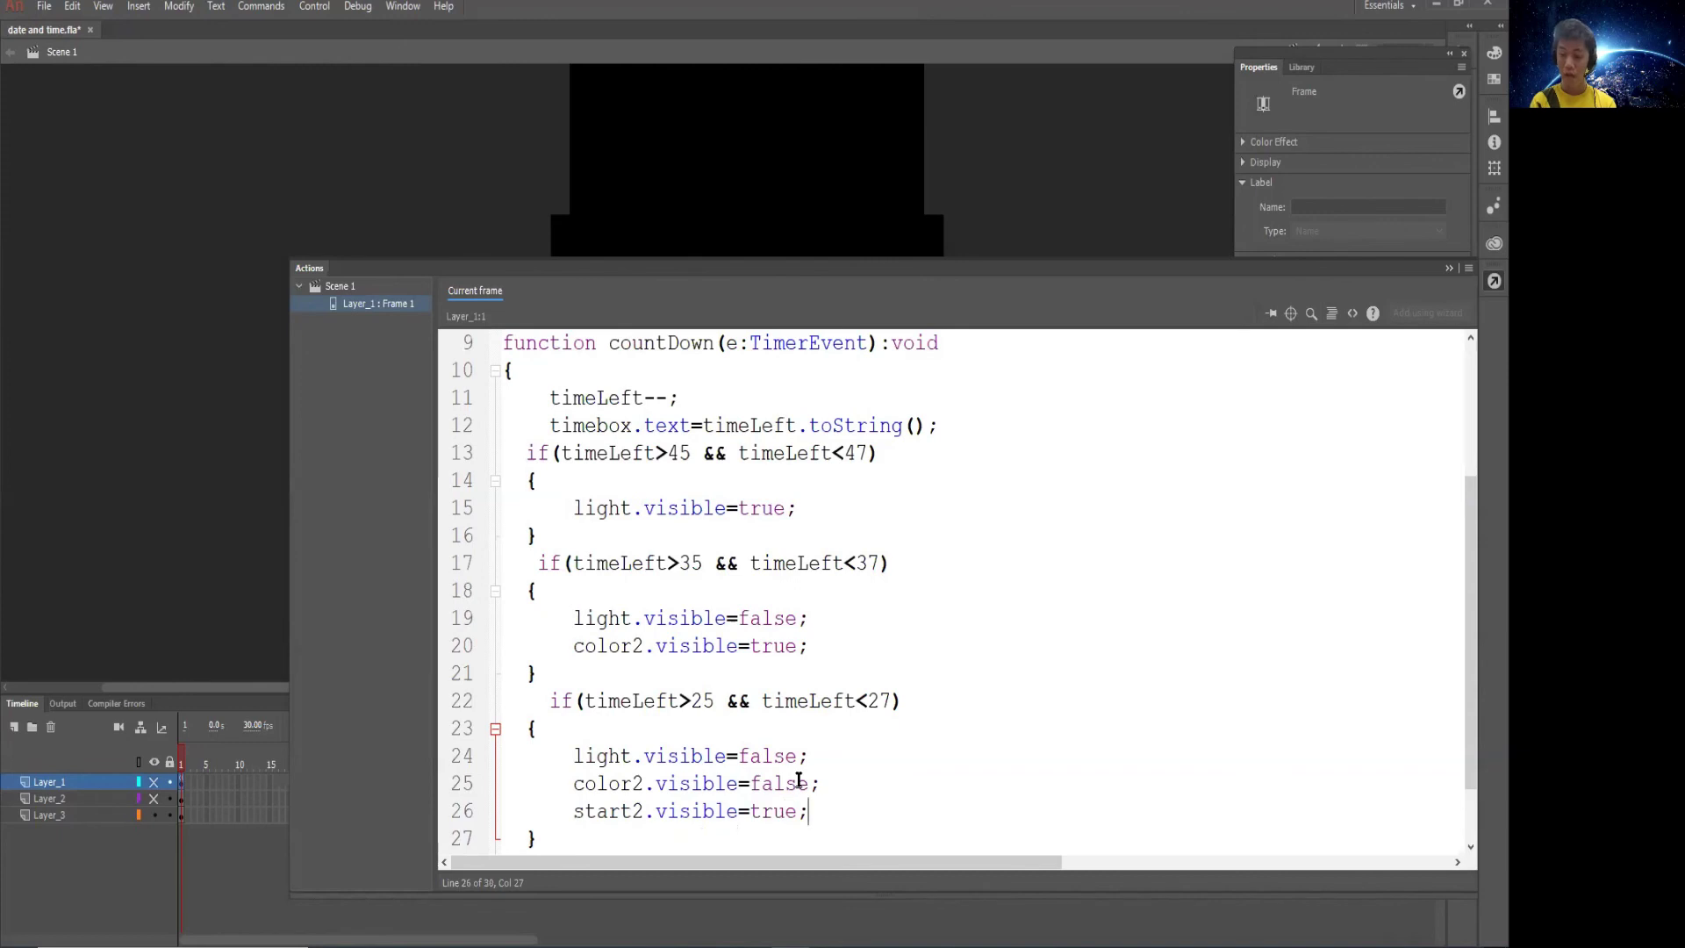
{"action": "left_click", "coordinate": [608, 698]}
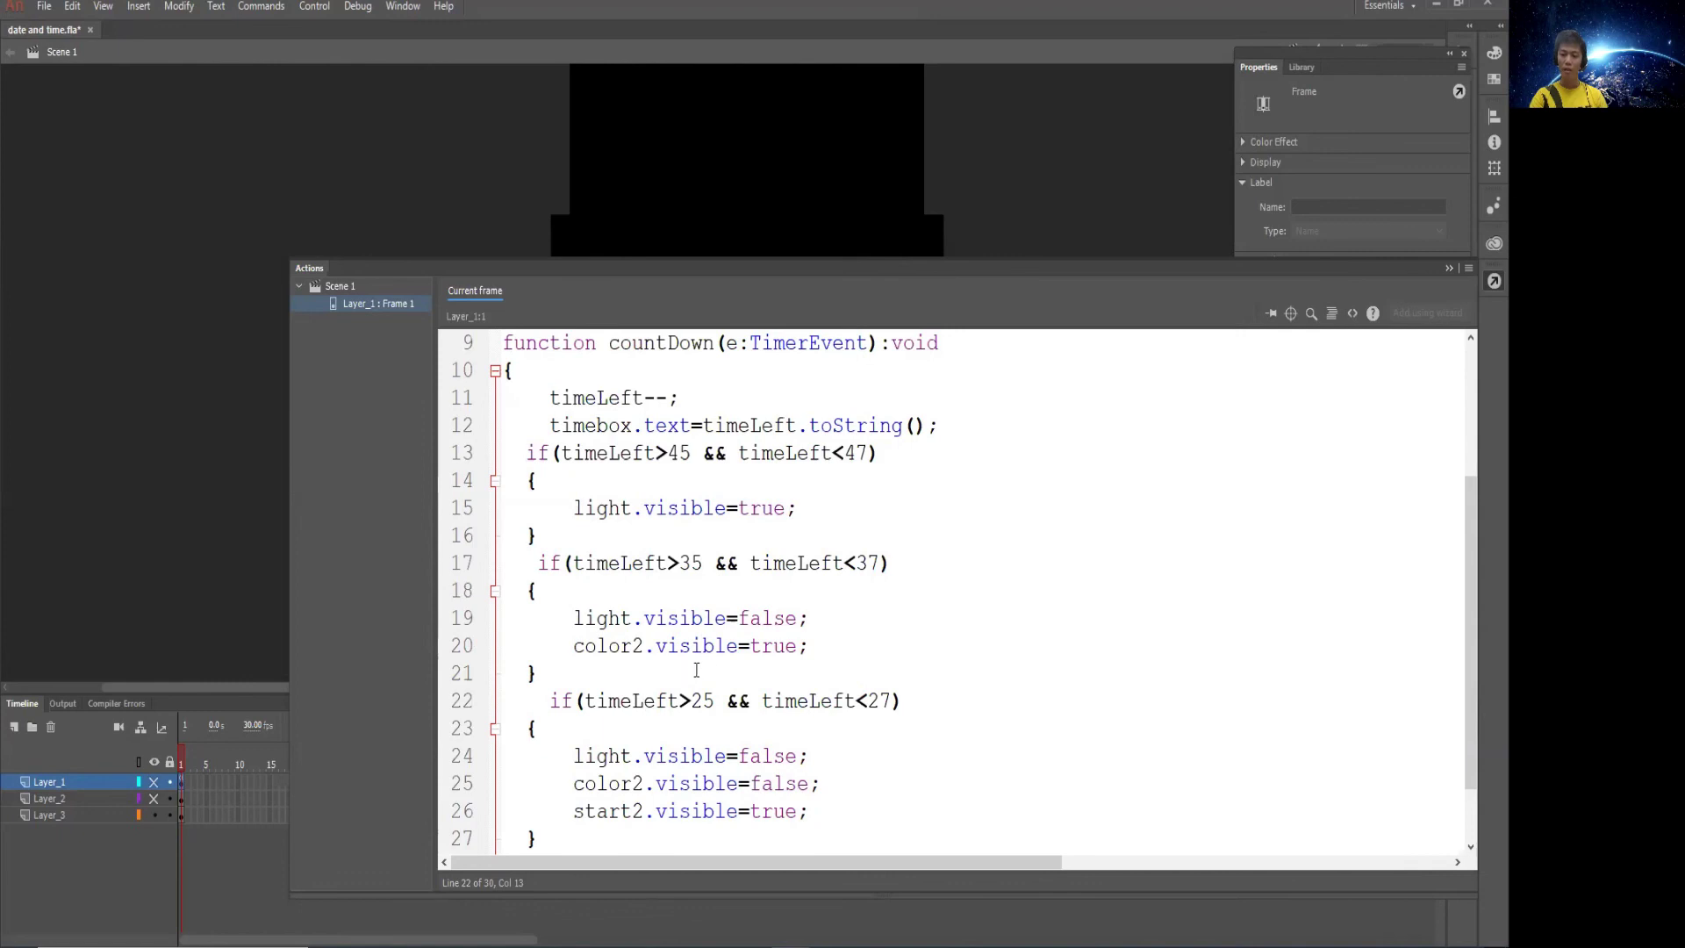
{"action": "left_click_drag", "start_coordinate": [867, 702], "coordinate": [874, 702]}
{"action": "left_click_drag", "start_coordinate": [715, 704], "coordinate": [694, 705]}
{"action": "left_click", "coordinate": [658, 705]}
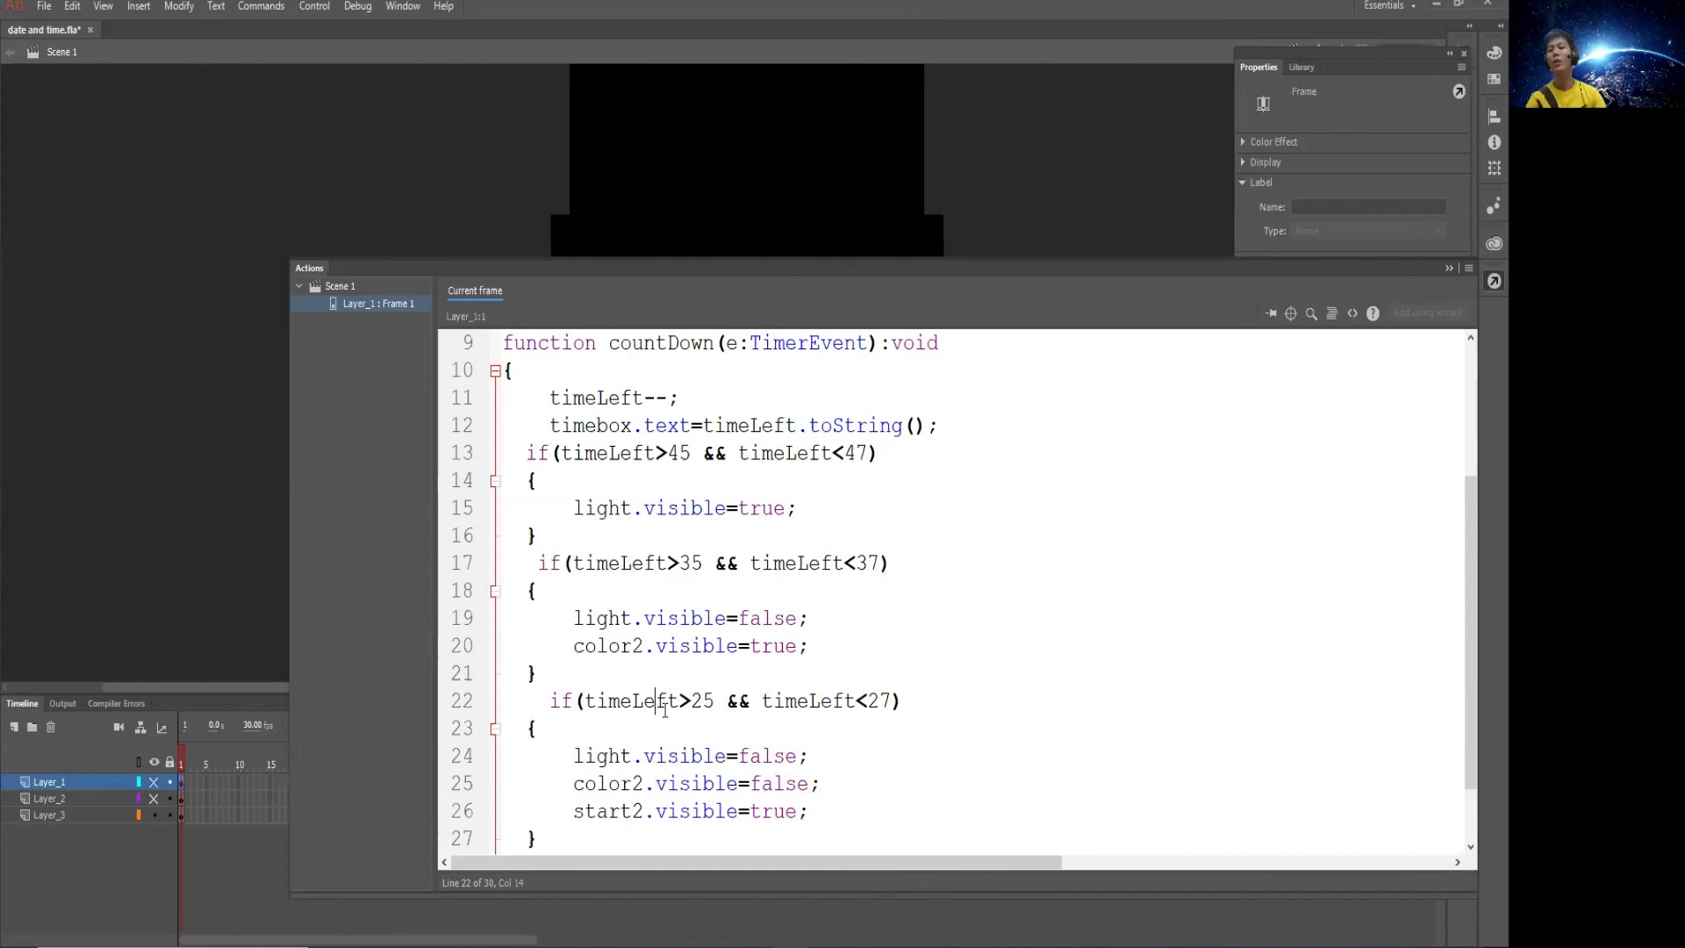
{"action": "scroll", "coordinate": [717, 642], "scroll_direction": "down", "scroll_amount": 1}
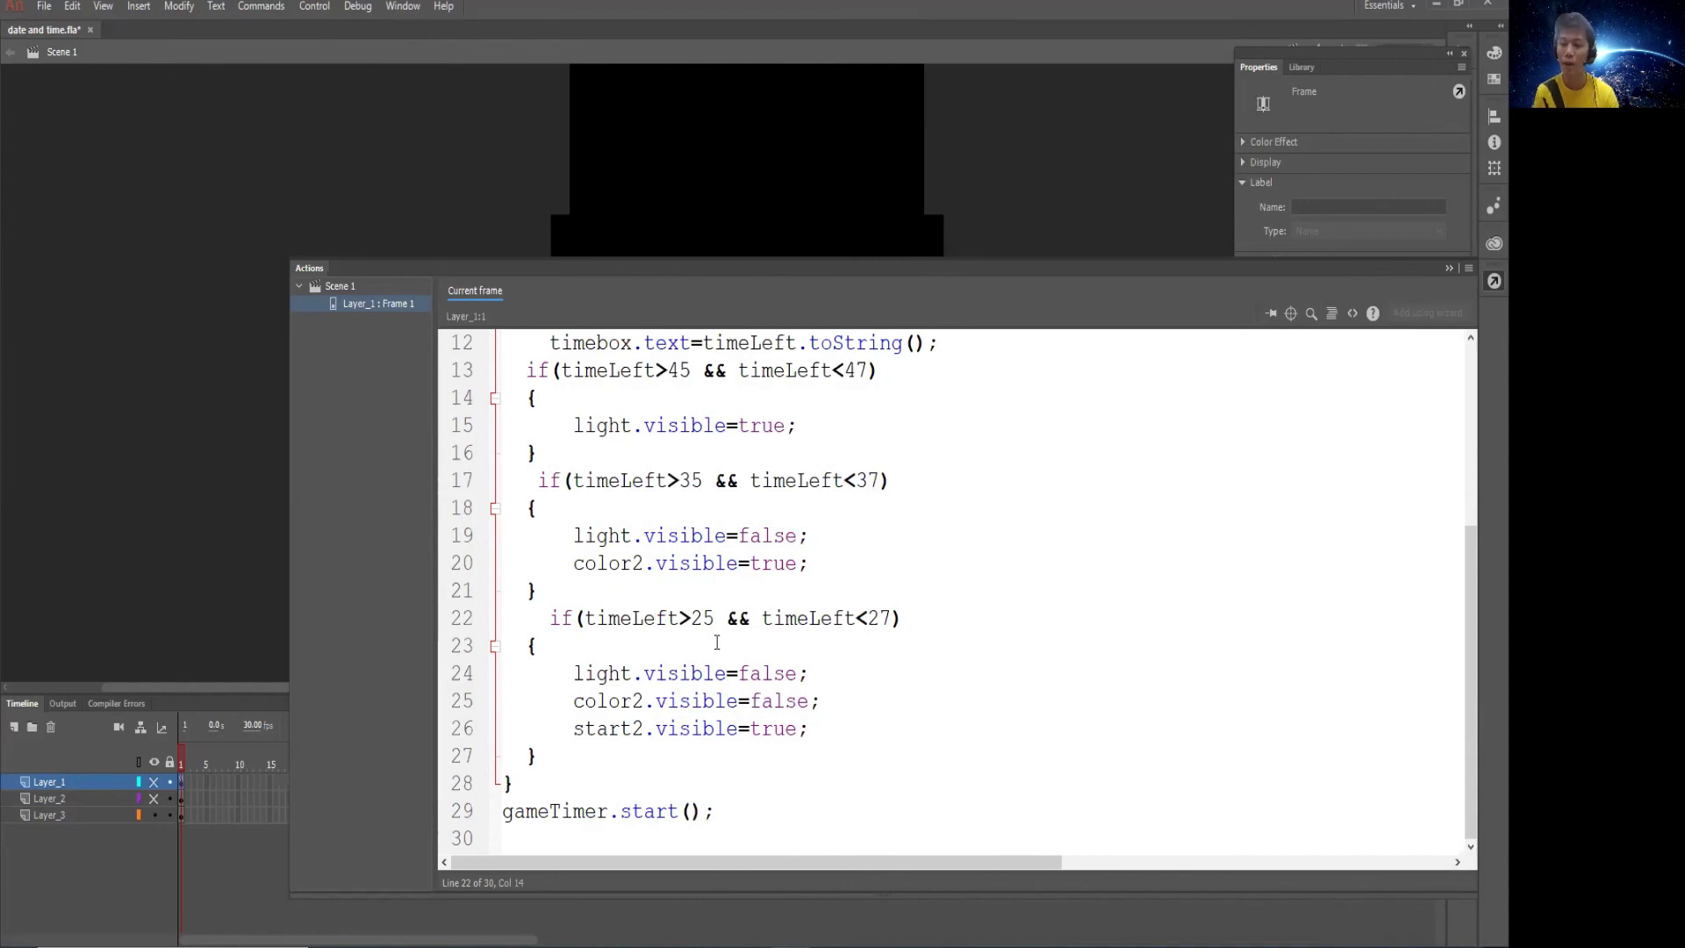
Test the movie and open the script location given by the compiler errors
{"action": "key", "text": "ctrl+Return"}
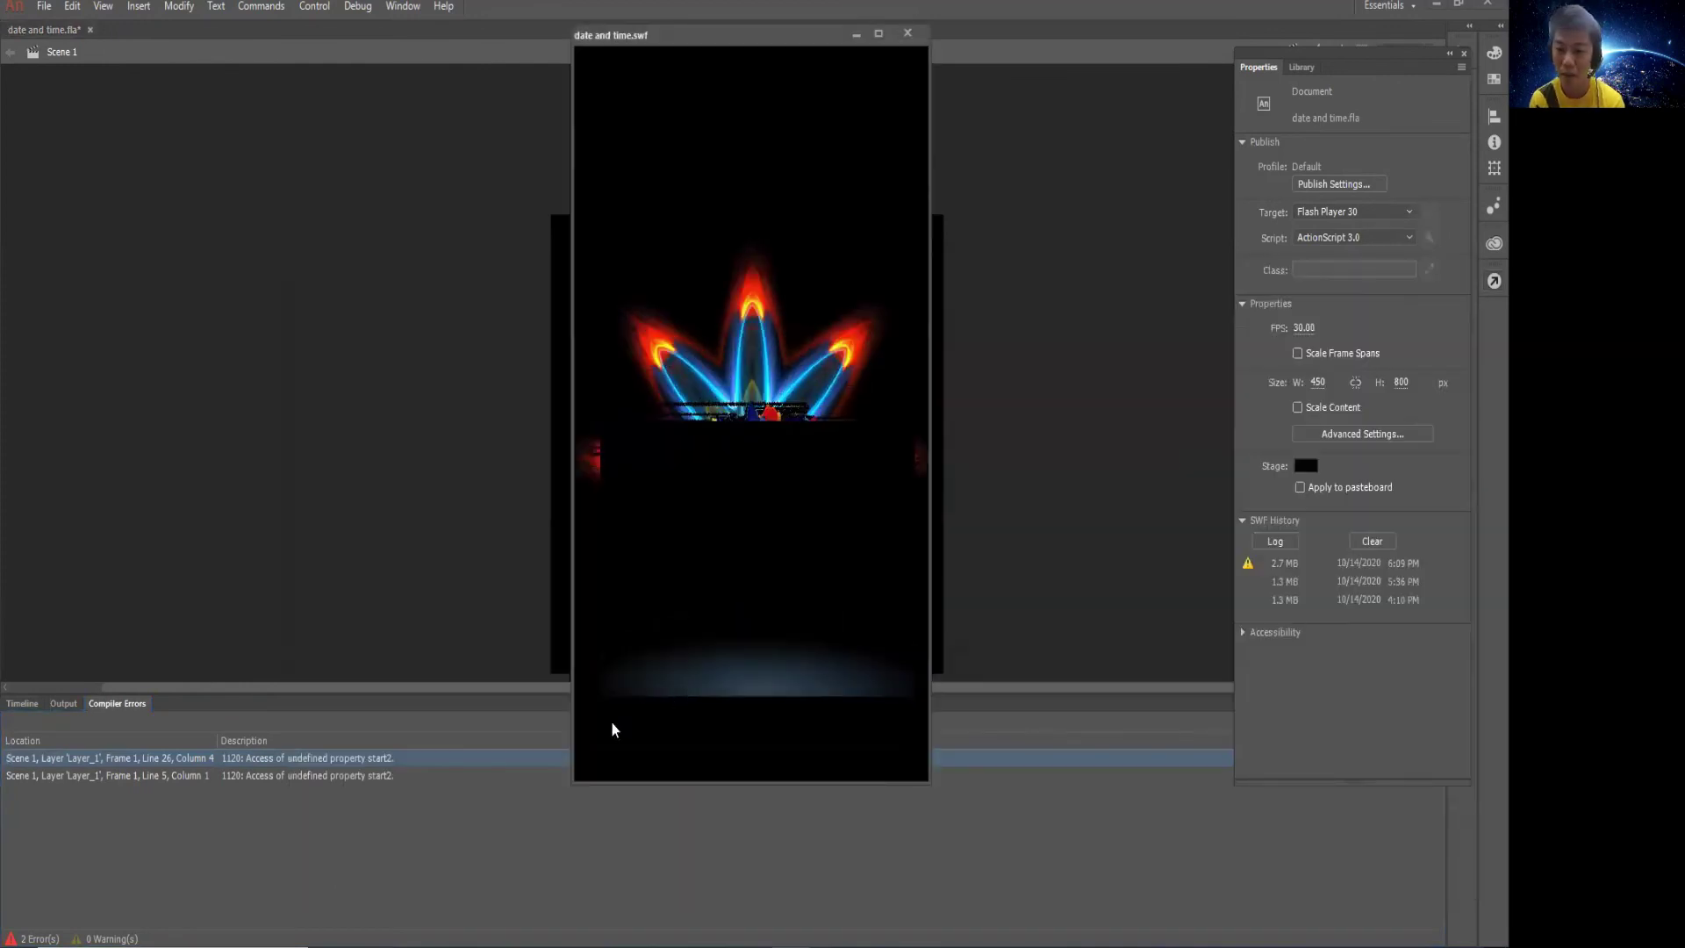
{"action": "double_click", "coordinate": [328, 756]}
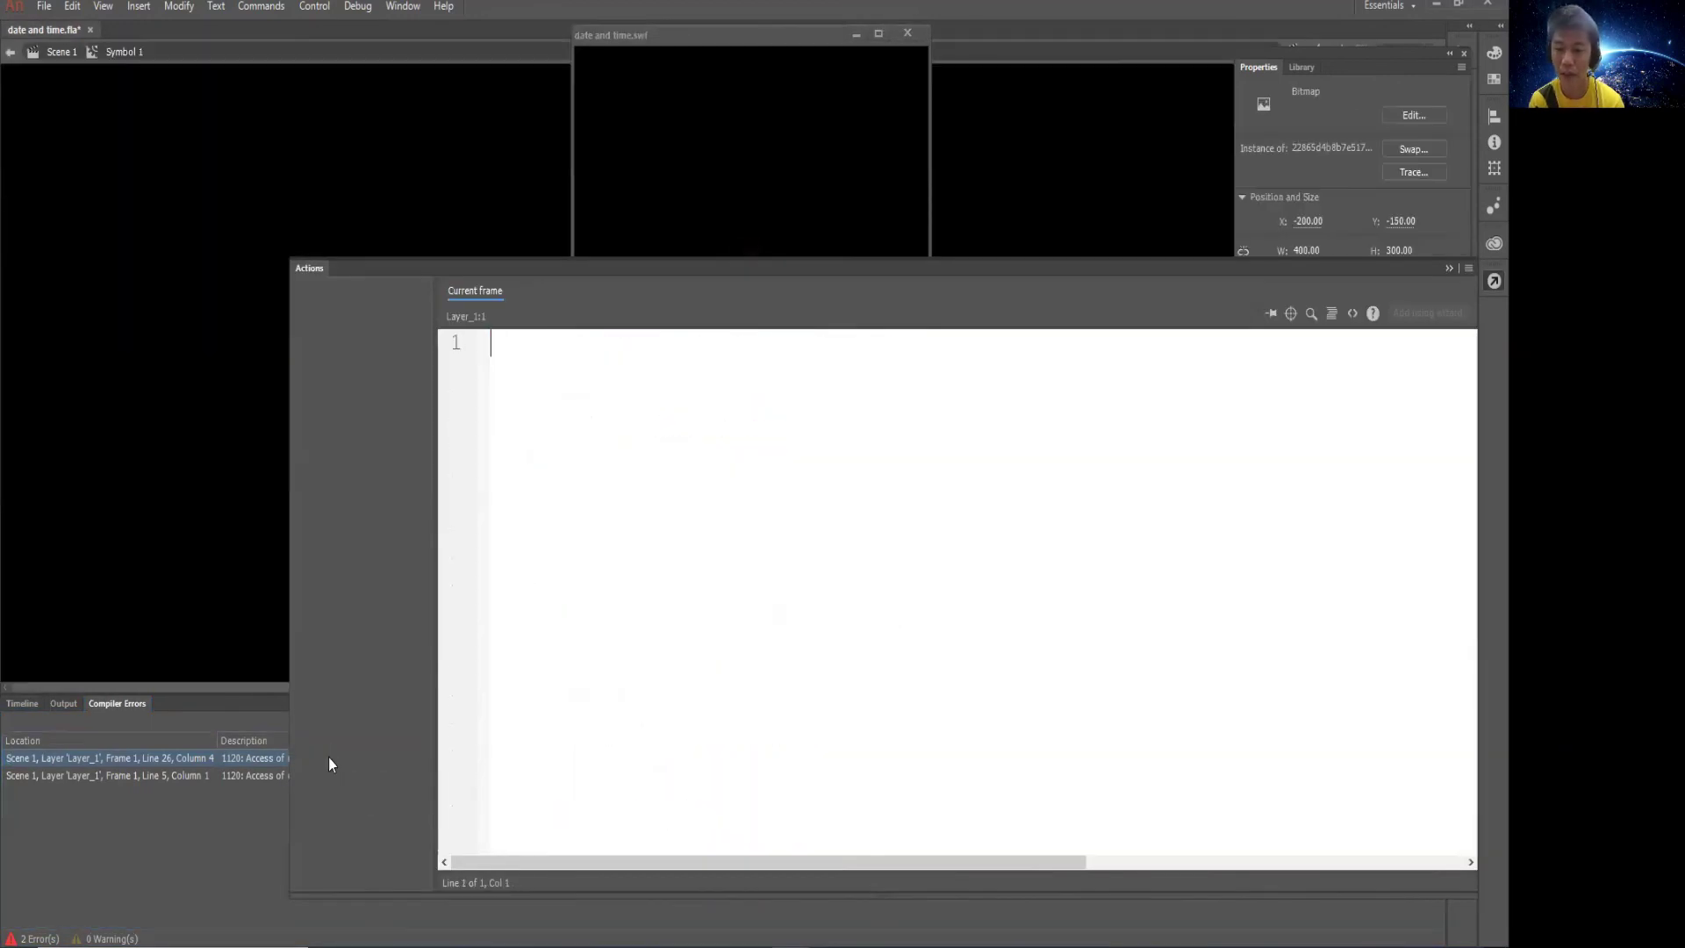
{"action": "double_click", "coordinate": [258, 776]}
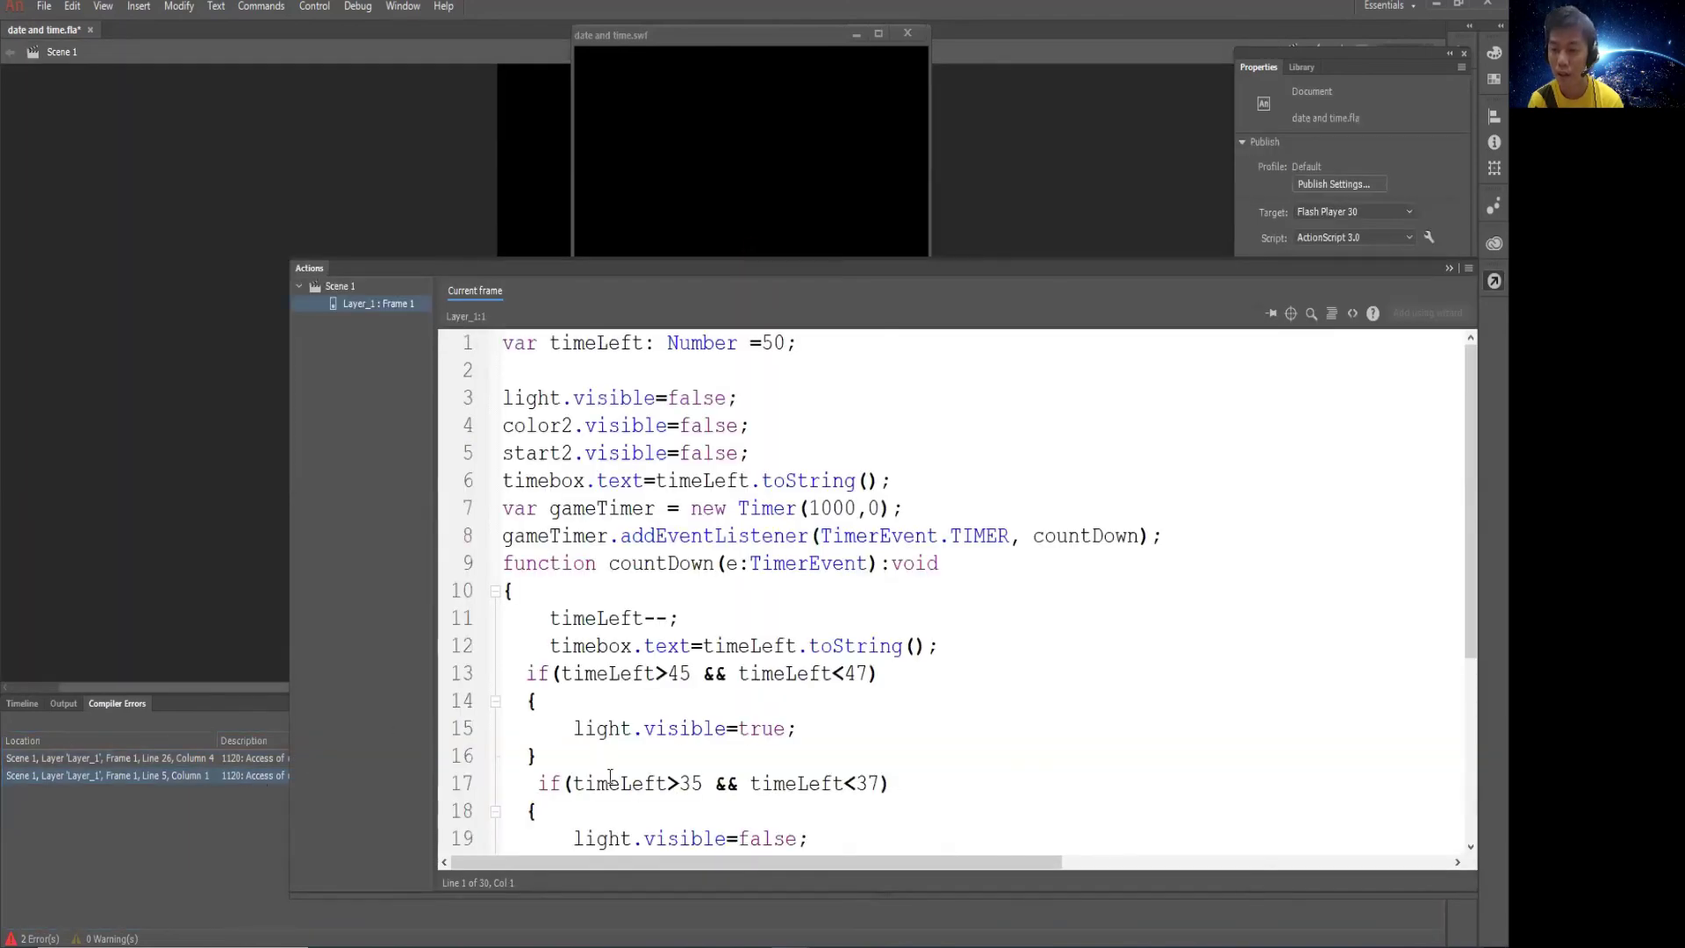
Correct start2 to star2 in script lines 5 and 26 and test the movie again
{"action": "key", "text": "BackSpace"}
{"action": "scroll", "coordinate": [650, 569], "scroll_direction": "down", "scroll_amount": 4}
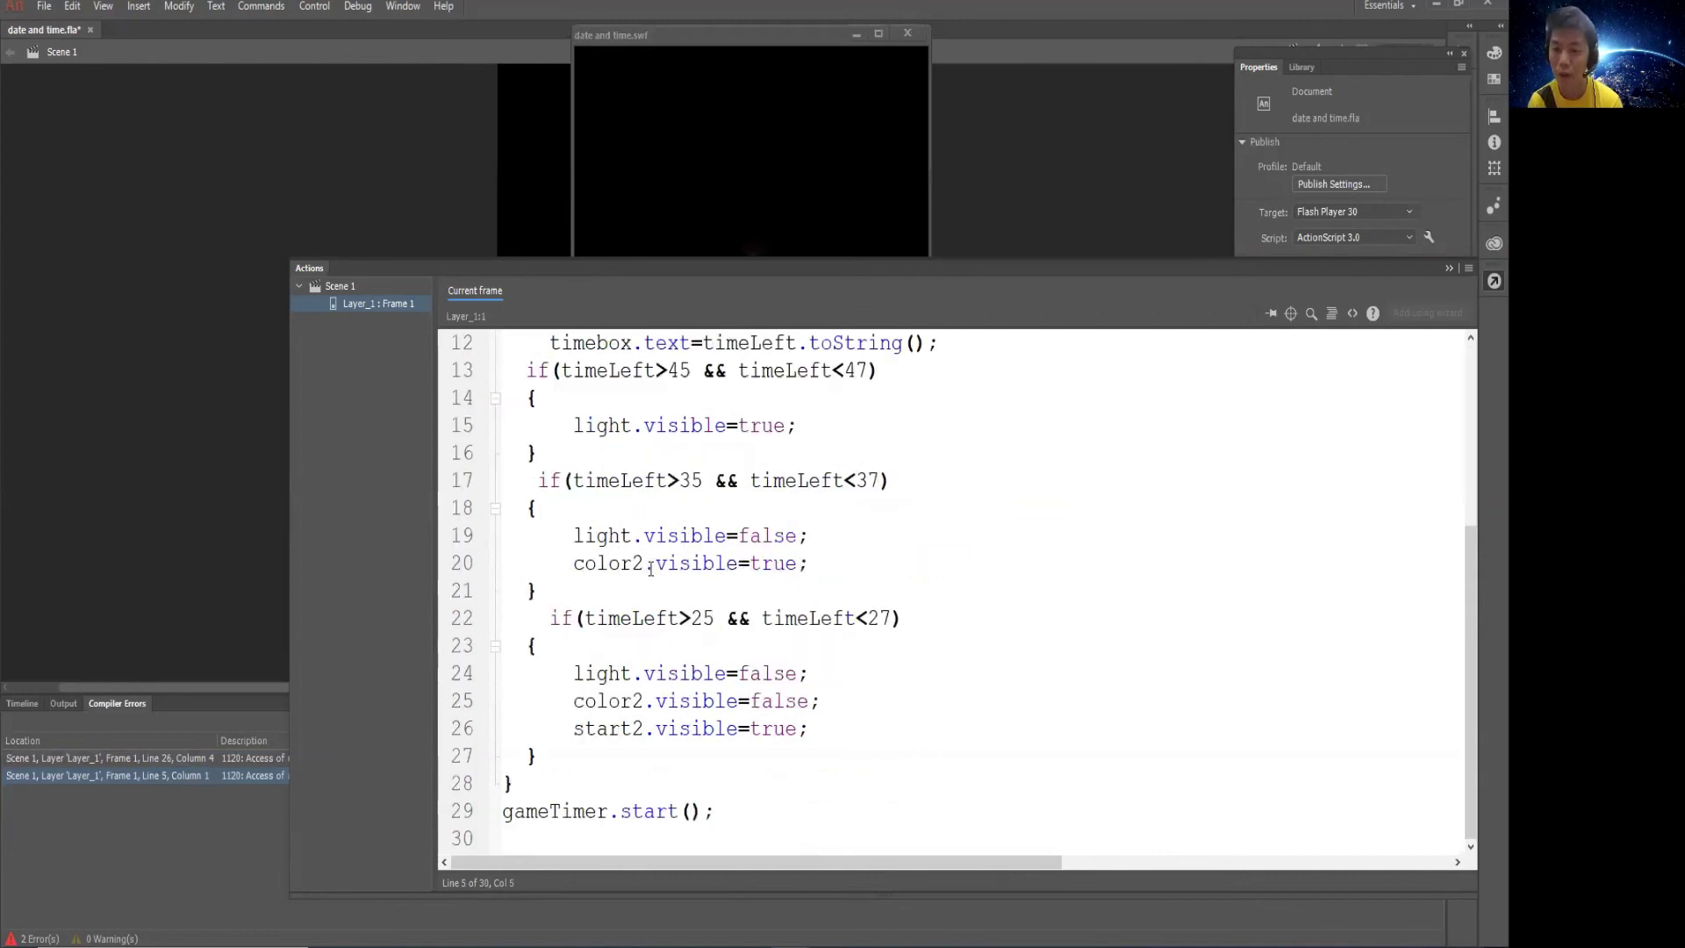
{"action": "left_click", "coordinate": [636, 725]}
{"action": "key", "text": "BackSpace"}
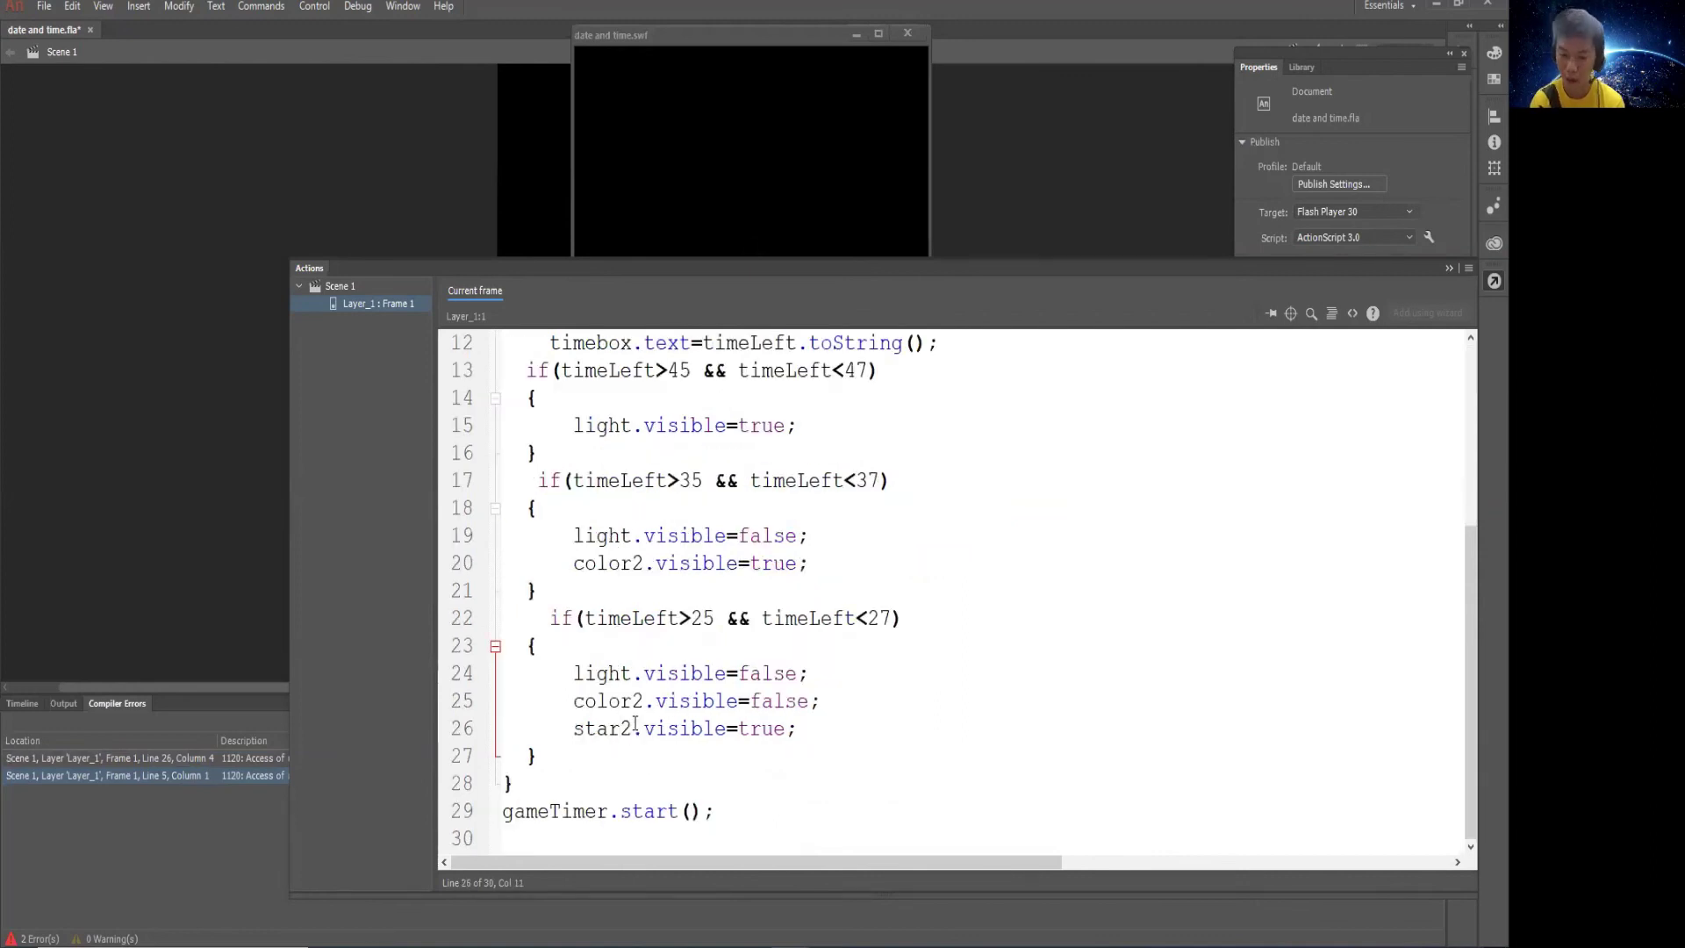
{"action": "key", "text": "ctrl+Return"}
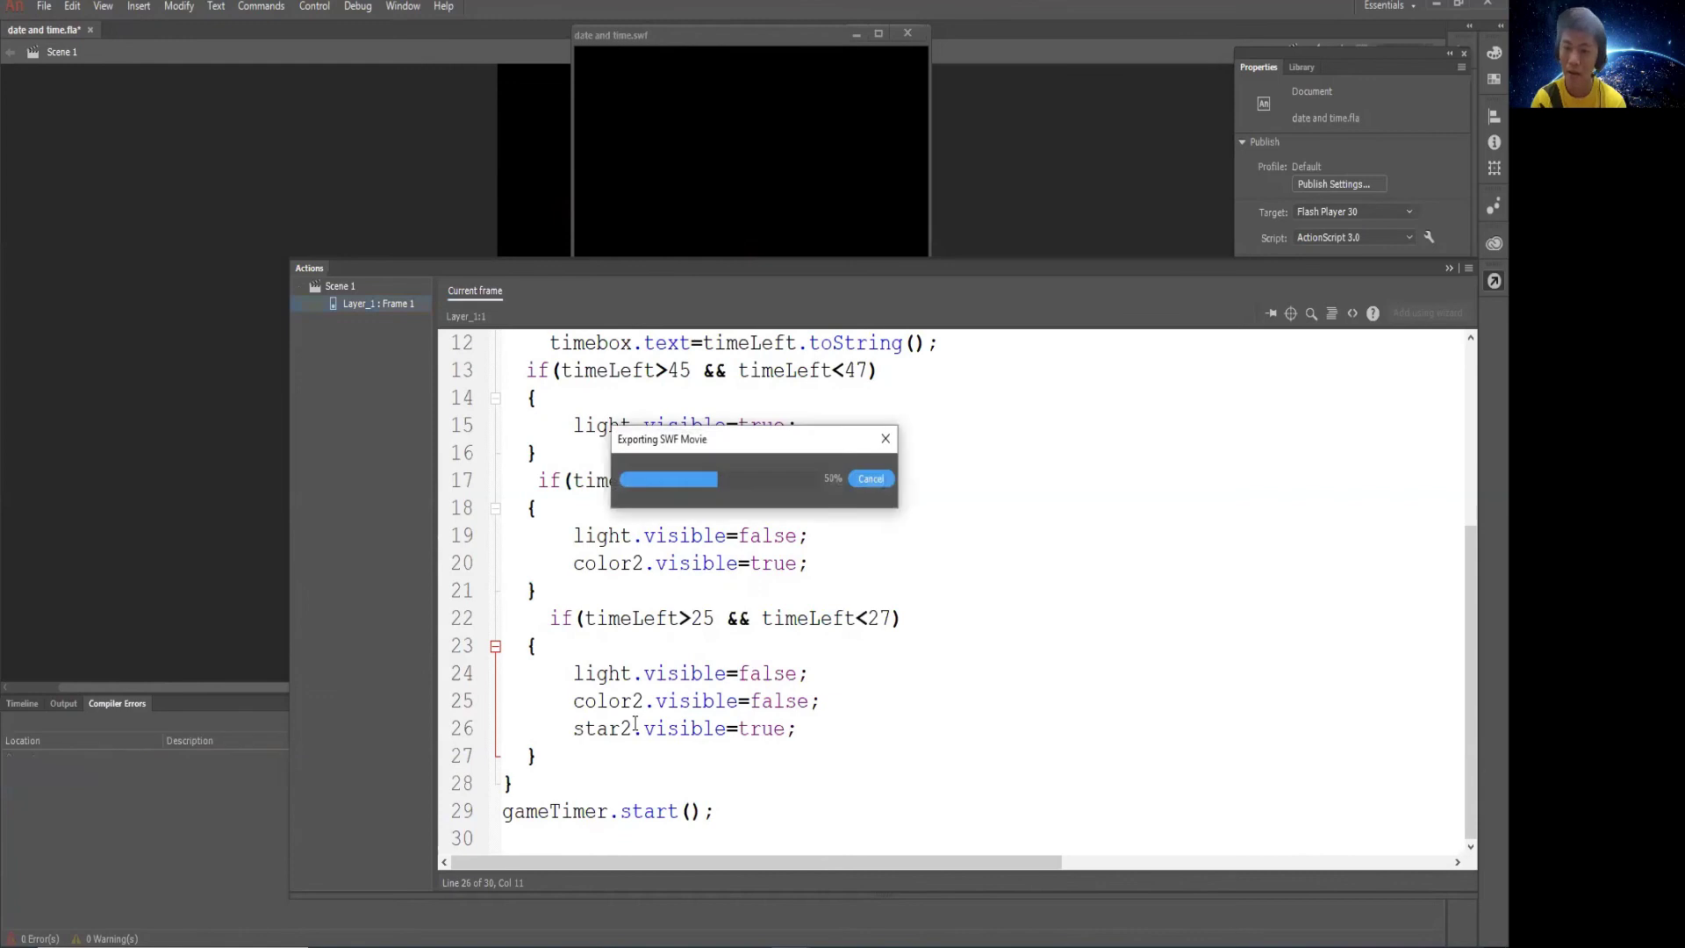